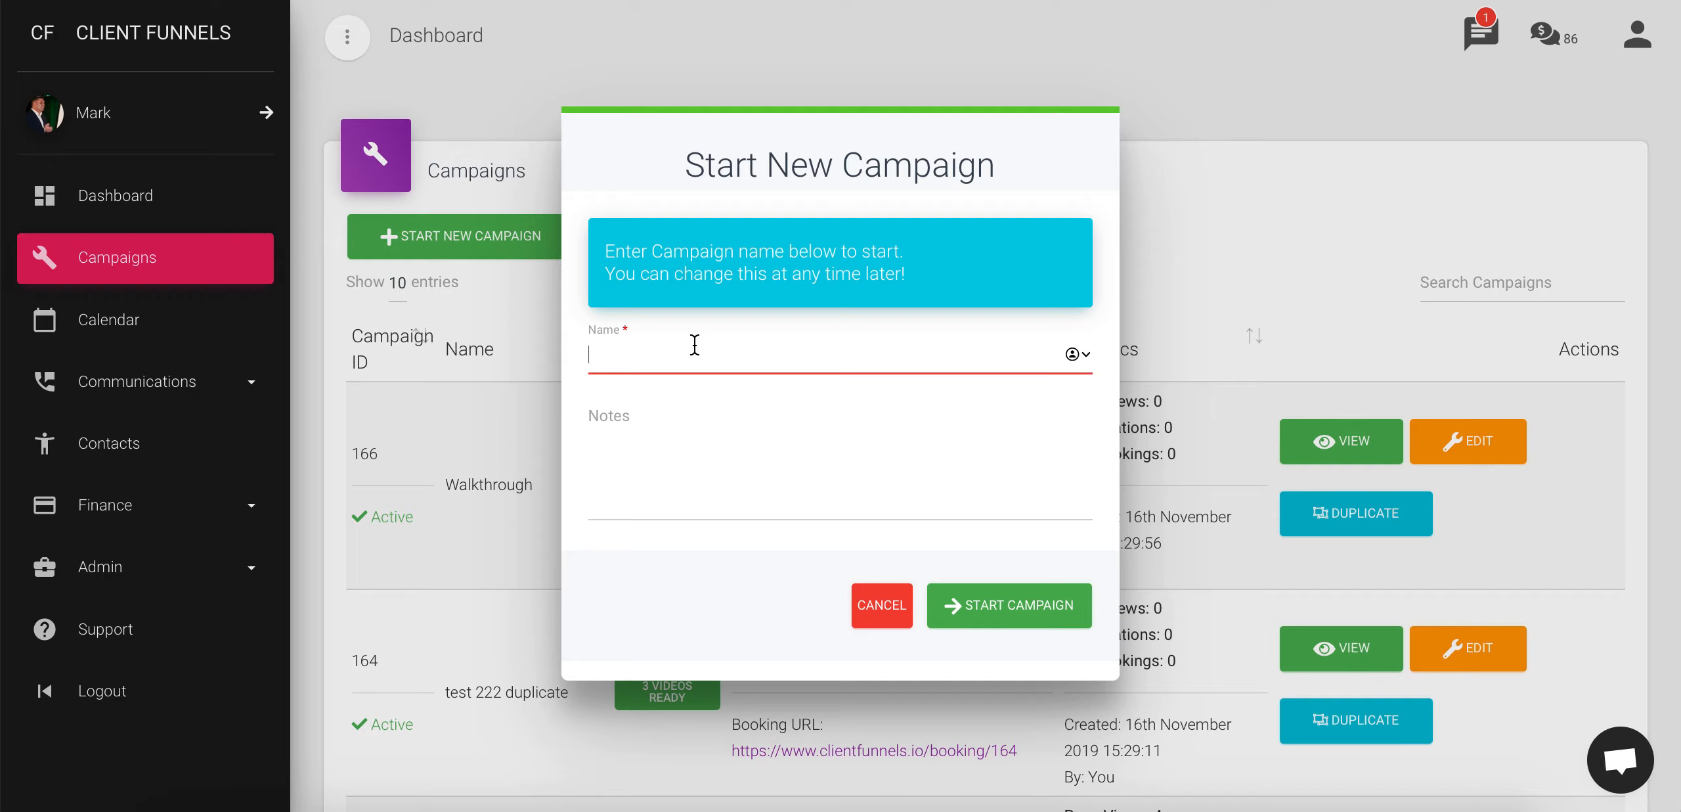
- Create a new campaign named Quickstart and open its Build Your Campaign editor
{"action": "left_click", "coordinate": [695, 344]}
{"action": "type", "text": "Quickstart"}
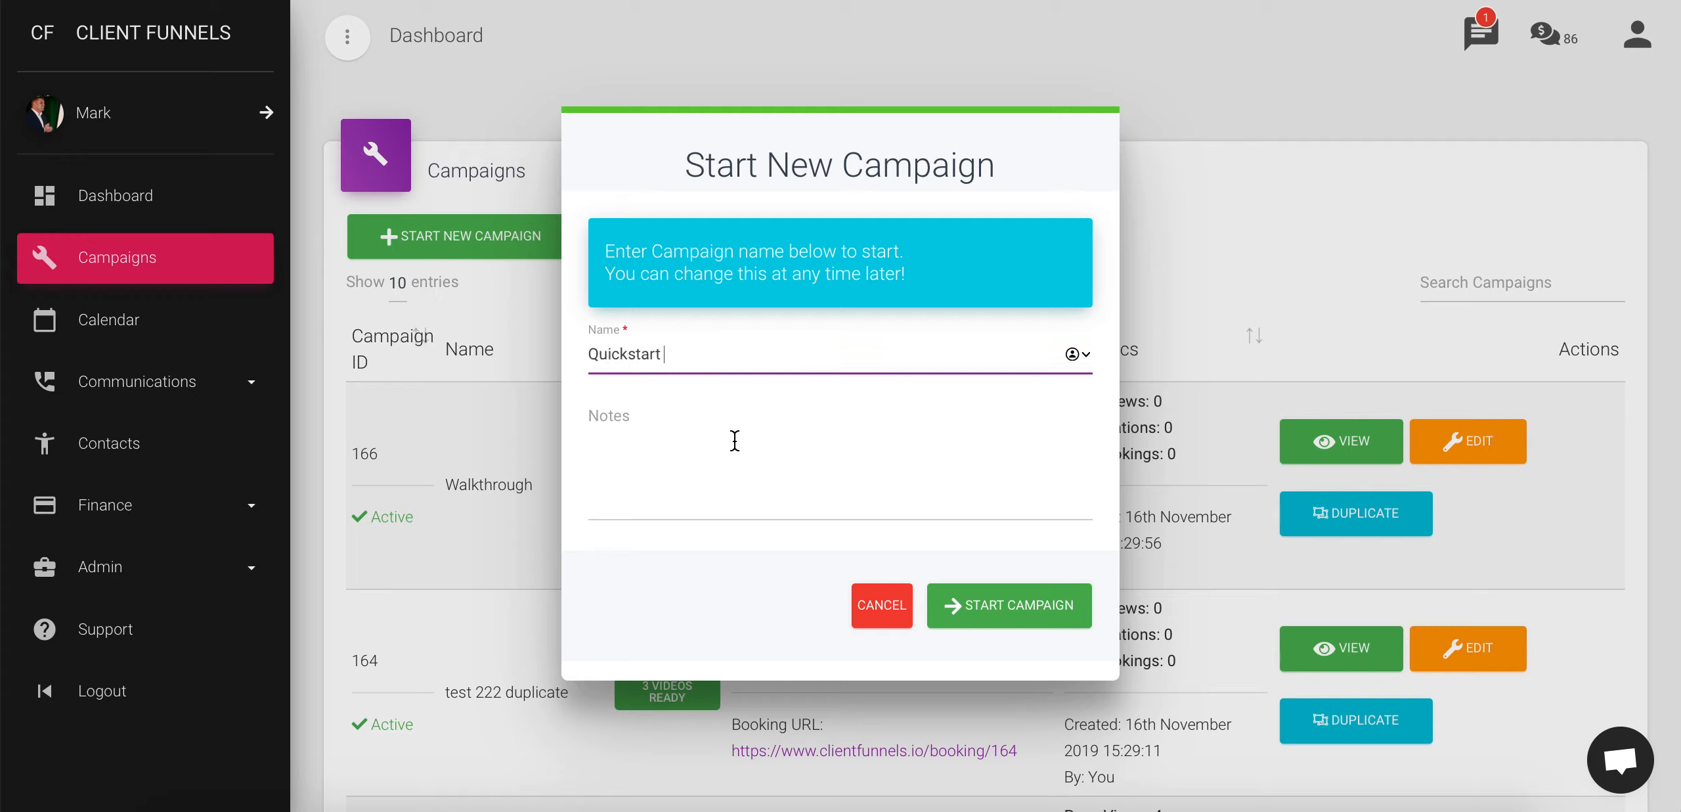
{"action": "left_click", "coordinate": [716, 461]}
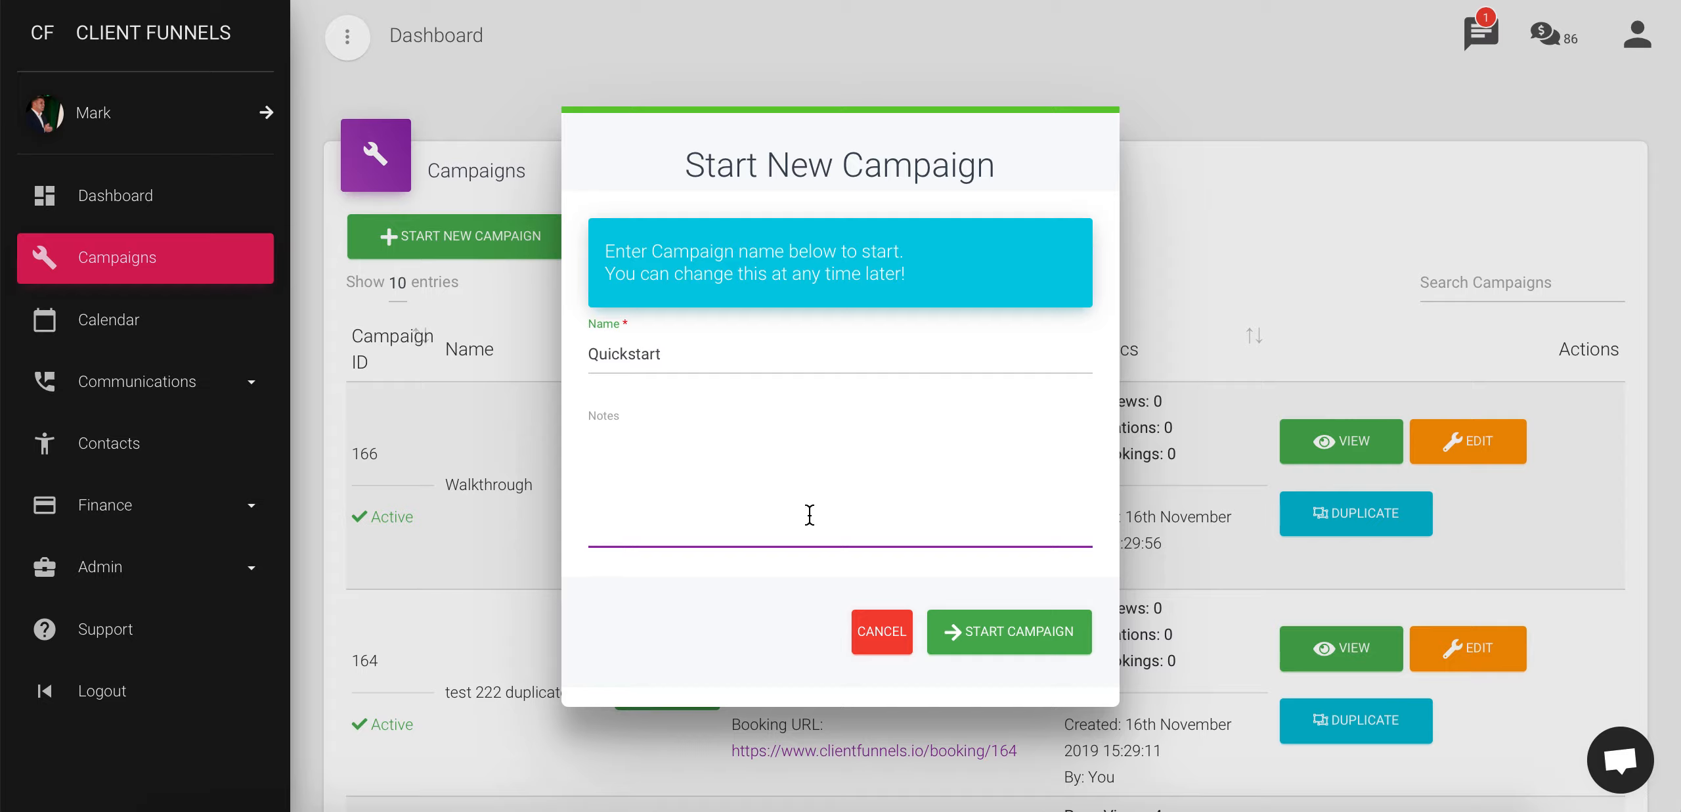
{"action": "left_click", "coordinate": [1006, 634]}
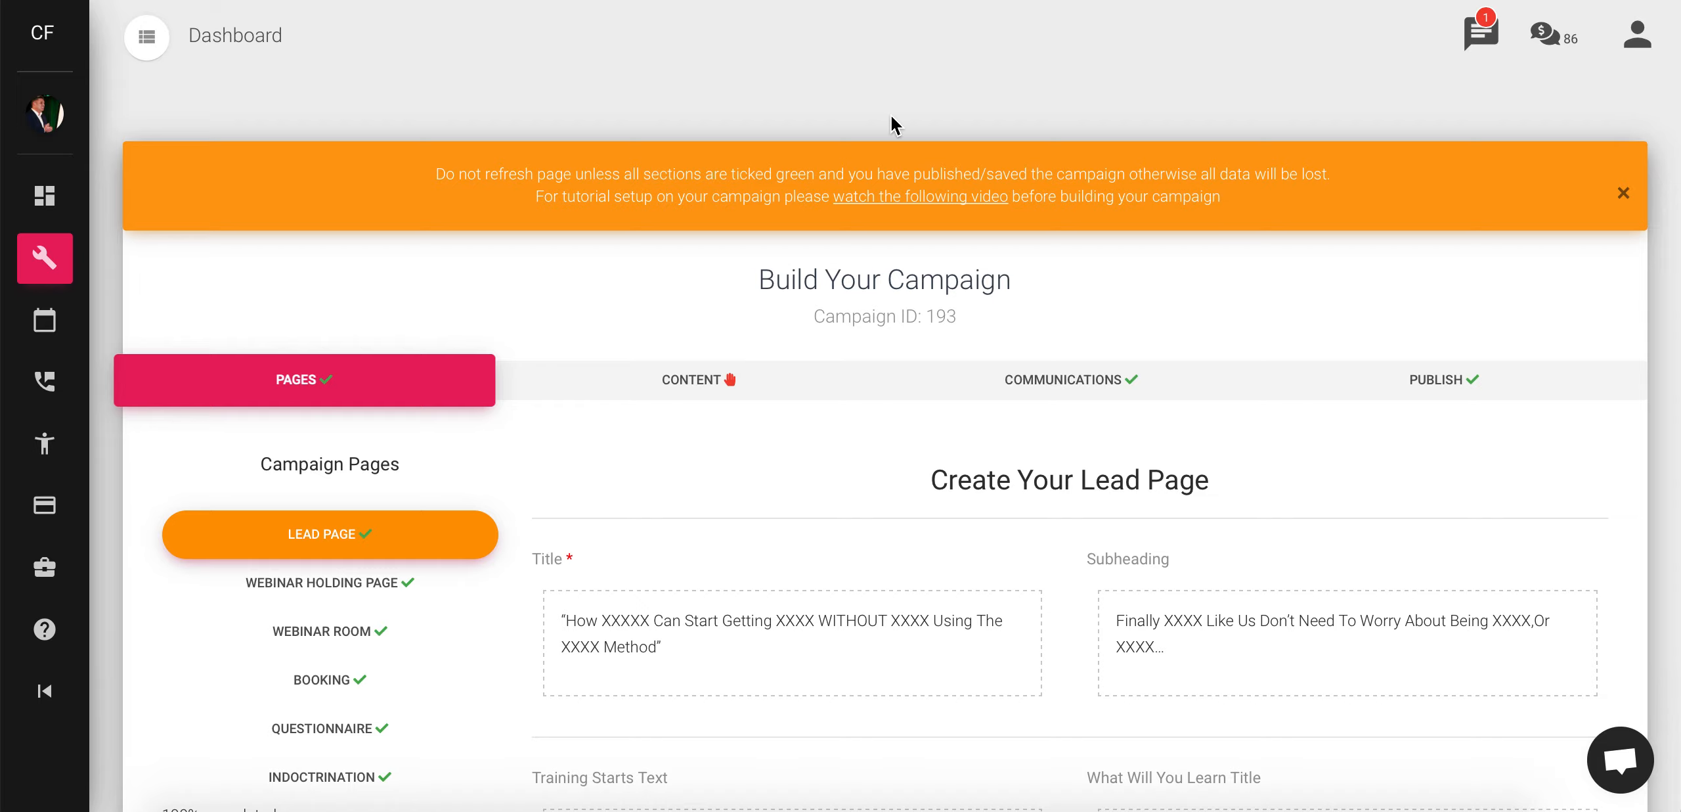
- Look over the lead page form, then restore the minimized Lead Page Template document
{"action": "scroll", "coordinate": [607, 262], "scroll_direction": "down", "scroll_amount": 2}
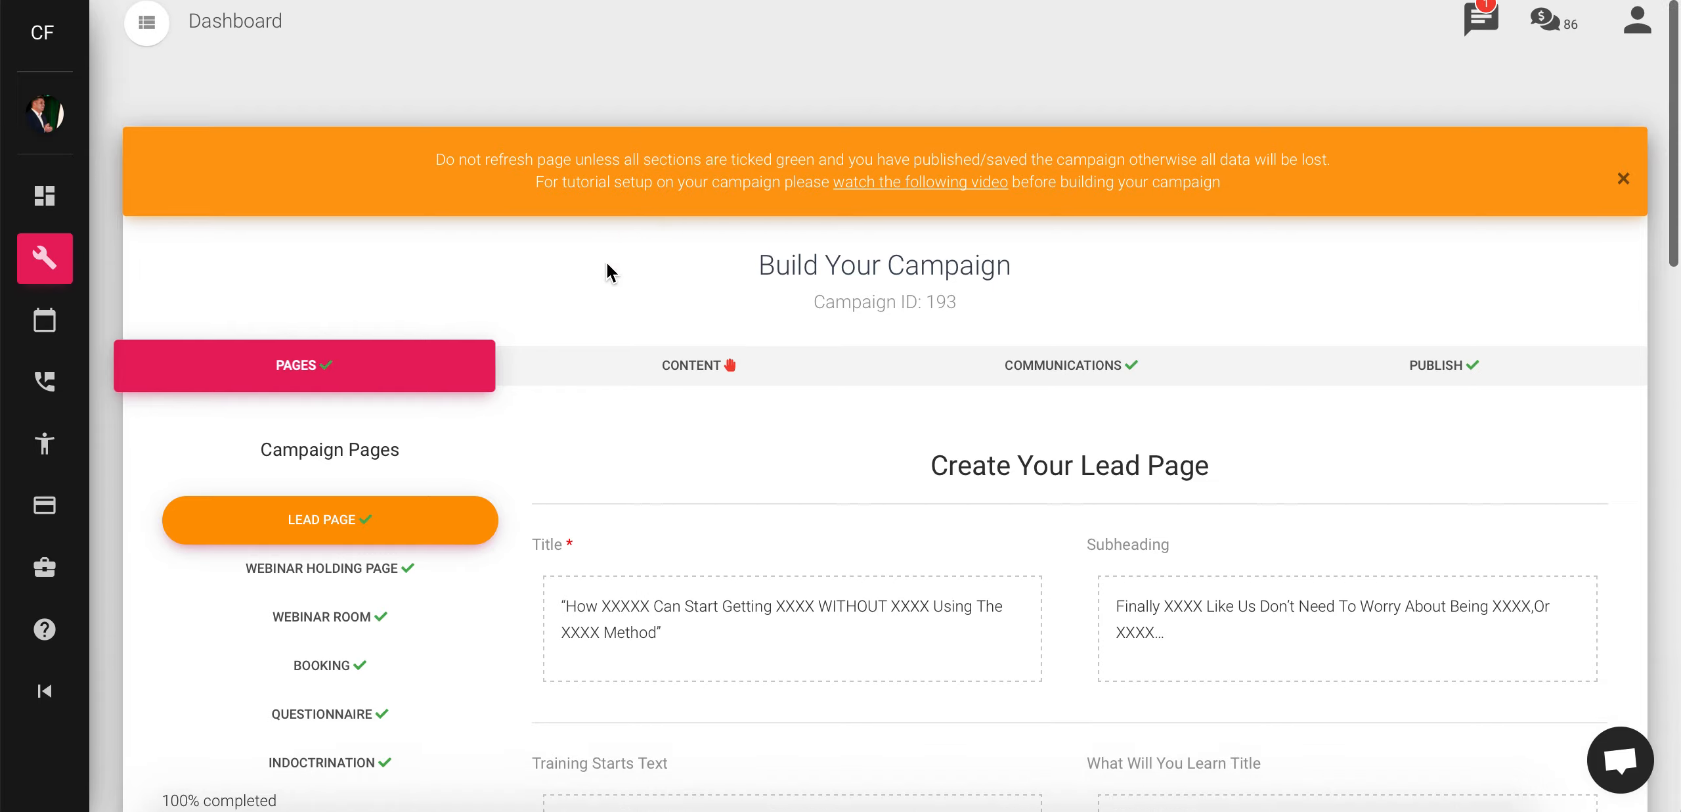
{"action": "scroll", "coordinate": [607, 262], "scroll_direction": "down", "scroll_amount": 3}
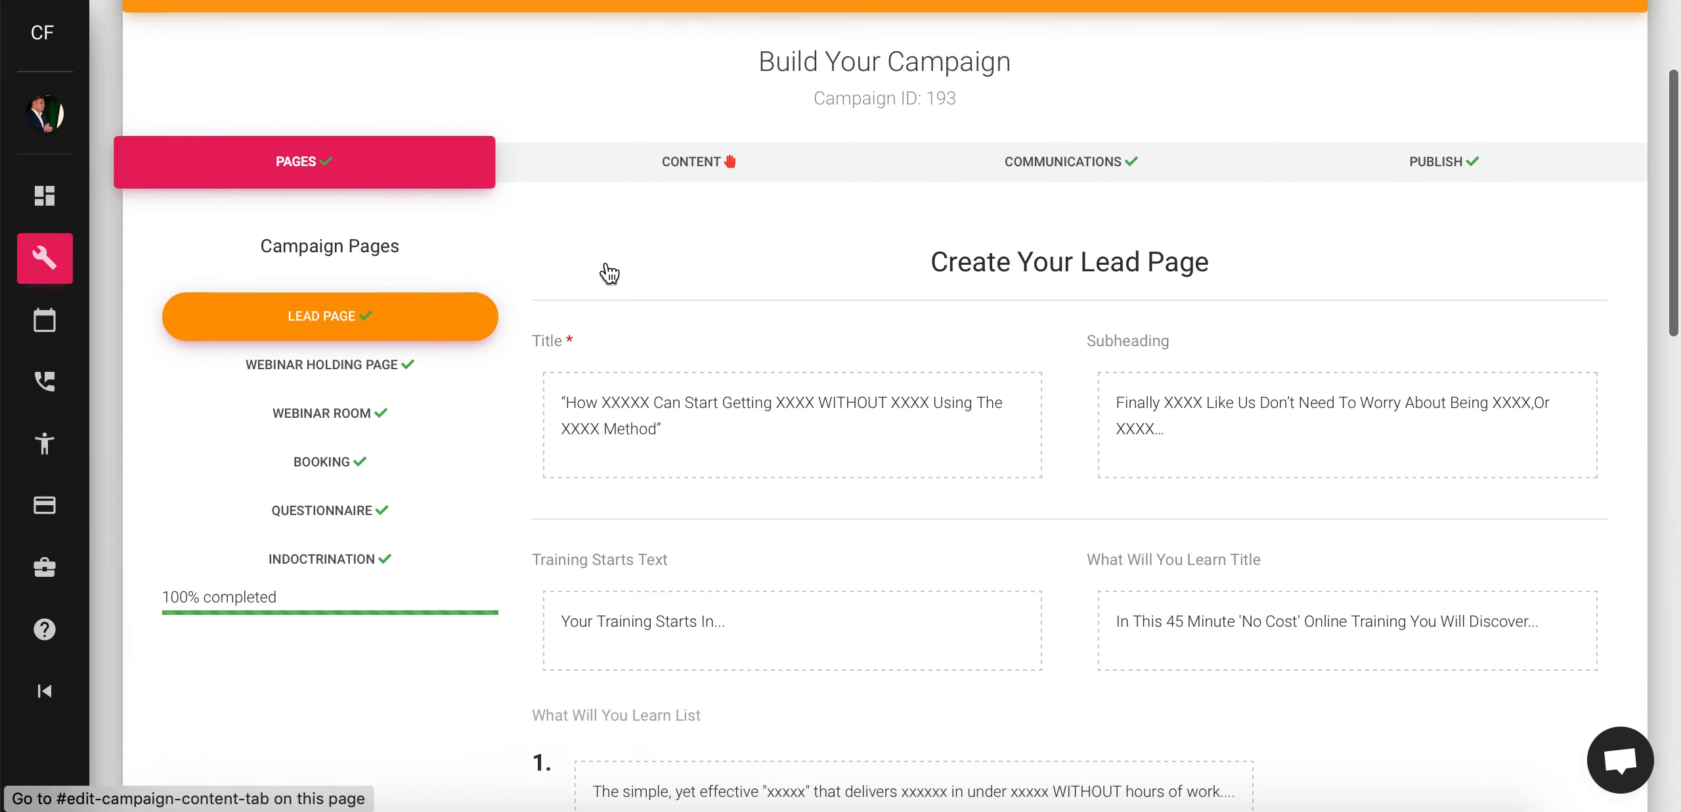
{"action": "scroll", "coordinate": [607, 269], "scroll_direction": "up", "scroll_amount": 1}
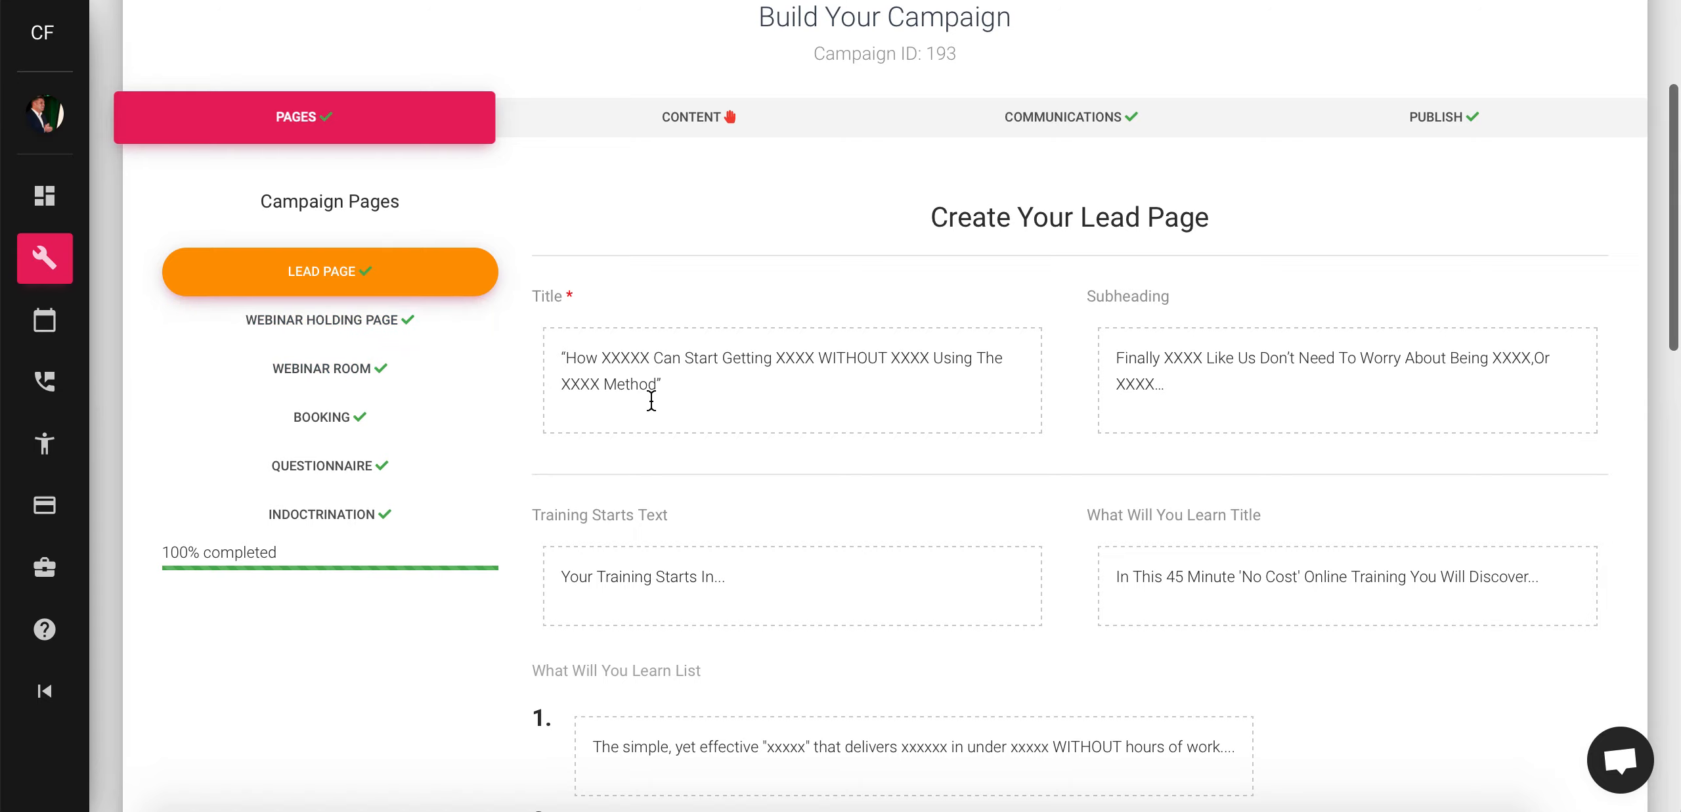
{"action": "scroll", "coordinate": [651, 400], "scroll_direction": "down", "scroll_amount": 10}
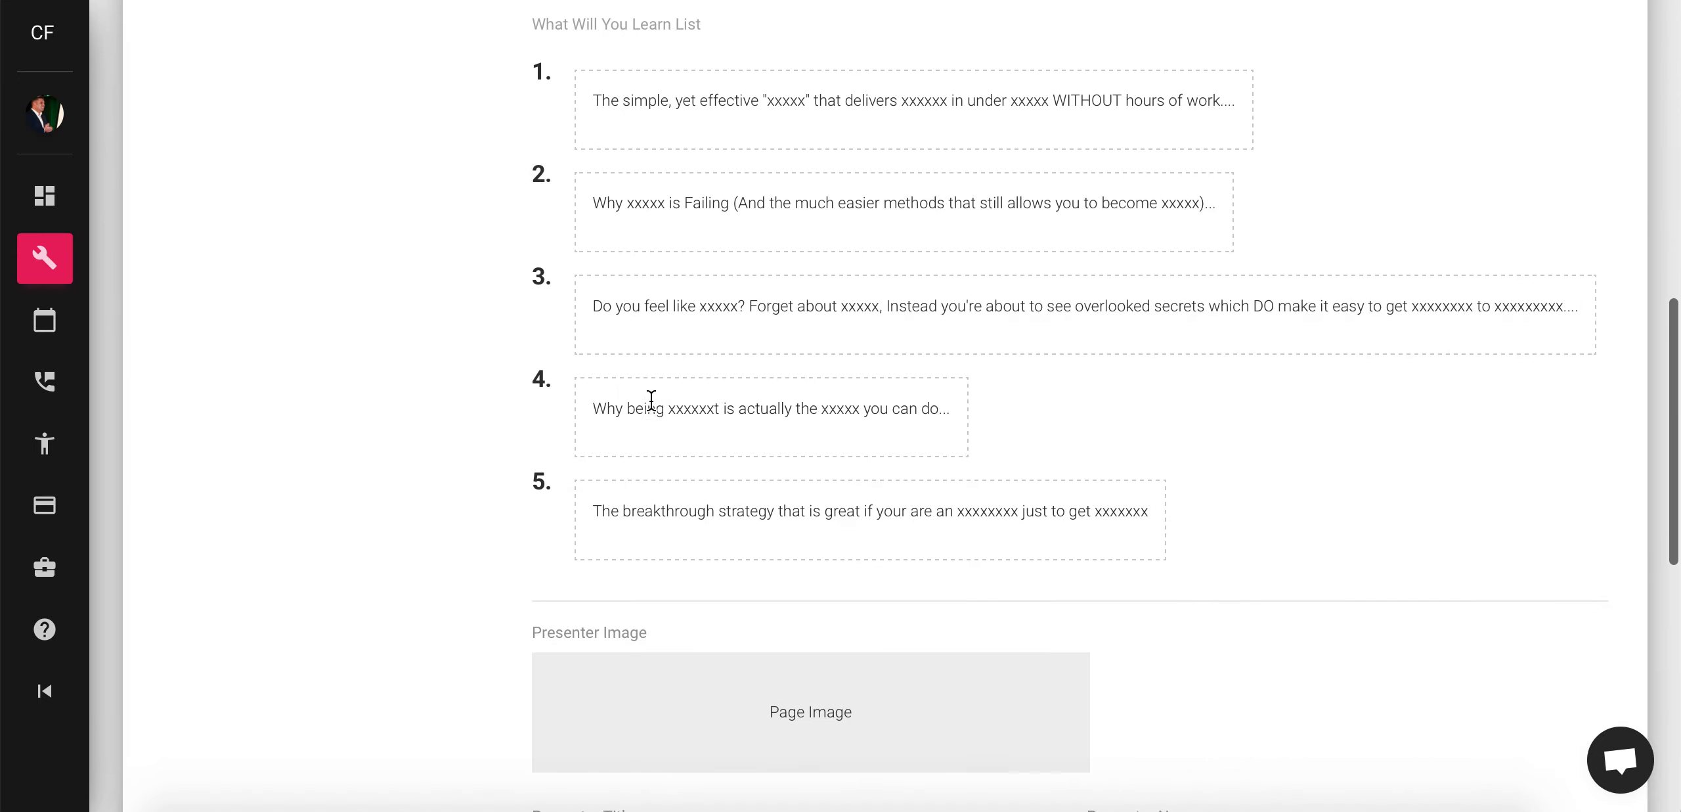
{"action": "scroll", "coordinate": [651, 400], "scroll_direction": "up", "scroll_amount": 9}
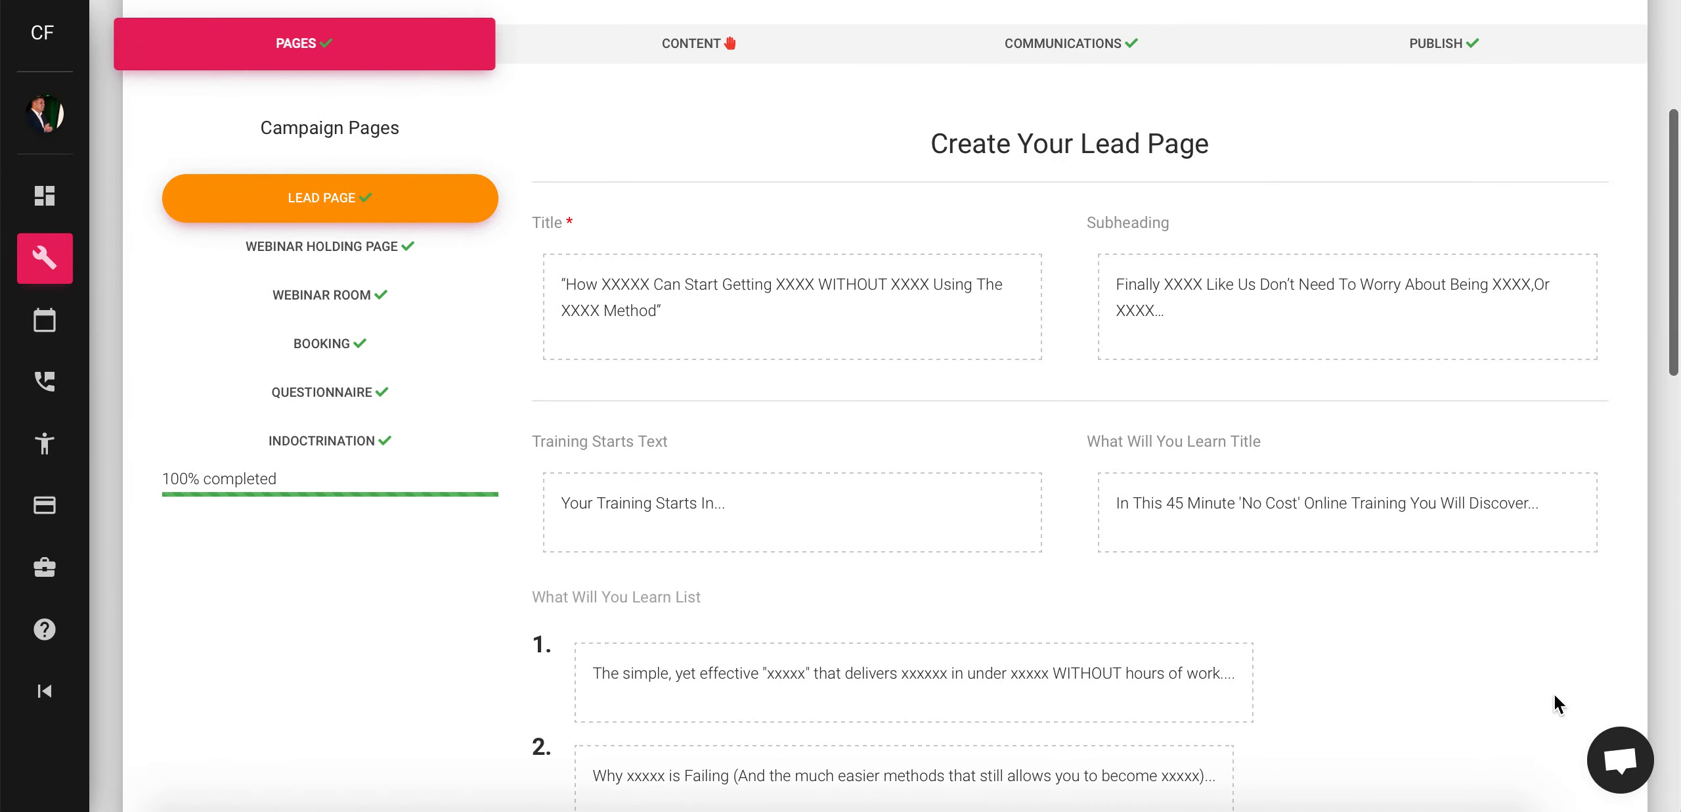
{"action": "left_click", "coordinate": [1417, 809]}
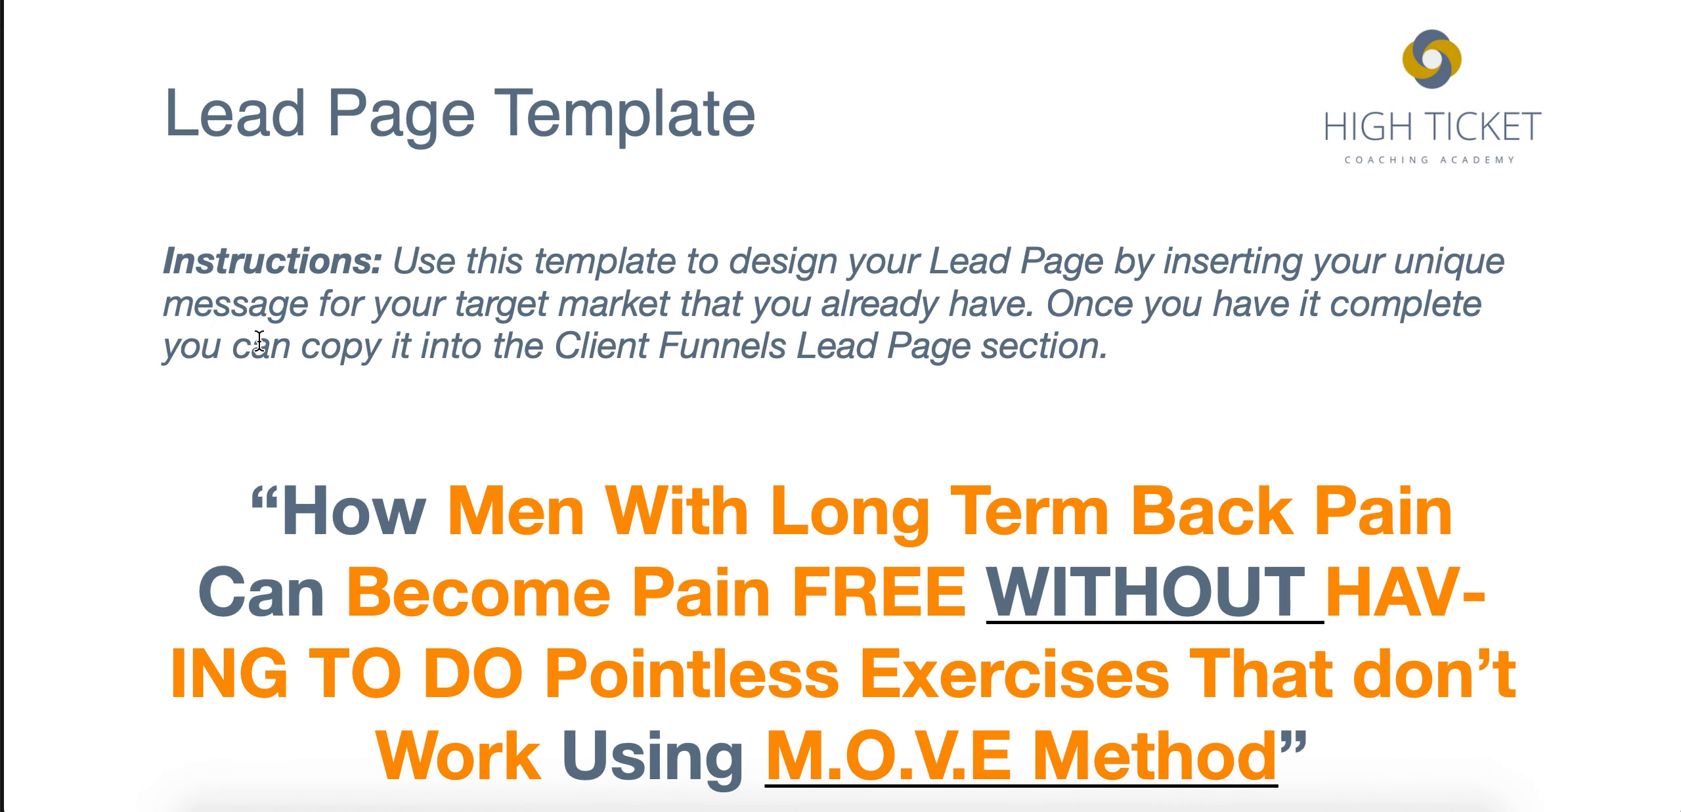
- Resize the template and browser windows so the lead page form and template sit side by side
{"action": "left_click_drag", "start_coordinate": [6, 246], "coordinate": [843, 246]}
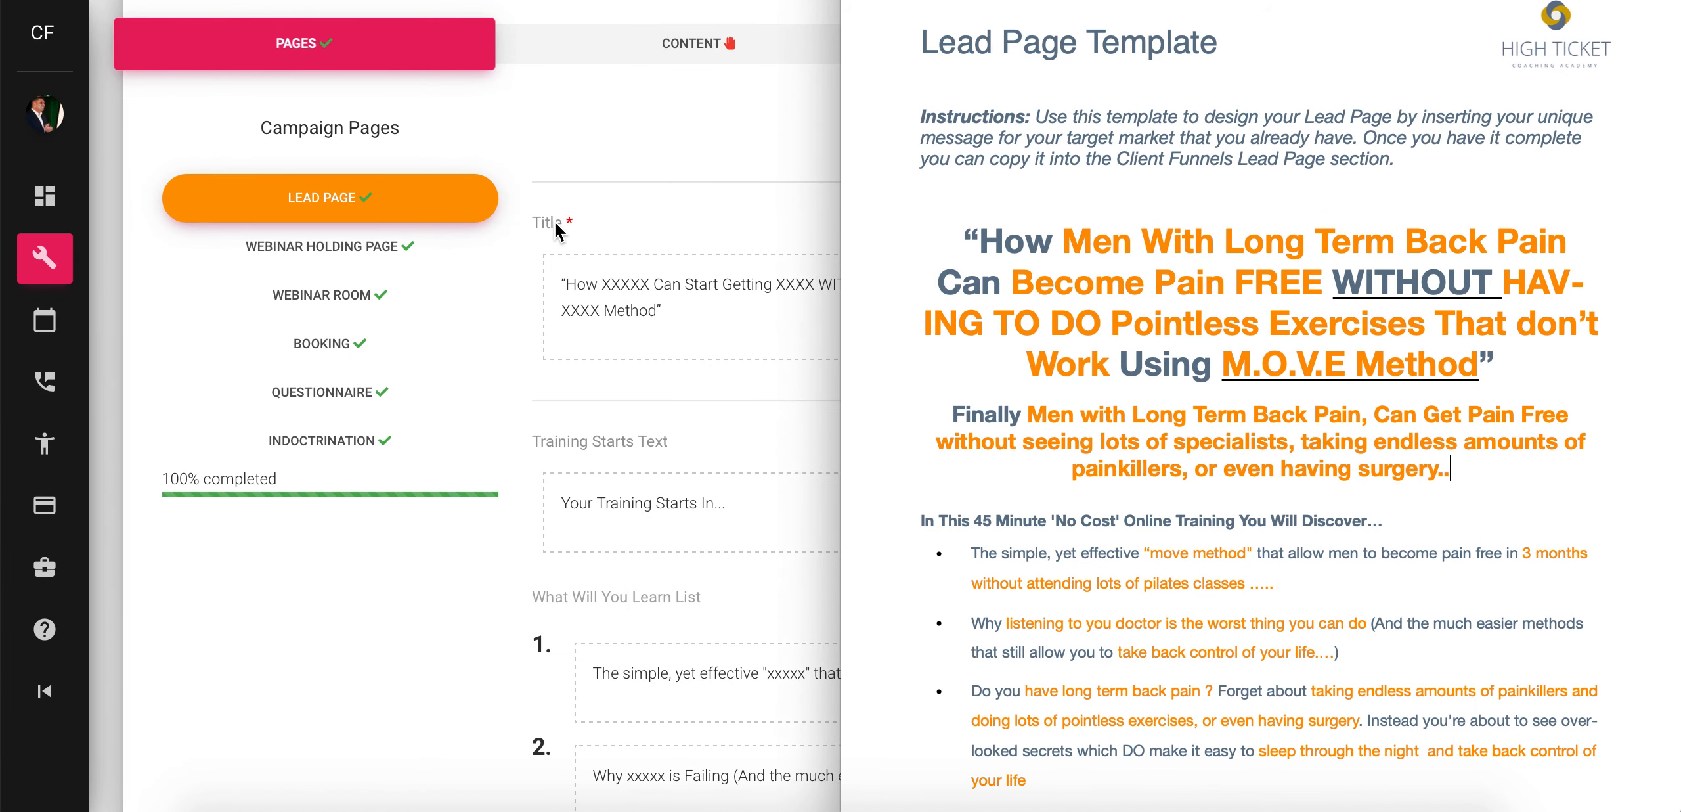
{"action": "left_click", "coordinate": [702, 1]}
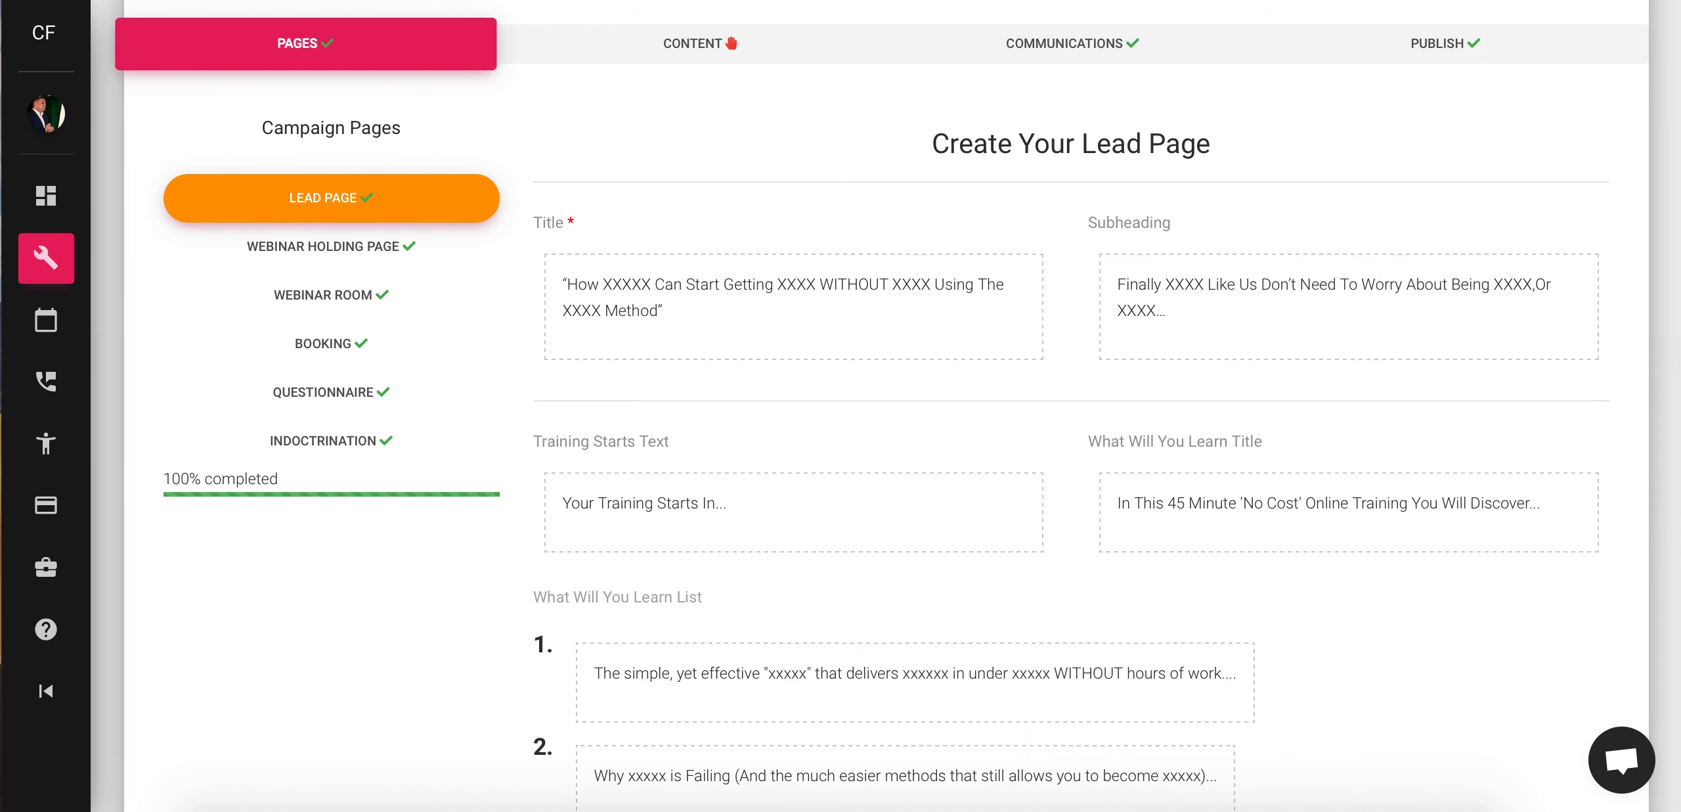
{"action": "left_click_drag", "start_coordinate": [1673, 236], "coordinate": [882, 205]}
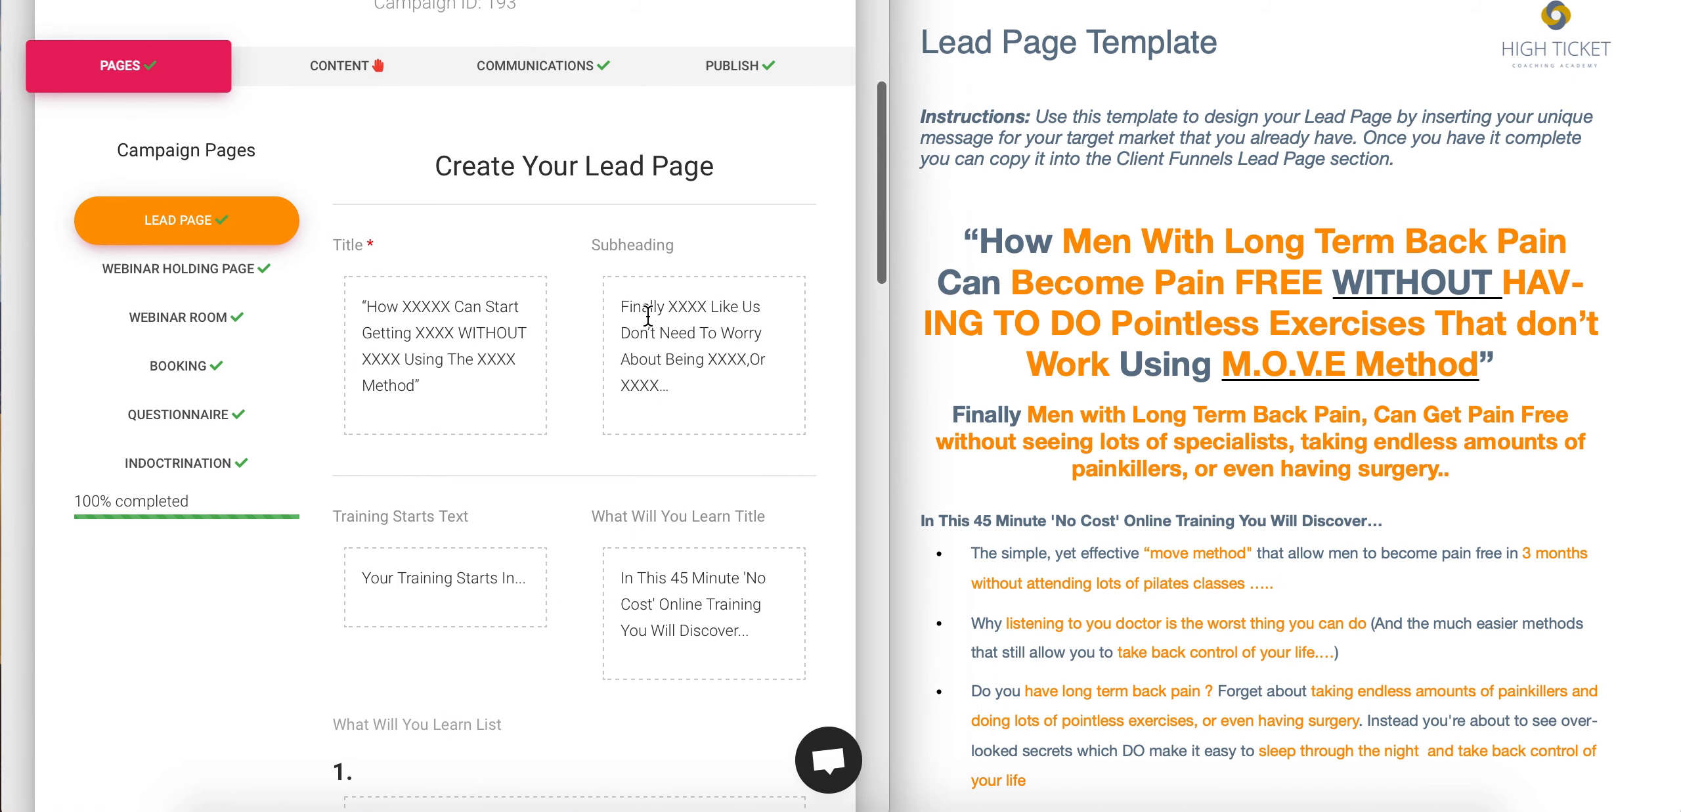
- Replace the lead page Title placeholder with the template's back-pain headline
{"action": "scroll", "coordinate": [554, 289], "scroll_direction": "up", "scroll_amount": 1}
{"action": "left_click", "coordinate": [466, 419]}
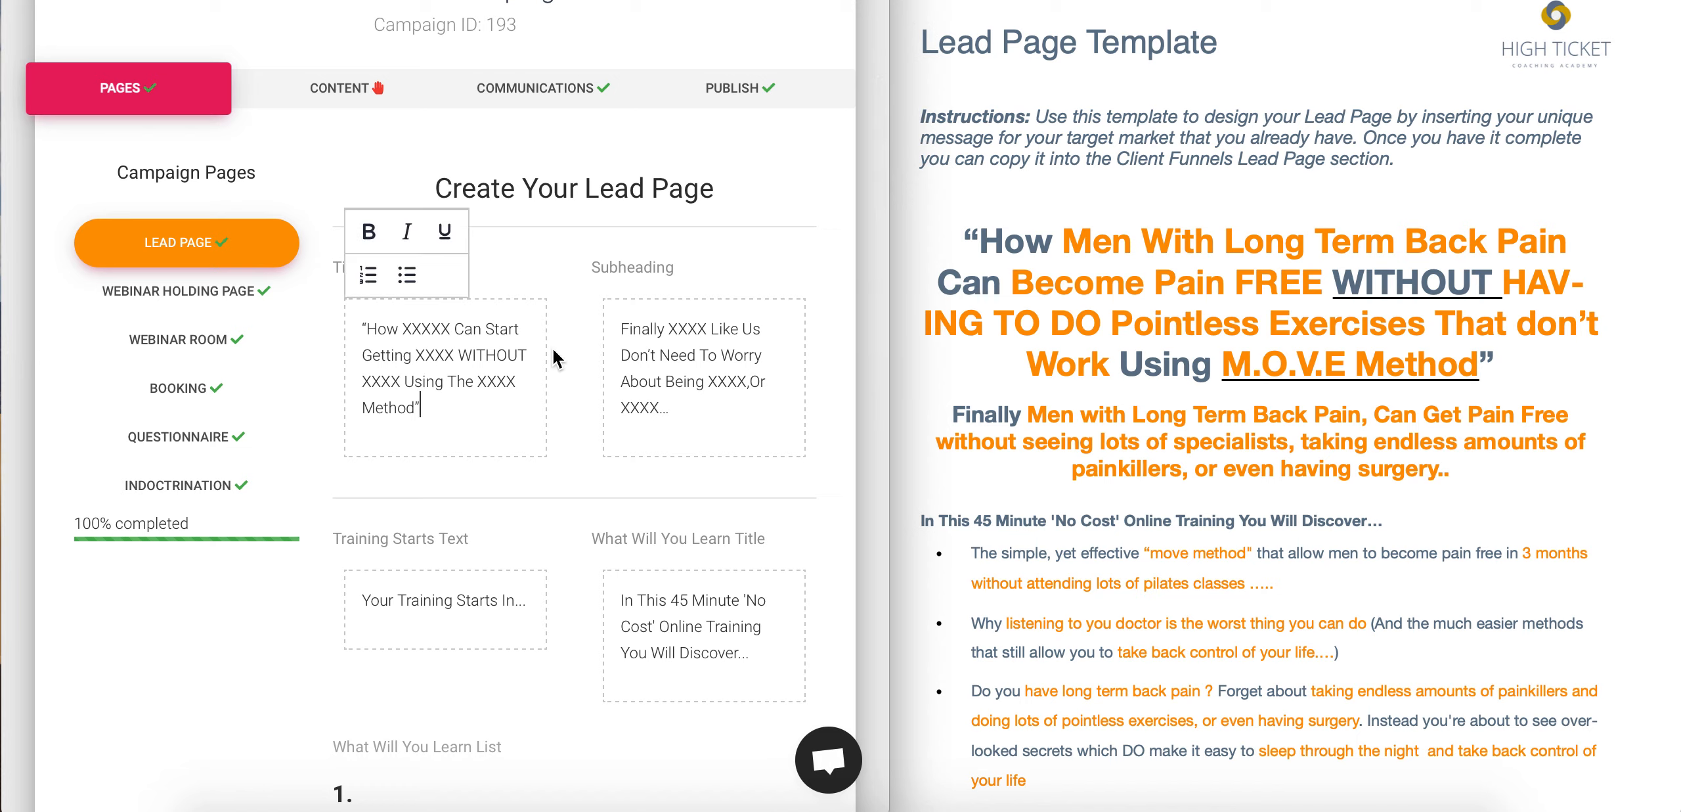
{"action": "left_click", "coordinate": [1512, 358]}
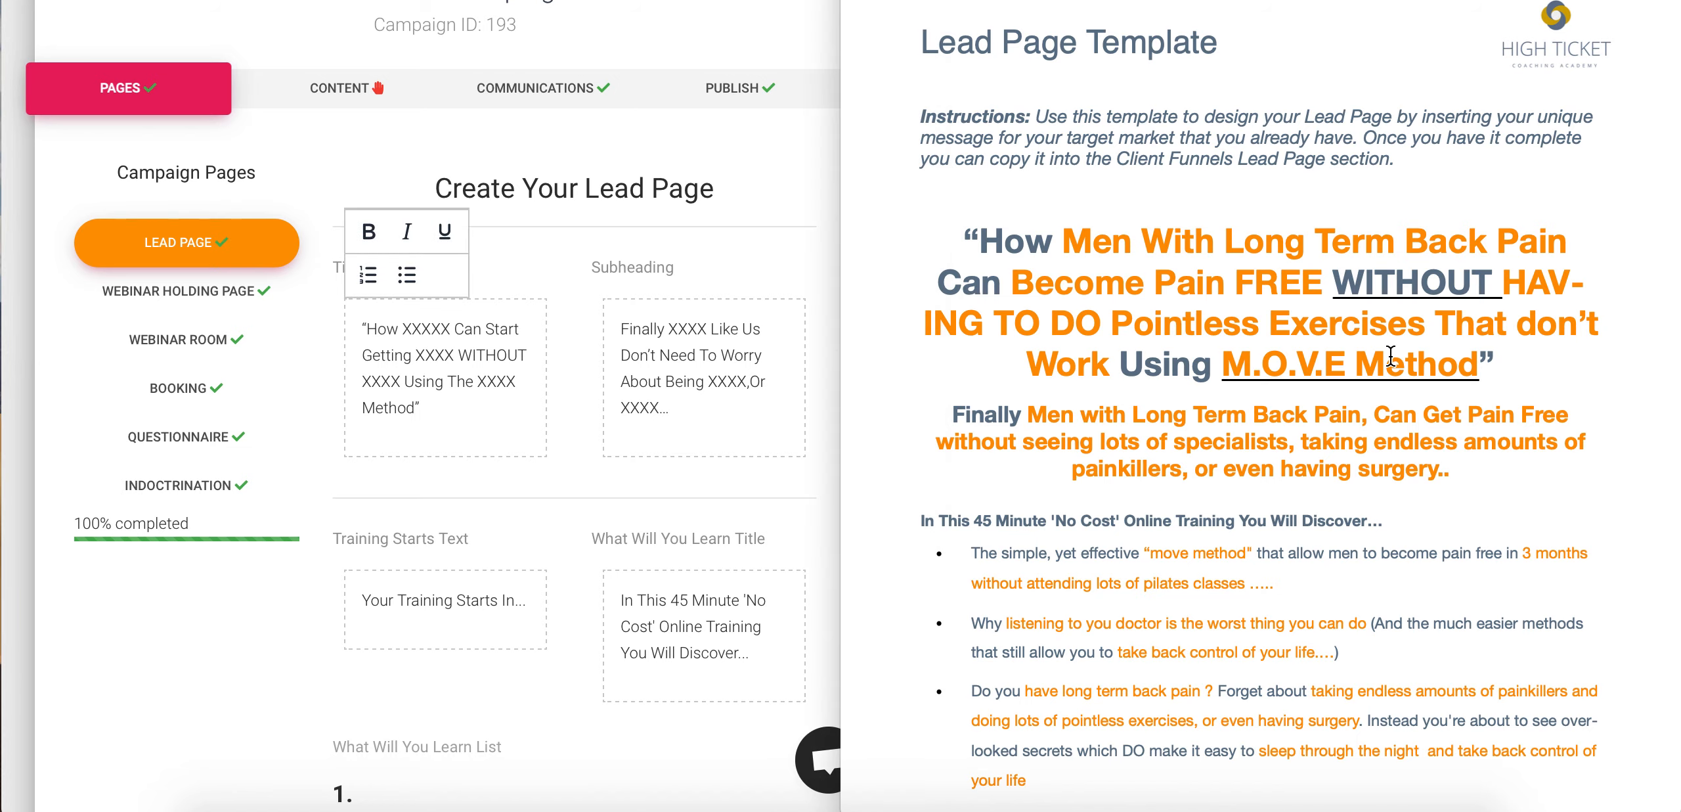
{"action": "left_click_drag", "start_coordinate": [1429, 363], "coordinate": [969, 241]}
{"action": "key", "text": "ctrl+c"}
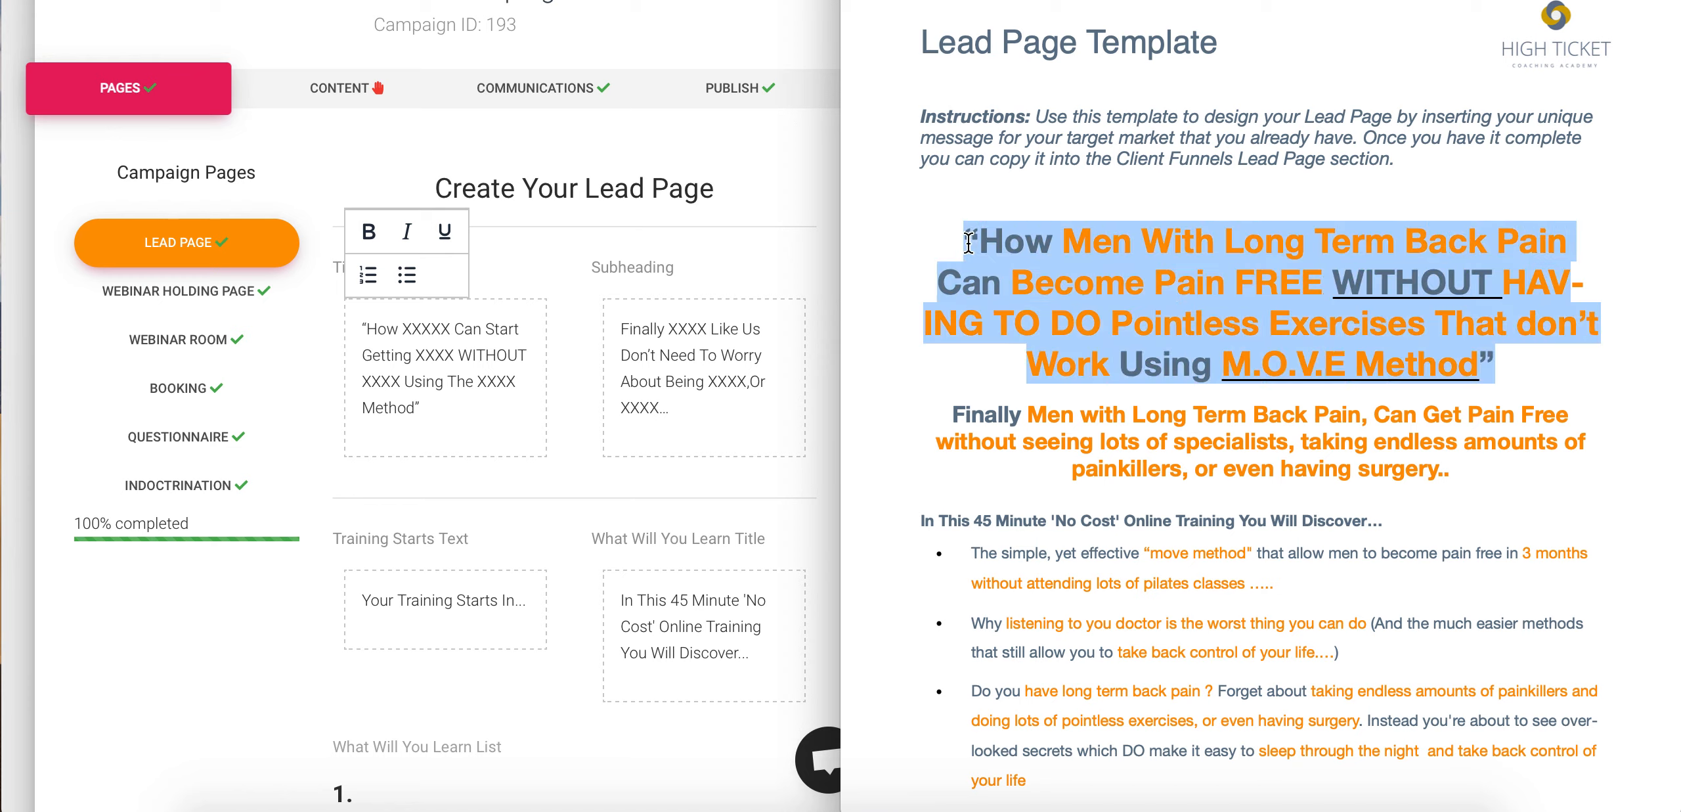
{"action": "left_click", "coordinate": [439, 343]}
{"action": "left_click_drag", "start_coordinate": [440, 422], "coordinate": [359, 329]}
{"action": "key", "text": "ctrl+v"}
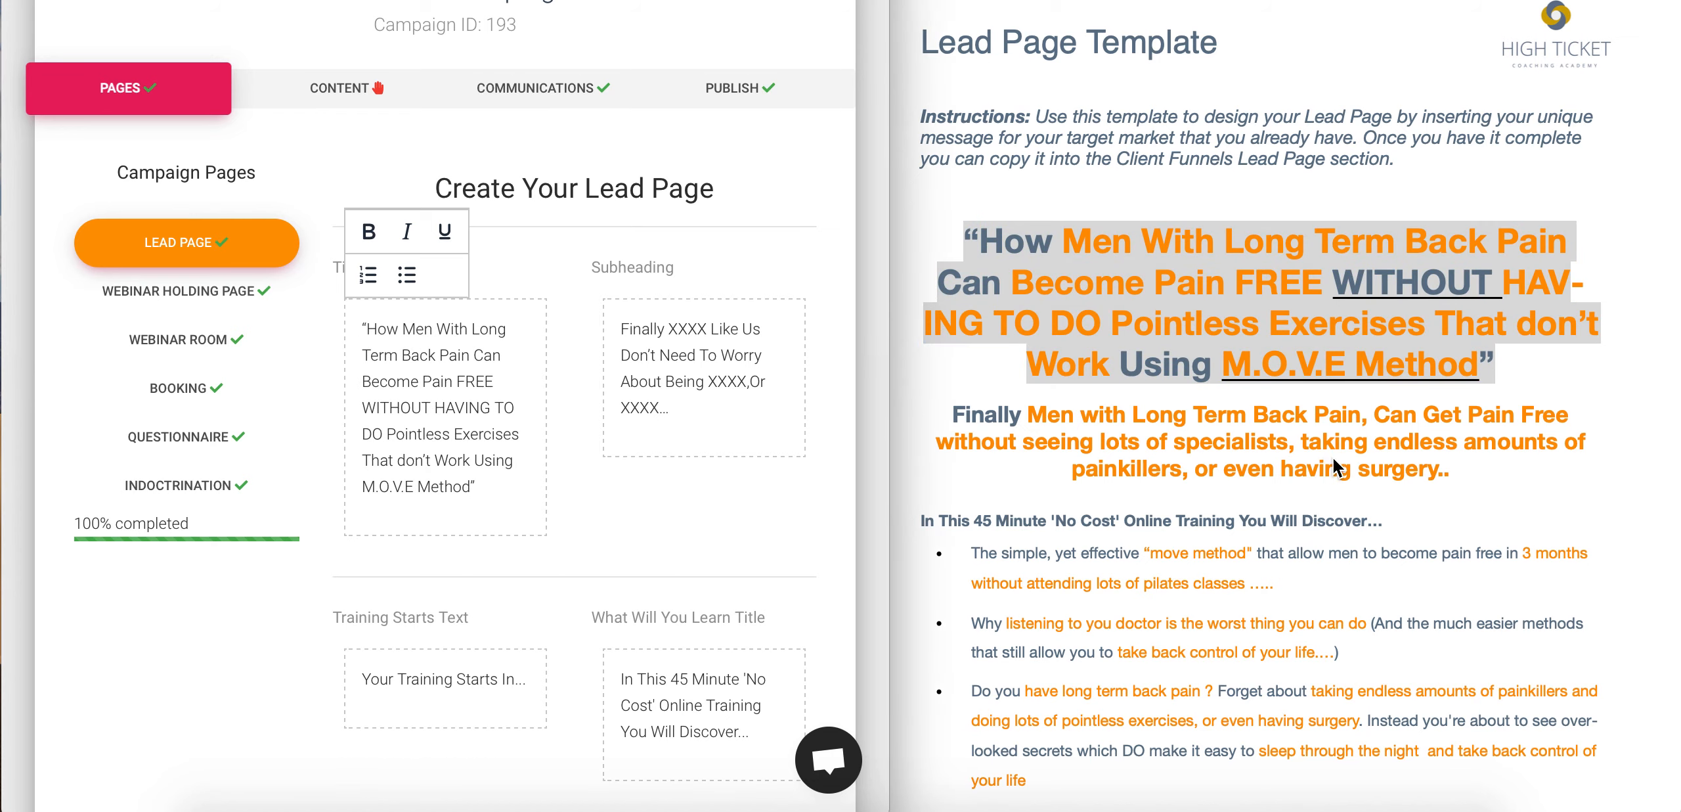
- Replace the Subheading with the template's 'Finally Men with Long Term Back Pain…' paragraph
{"action": "left_click", "coordinate": [1425, 468]}
{"action": "left_click_drag", "start_coordinate": [1481, 476], "coordinate": [949, 418]}
{"action": "key", "text": "ctrl+c"}
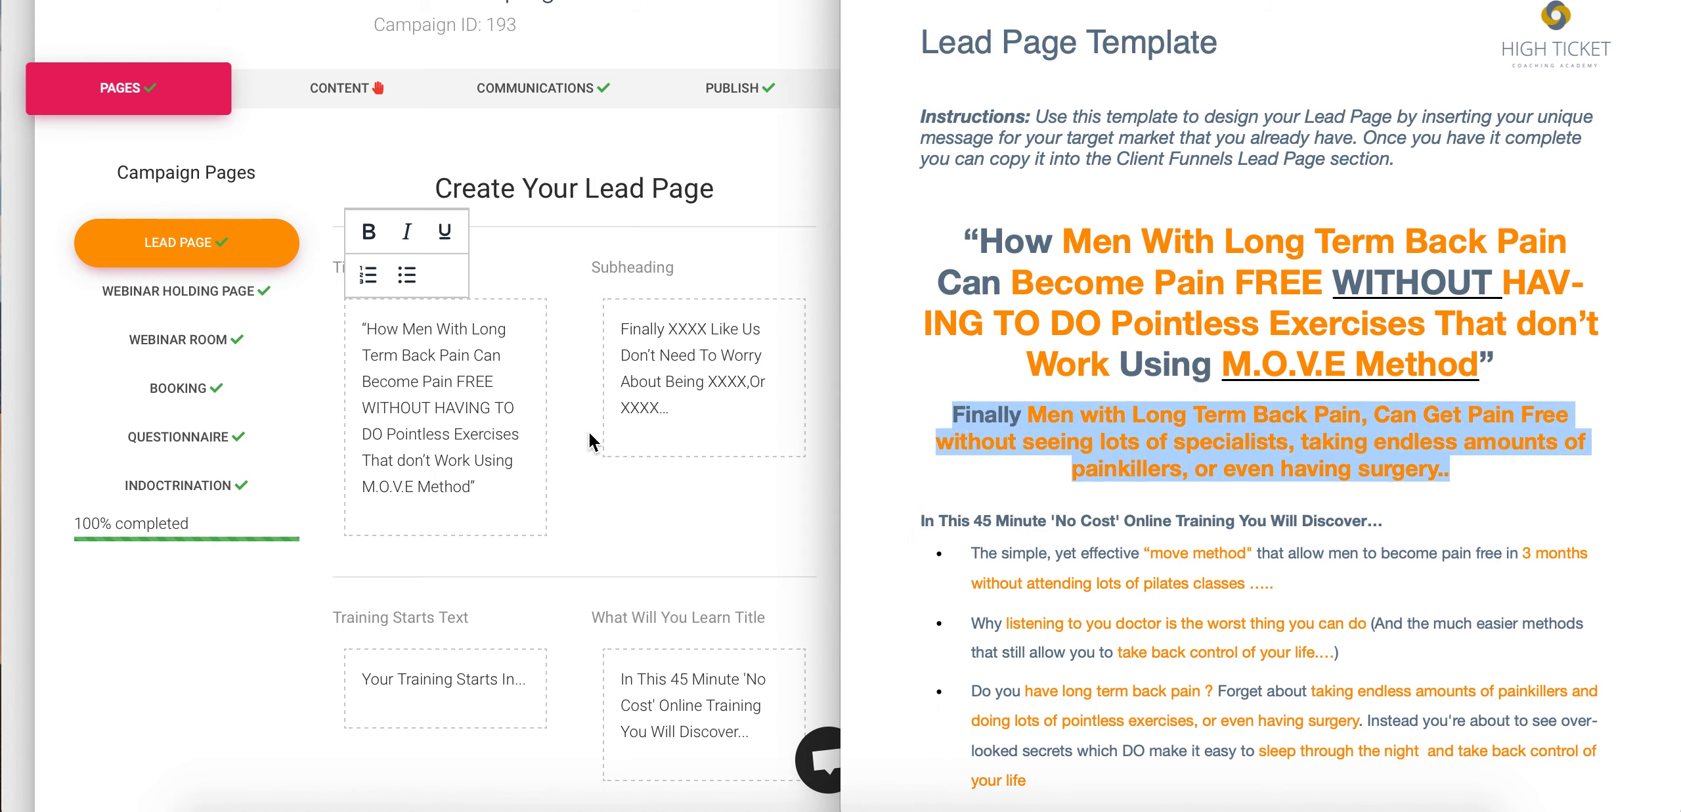
{"action": "left_click", "coordinate": [690, 418]}
{"action": "left_click_drag", "start_coordinate": [687, 411], "coordinate": [611, 337]}
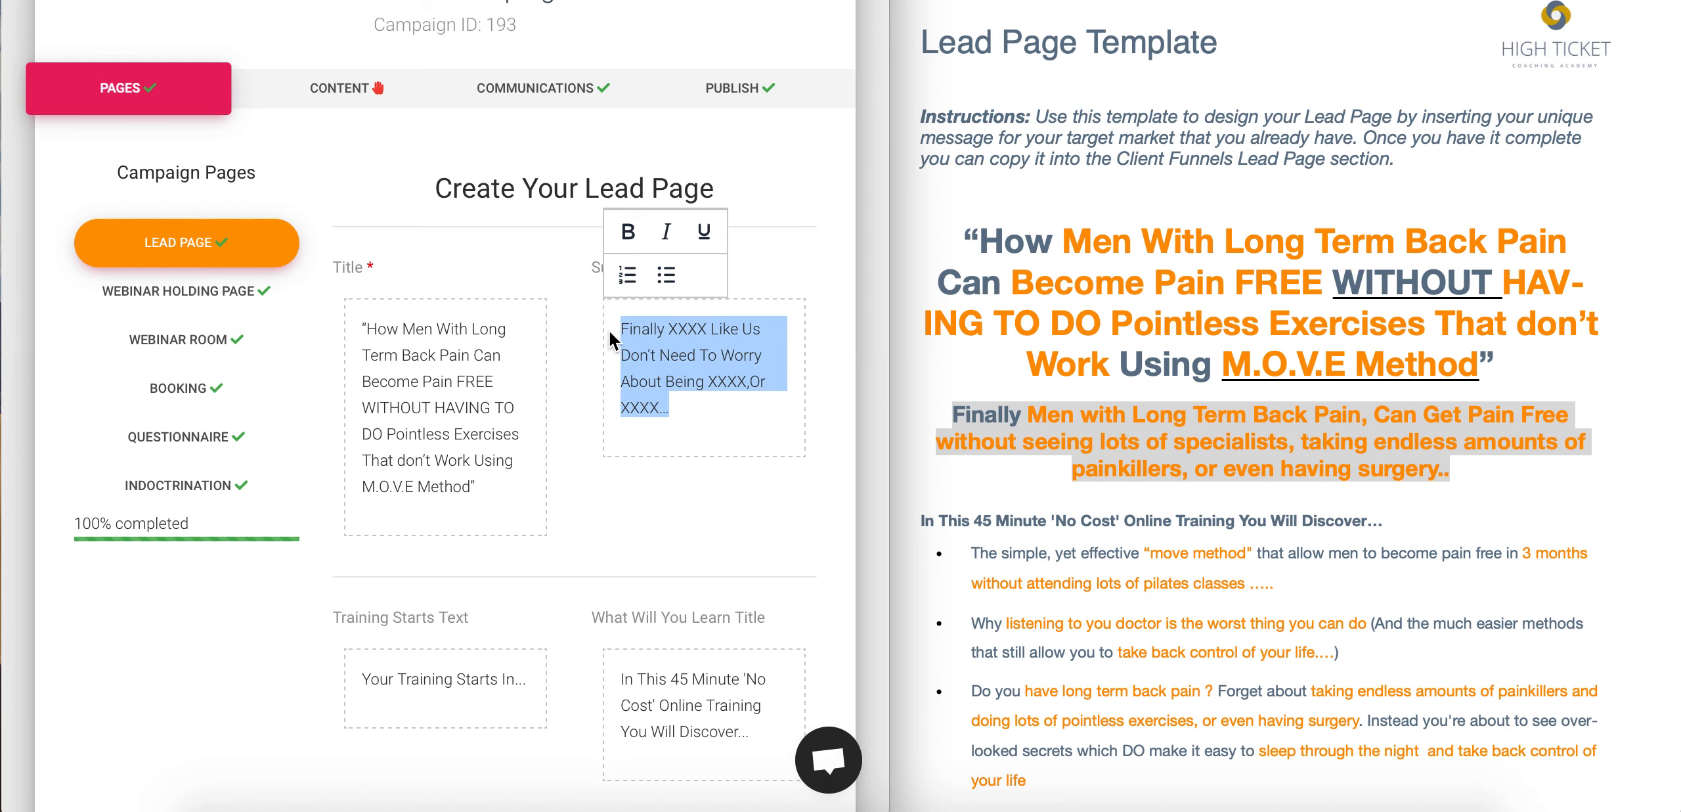
{"action": "key", "text": "ctrl+v"}
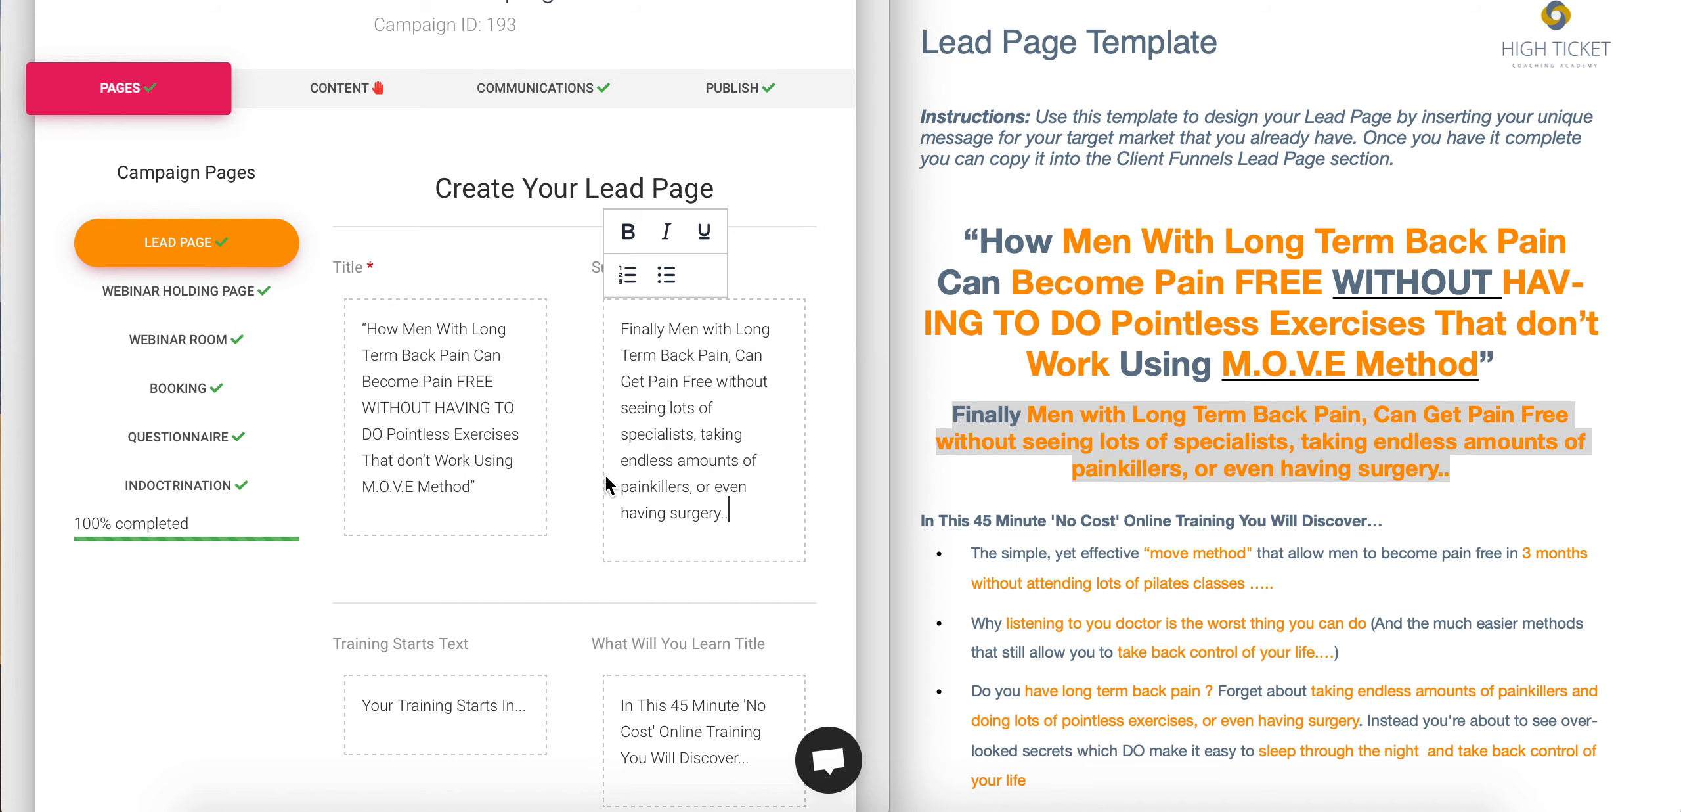
{"action": "scroll", "coordinate": [604, 474], "scroll_direction": "down", "scroll_amount": 5}
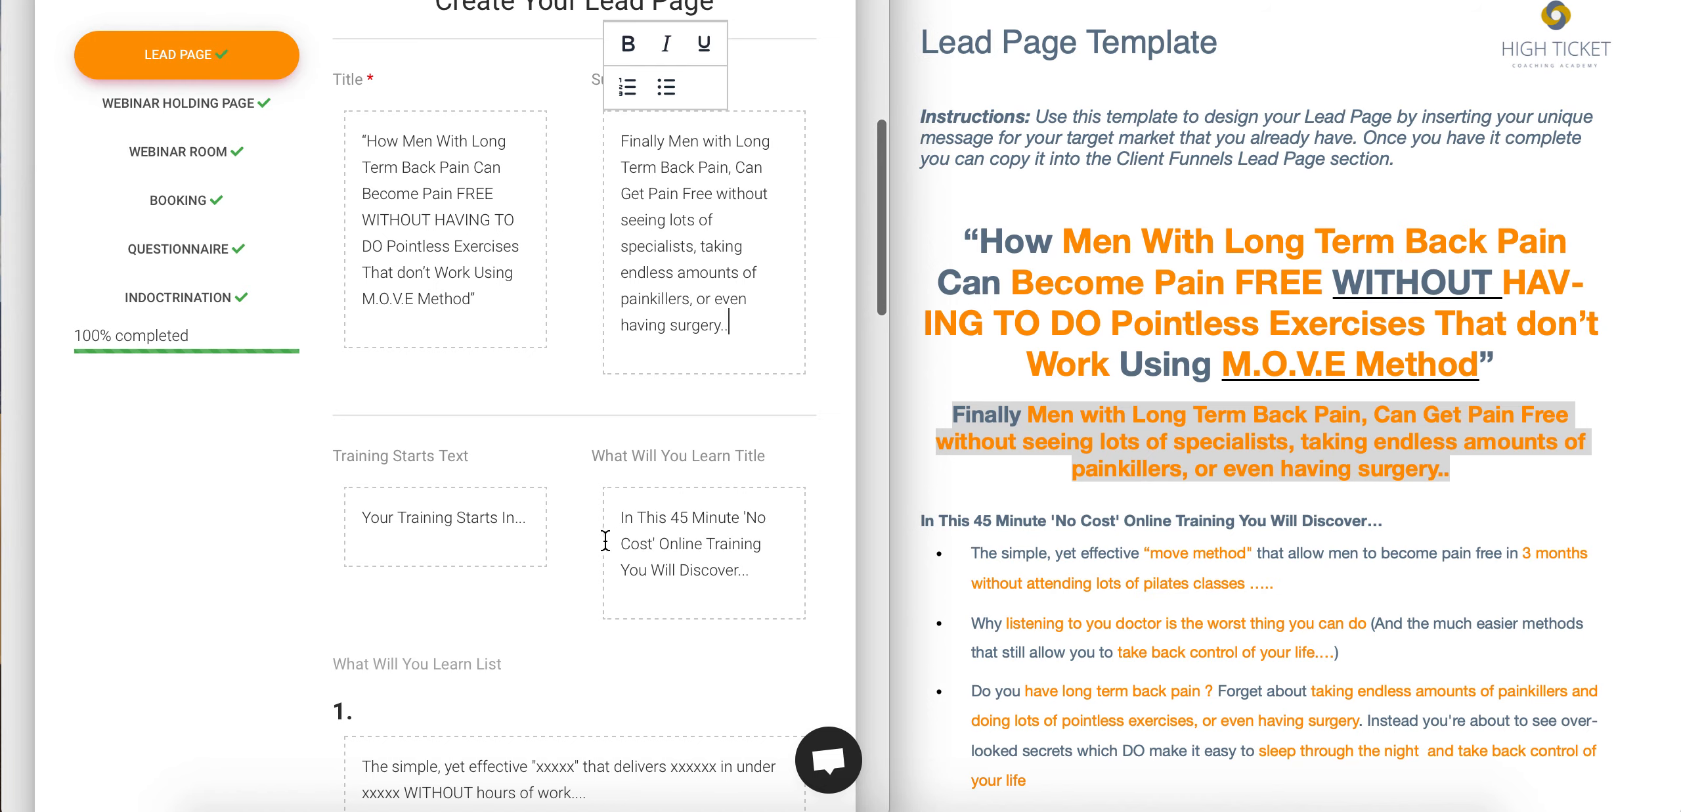
{"action": "scroll", "coordinate": [609, 591], "scroll_direction": "down", "scroll_amount": 3}
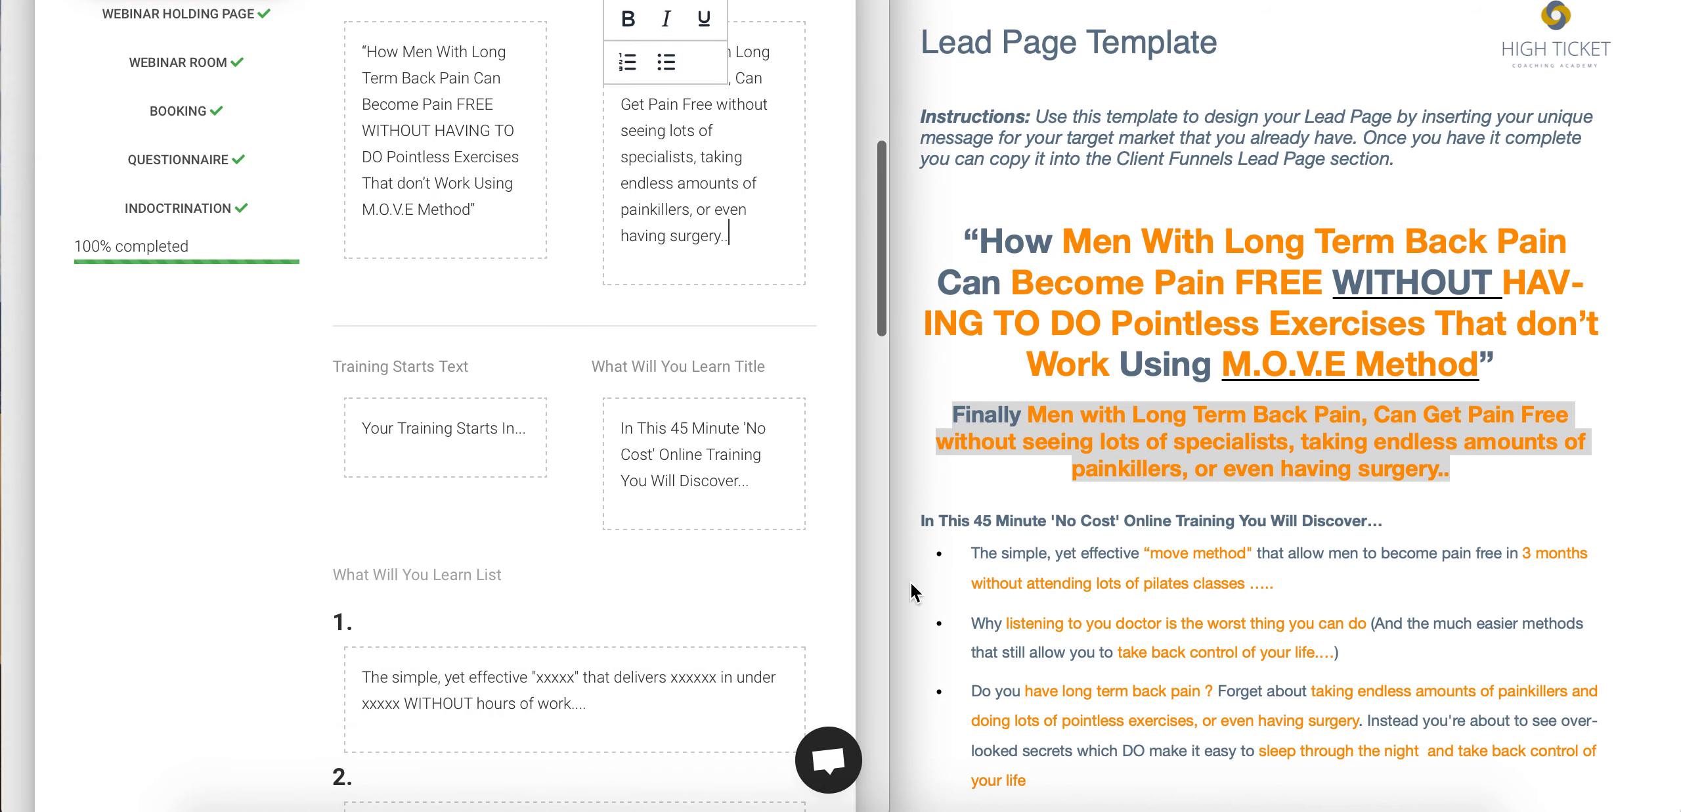
- Paste the template's first bullet over What Will You Learn item 1
{"action": "scroll", "coordinate": [481, 469], "scroll_direction": "down", "scroll_amount": 6}
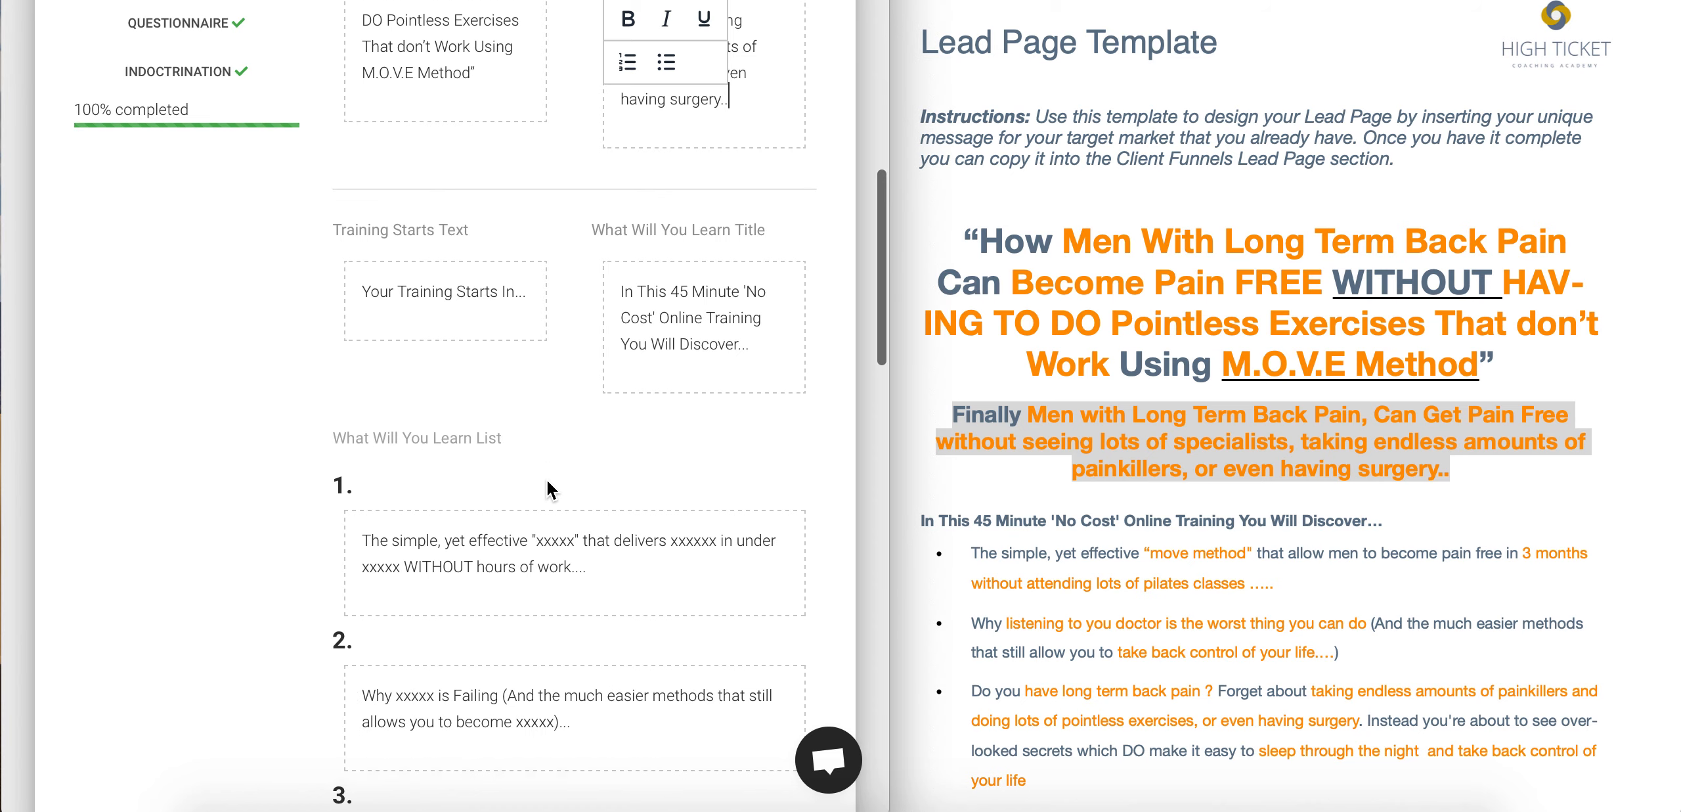
{"action": "left_click_drag", "start_coordinate": [637, 494], "coordinate": [348, 438]}
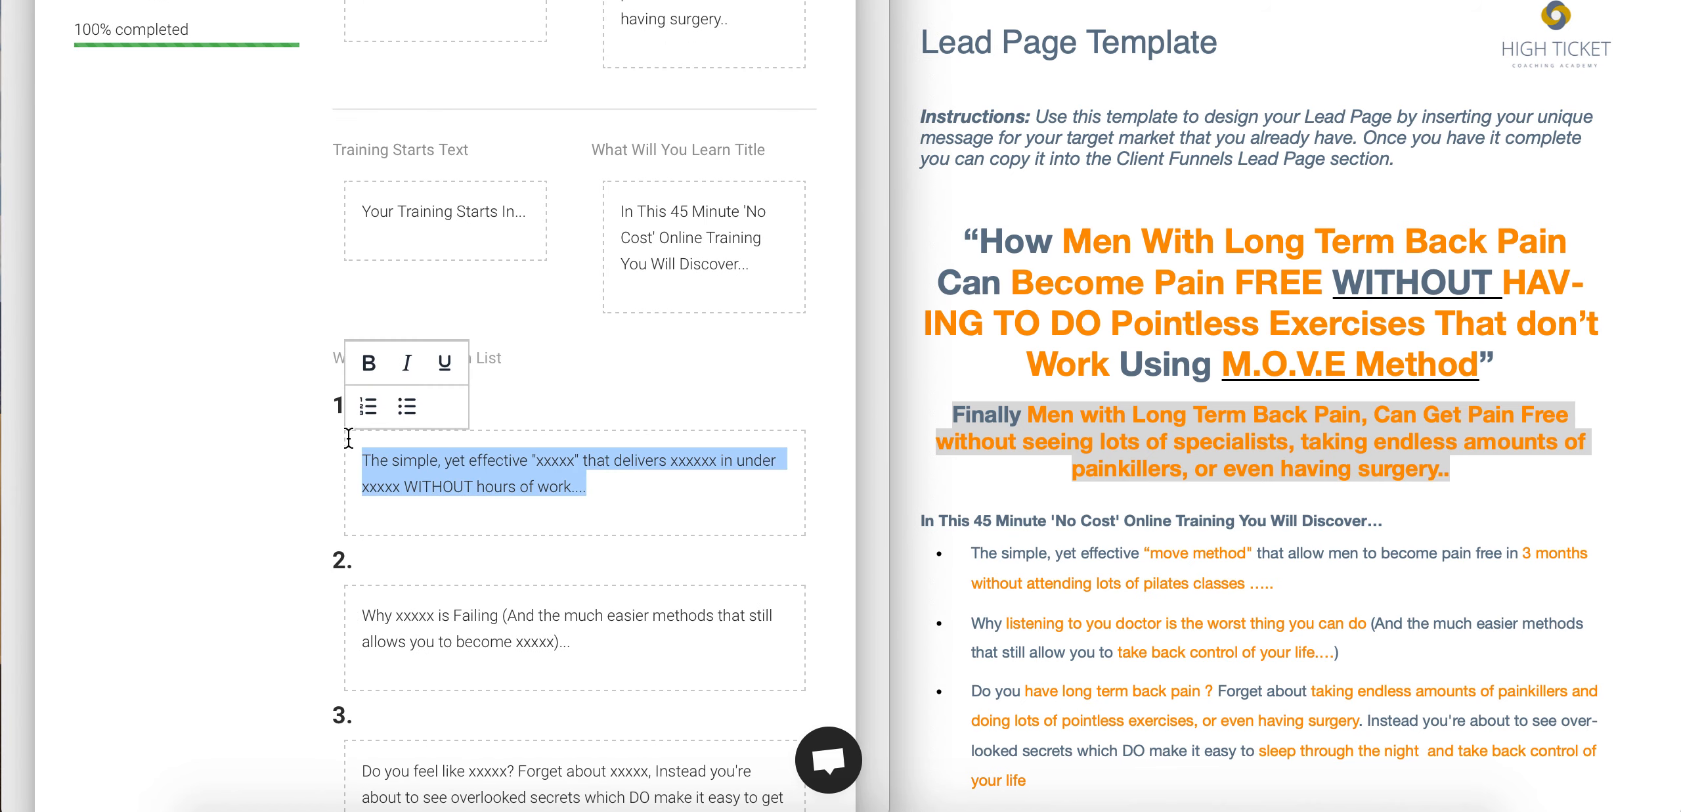
{"action": "left_click", "coordinate": [1287, 586]}
{"action": "left_click_drag", "start_coordinate": [1278, 587], "coordinate": [973, 554]}
{"action": "key", "text": "ctrl+c"}
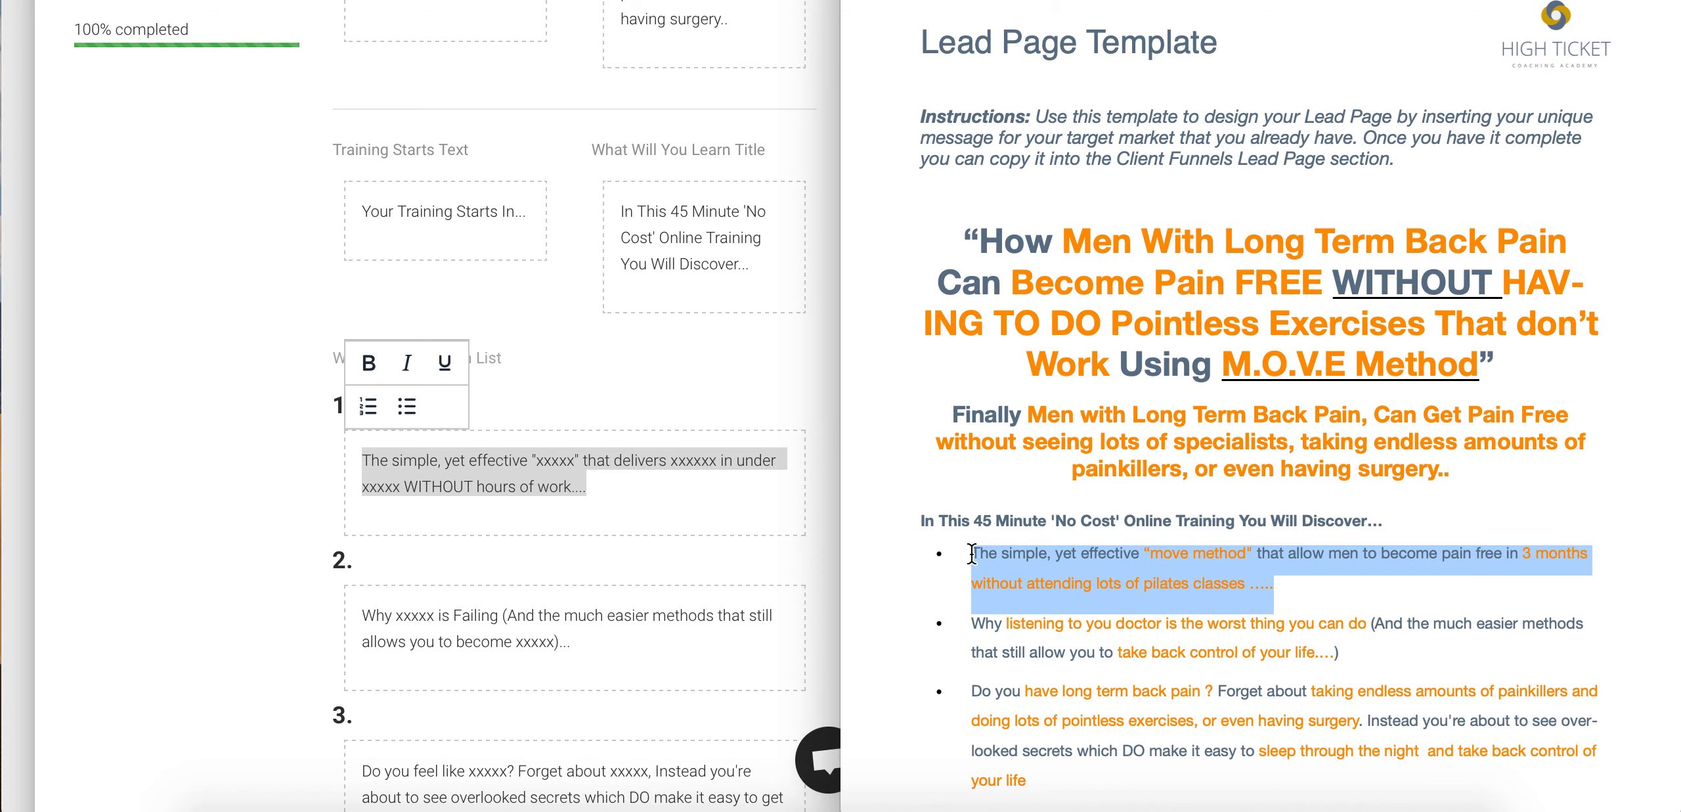
{"action": "left_click", "coordinate": [622, 494]}
{"action": "left_click_drag", "start_coordinate": [611, 487], "coordinate": [353, 454]}
{"action": "key", "text": "BackSpace"}
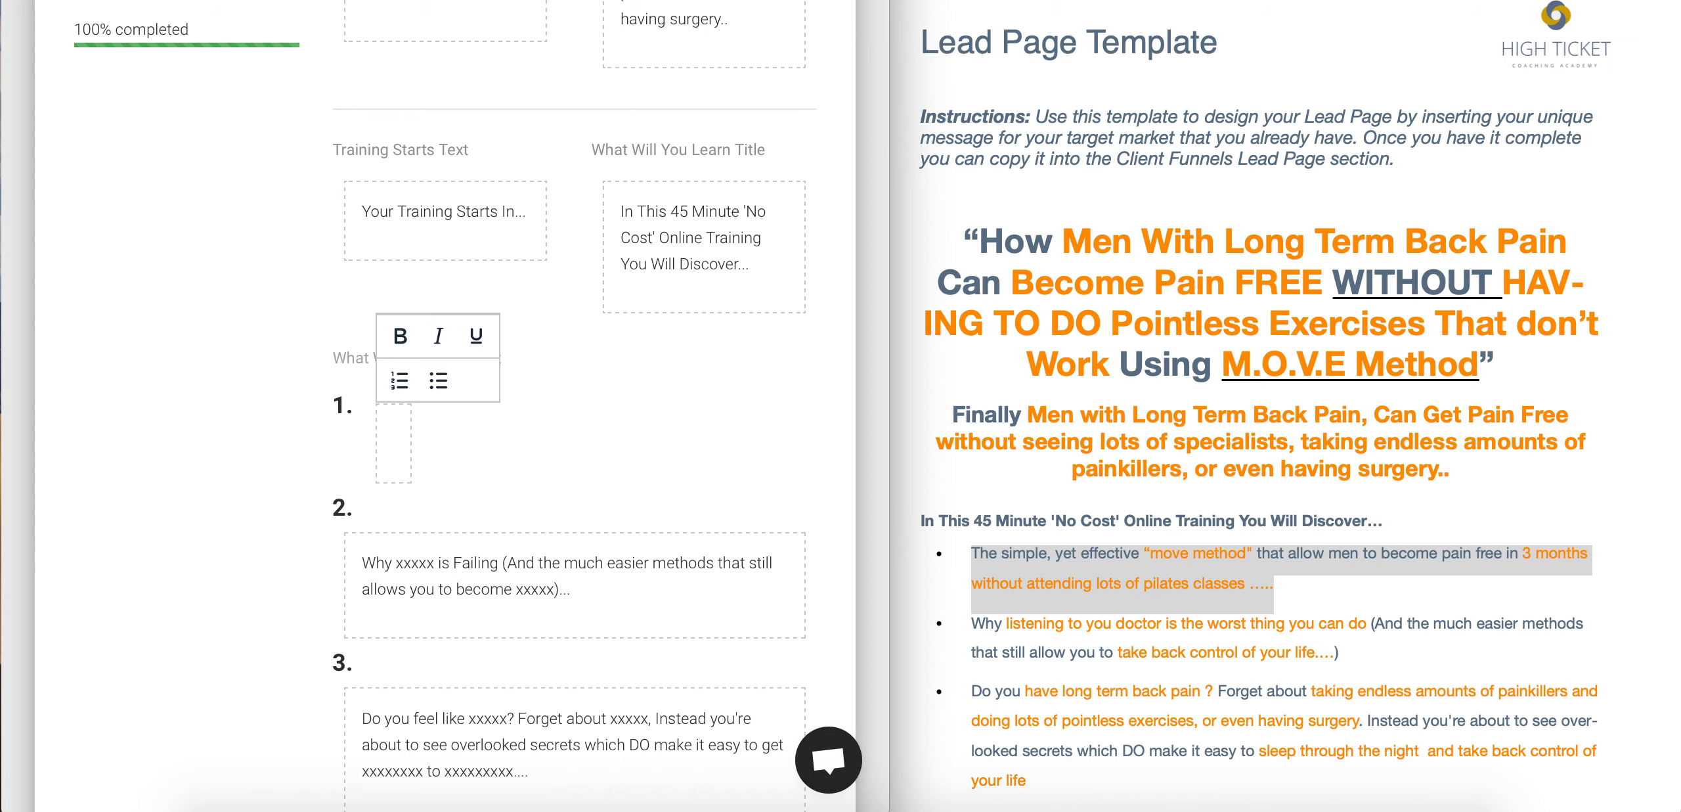
{"action": "key", "text": "ctrl+v"}
- Replace item 2's placeholder with the template's second bullet
{"action": "left_click_drag", "start_coordinate": [588, 667], "coordinate": [309, 616]}
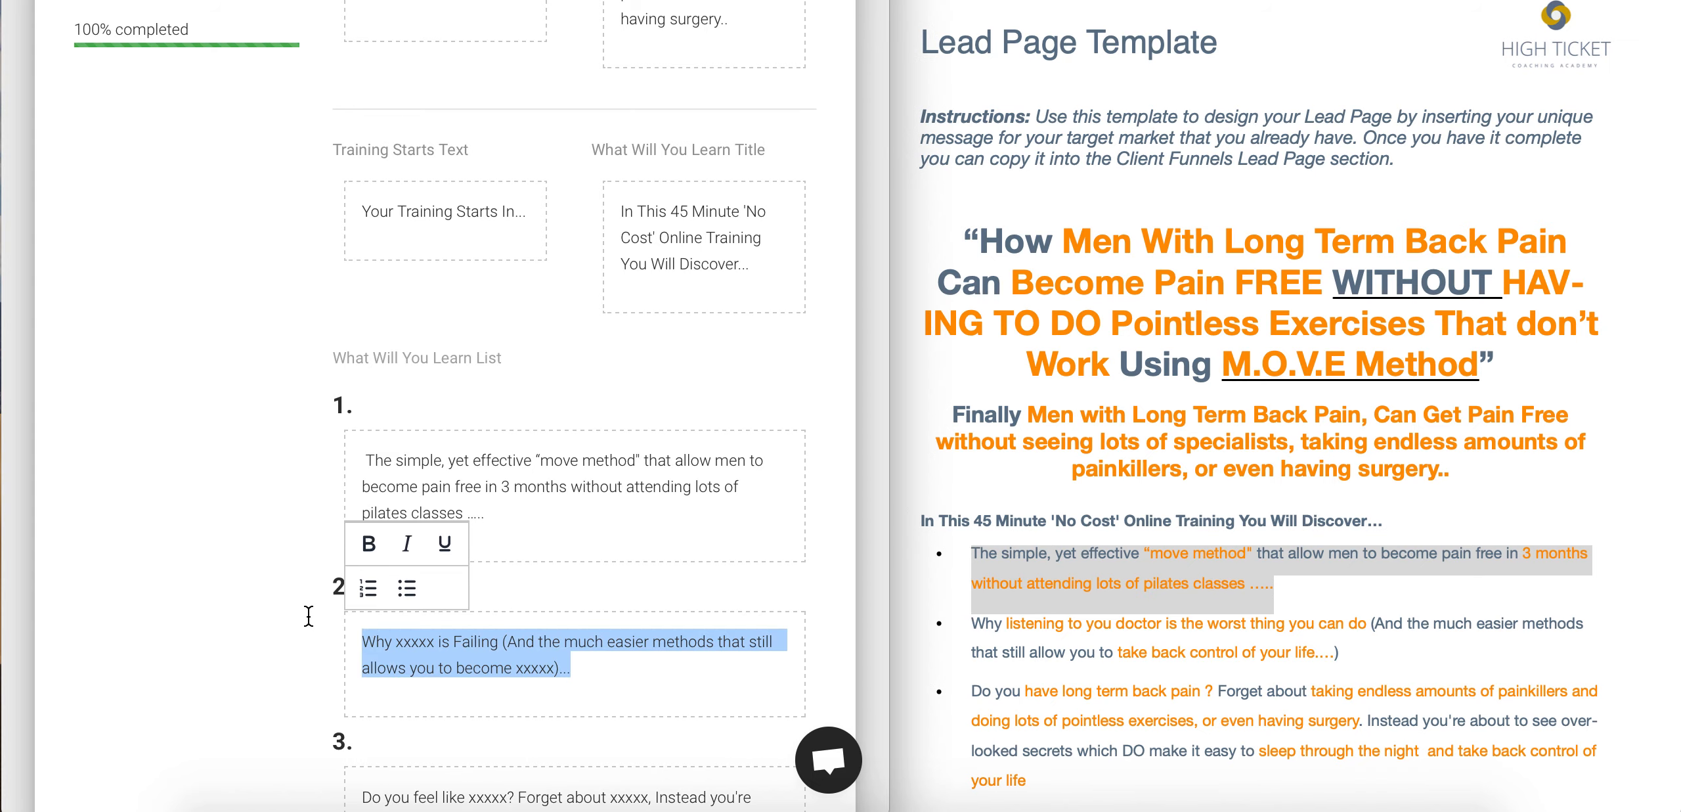
{"action": "key", "text": "BackSpace"}
{"action": "left_click", "coordinate": [1358, 654]}
{"action": "left_click_drag", "start_coordinate": [1357, 654], "coordinate": [968, 623]}
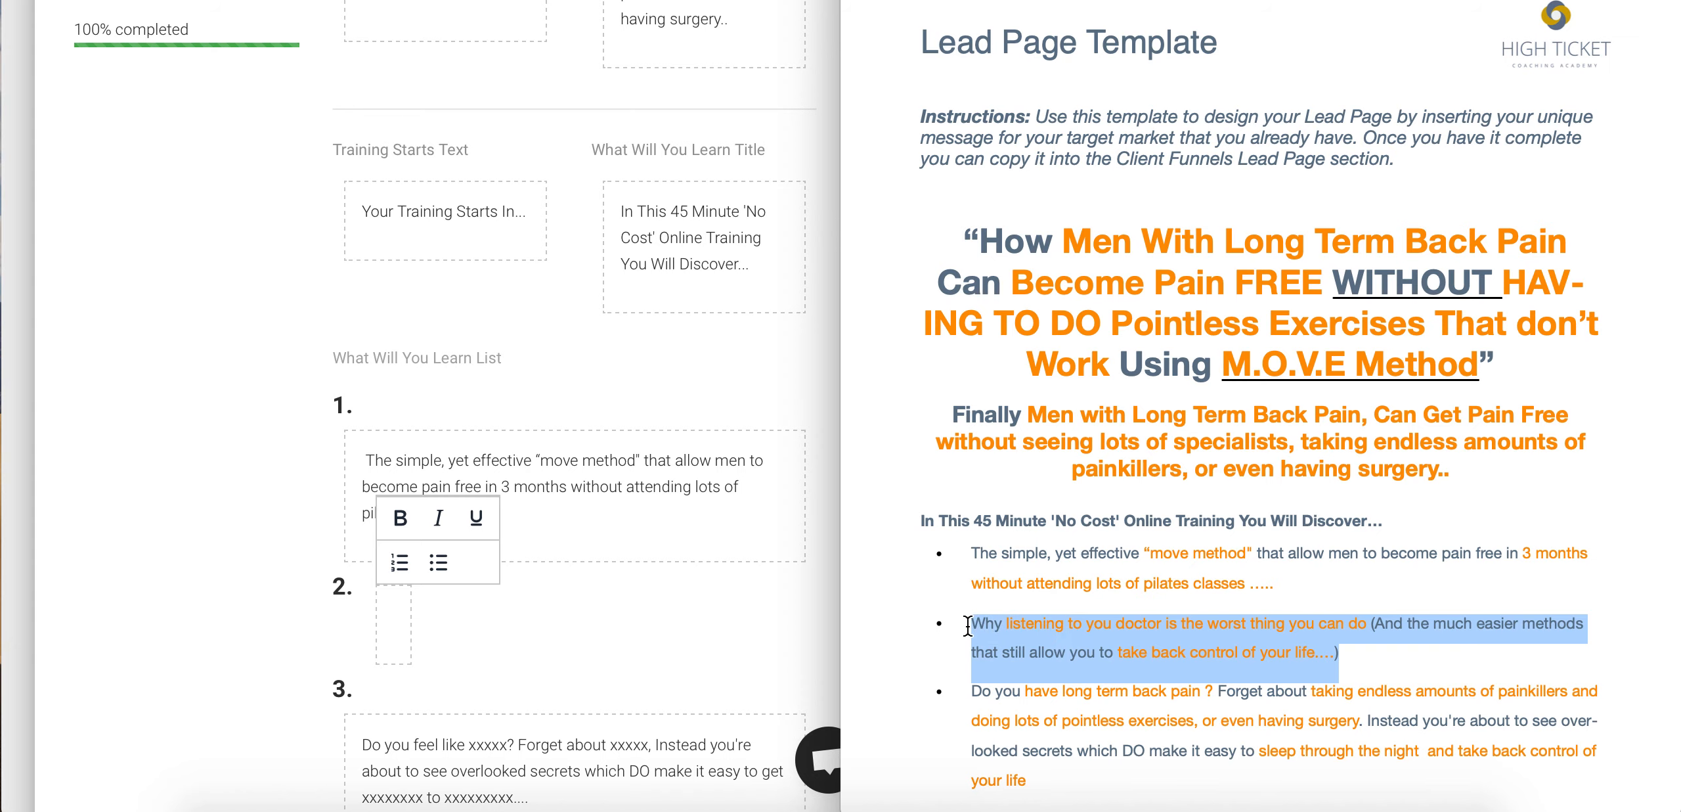
{"action": "key", "text": "ctrl+c"}
{"action": "left_click", "coordinate": [402, 621]}
{"action": "key", "text": "ctrl+v"}
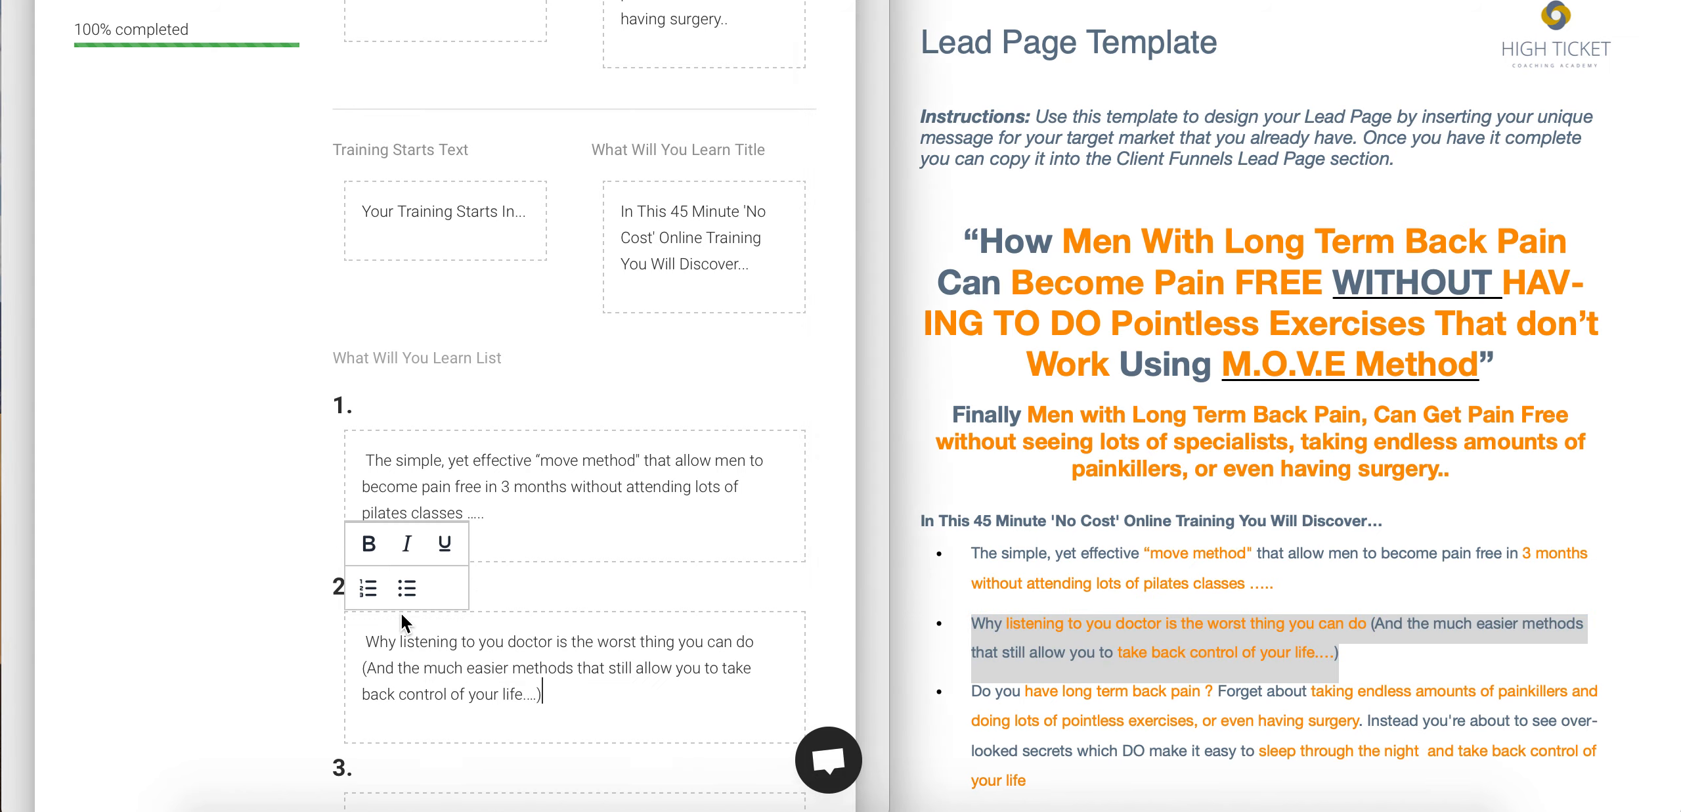
- Paste the template's third back-pain bullet over item 3's placeholder
{"action": "left_click", "coordinate": [1048, 712]}
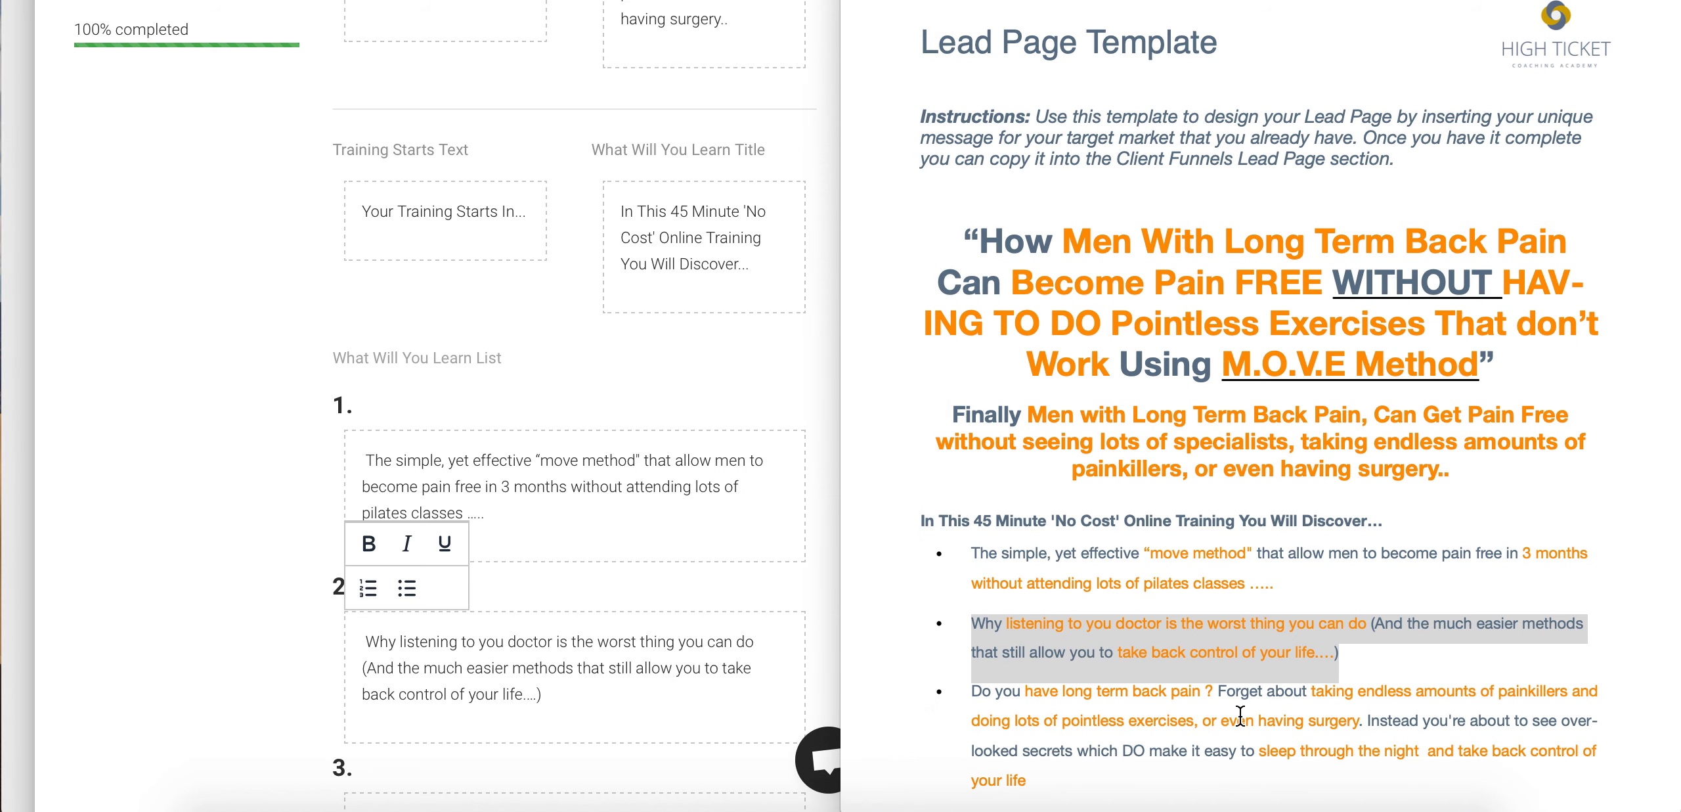
{"action": "scroll", "coordinate": [1245, 717], "scroll_direction": "down", "scroll_amount": 3}
{"action": "left_click", "coordinate": [1035, 684]}
{"action": "left_click_drag", "start_coordinate": [1036, 684], "coordinate": [958, 600]}
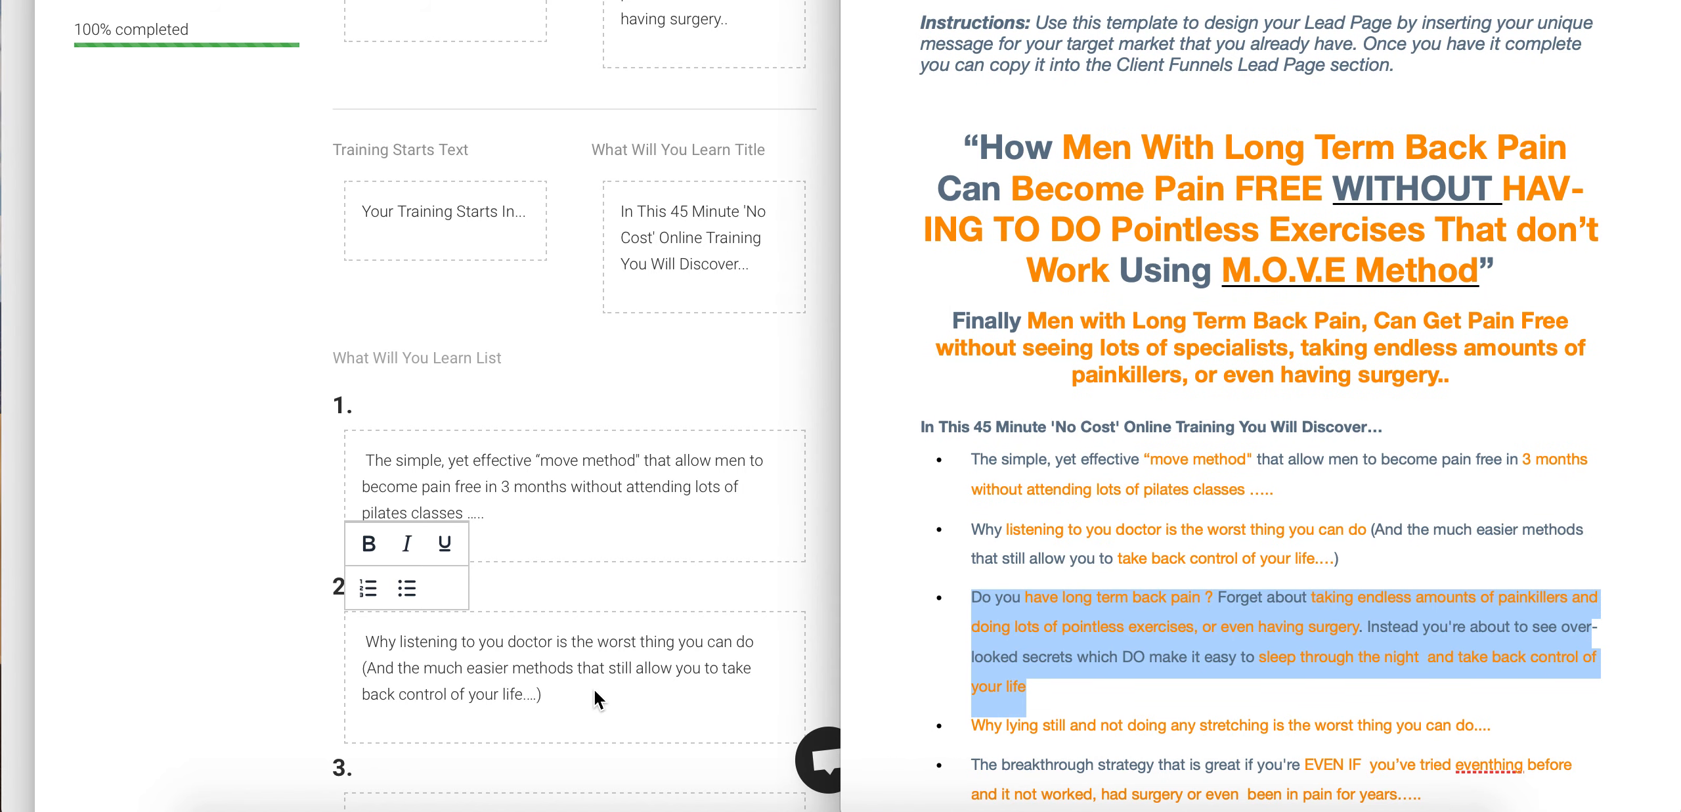
{"action": "left_click", "coordinate": [551, 690]}
{"action": "scroll", "coordinate": [552, 689], "scroll_direction": "down", "scroll_amount": 5}
{"action": "left_click", "coordinate": [542, 648]}
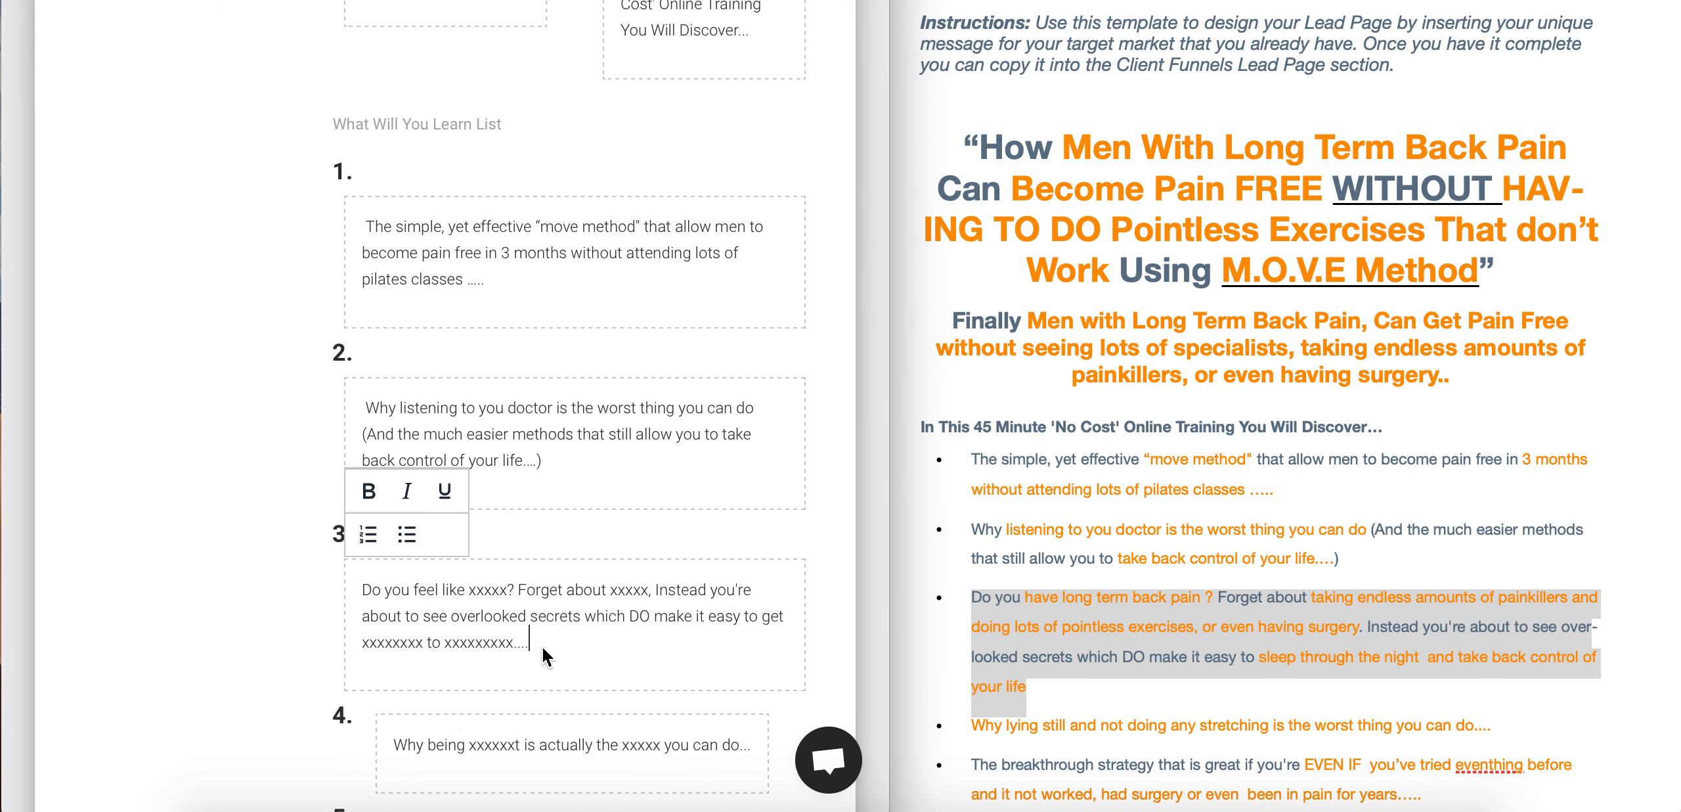
{"action": "left_click_drag", "start_coordinate": [455, 636], "coordinate": [356, 591]}
{"action": "key", "text": "super+v"}
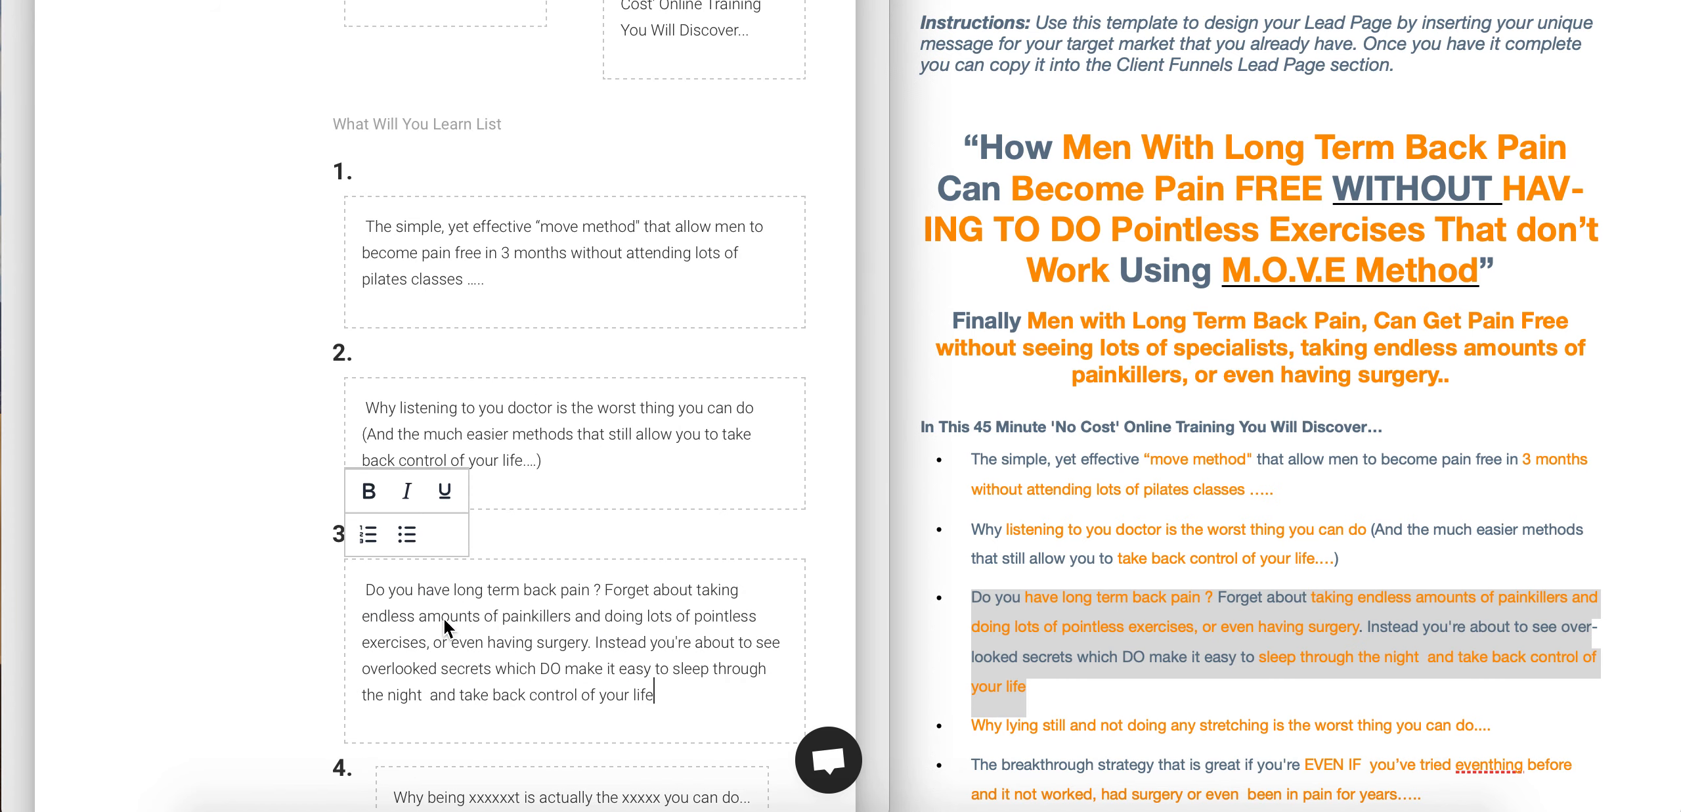
- Put the template's fourth bullet, the stretching sentence, into item 4
{"action": "left_click", "coordinate": [1135, 685]}
{"action": "scroll", "coordinate": [1136, 684], "scroll_direction": "down", "scroll_amount": 2}
{"action": "left_click_drag", "start_coordinate": [1498, 642], "coordinate": [955, 635]}
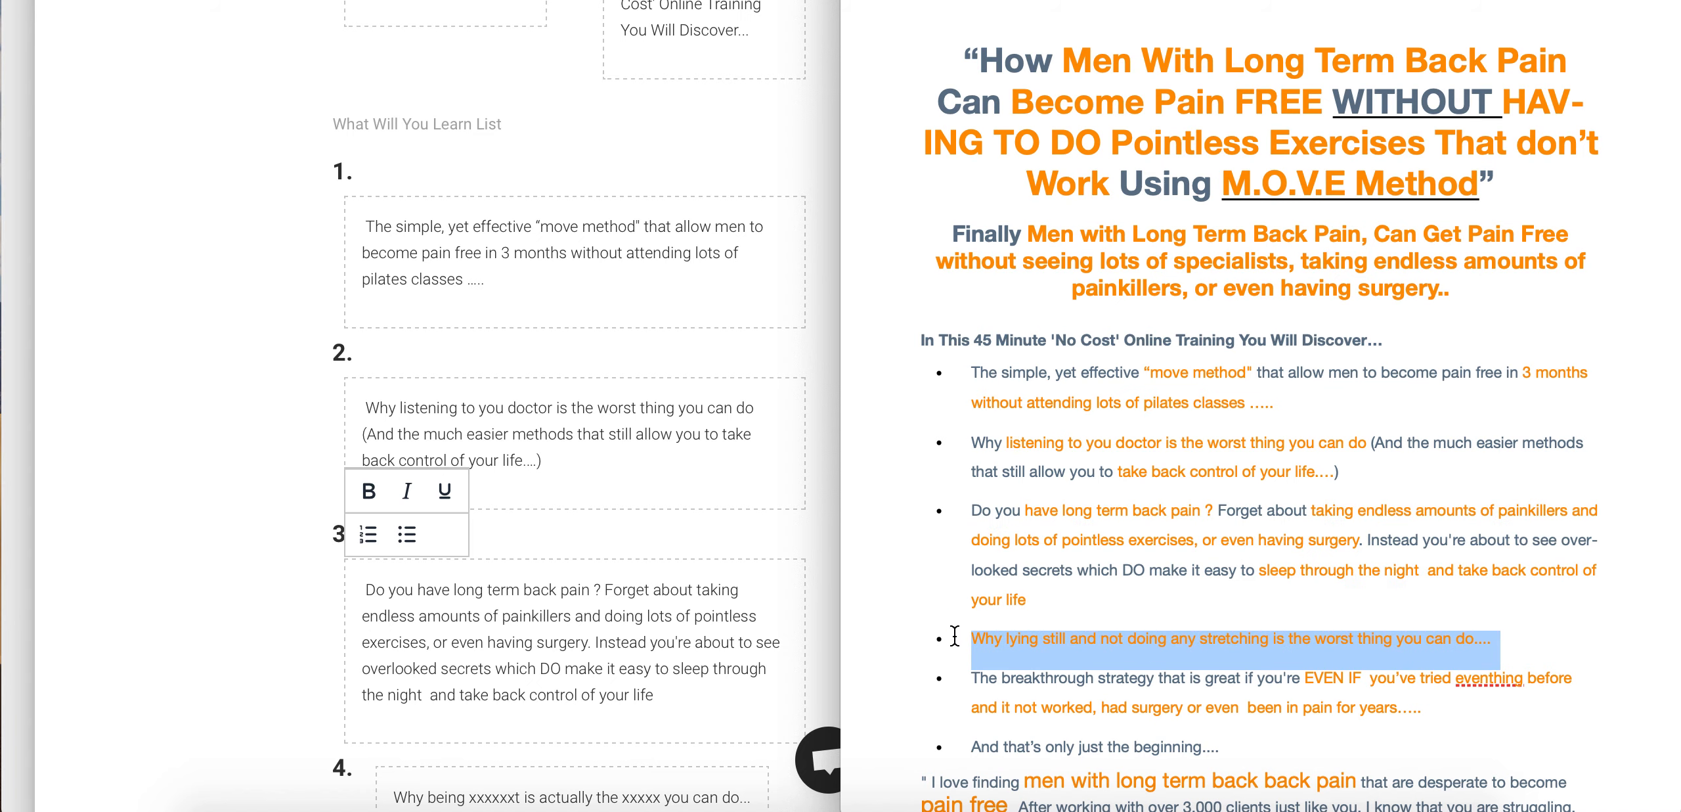
{"action": "scroll", "coordinate": [624, 665], "scroll_direction": "down", "scroll_amount": 5}
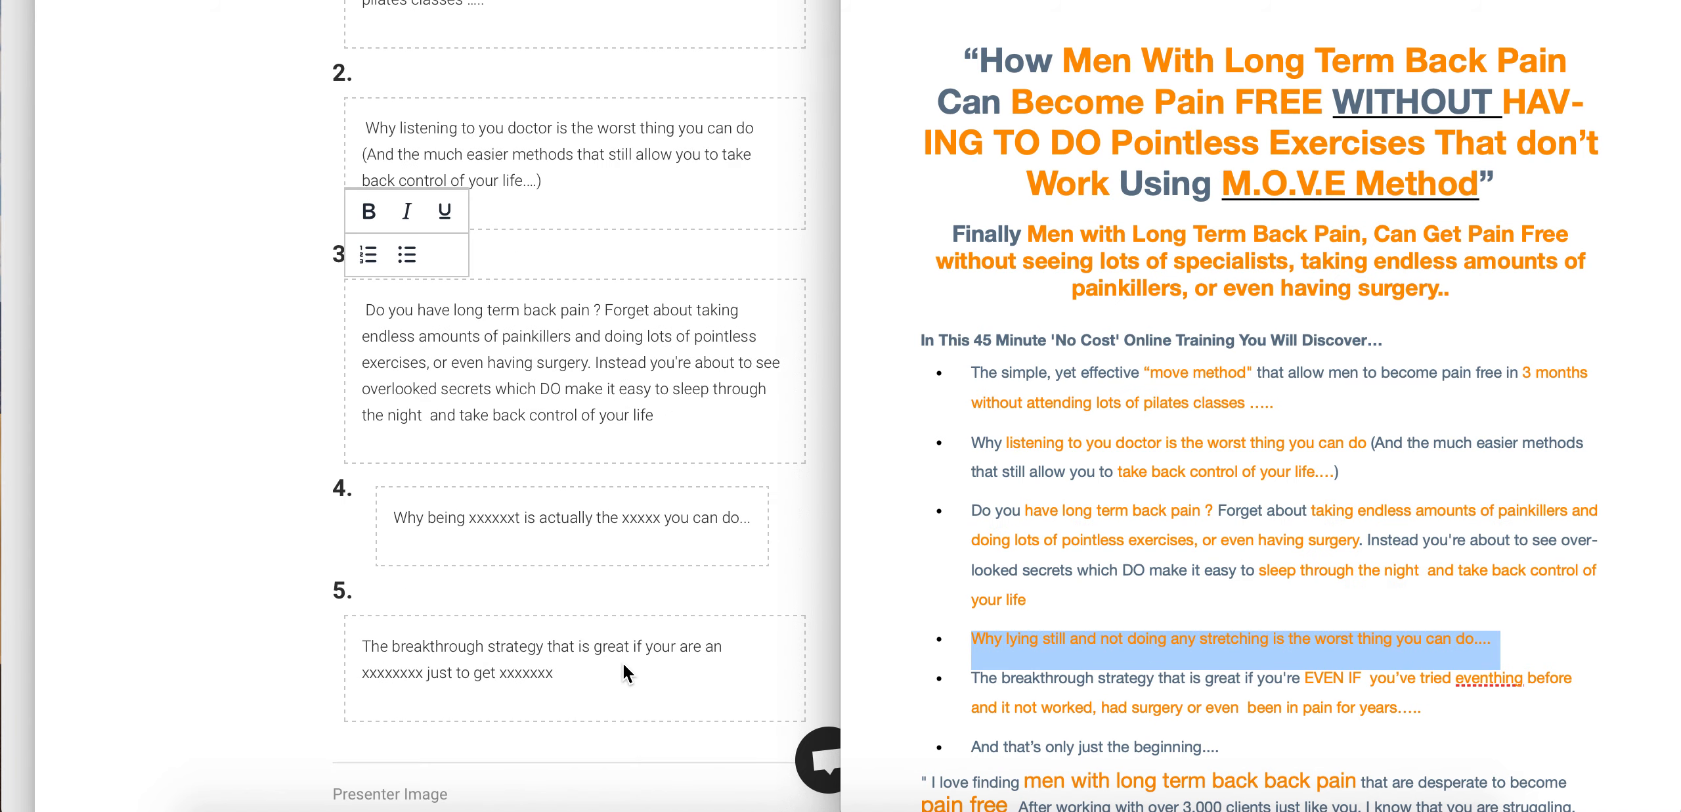
{"action": "left_click", "coordinate": [755, 524]}
{"action": "left_click", "coordinate": [748, 517]}
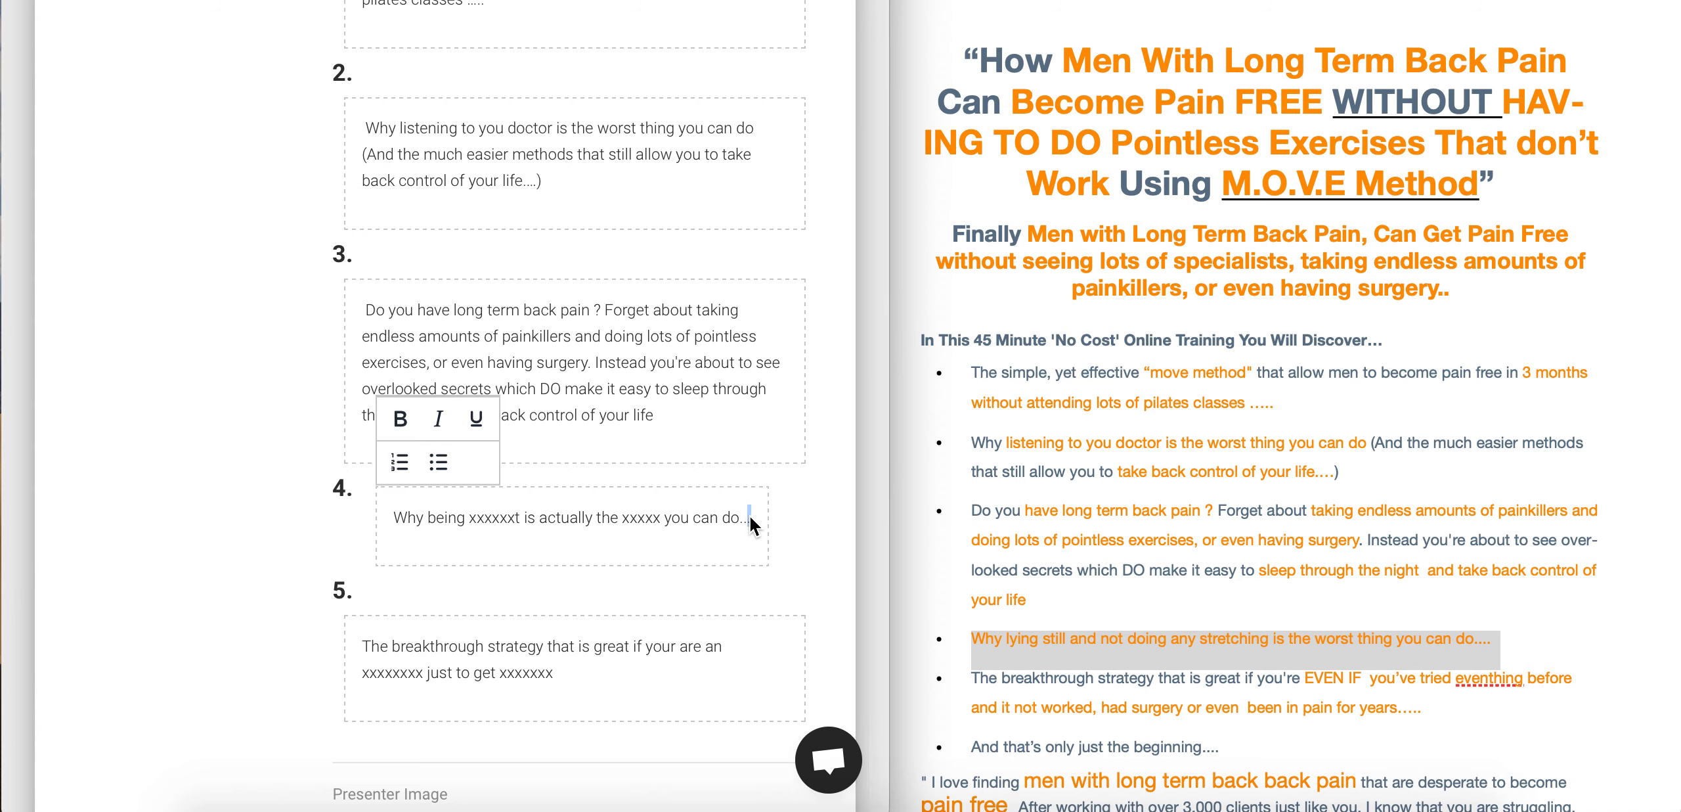
{"action": "left_click_drag", "start_coordinate": [751, 519], "coordinate": [405, 519]}
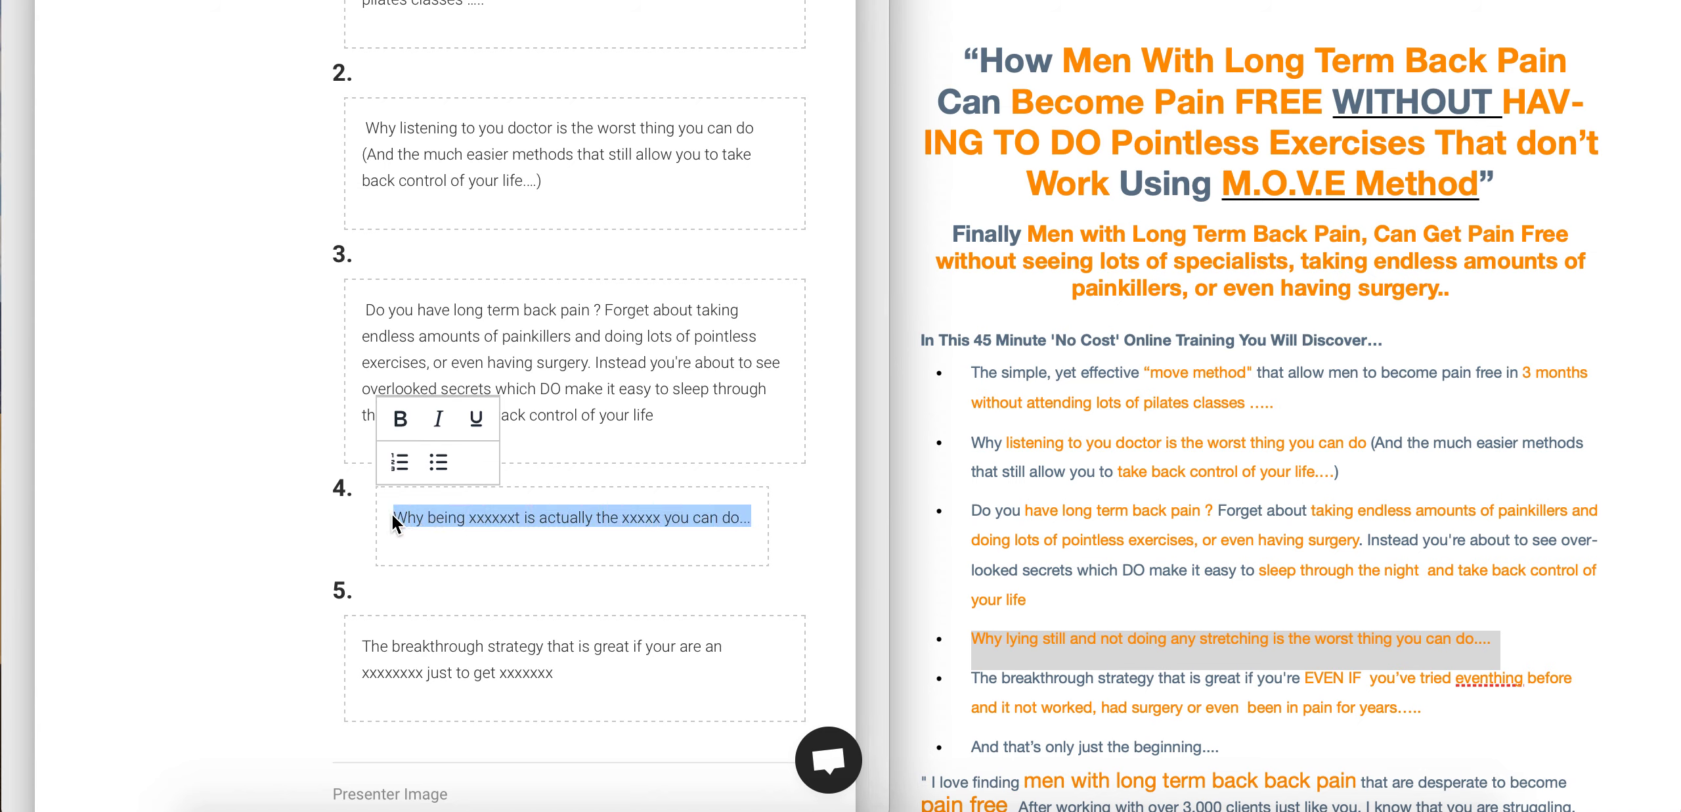
{"action": "key", "text": "ctrl+v"}
- Replace item 5 with the template's 'The breakthrough strategy… EVEN IF…' bullet
{"action": "left_click", "coordinate": [575, 726]}
{"action": "left_click_drag", "start_coordinate": [556, 725], "coordinate": [314, 700]}
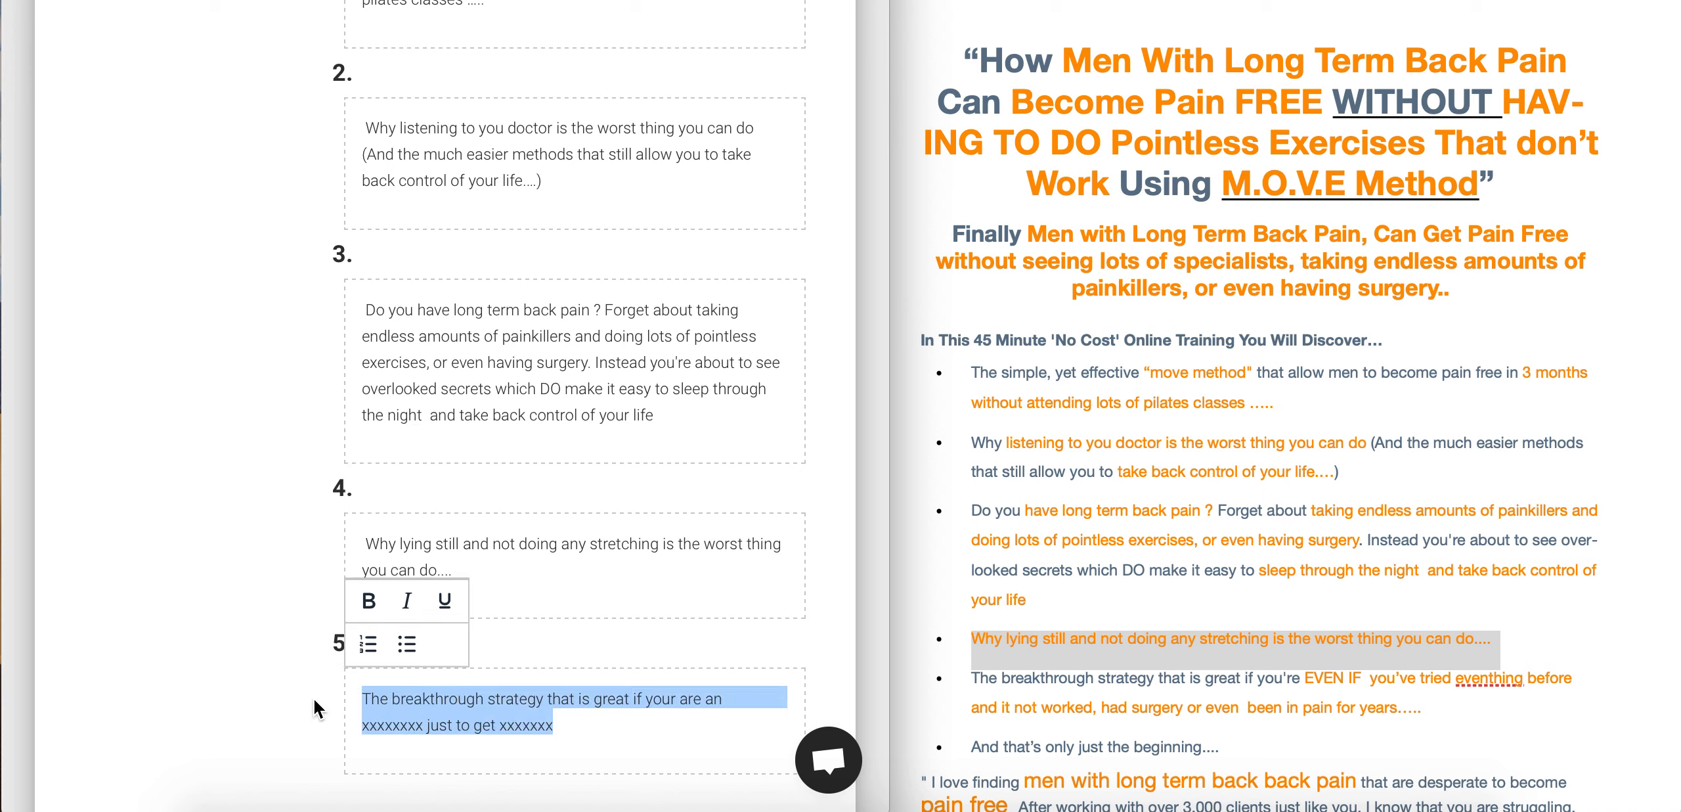
{"action": "left_click", "coordinate": [1438, 713]}
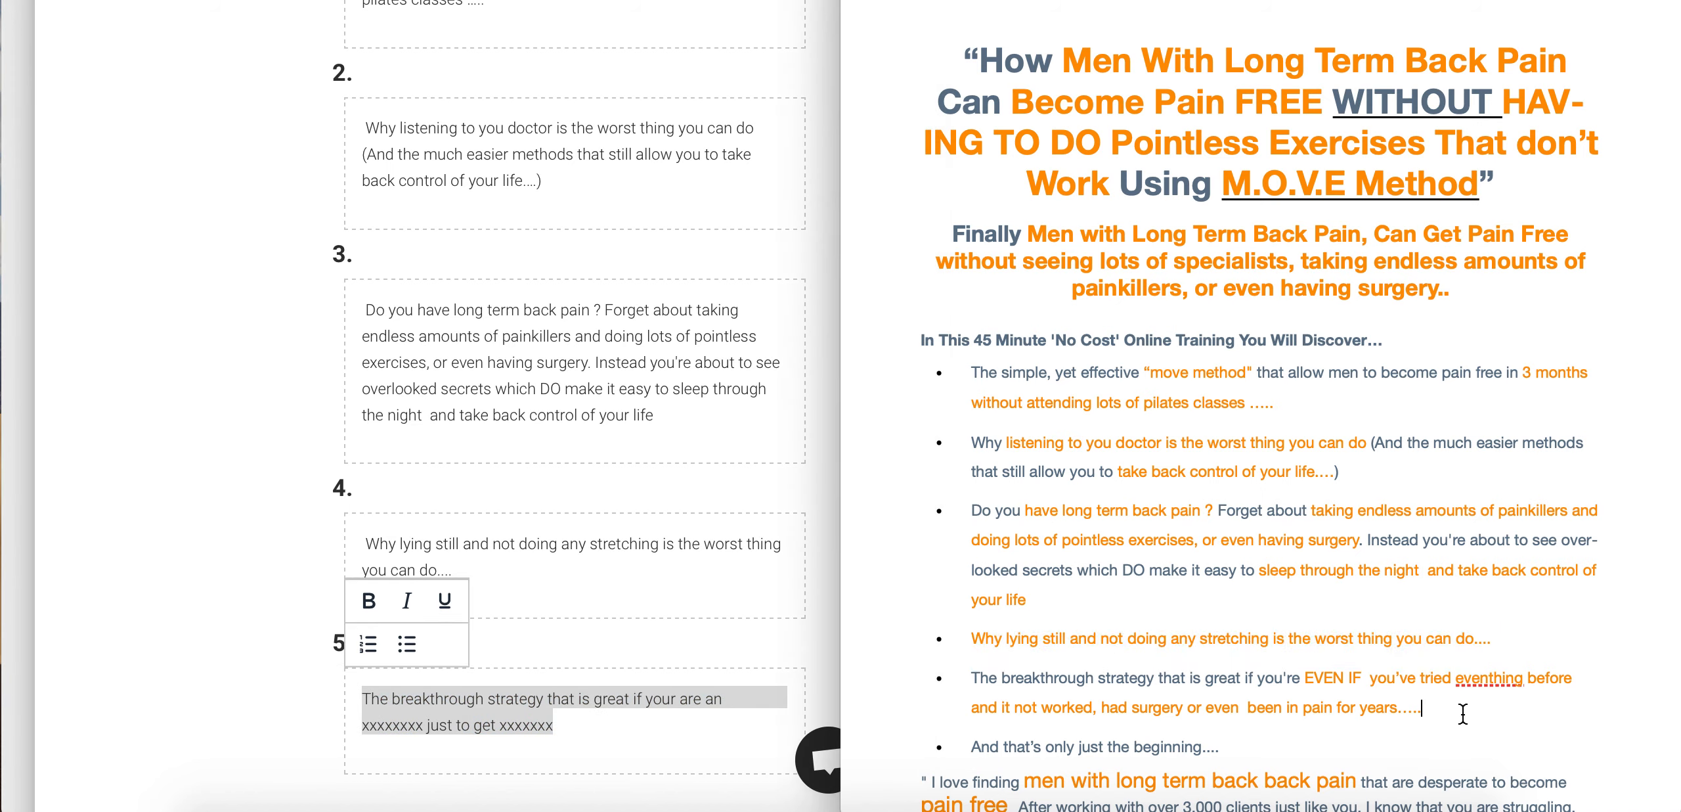
{"action": "left_click_drag", "start_coordinate": [1463, 714], "coordinate": [976, 677]}
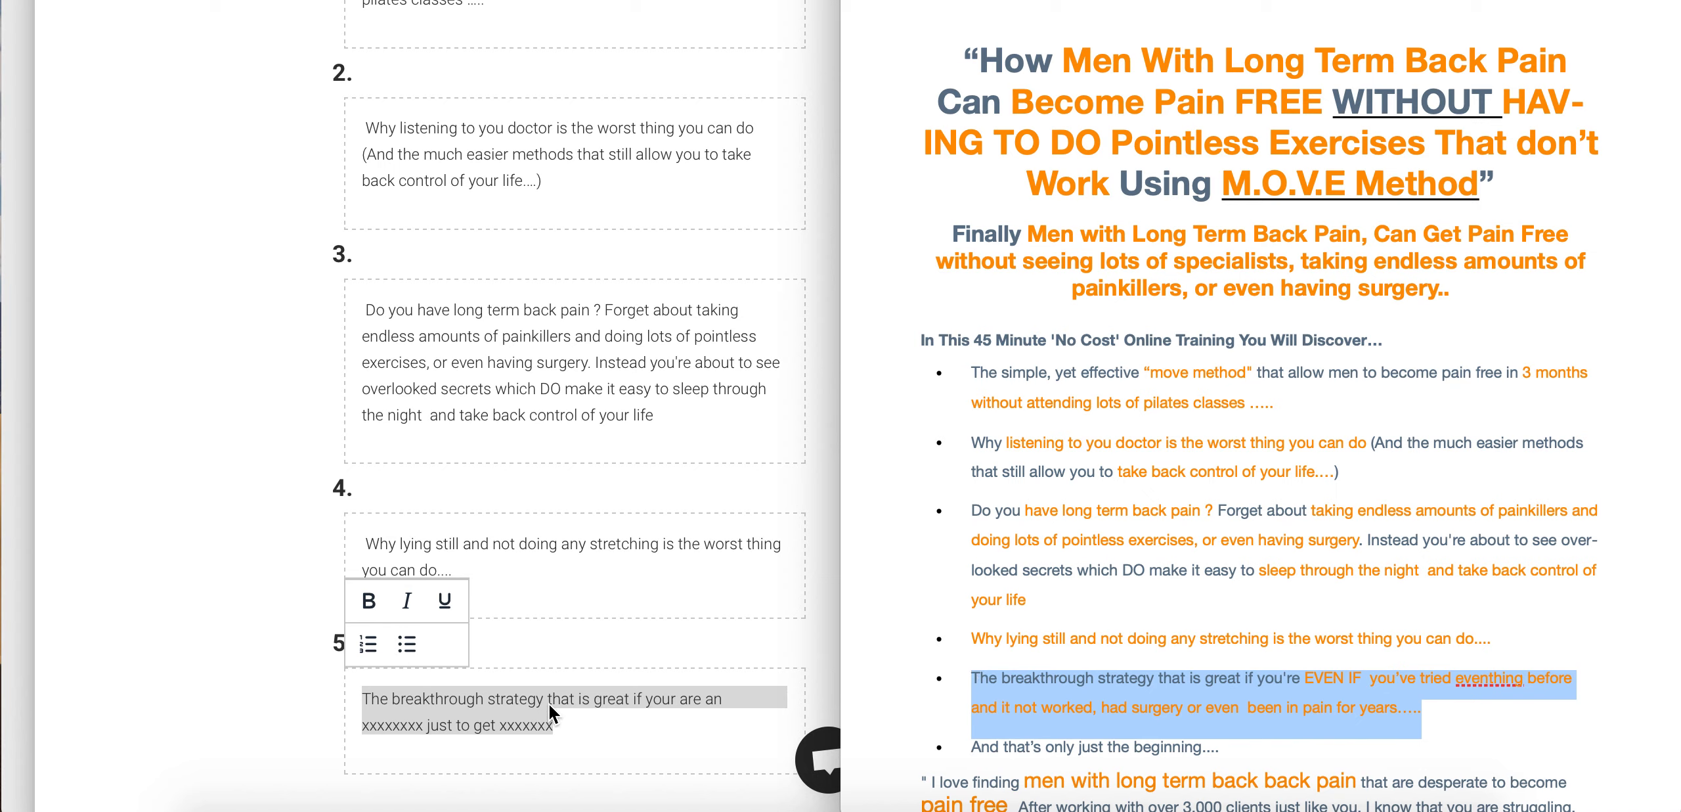
{"action": "key", "text": "super+v"}
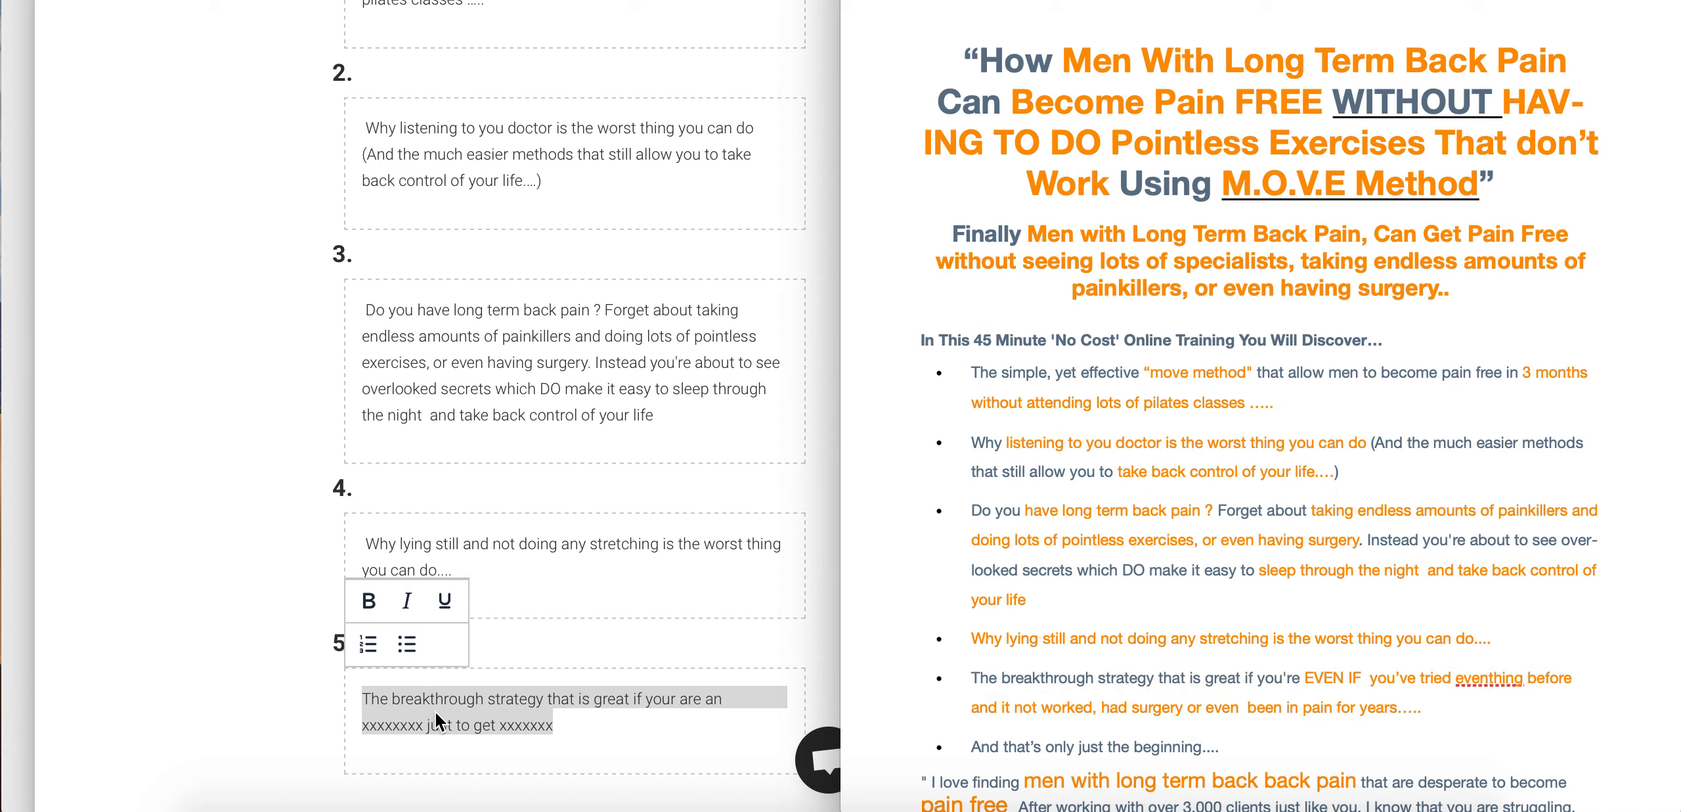
{"action": "left_click_drag", "start_coordinate": [588, 723], "coordinate": [321, 683]}
{"action": "key", "text": "BackSpace"}
{"action": "key", "text": "super+v"}
{"action": "scroll", "coordinate": [260, 688], "scroll_direction": "down", "scroll_amount": 5}
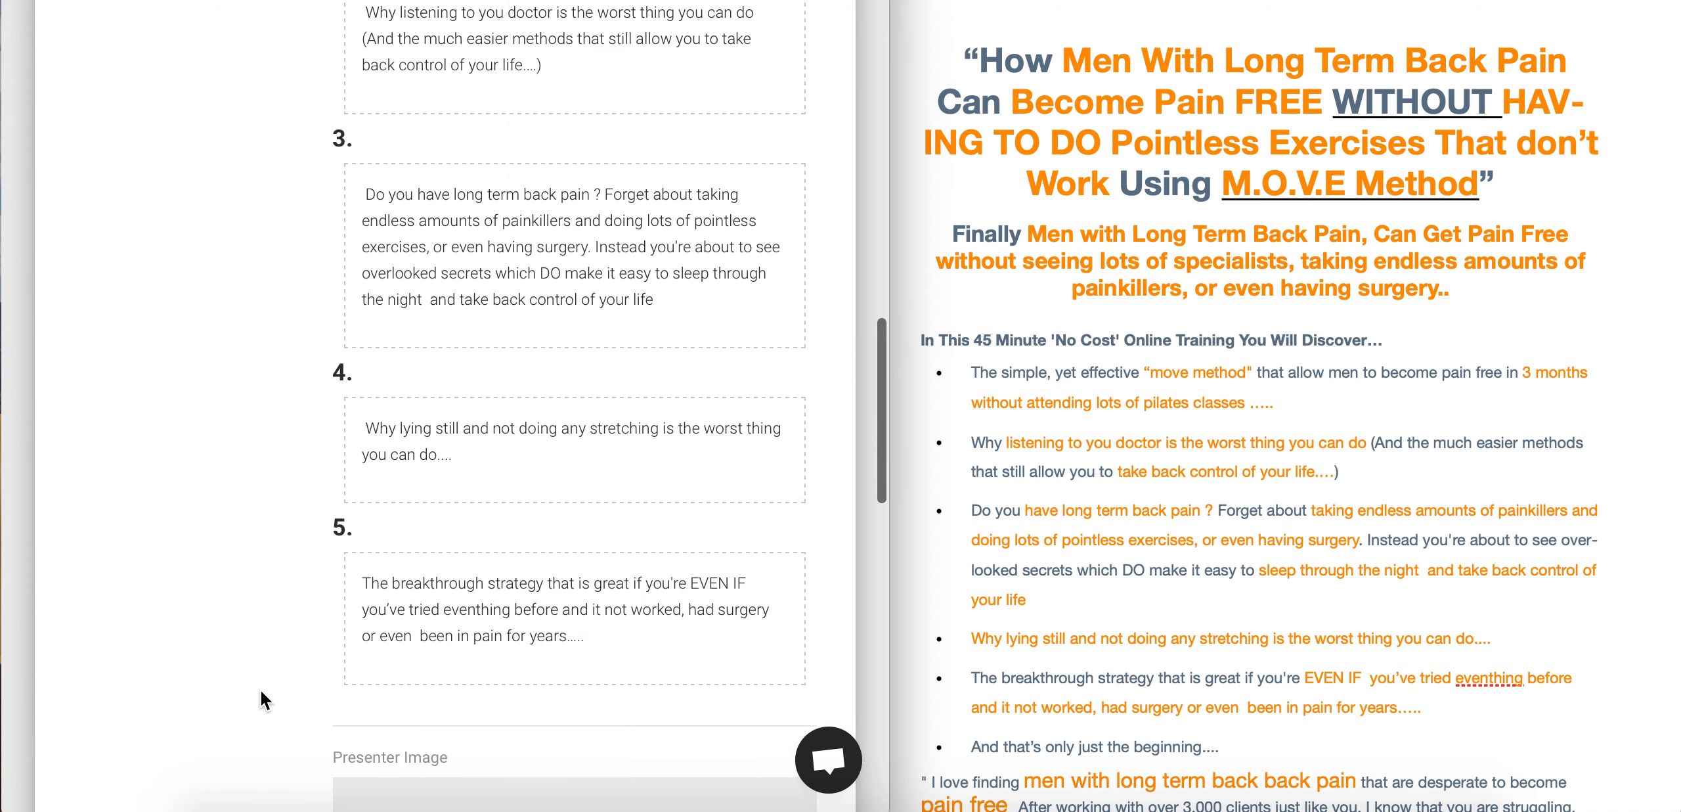
{"action": "scroll", "coordinate": [260, 688], "scroll_direction": "down", "scroll_amount": 2}
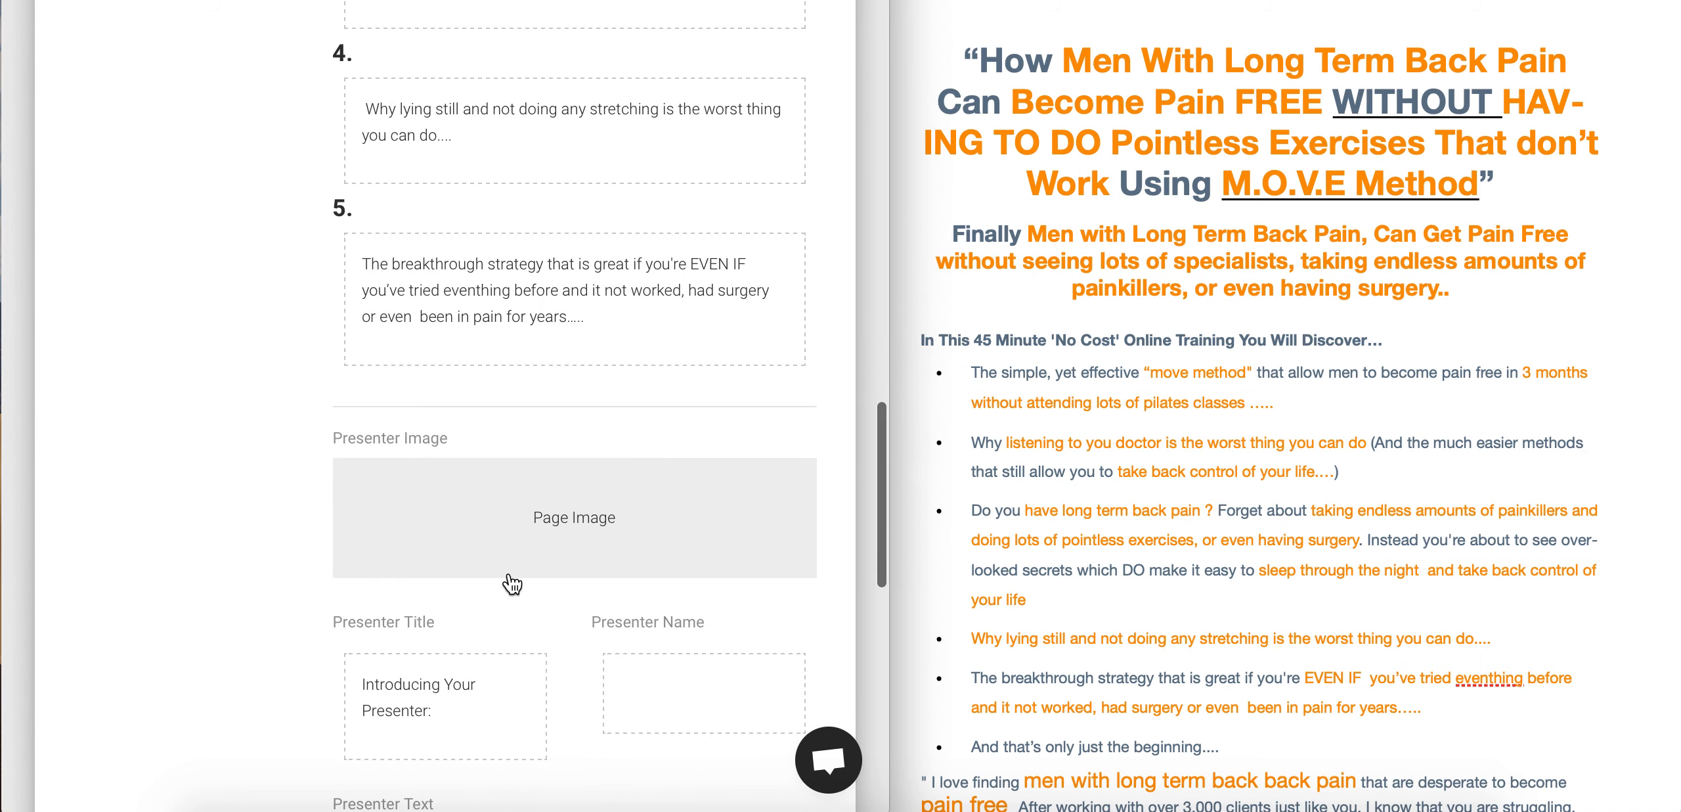
- Choose the presenter photo jpg from the Desktop as the Presenter Image
{"action": "left_click", "coordinate": [595, 521]}
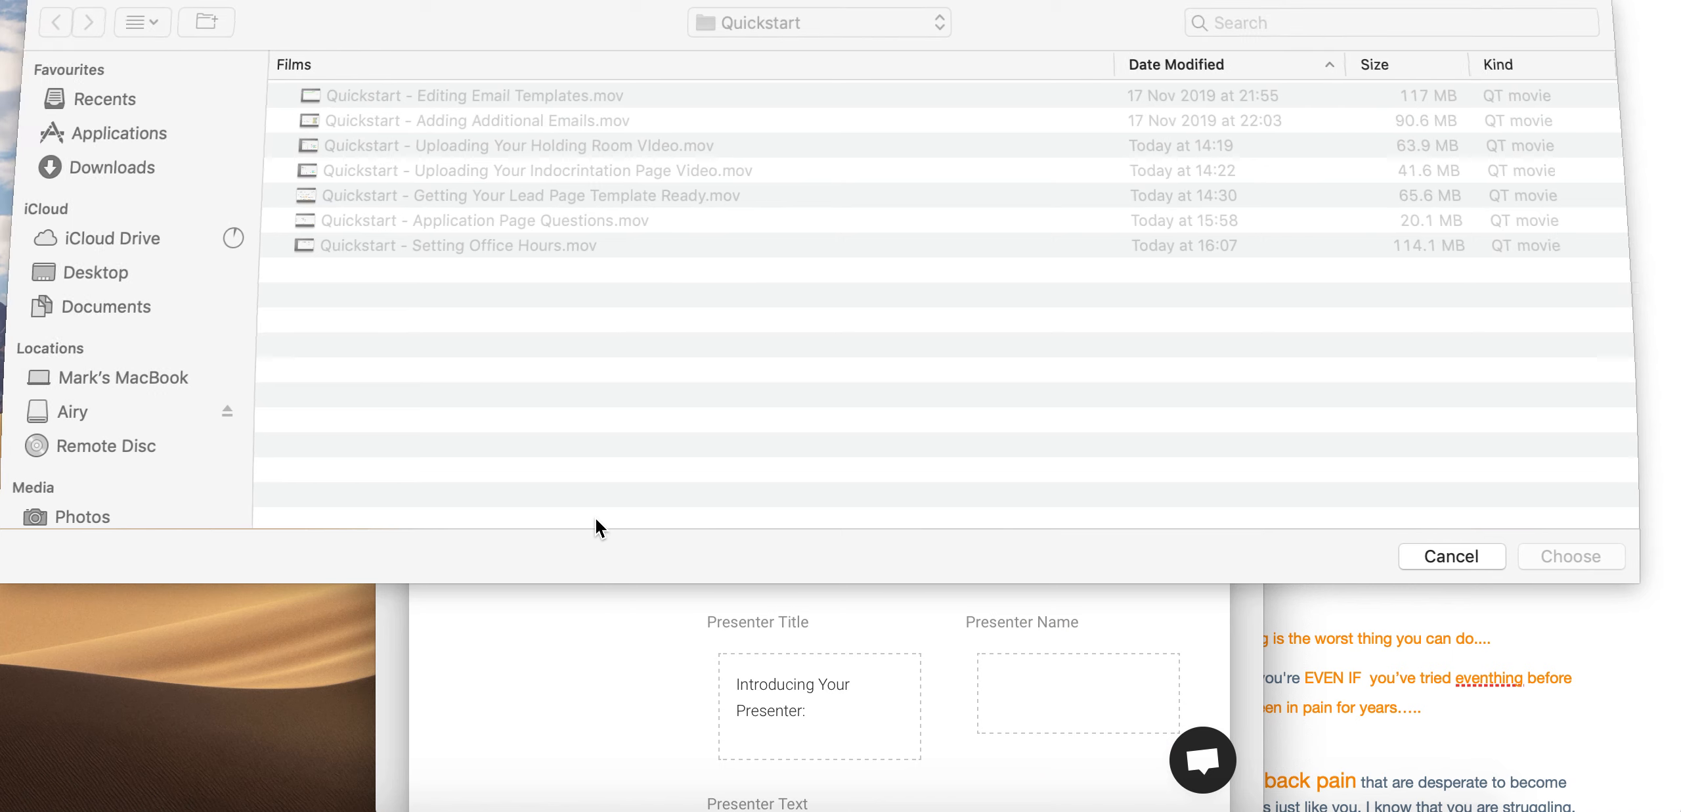
{"action": "left_click", "coordinate": [72, 274]}
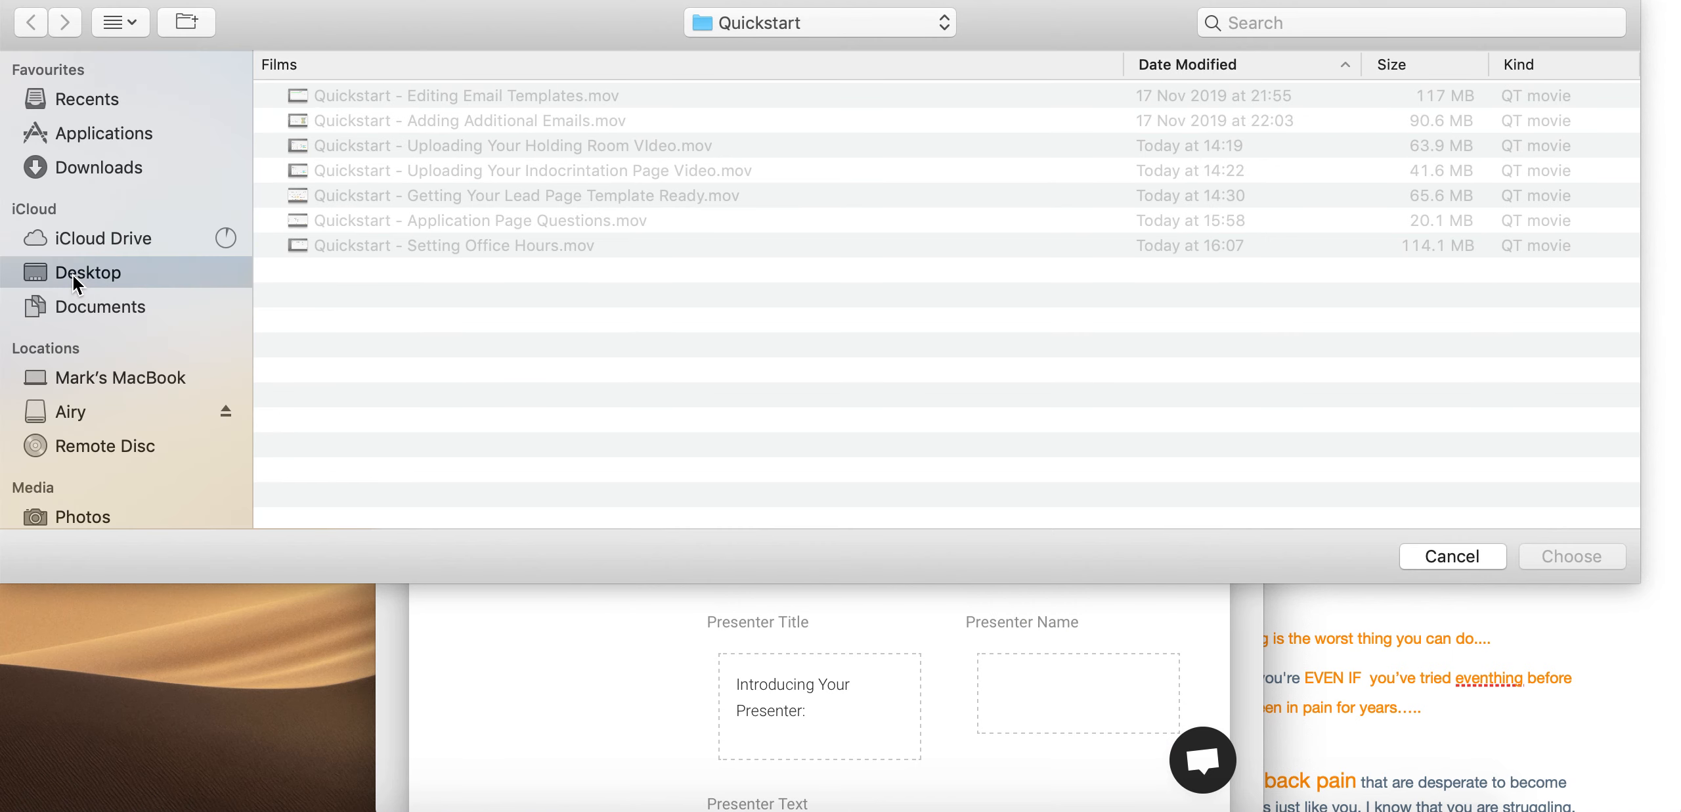
{"action": "scroll", "coordinate": [444, 371], "scroll_direction": "down", "scroll_amount": 5}
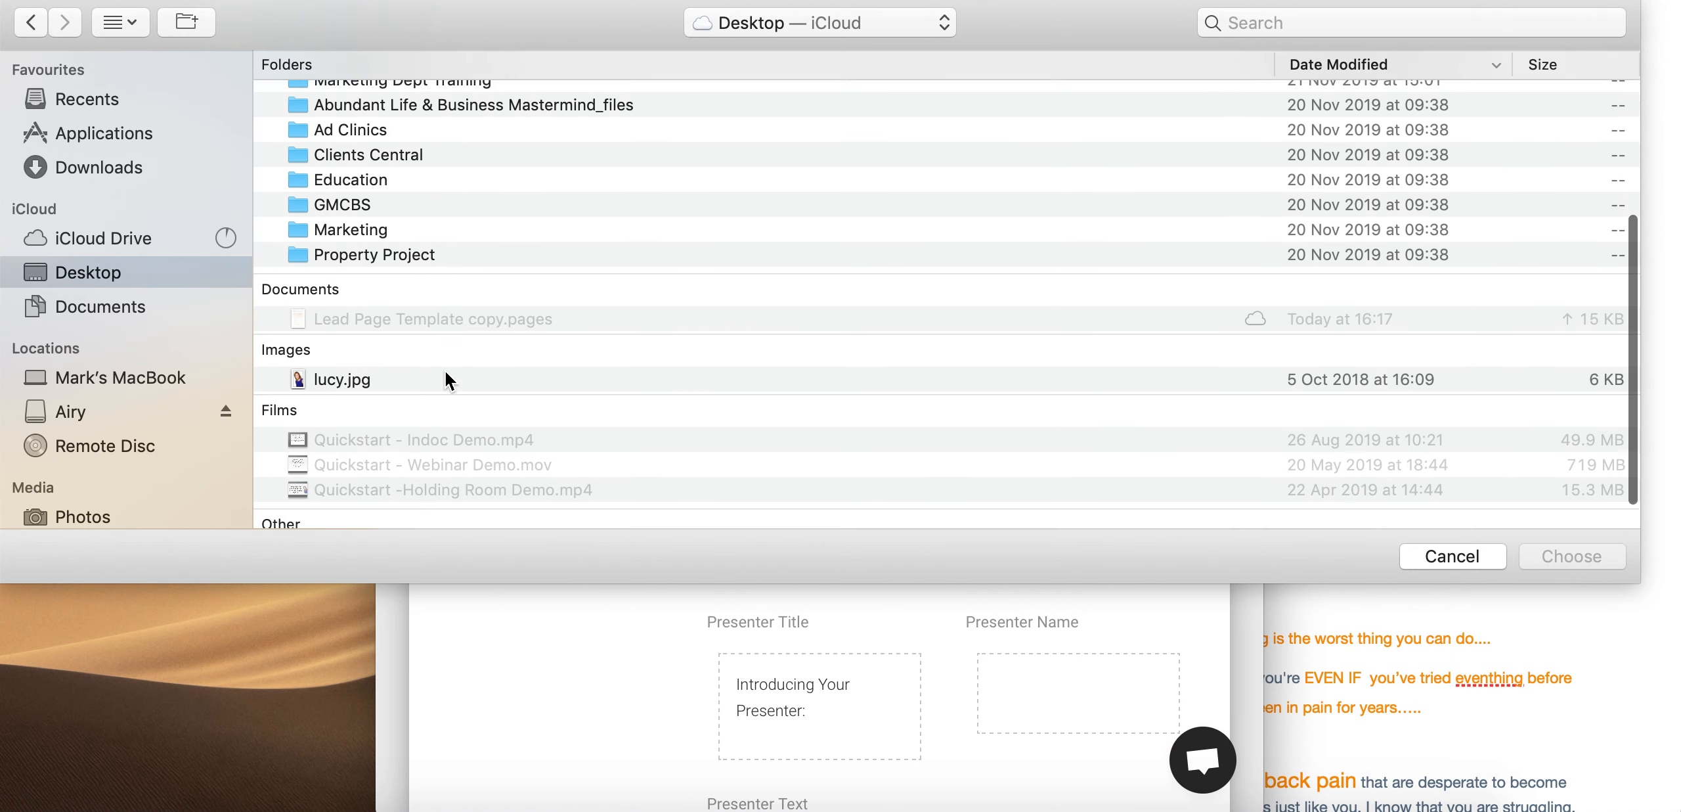
{"action": "left_click", "coordinate": [360, 372]}
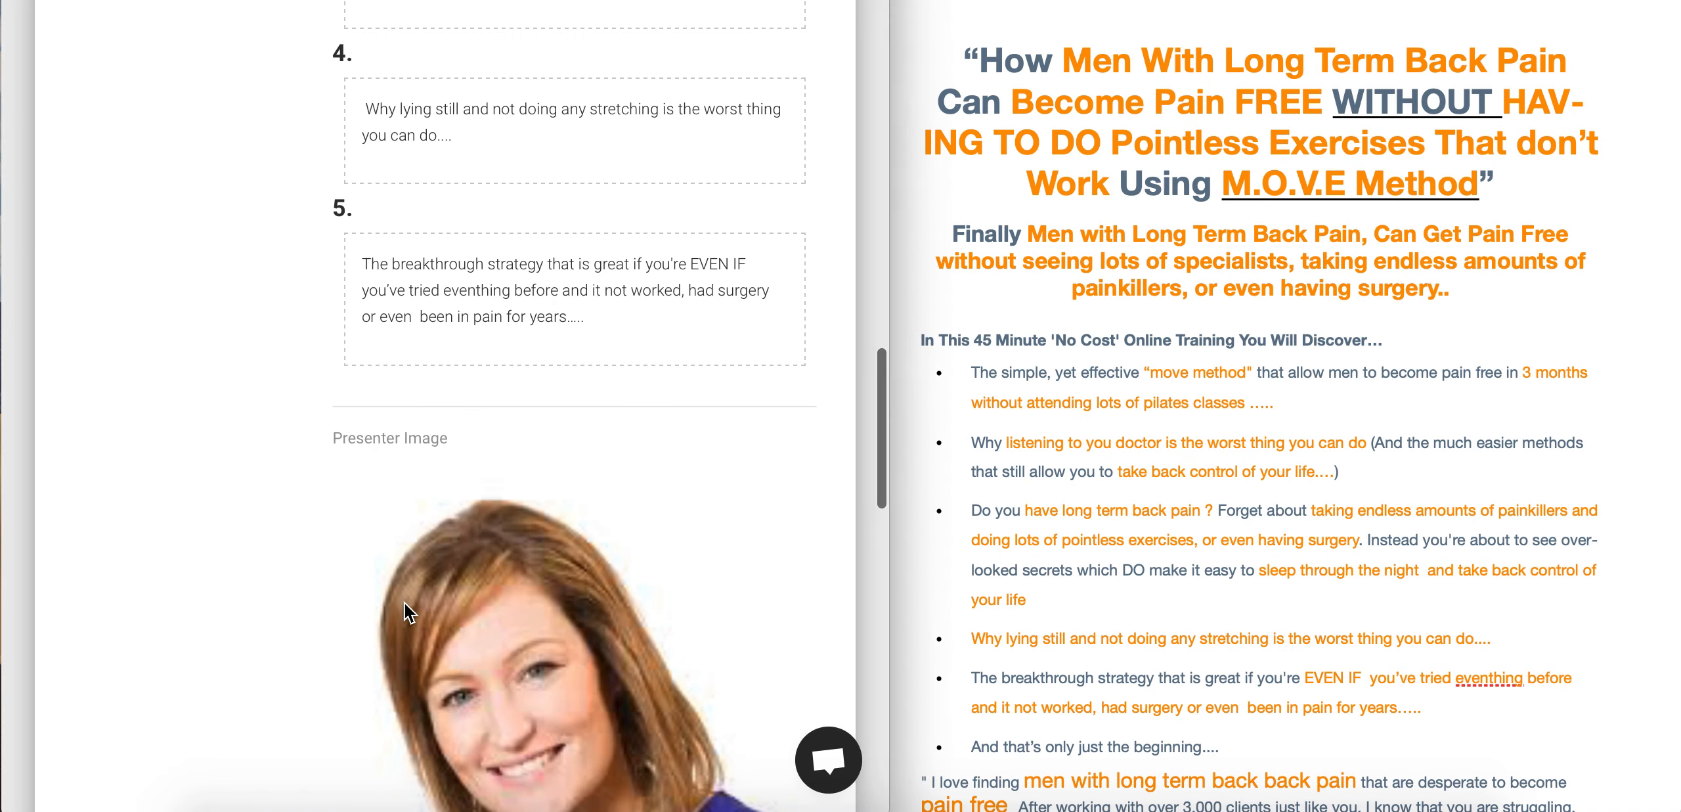
{"action": "scroll", "coordinate": [404, 602], "scroll_direction": "down", "scroll_amount": 3}
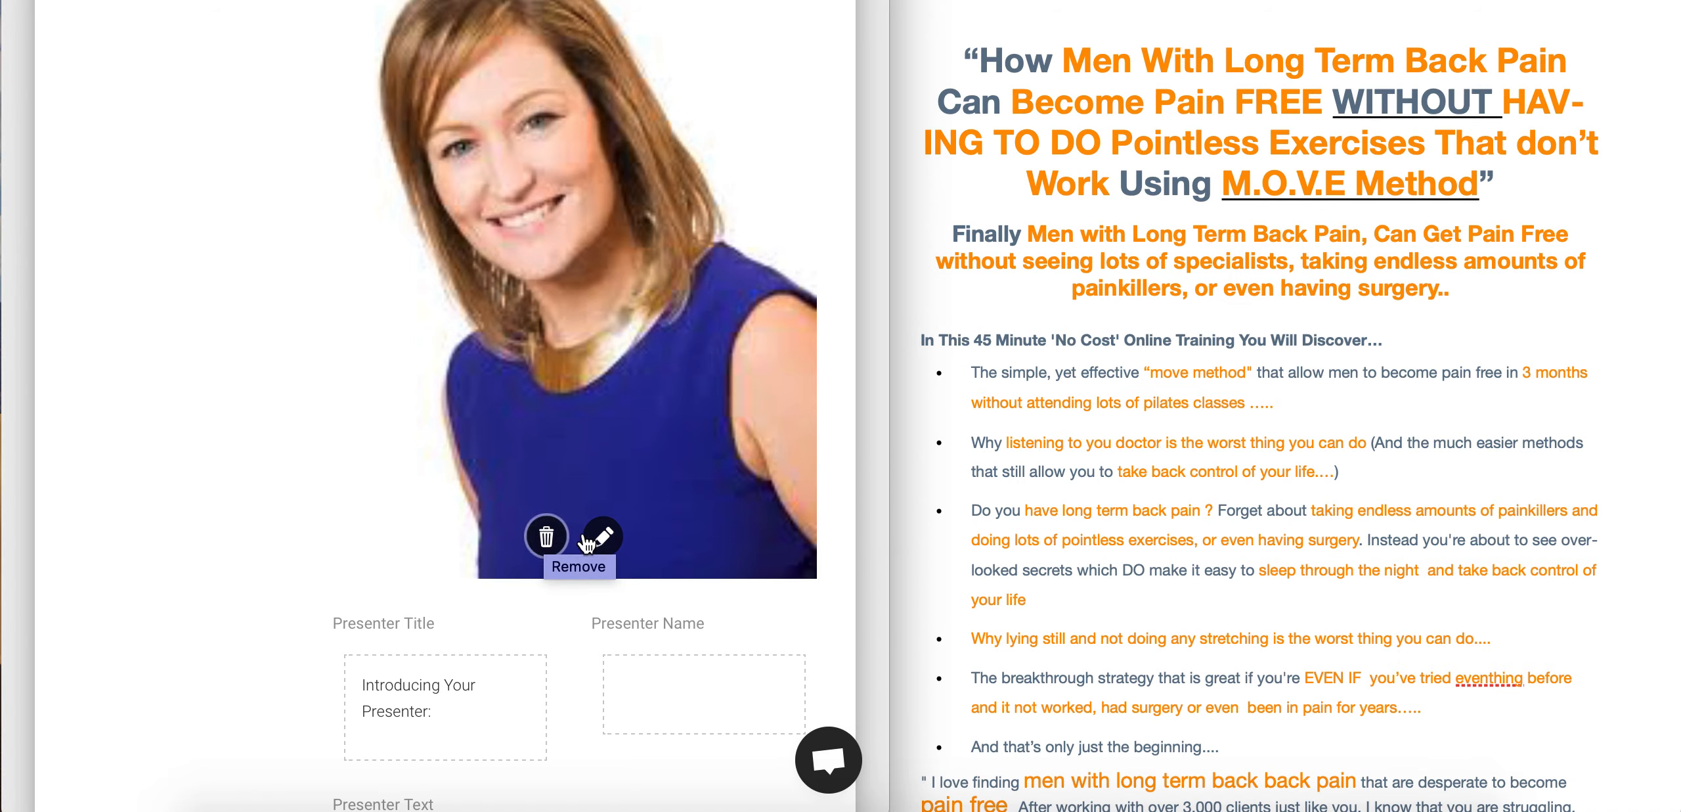
- Crop the presenter photo slightly from its top-left corner and confirm
{"action": "left_click", "coordinate": [601, 546]}
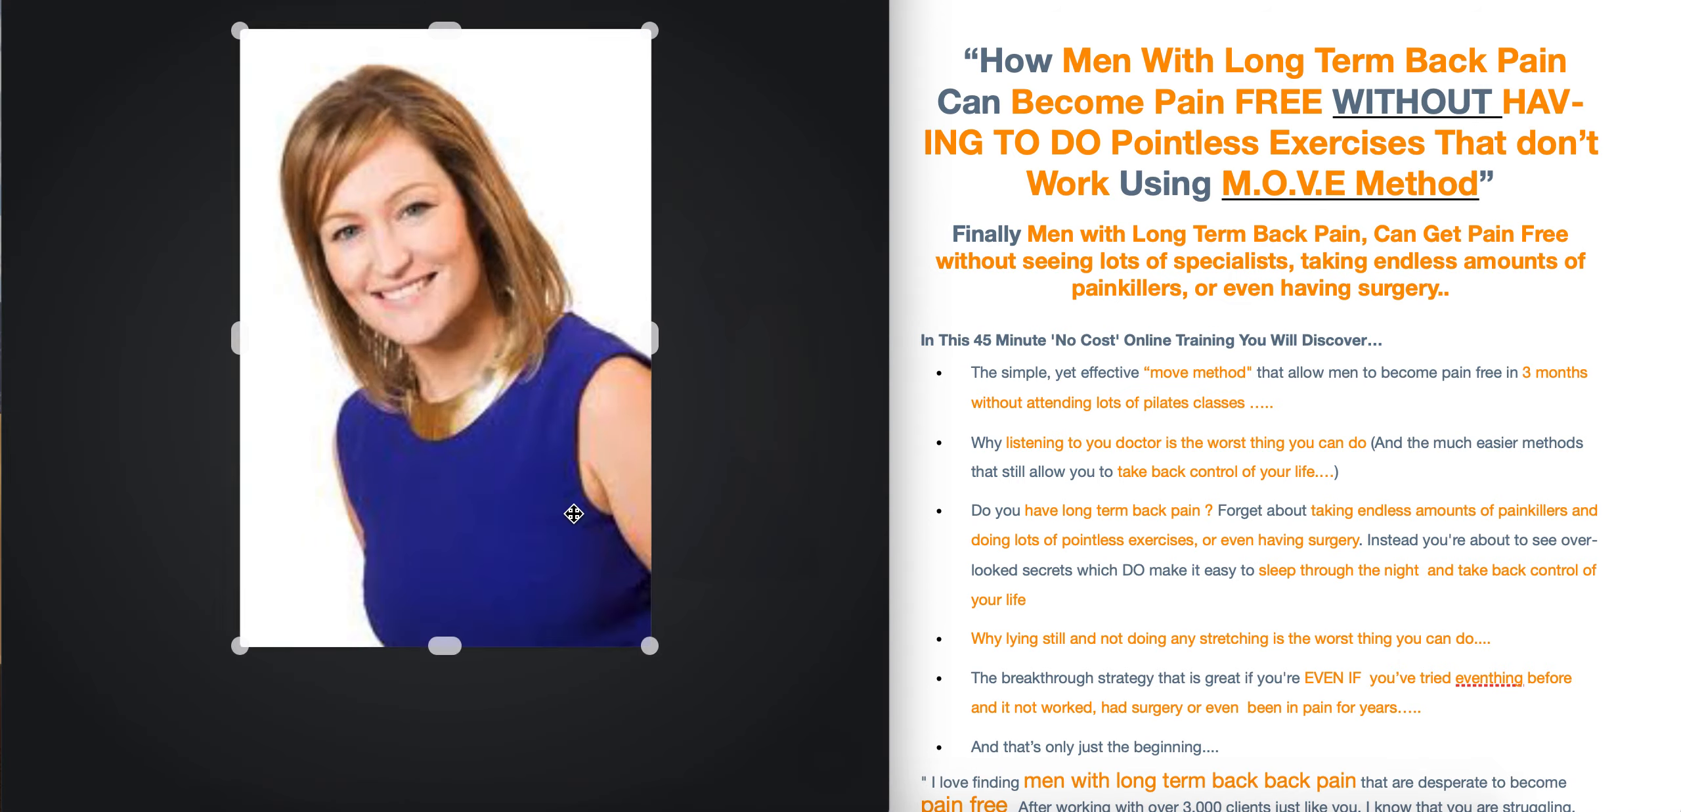
{"action": "mouse_move", "coordinate": [241, 31]}
{"action": "left_mouse_down"}
{"action": "mouse_move", "coordinate": [250, 58]}
{"action": "mouse_move", "coordinate": [241, 40]}
{"action": "left_mouse_up"}
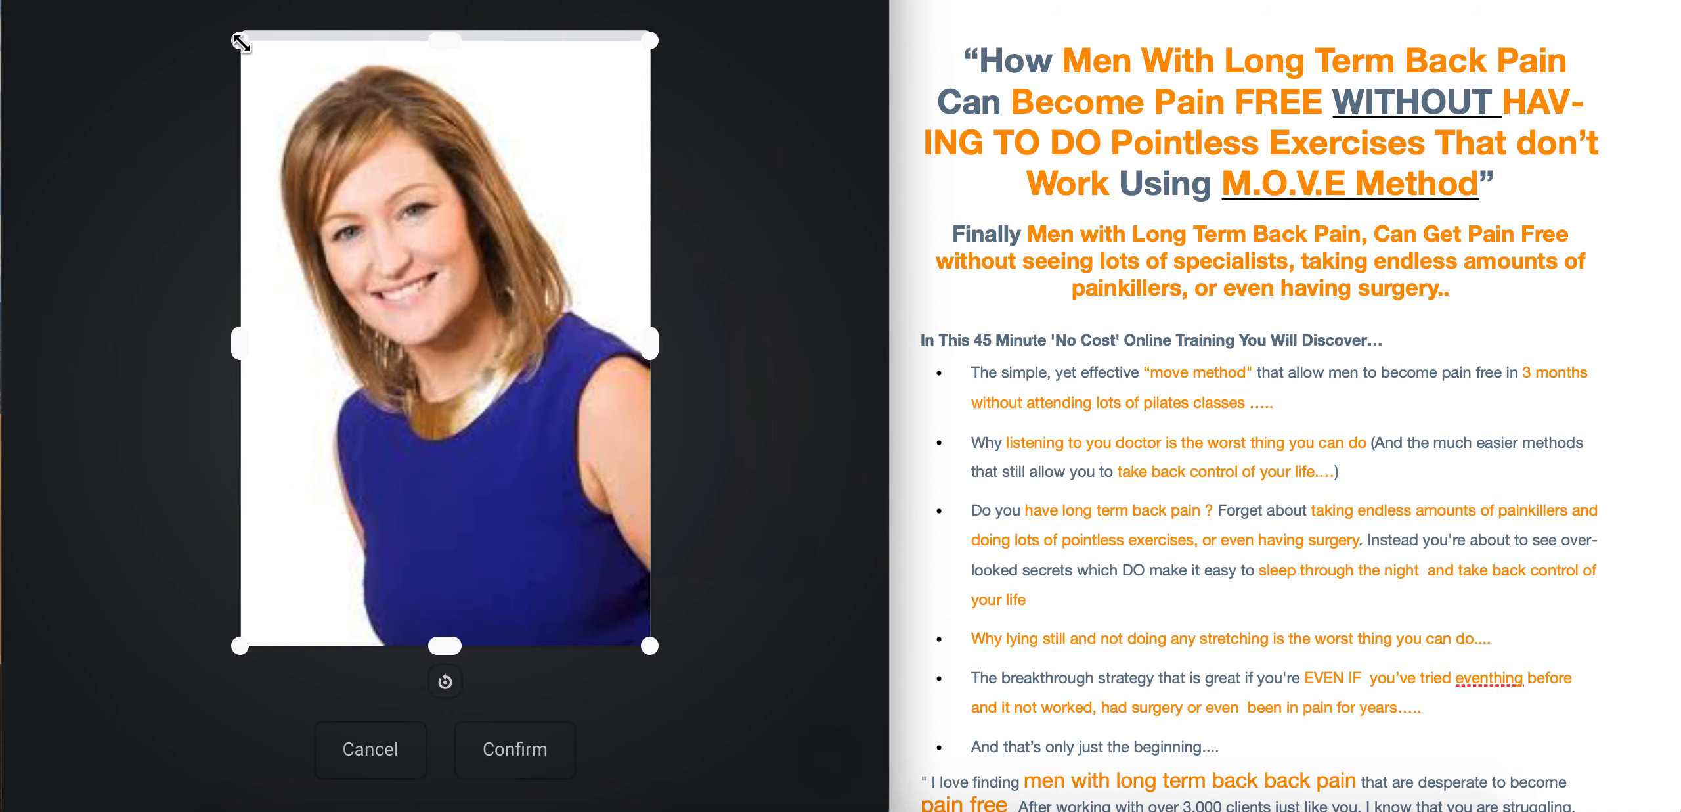
{"action": "left_click", "coordinate": [512, 749]}
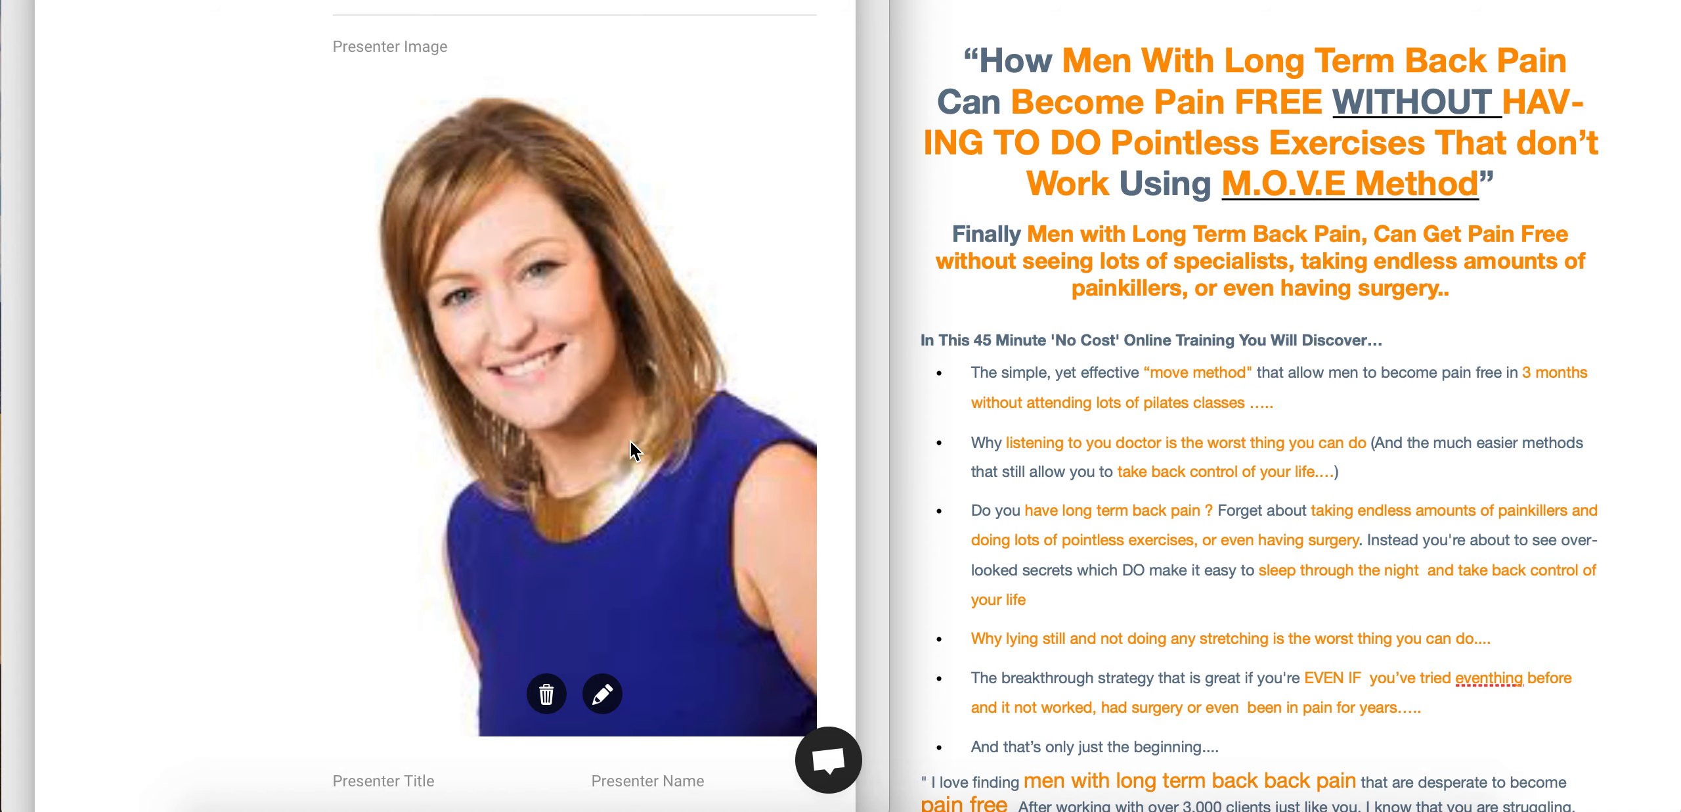
- Enter the presenter's full name in the Presenter Name field
{"action": "scroll", "coordinate": [246, 253], "scroll_direction": "down", "scroll_amount": 6}
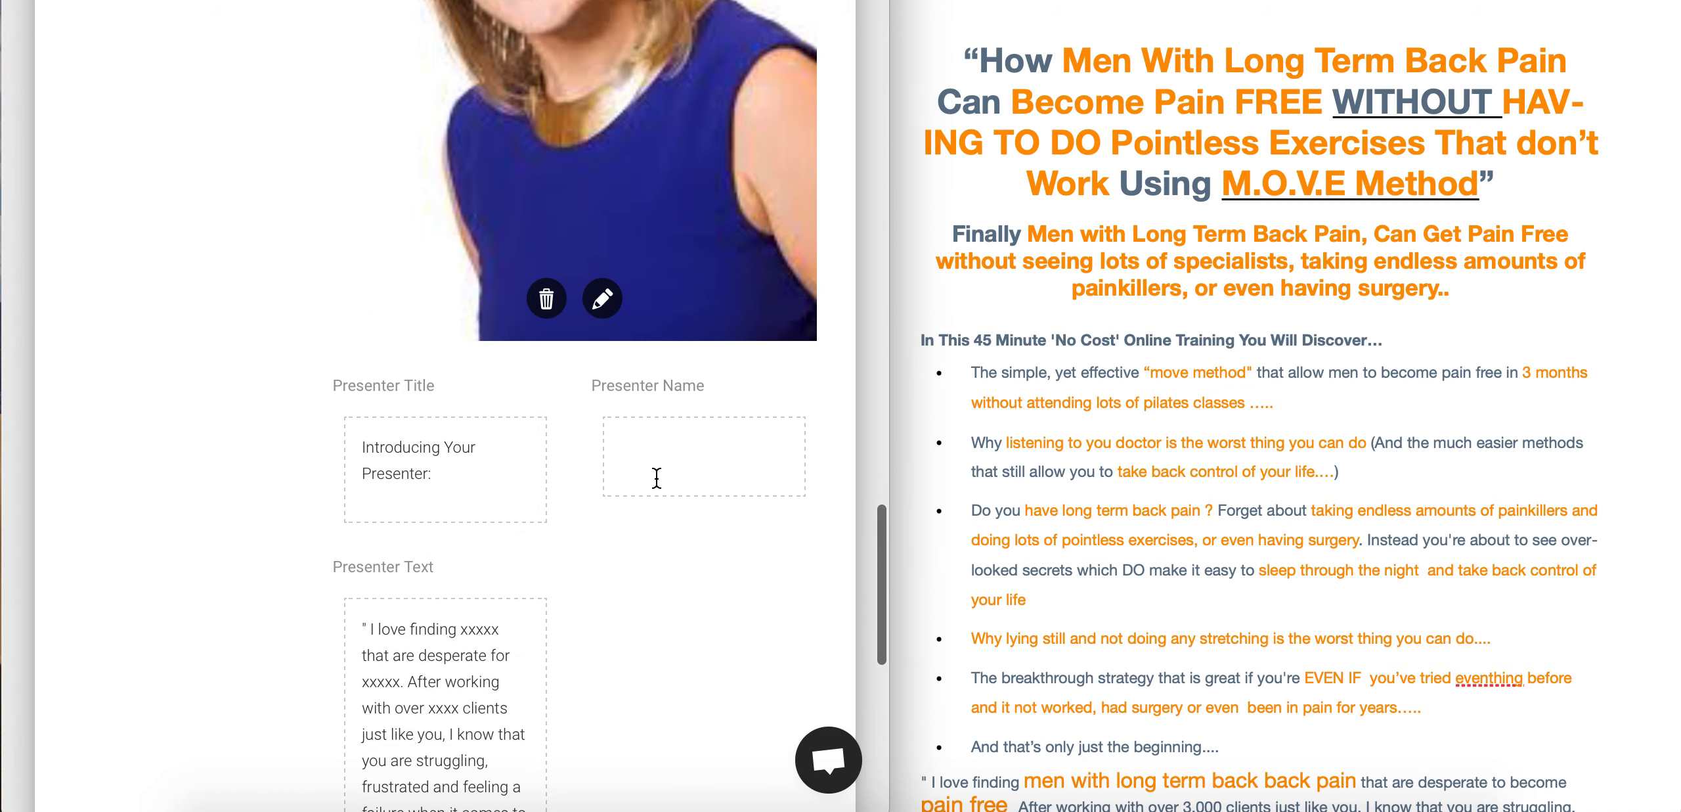
{"action": "left_click", "coordinate": [656, 478]}
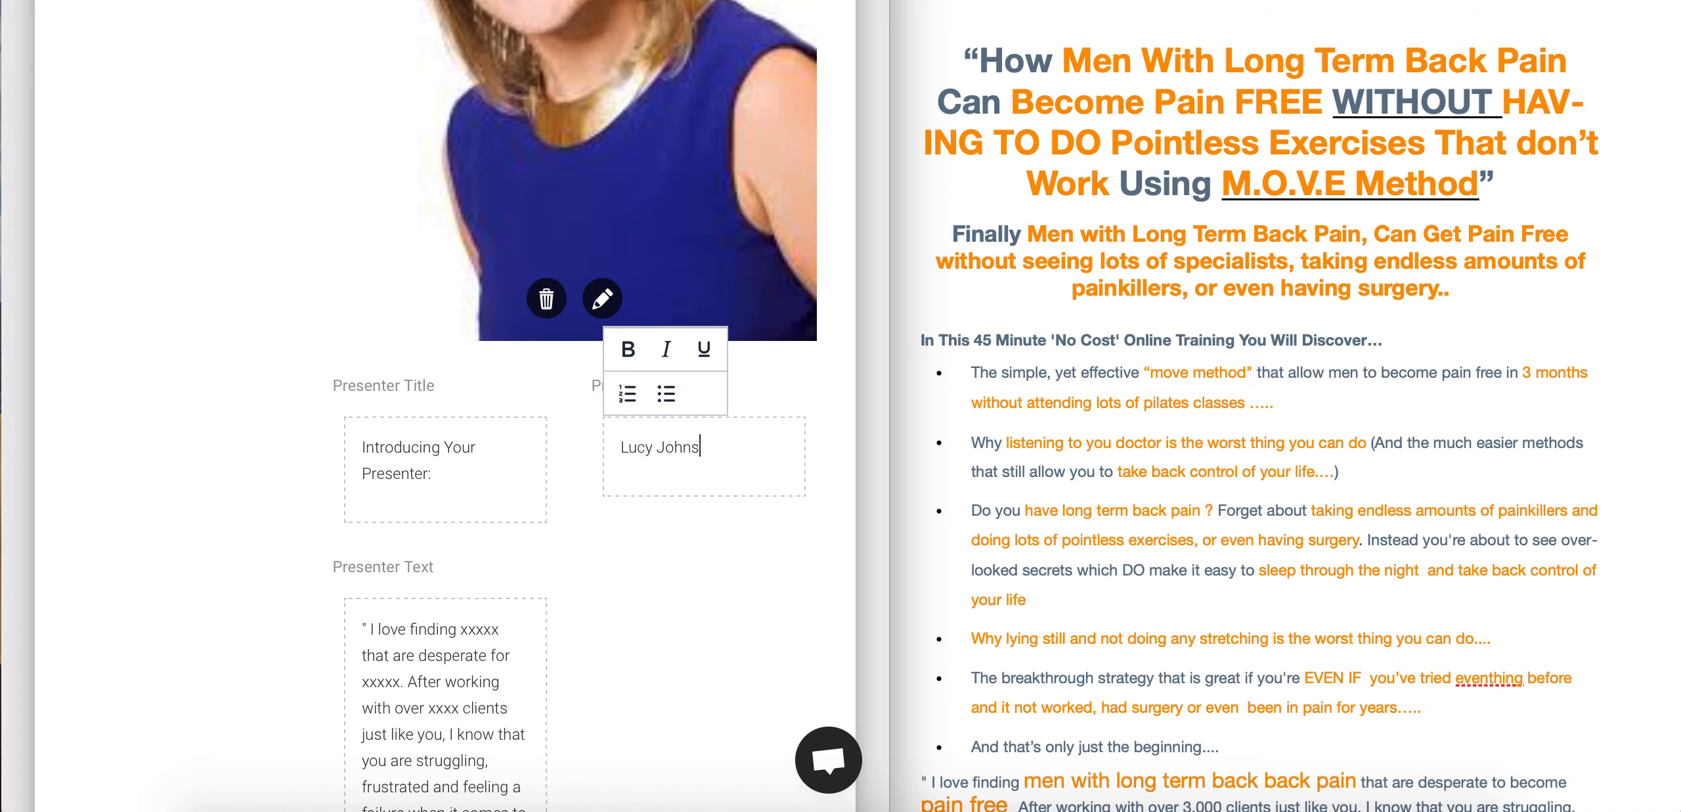
{"action": "left_click", "coordinate": [387, 567]}
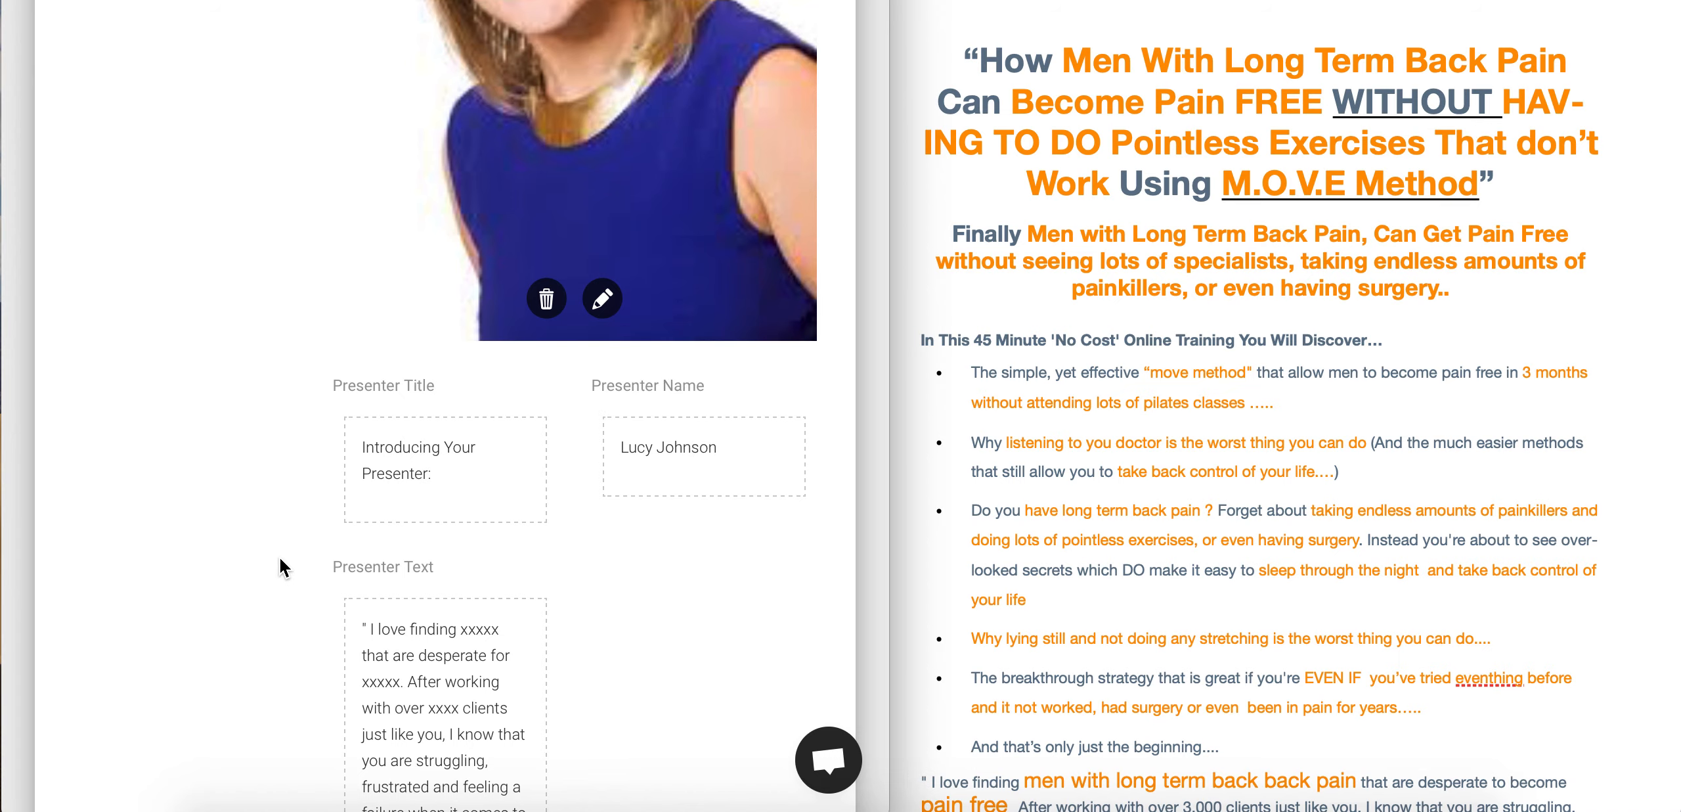
{"action": "scroll", "coordinate": [386, 568], "scroll_direction": "down", "scroll_amount": 6}
- Replace the Presenter Text placeholder with the template's 'I love finding men…' quote
{"action": "scroll", "coordinate": [398, 601], "scroll_direction": "down", "scroll_amount": 3}
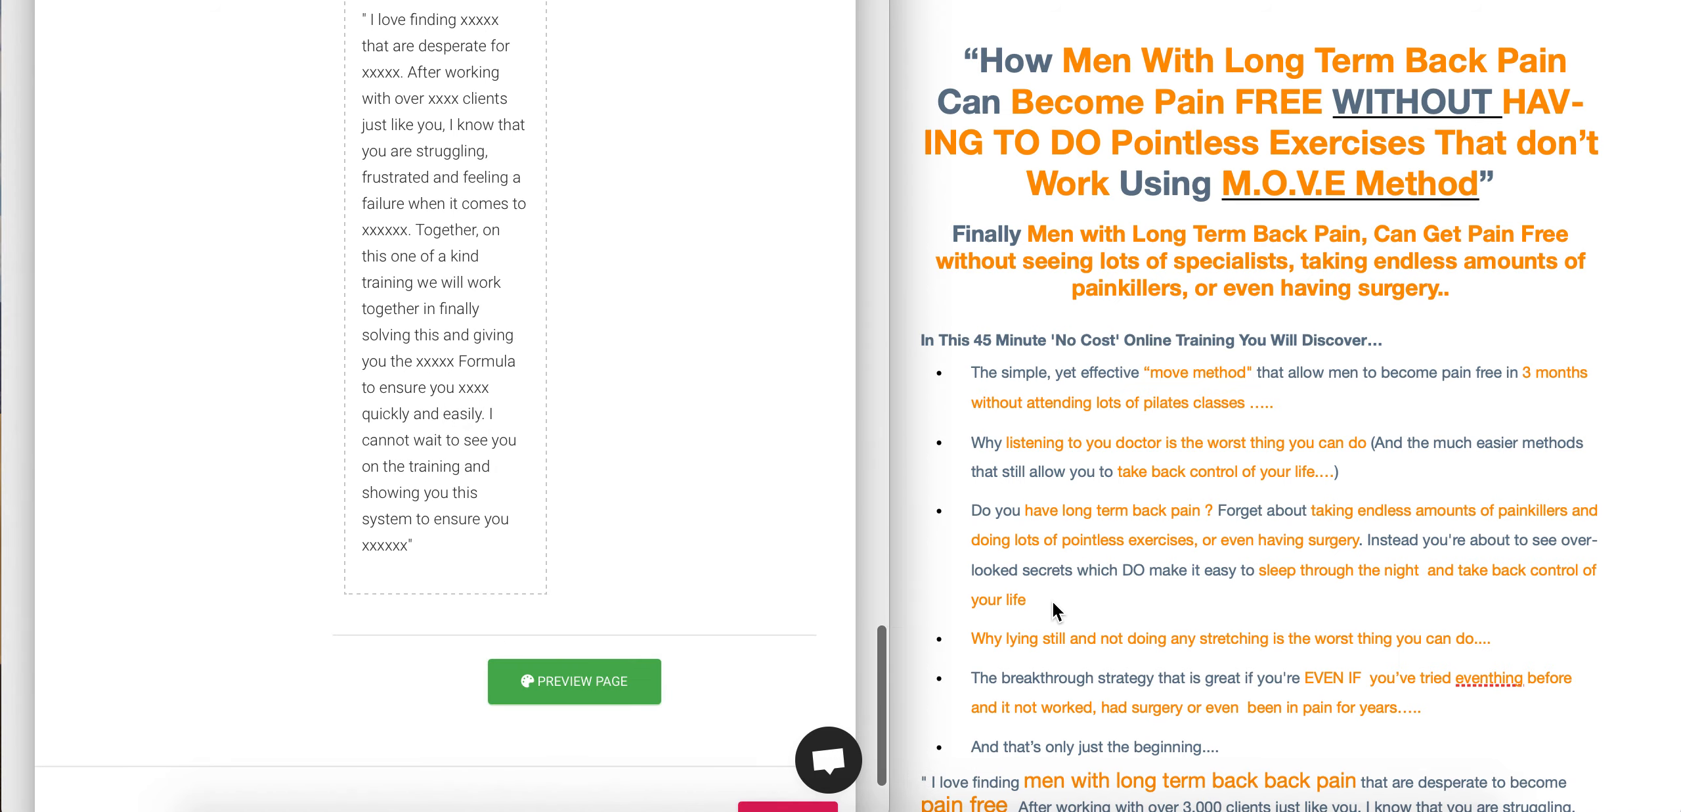
{"action": "scroll", "coordinate": [1201, 741], "scroll_direction": "down", "scroll_amount": 7}
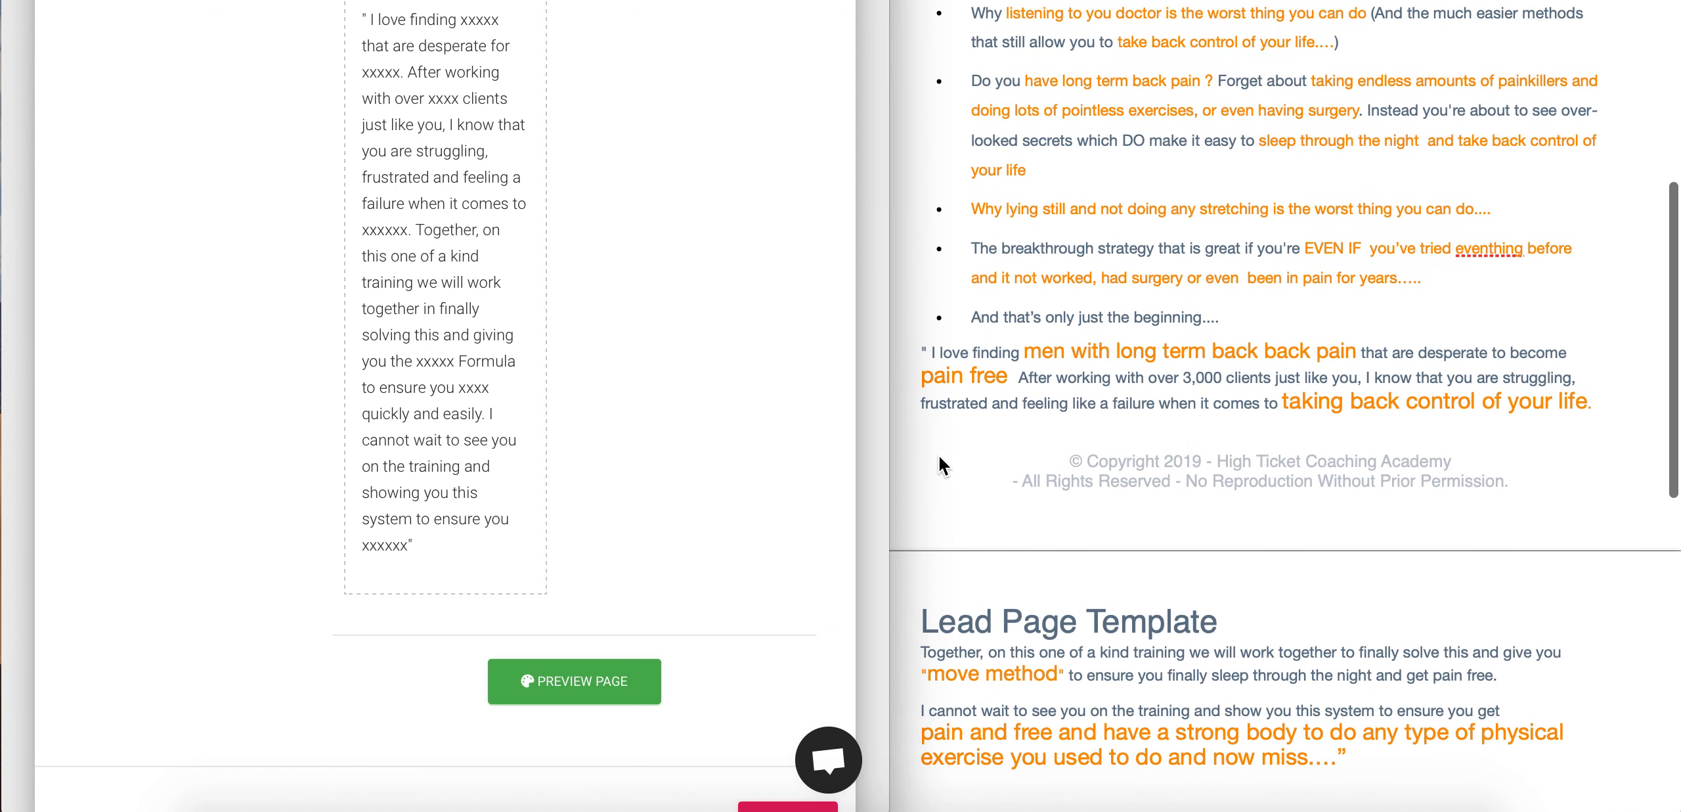
{"action": "left_click", "coordinate": [911, 354]}
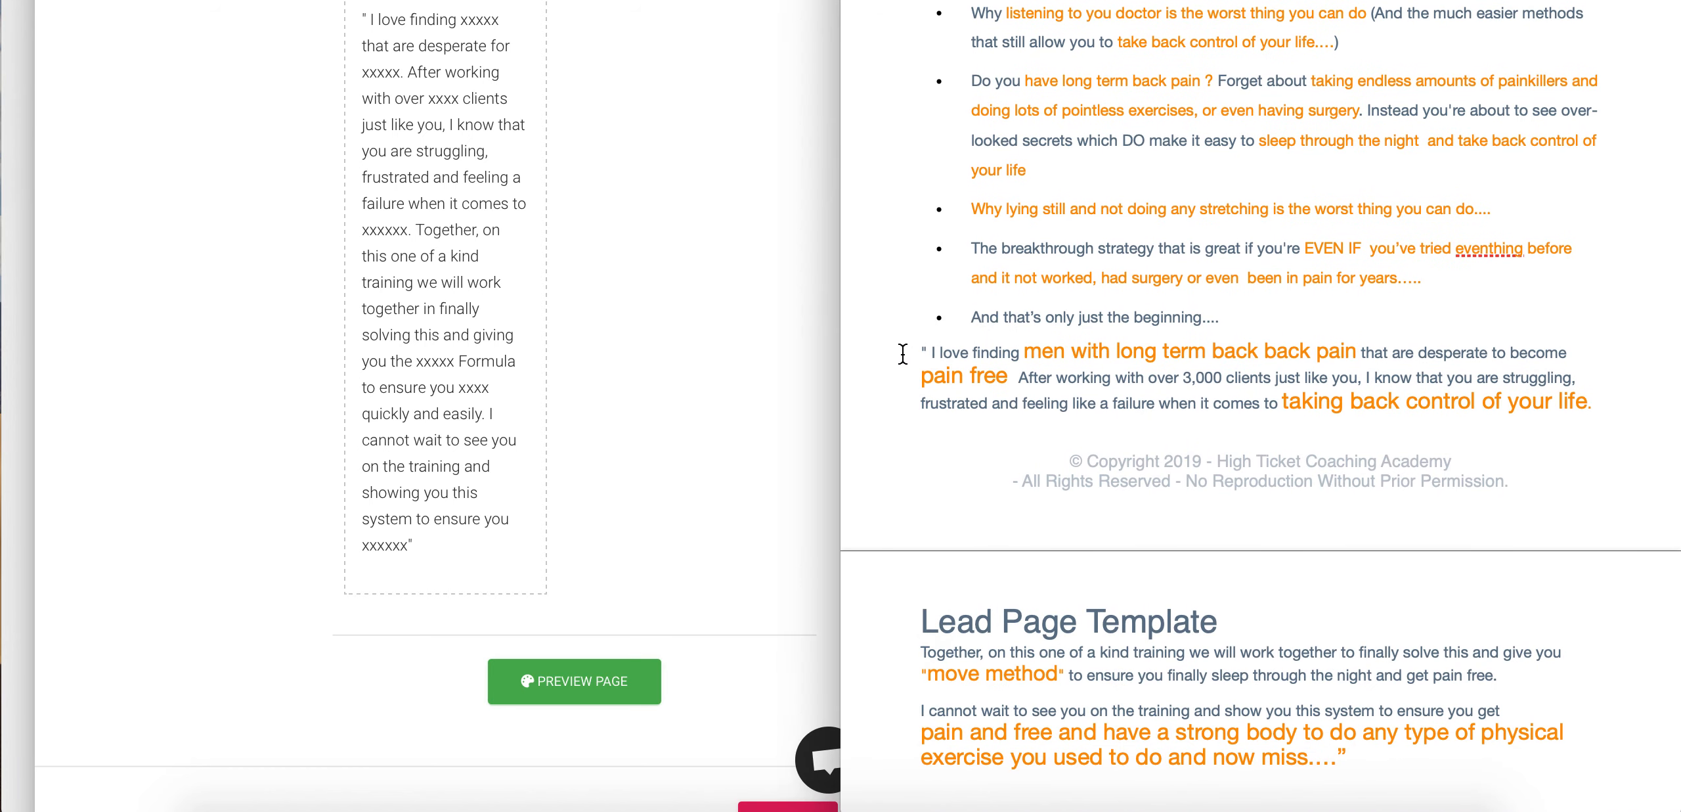
{"action": "left_click_drag", "start_coordinate": [1000, 380], "coordinate": [1347, 650]}
{"action": "key", "text": "super+c"}
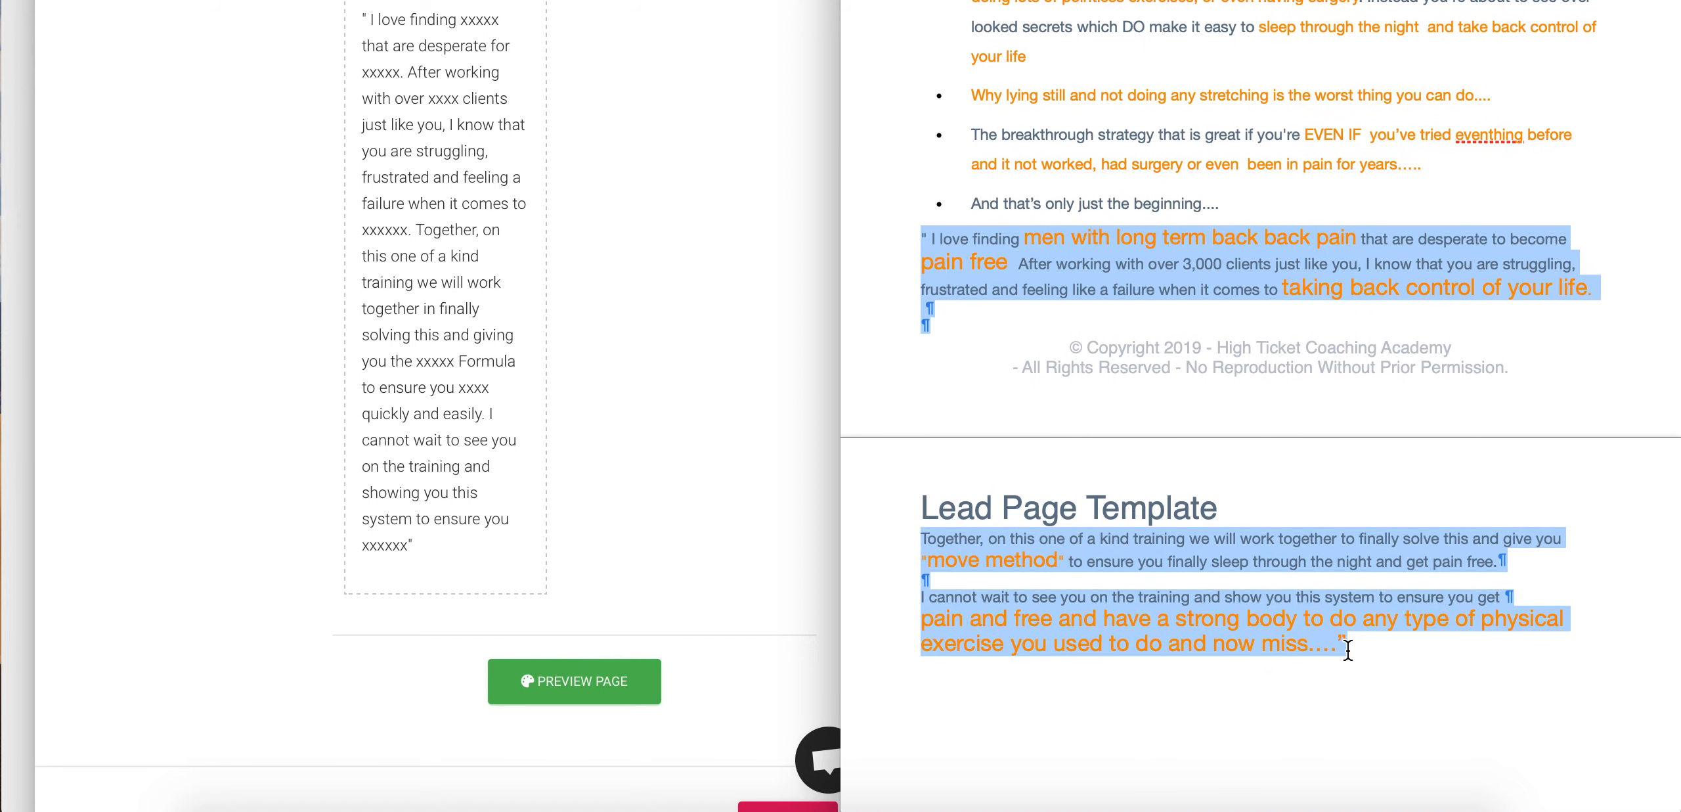
{"action": "left_click", "coordinate": [446, 538]}
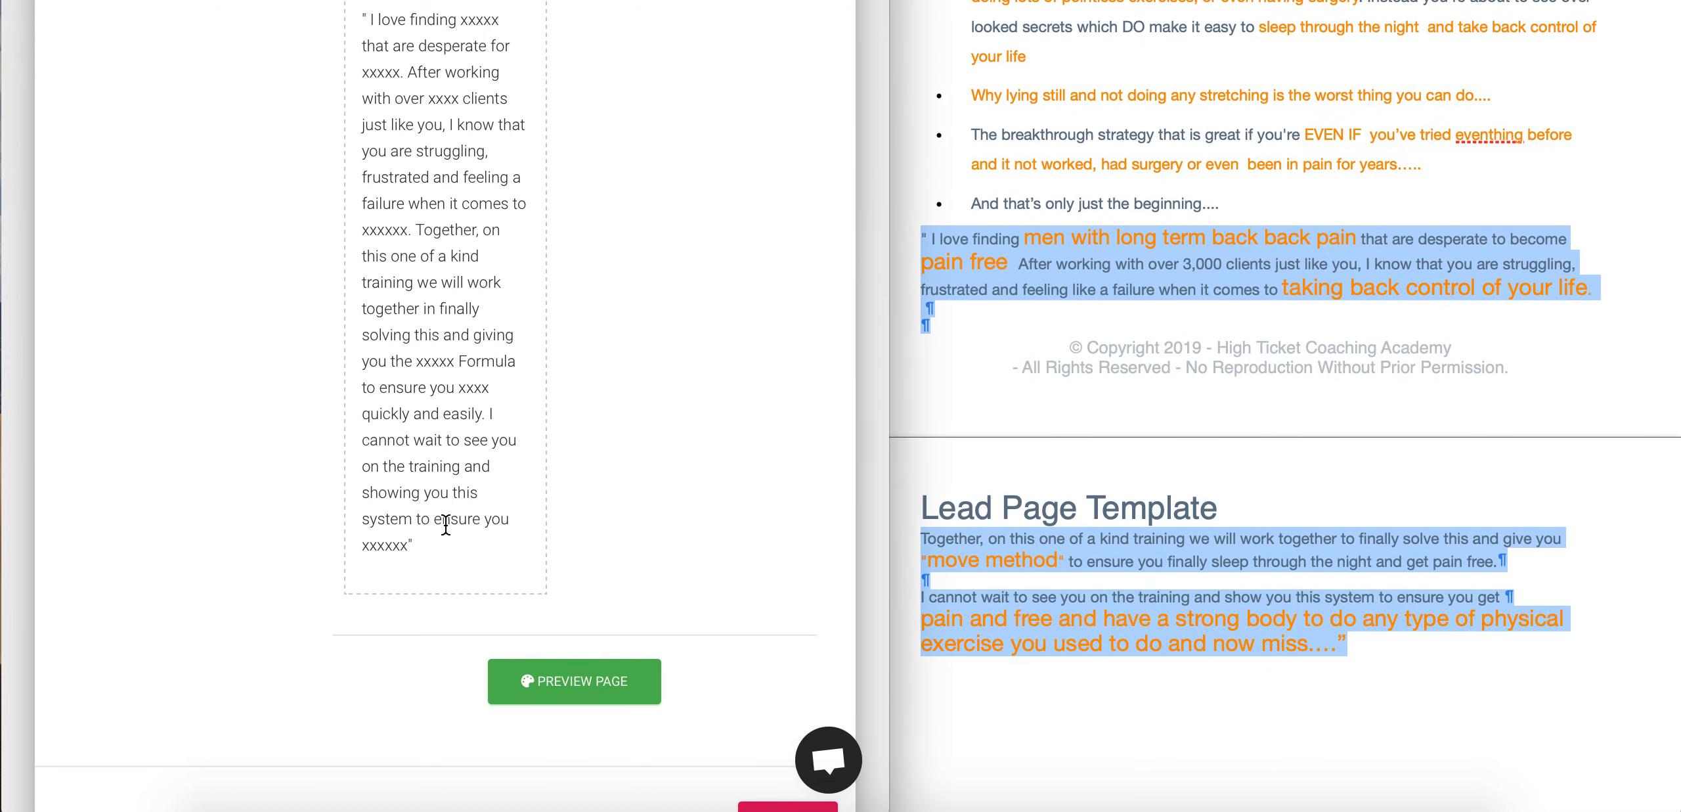
{"action": "left_click_drag", "start_coordinate": [445, 546], "coordinate": [384, 131]}
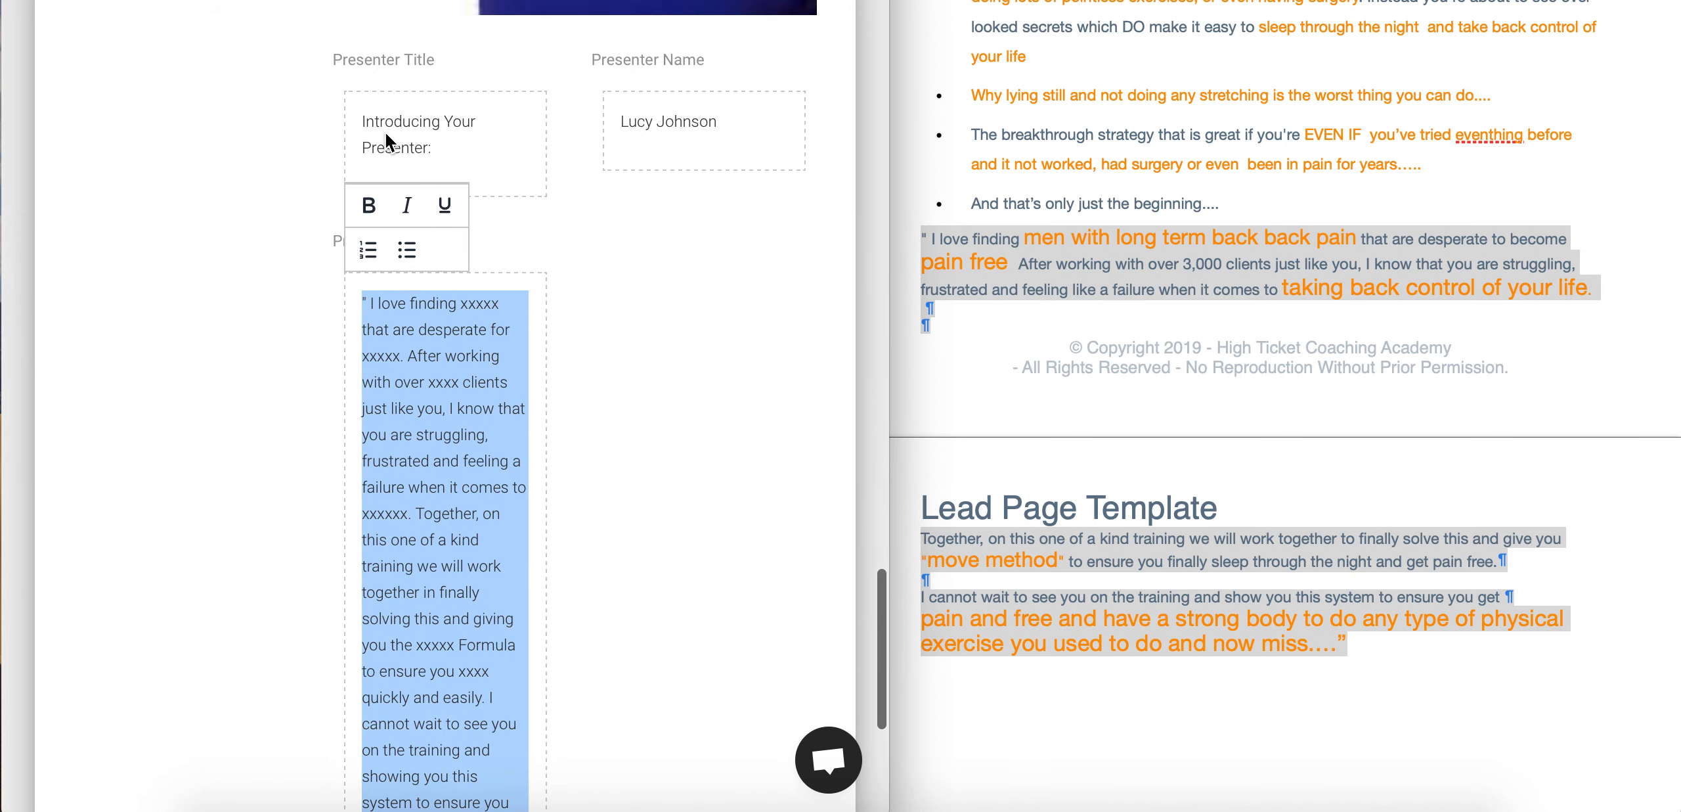
{"action": "key", "text": "super+v"}
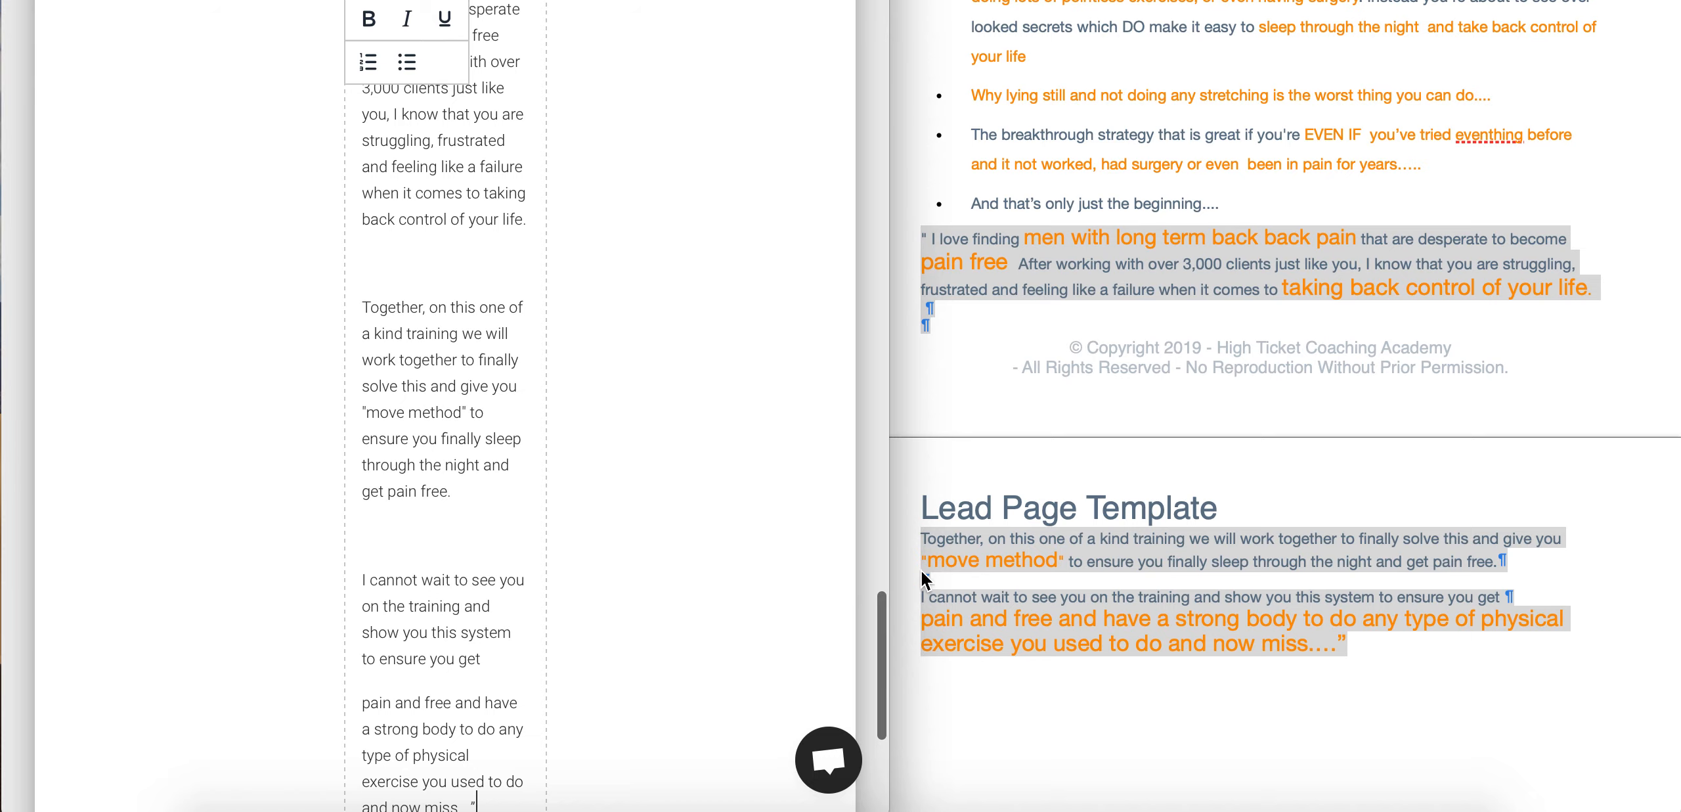
- Widen the browser window and delete the blank paragraphs within the presenter quote
{"action": "left_click_drag", "start_coordinate": [1361, 337], "coordinate": [1667, 347]}
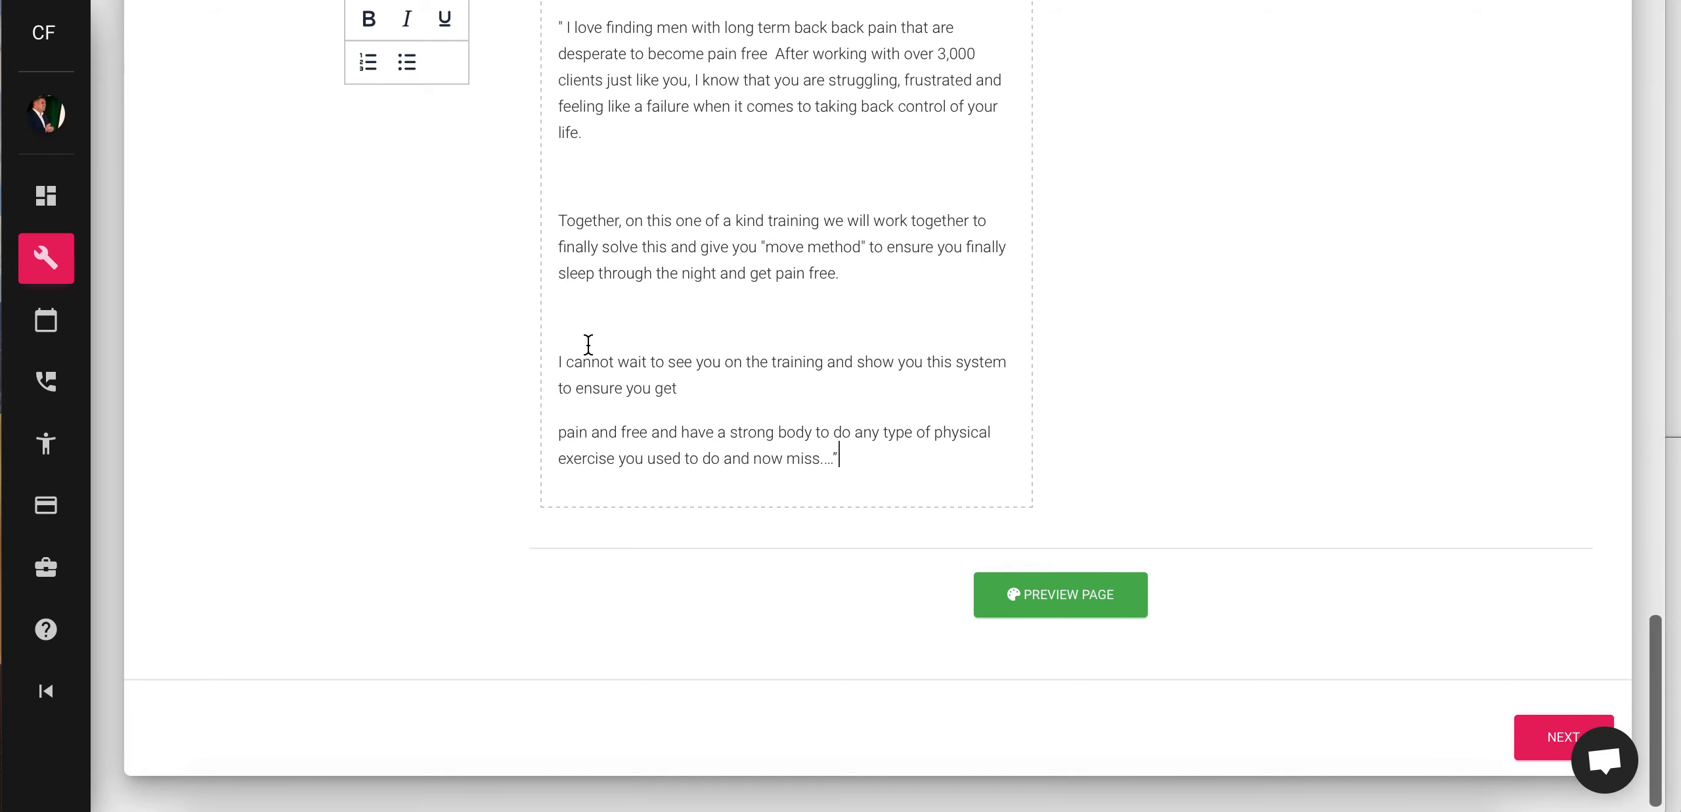
{"action": "key", "text": "BackSpace"}
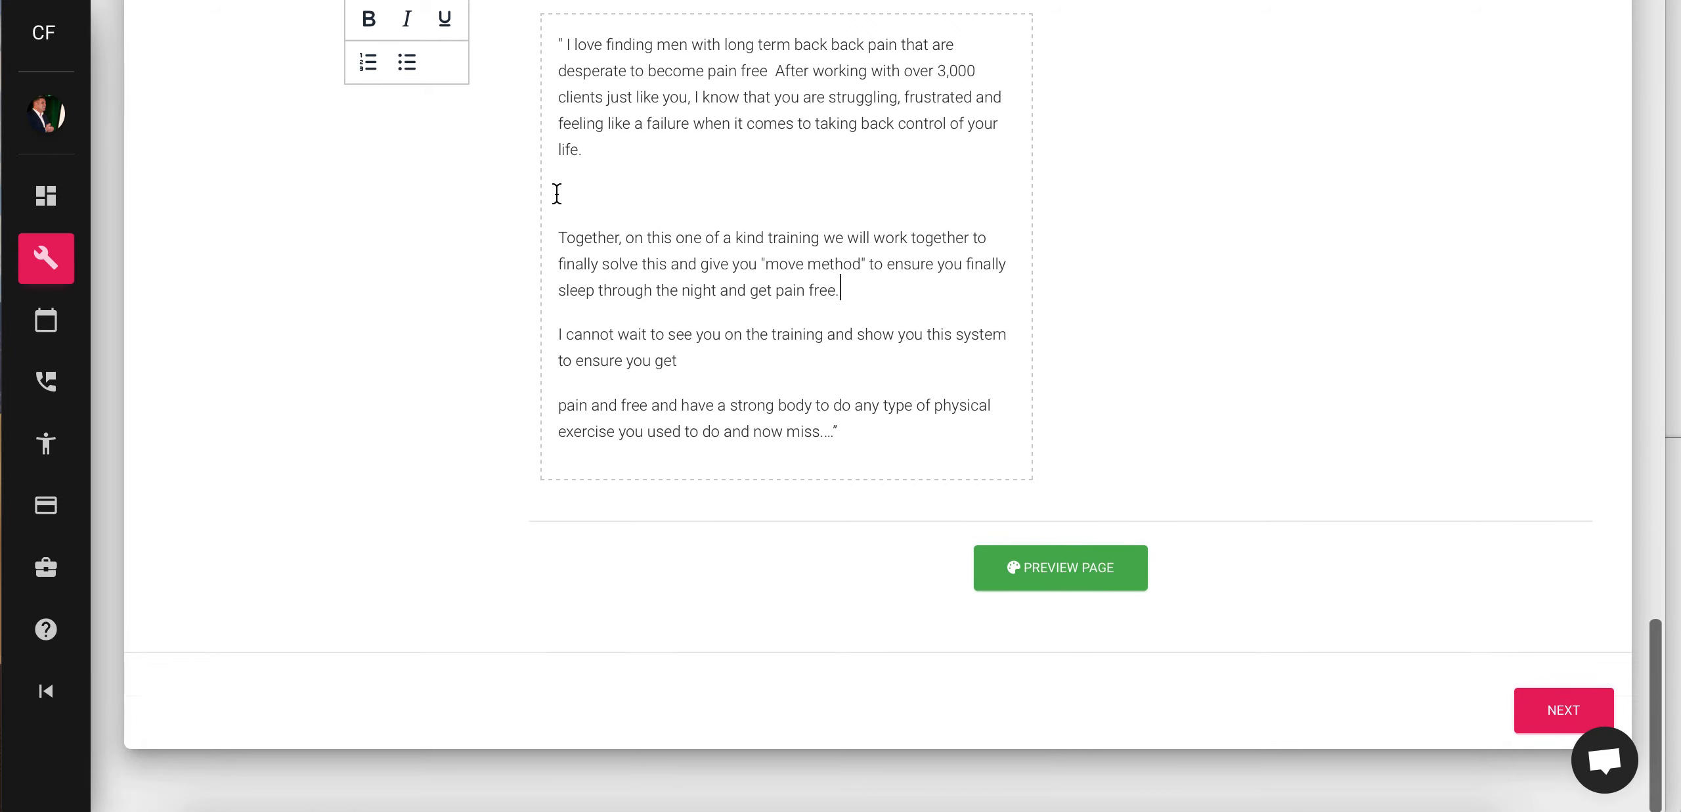
{"action": "key", "text": "BackSpace"}
{"action": "scroll", "coordinate": [50, 180], "scroll_direction": "up", "scroll_amount": 3}
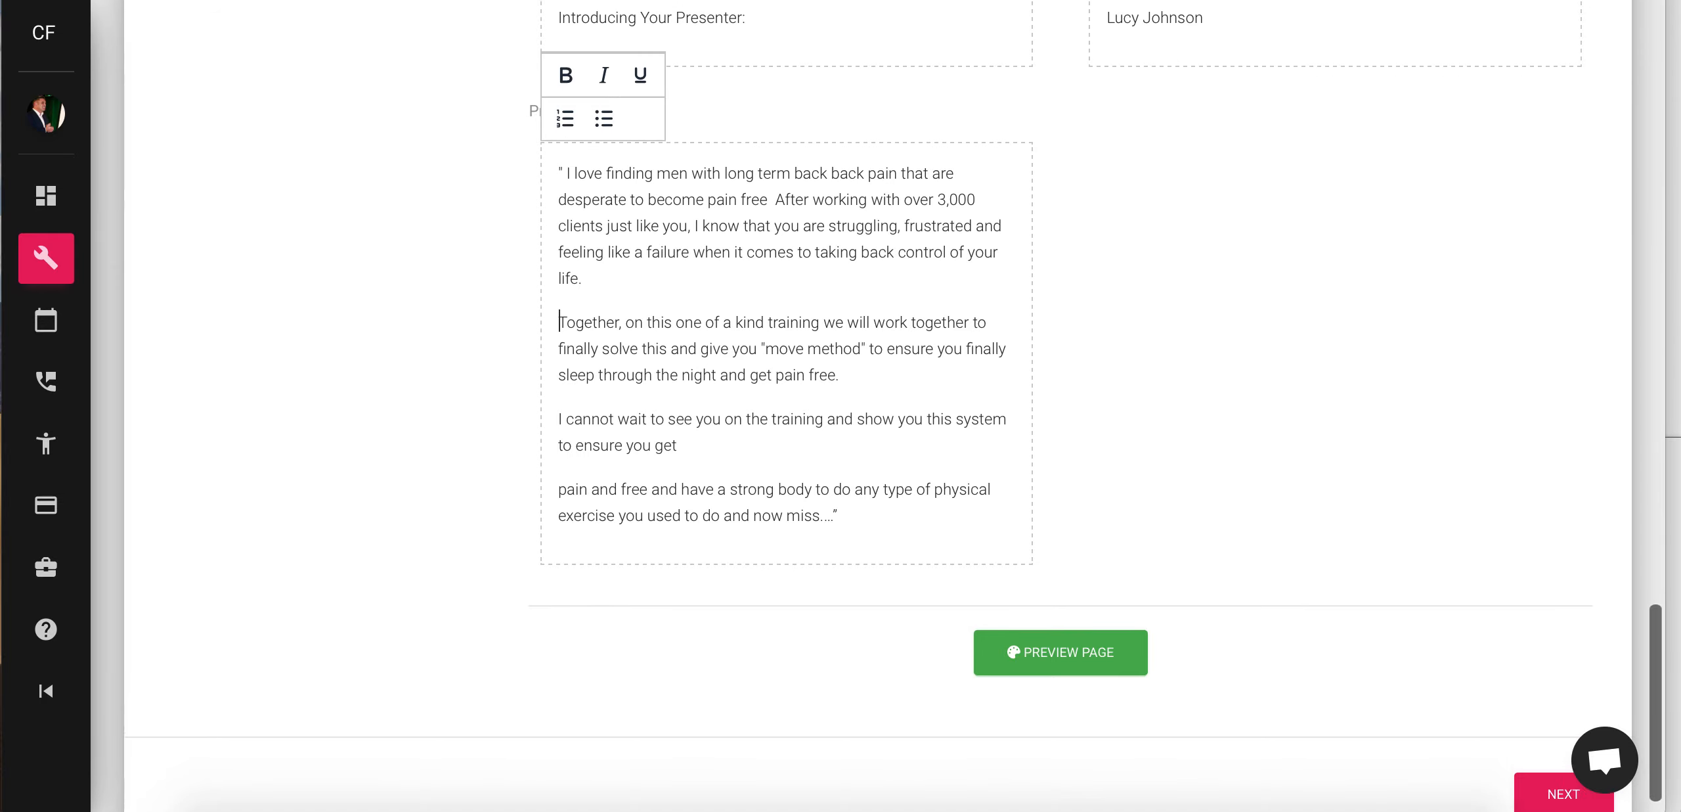
{"action": "scroll", "coordinate": [50, 180], "scroll_direction": "up", "scroll_amount": 10}
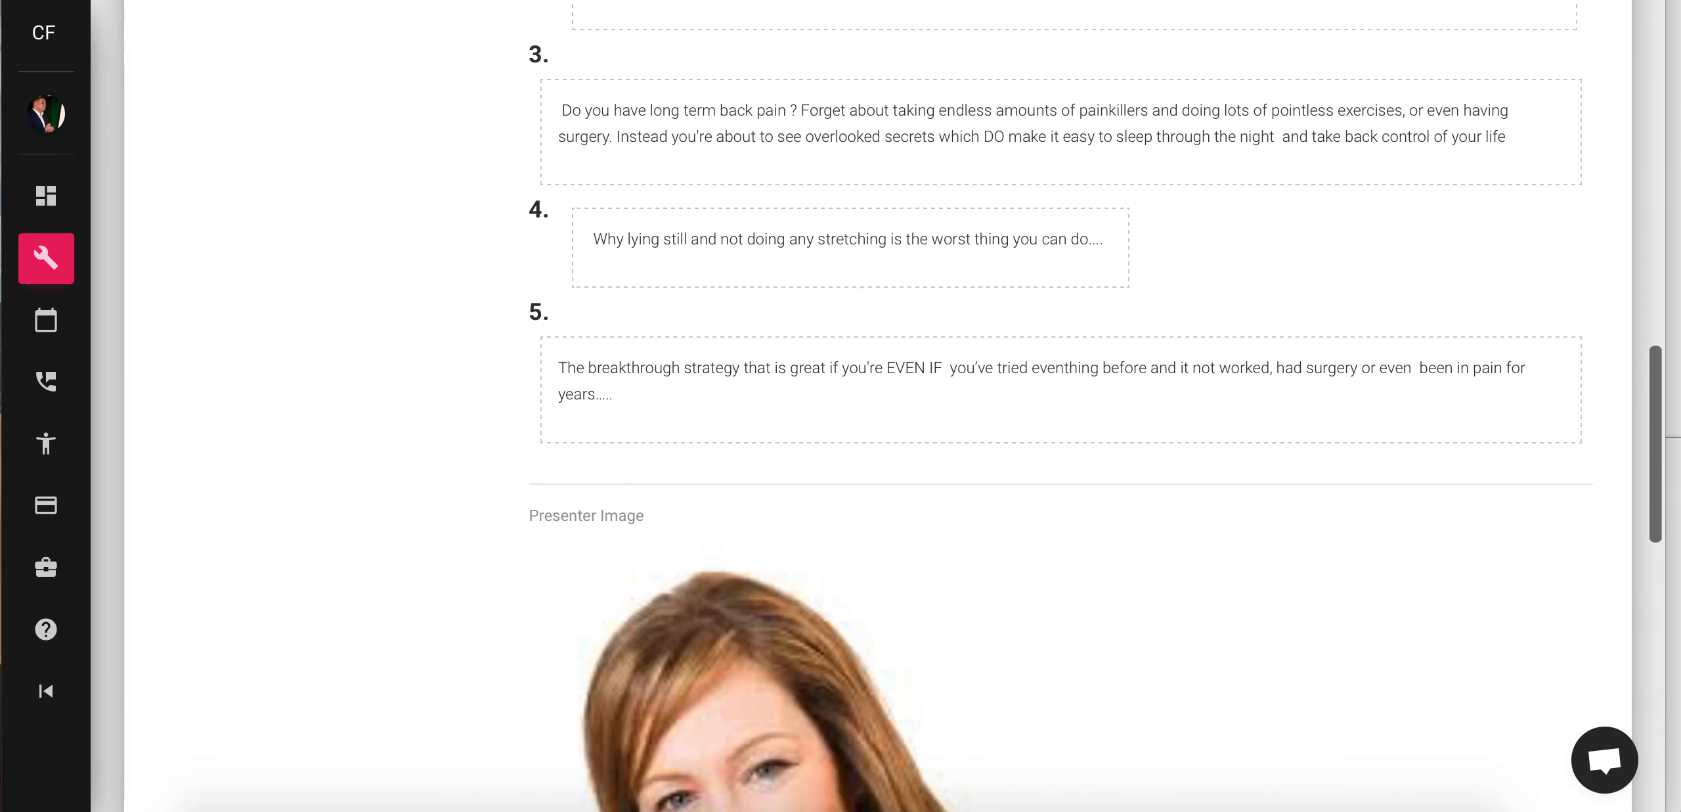
{"action": "scroll", "coordinate": [50, 180], "scroll_direction": "up", "scroll_amount": 7}
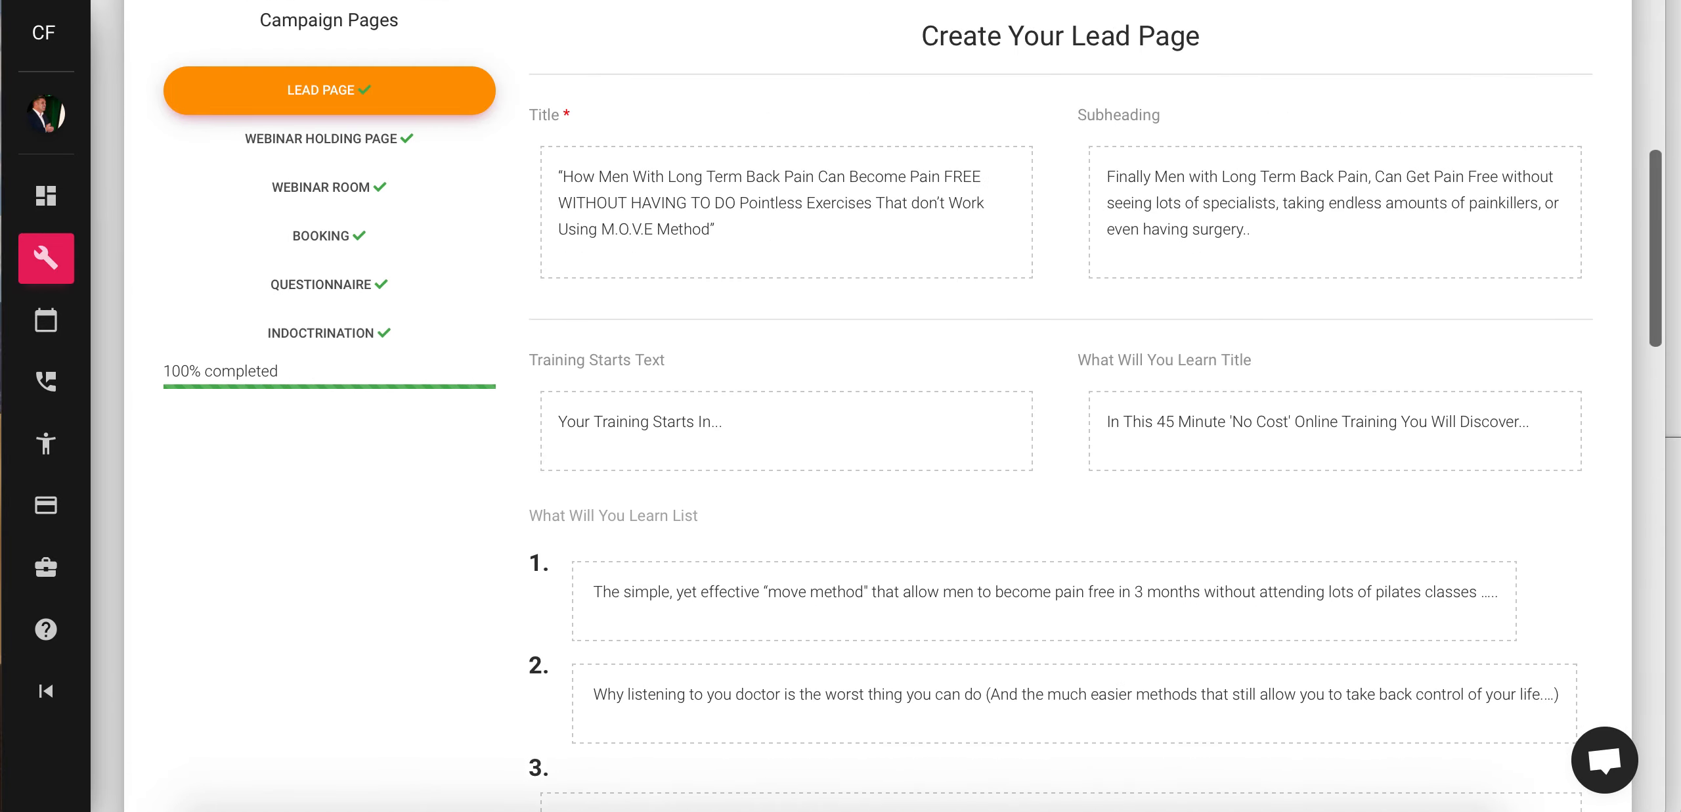
{"action": "scroll", "coordinate": [1095, 591], "scroll_direction": "down", "scroll_amount": 20}
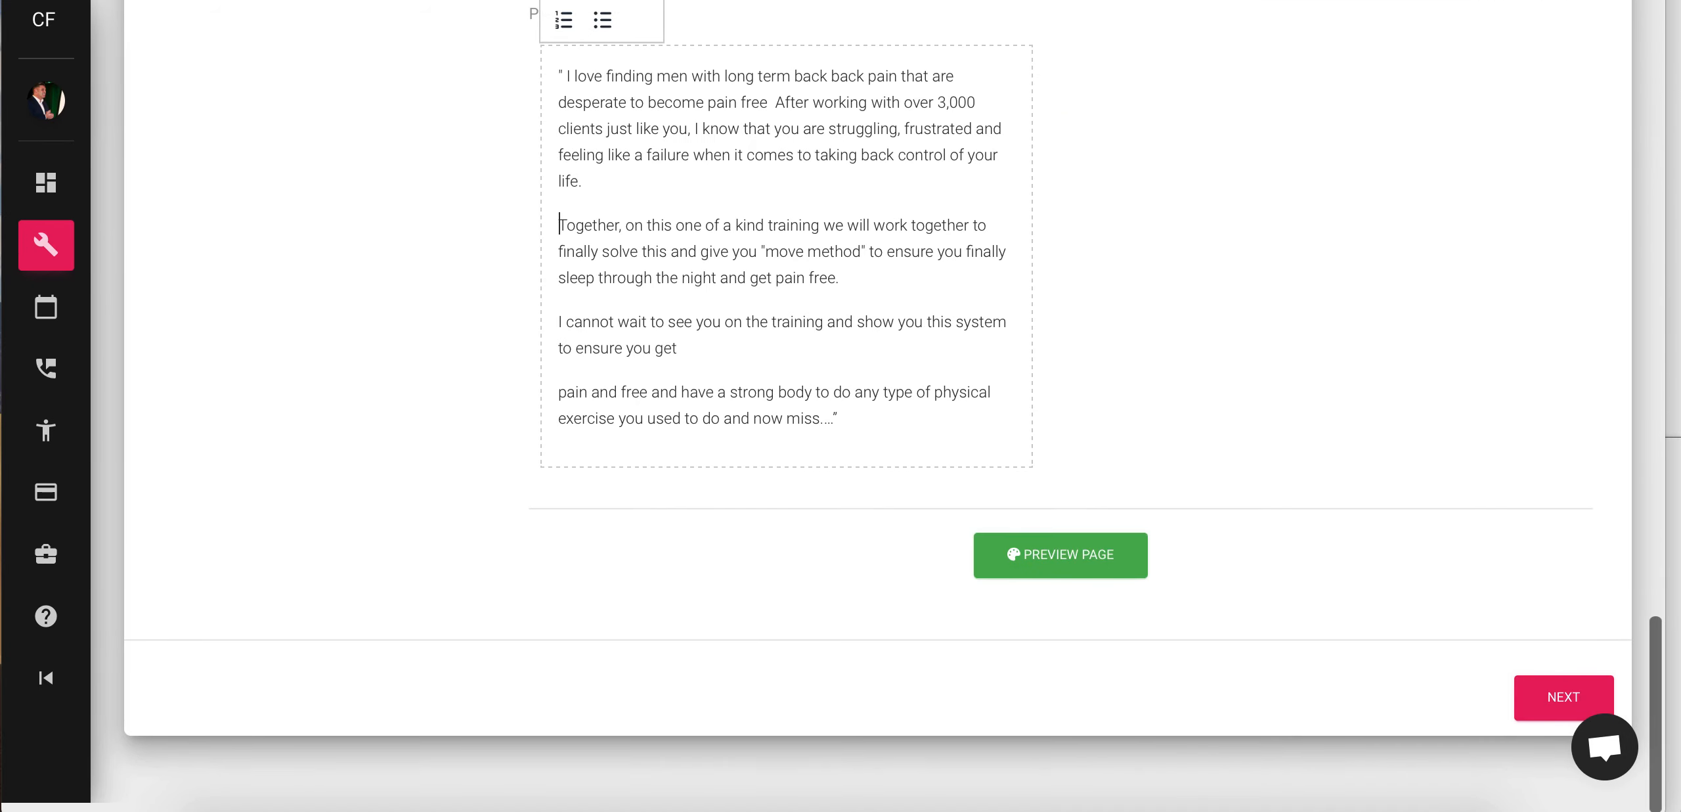
- Preview the lead page to check the headline, countdown, presenter quote and bullets, then resume editing
{"action": "left_click", "coordinate": [1089, 582]}
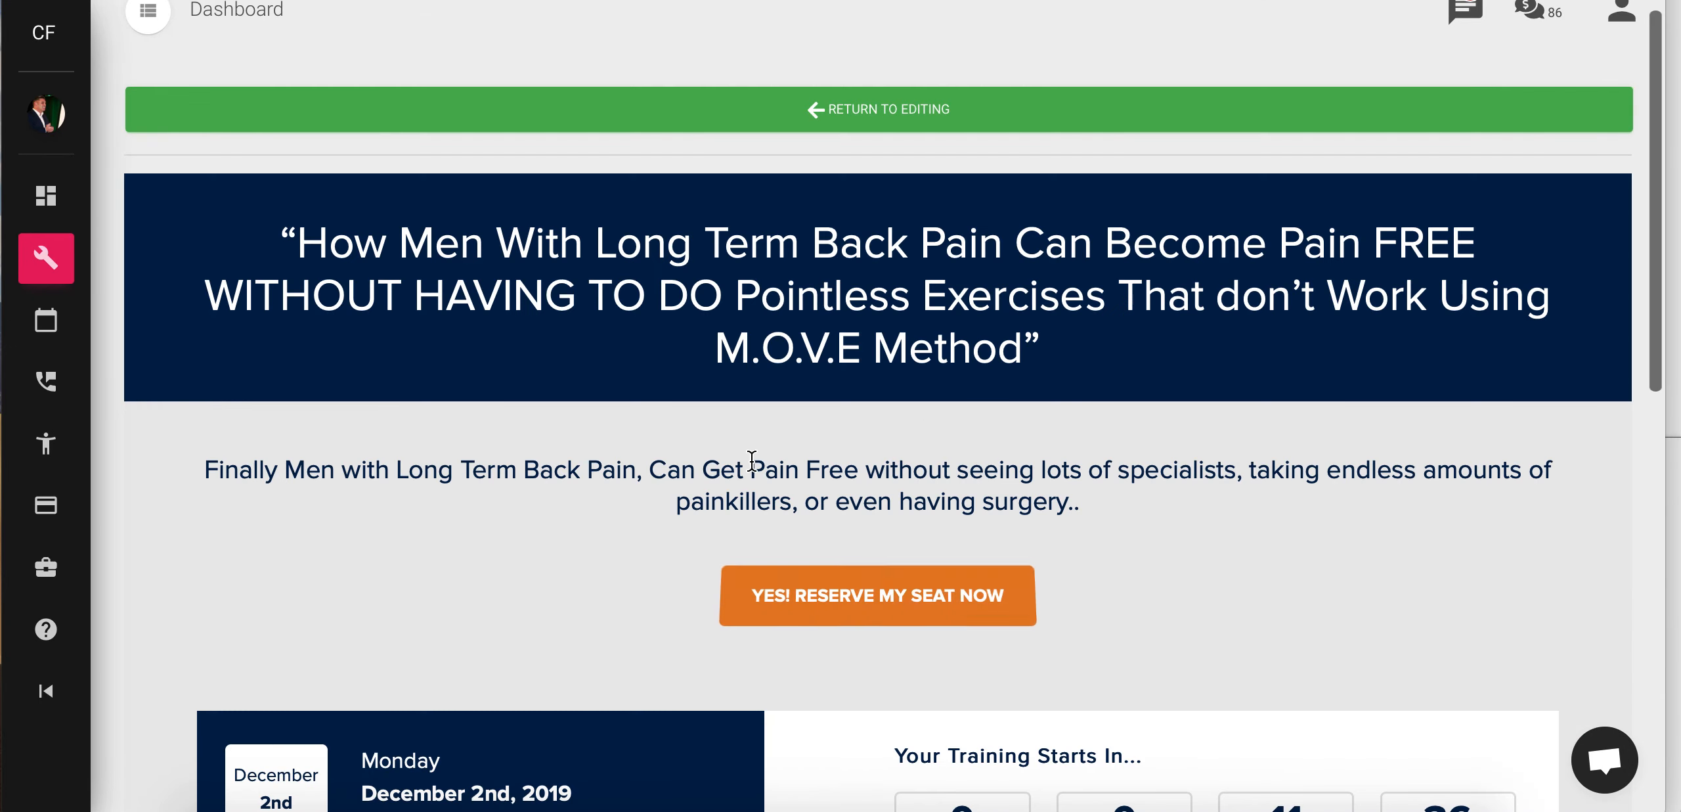
{"action": "scroll", "coordinate": [752, 460], "scroll_direction": "down", "scroll_amount": 10}
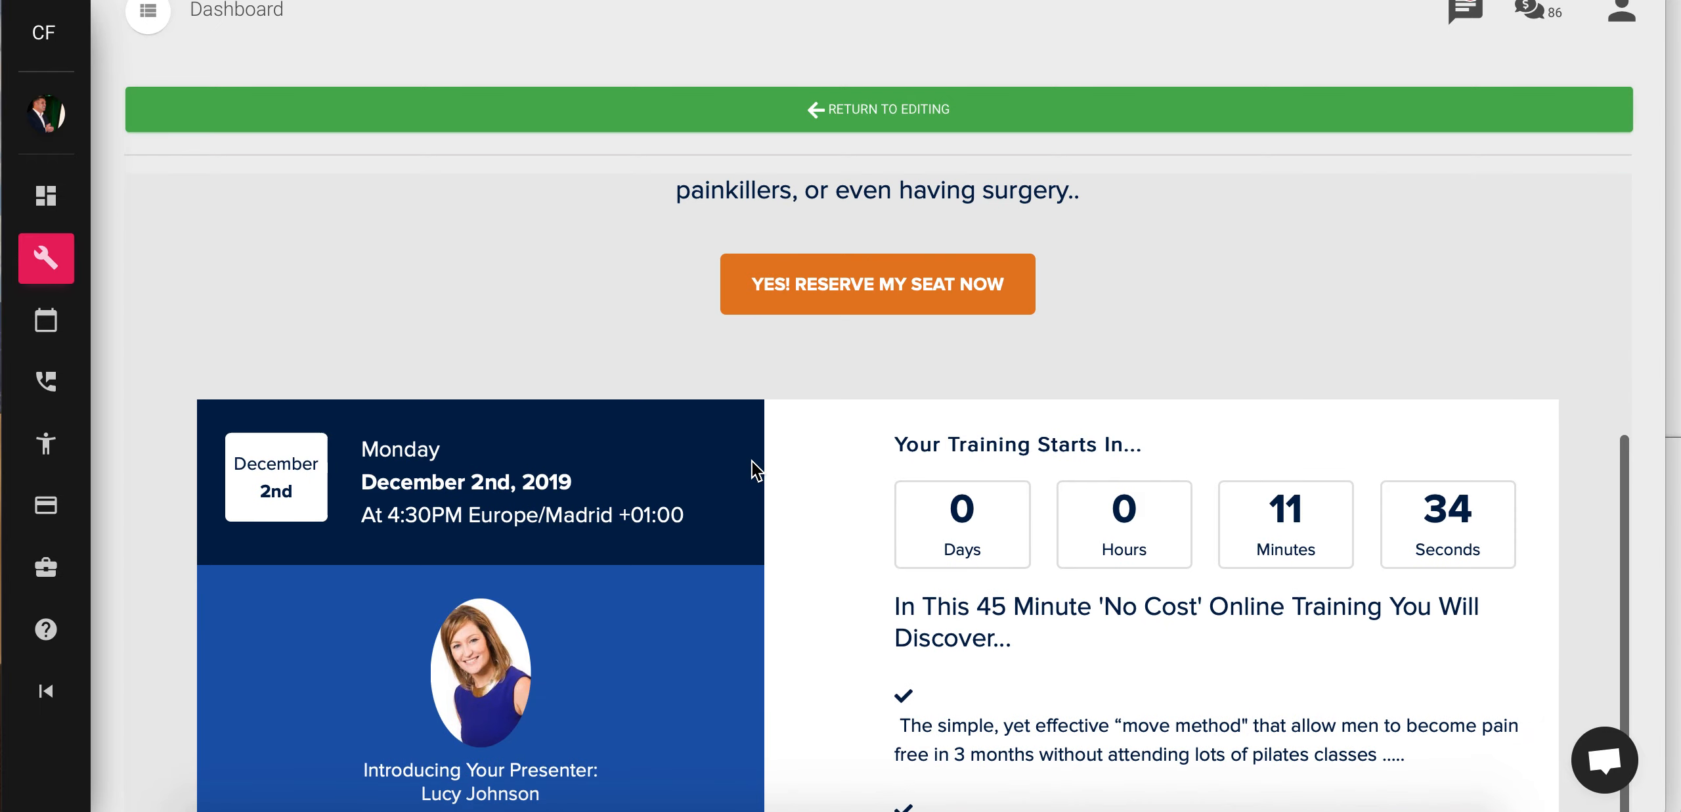
{"action": "scroll", "coordinate": [754, 467], "scroll_direction": "down", "scroll_amount": 5}
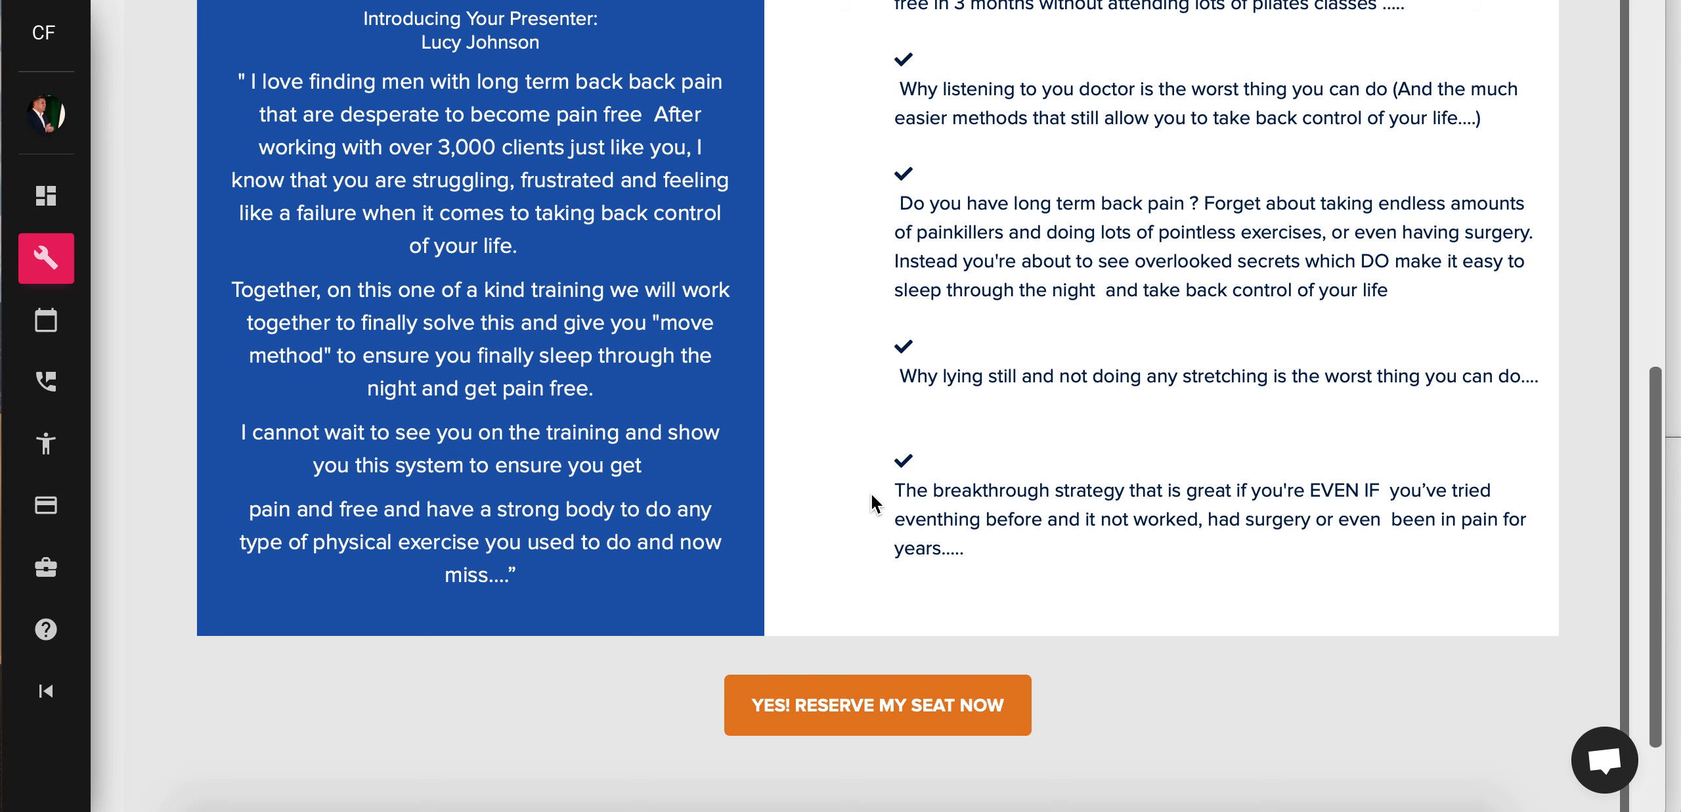
{"action": "scroll", "coordinate": [796, 423], "scroll_direction": "up", "scroll_amount": 6}
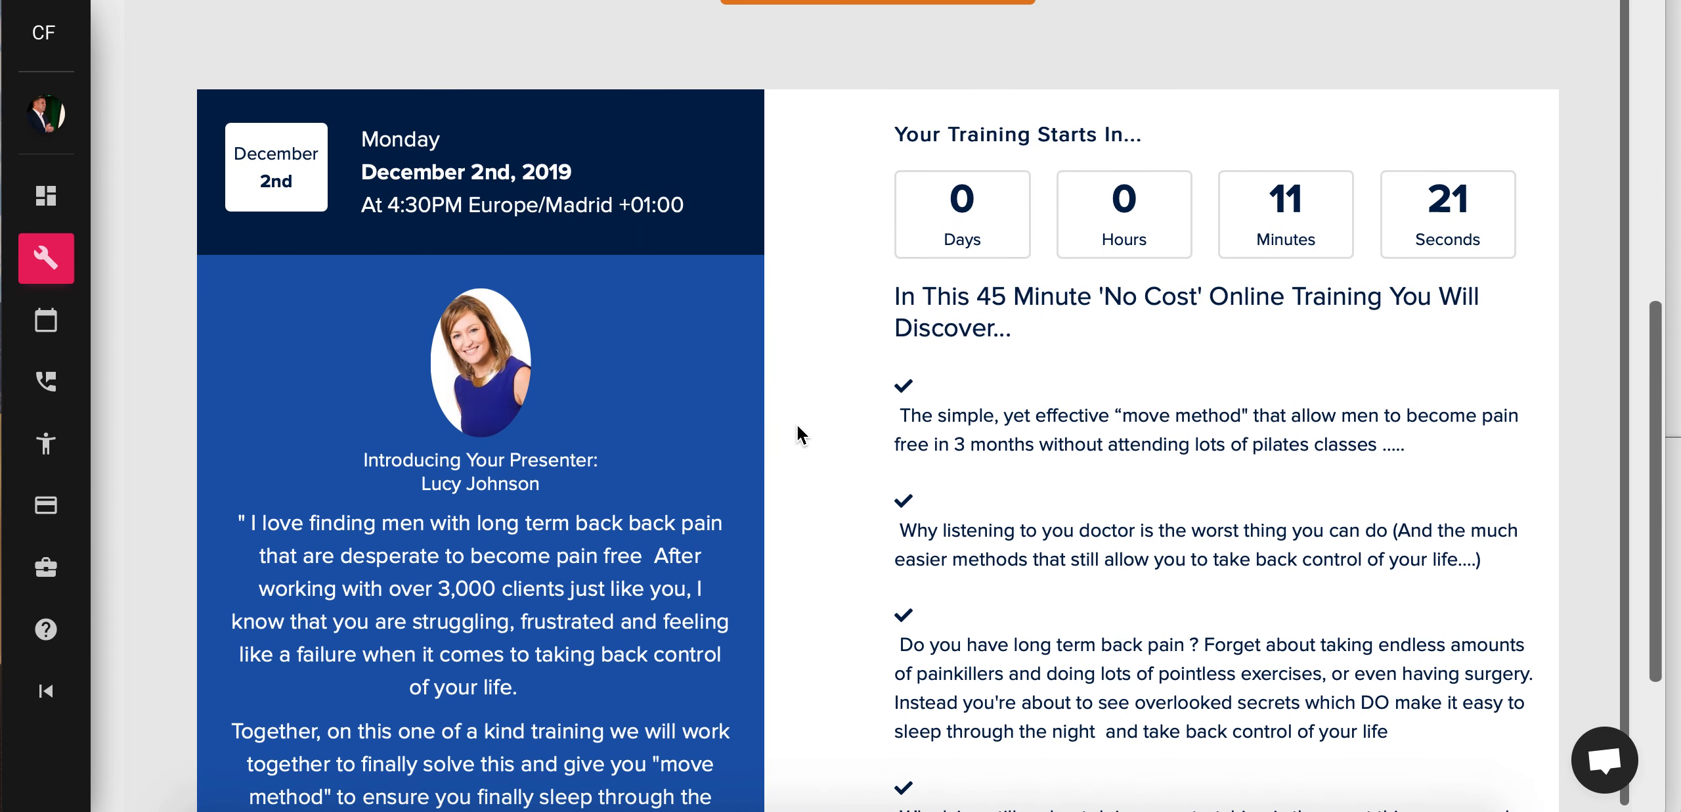
{"action": "scroll", "coordinate": [796, 422], "scroll_direction": "up", "scroll_amount": 9}
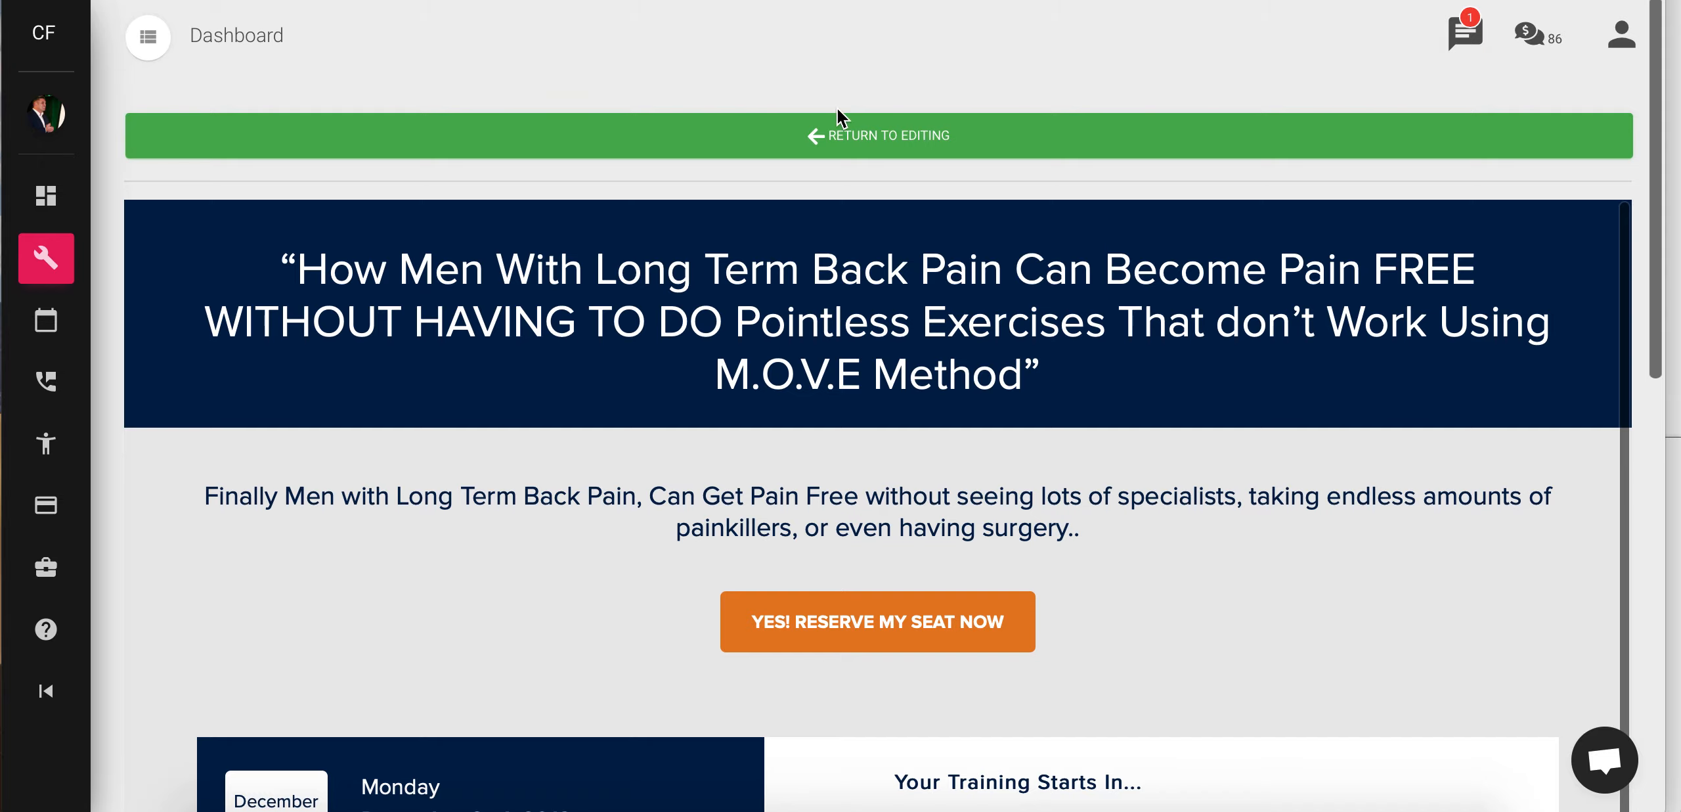
{"action": "left_click", "coordinate": [879, 141]}
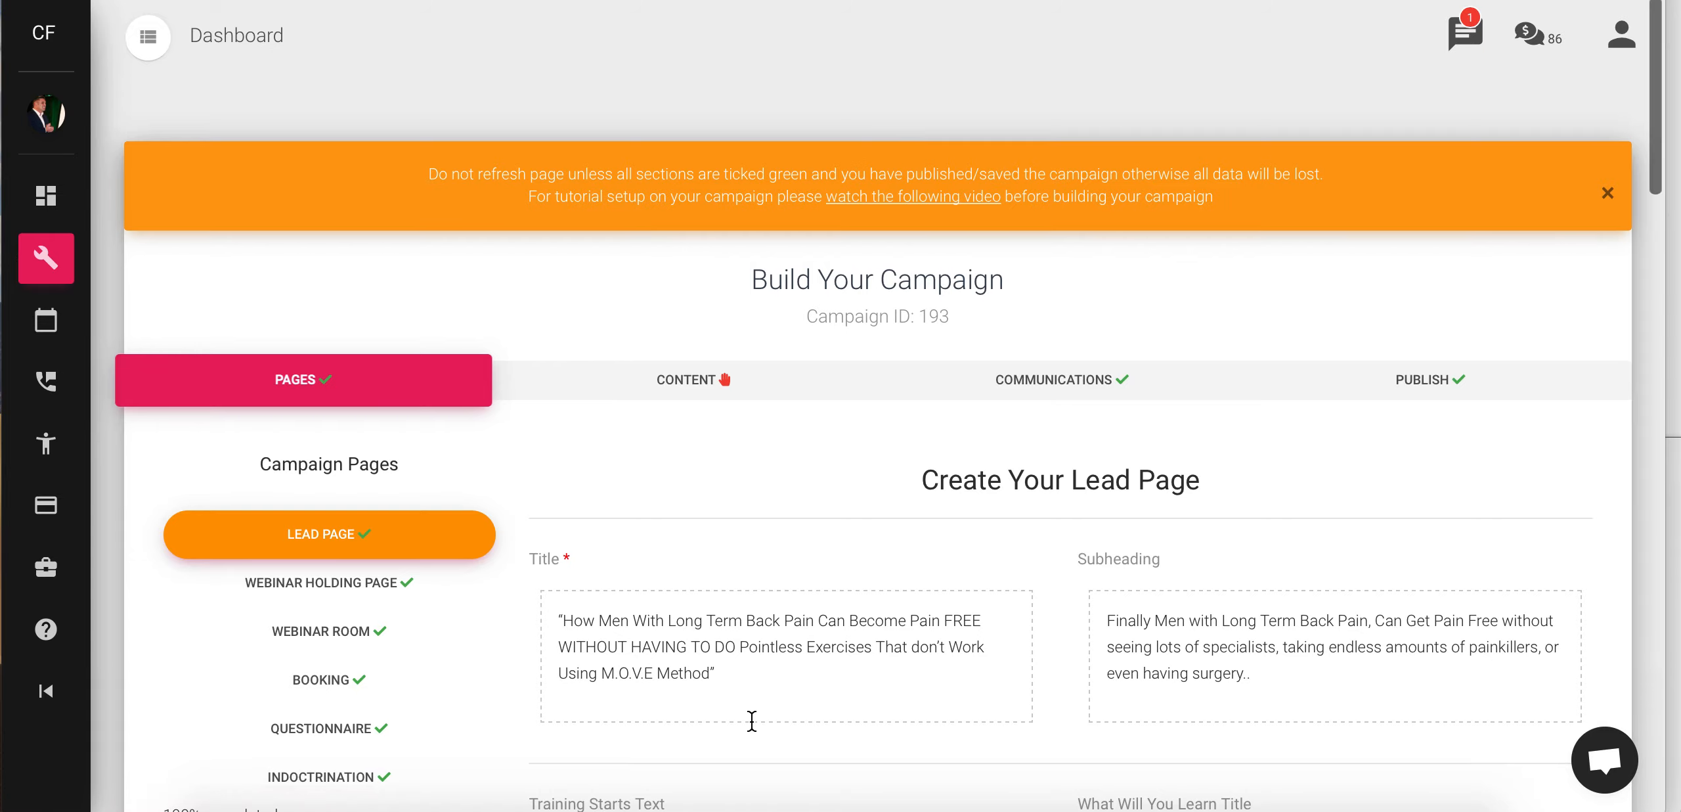
- Advance to the Holding Page form titled 'Congrats... You're Registered' and view its preview-video section
{"action": "scroll", "coordinate": [751, 716], "scroll_direction": "down", "scroll_amount": 6}
{"action": "scroll", "coordinate": [753, 723], "scroll_direction": "down", "scroll_amount": 20}
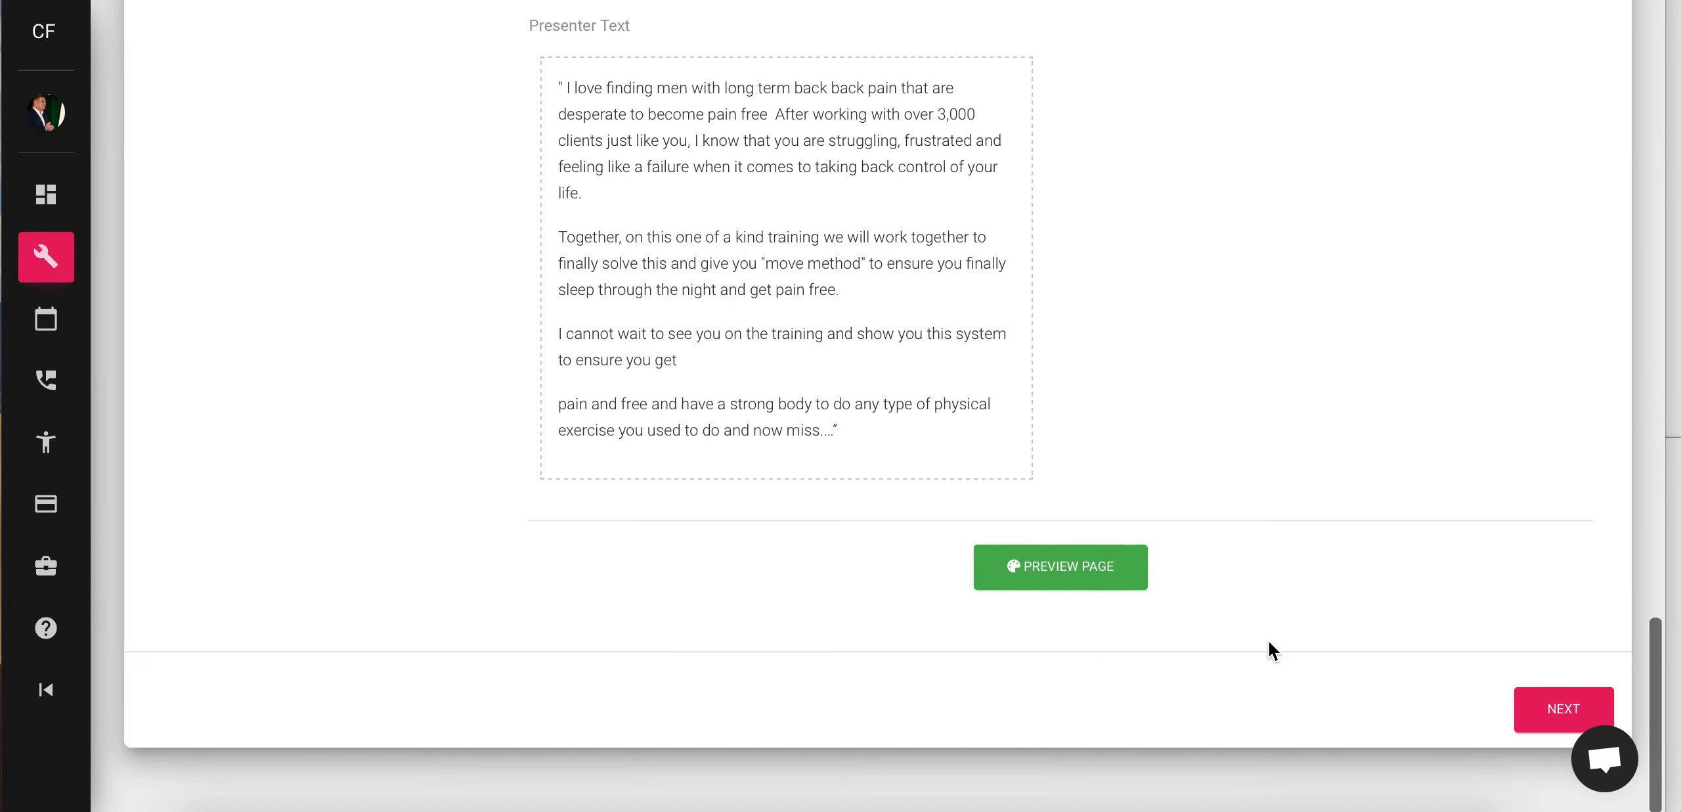
{"action": "left_click", "coordinate": [1547, 709]}
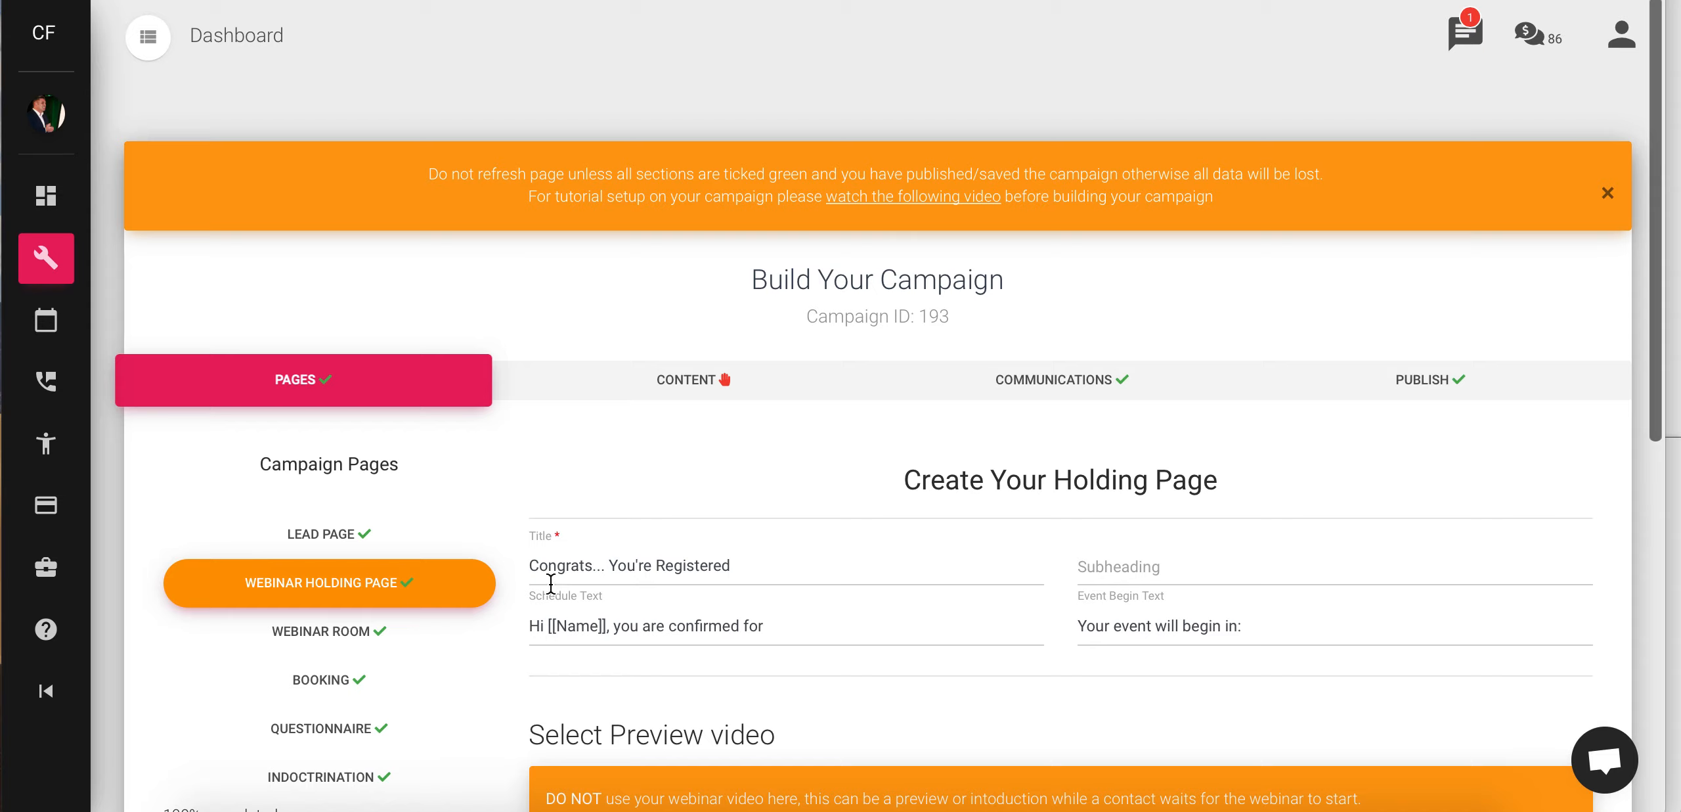
{"action": "scroll", "coordinate": [833, 589], "scroll_direction": "down", "scroll_amount": 2}
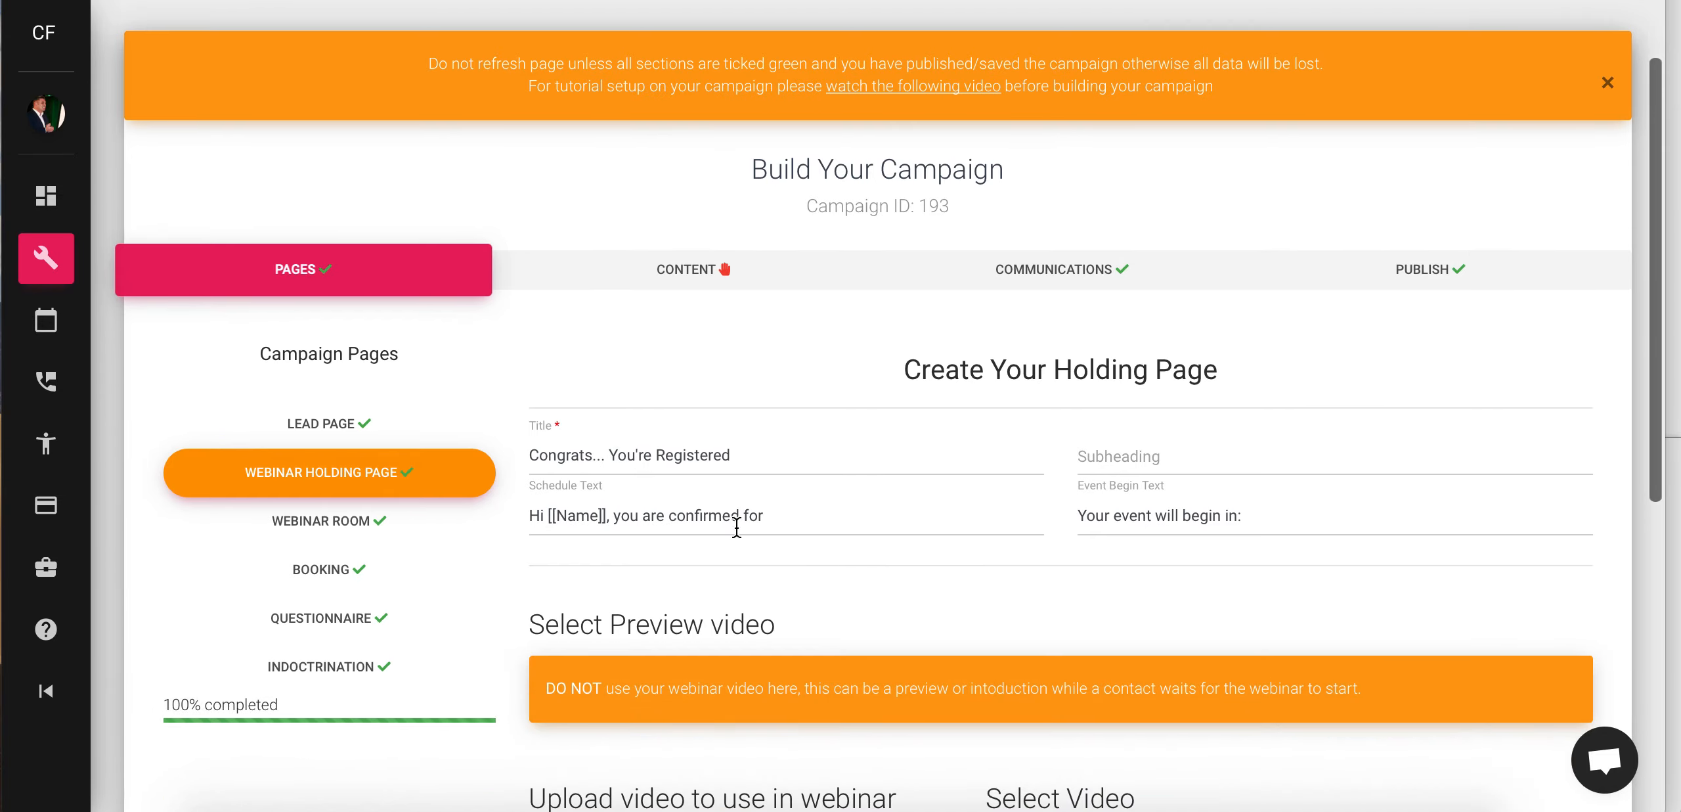
{"action": "scroll", "coordinate": [848, 624], "scroll_direction": "down", "scroll_amount": 4}
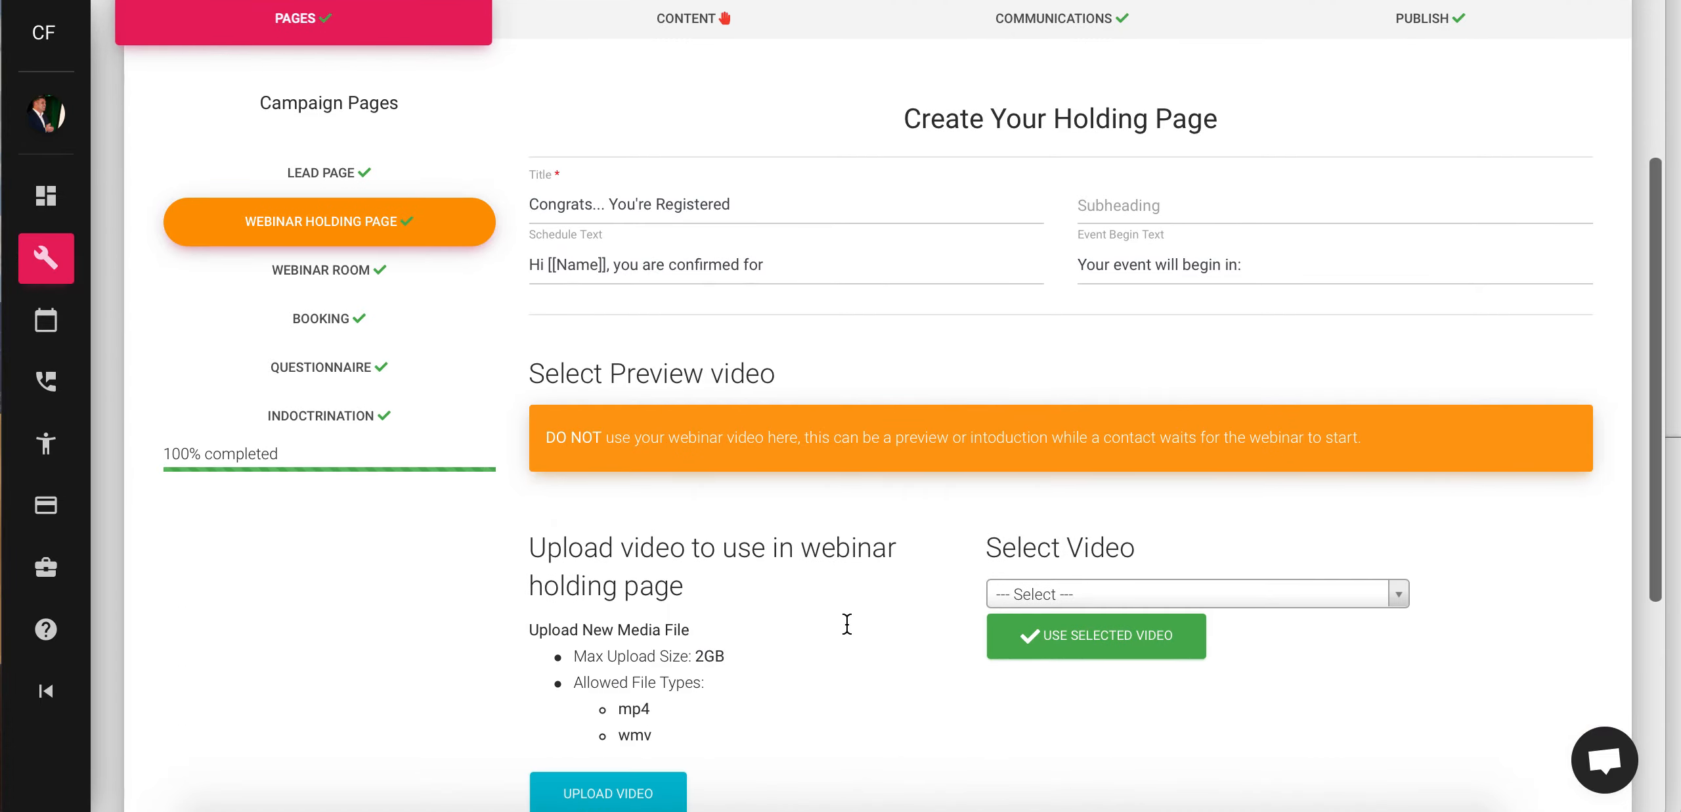
{"action": "scroll", "coordinate": [848, 624], "scroll_direction": "down", "scroll_amount": 3}
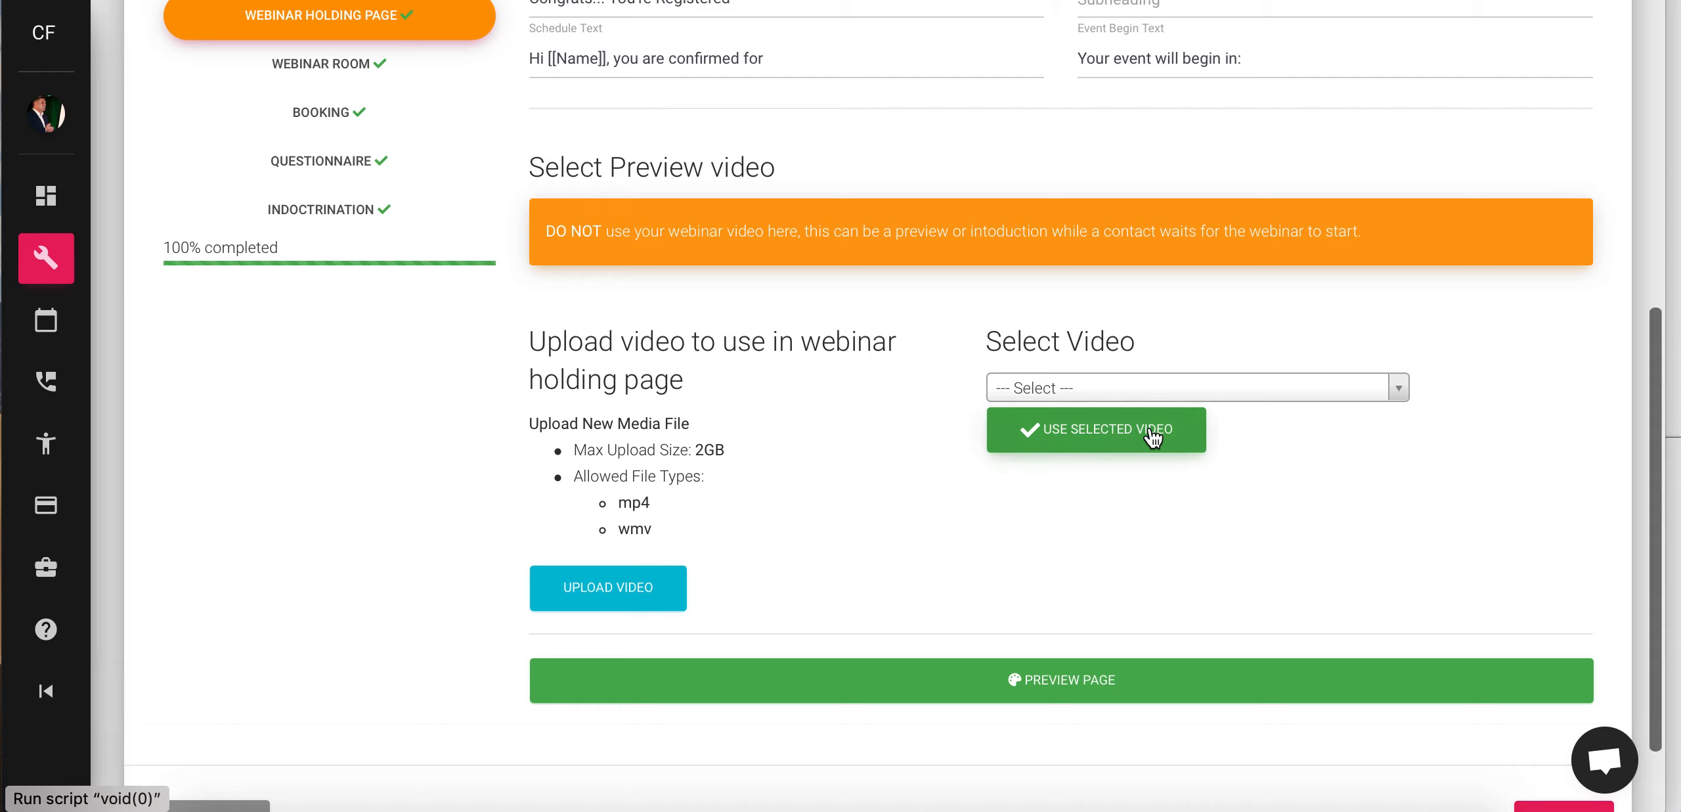
- Set the holding page preview video to Quickstart -Holding Room Demo (ID 343)
{"action": "left_click", "coordinate": [1403, 392]}
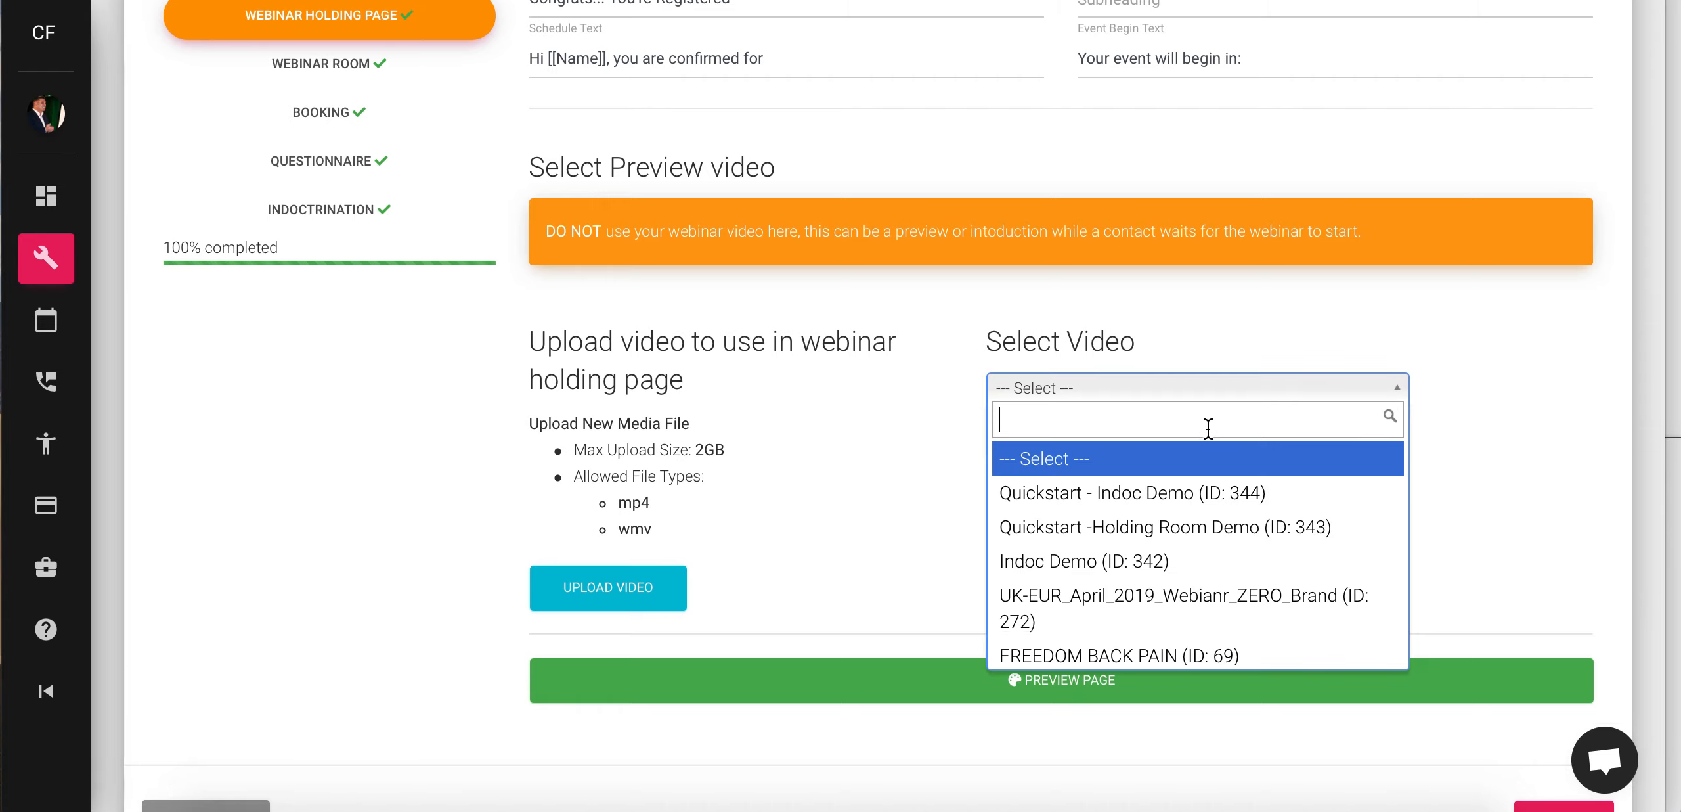
{"action": "left_click", "coordinate": [1210, 532]}
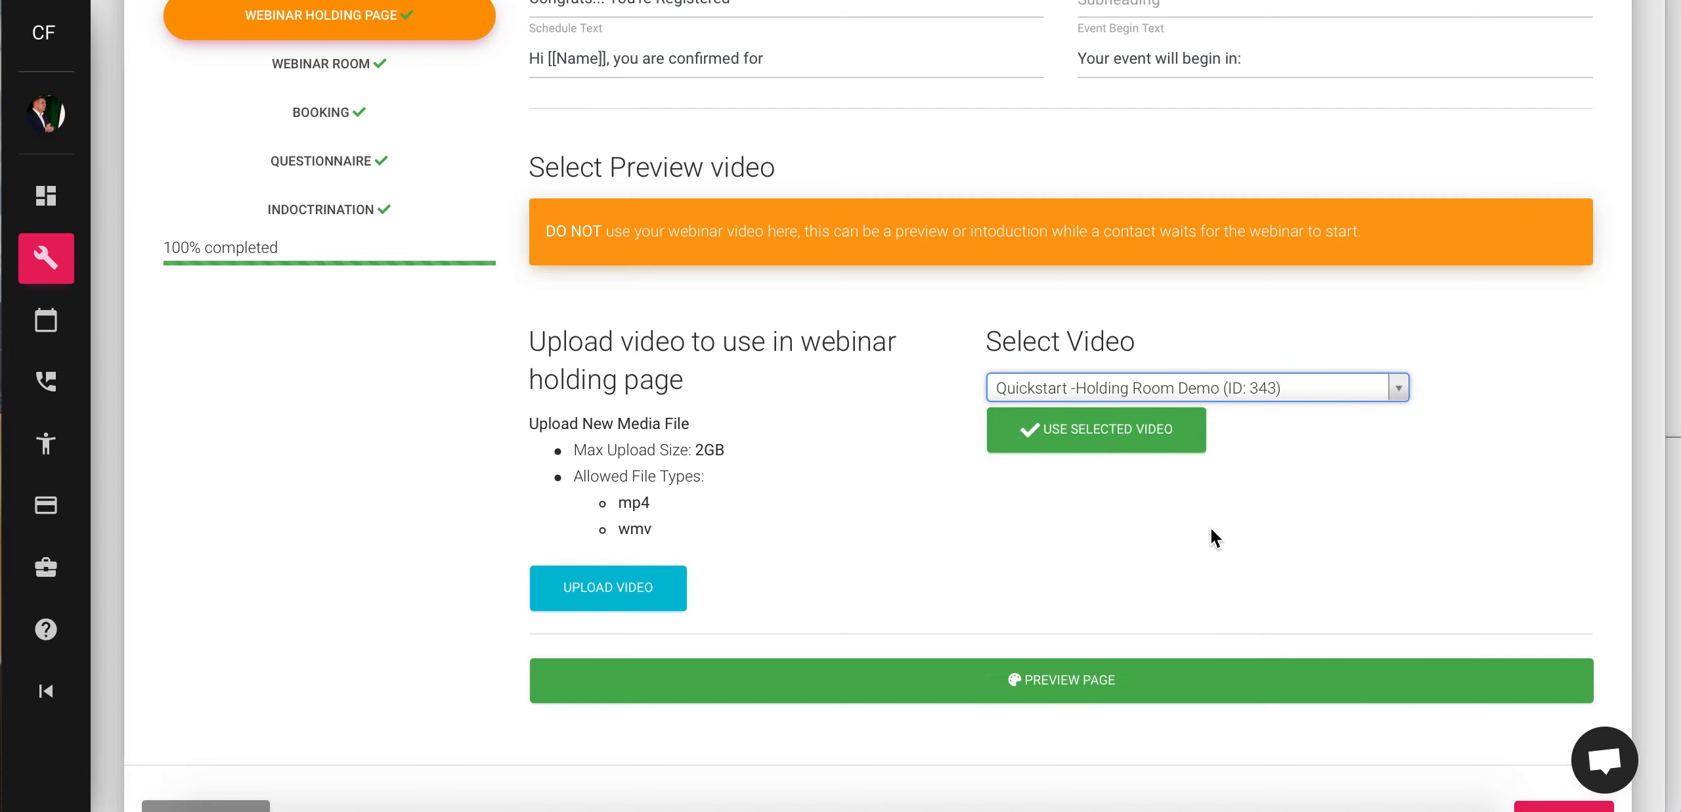
{"action": "left_click", "coordinate": [1082, 430]}
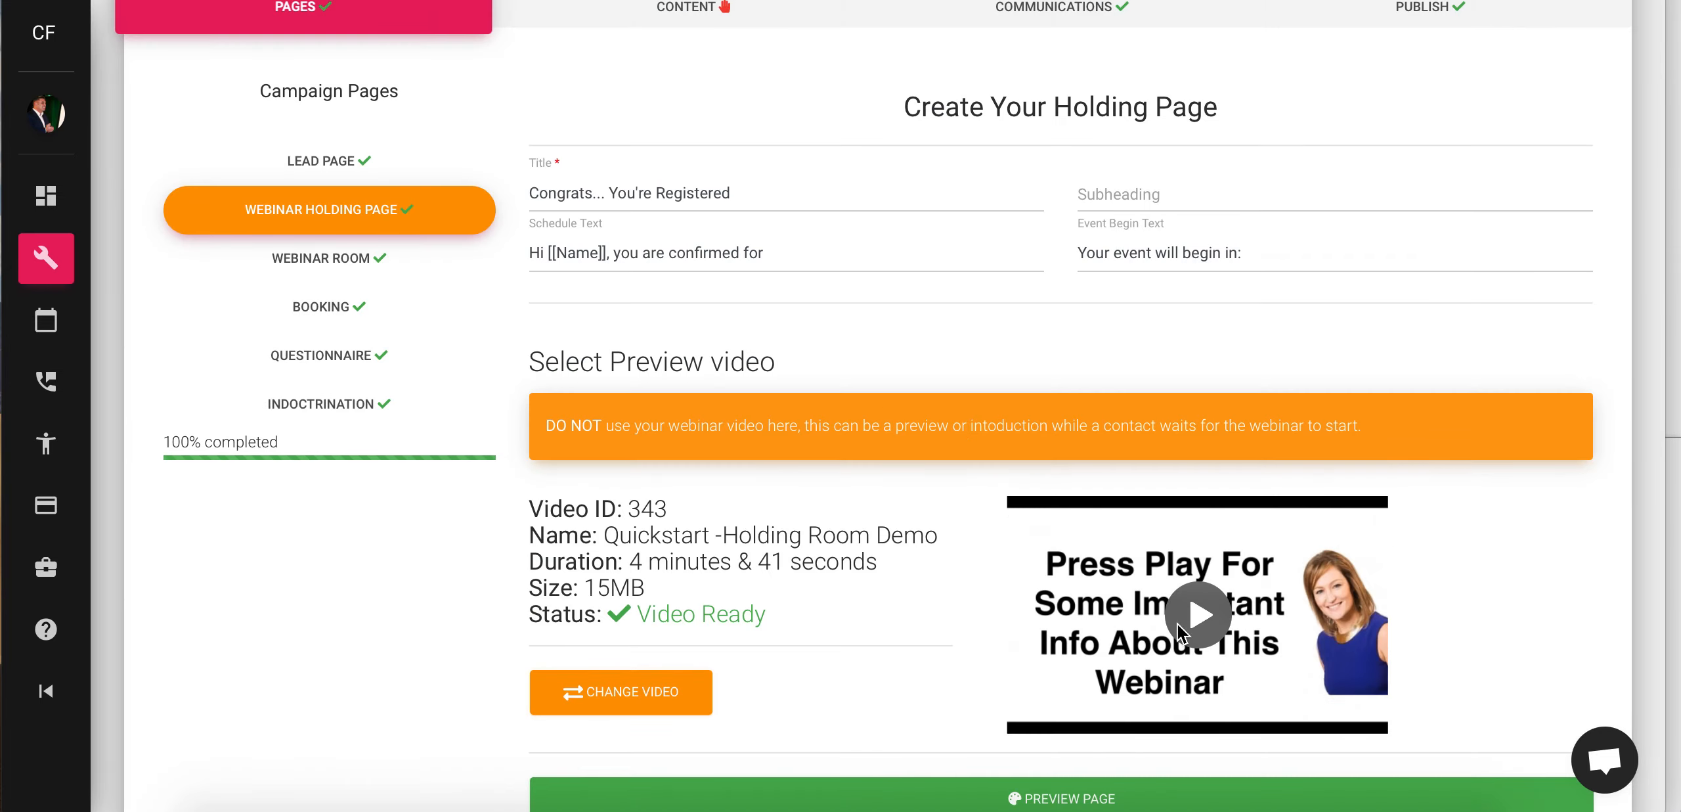
{"action": "scroll", "coordinate": [1177, 612], "scroll_direction": "down", "scroll_amount": 3}
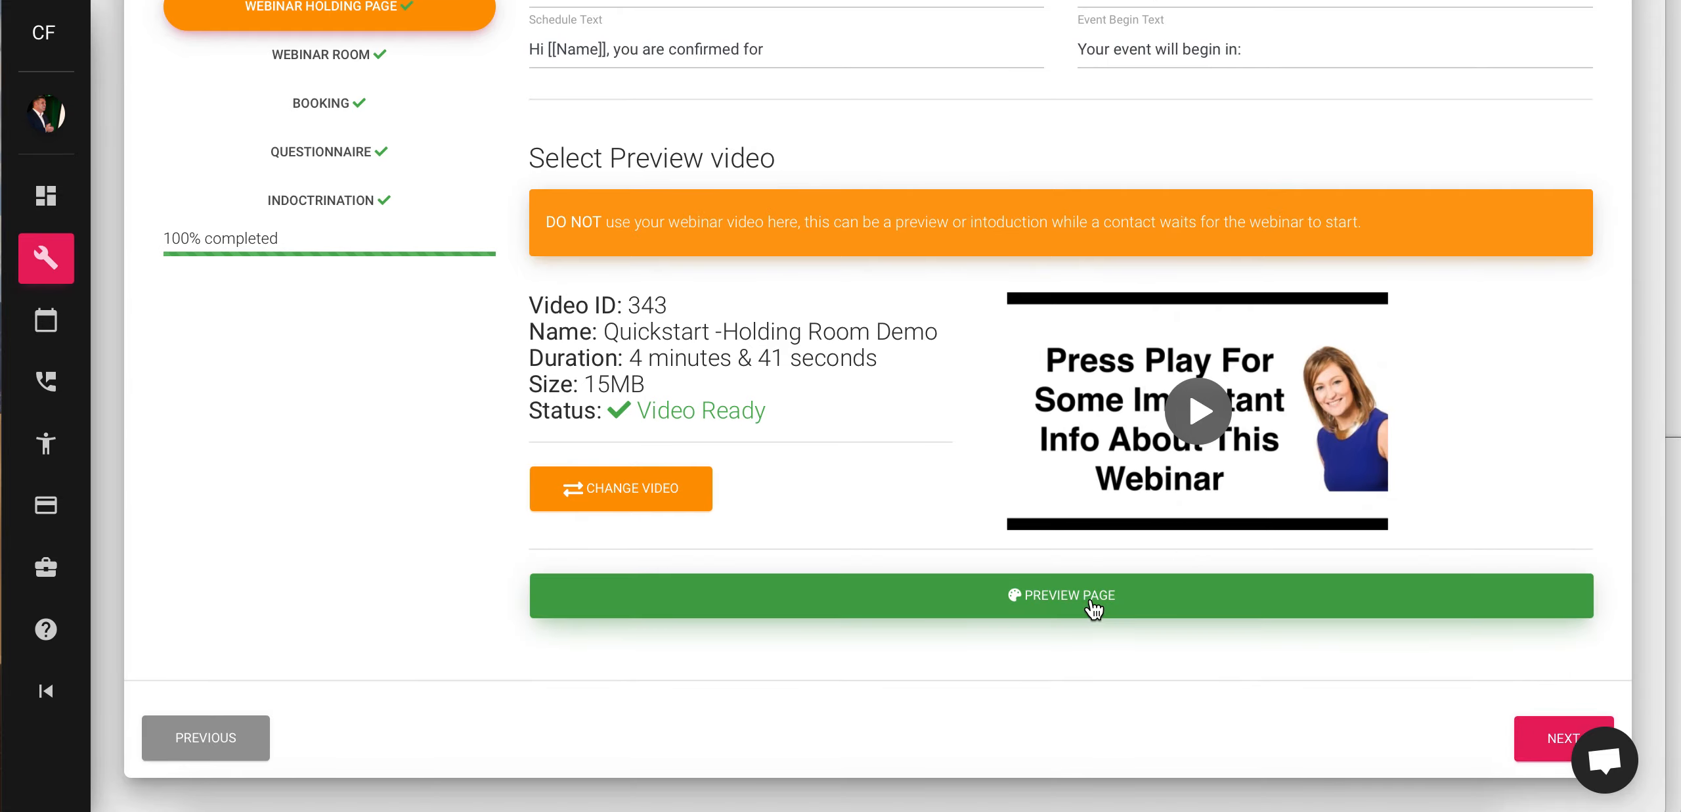
{"action": "left_click", "coordinate": [1093, 609]}
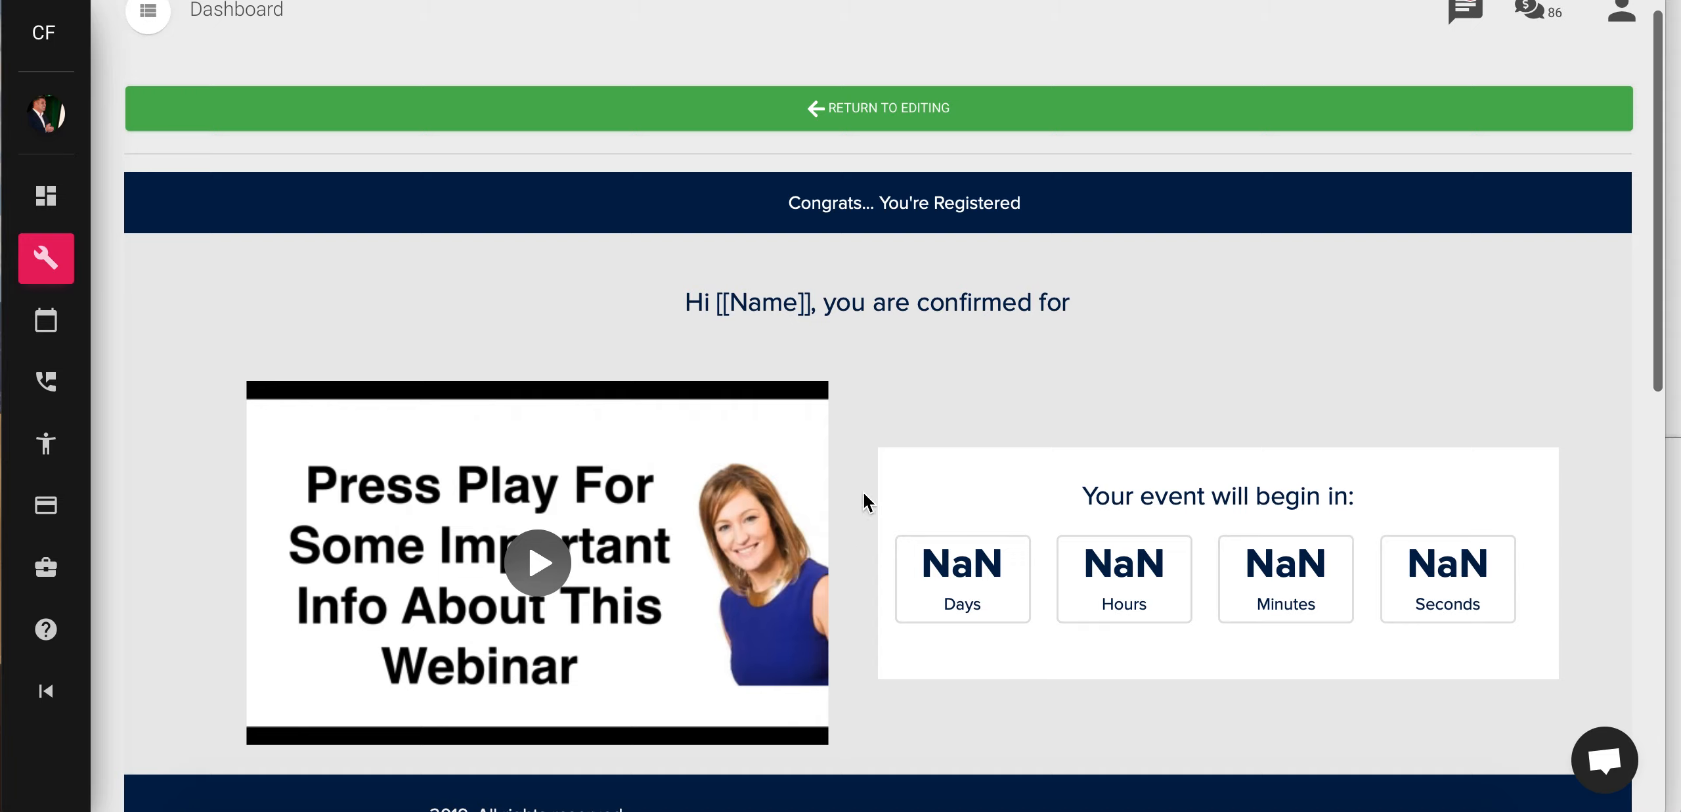
{"action": "scroll", "coordinate": [414, 229], "scroll_direction": "down", "scroll_amount": 2}
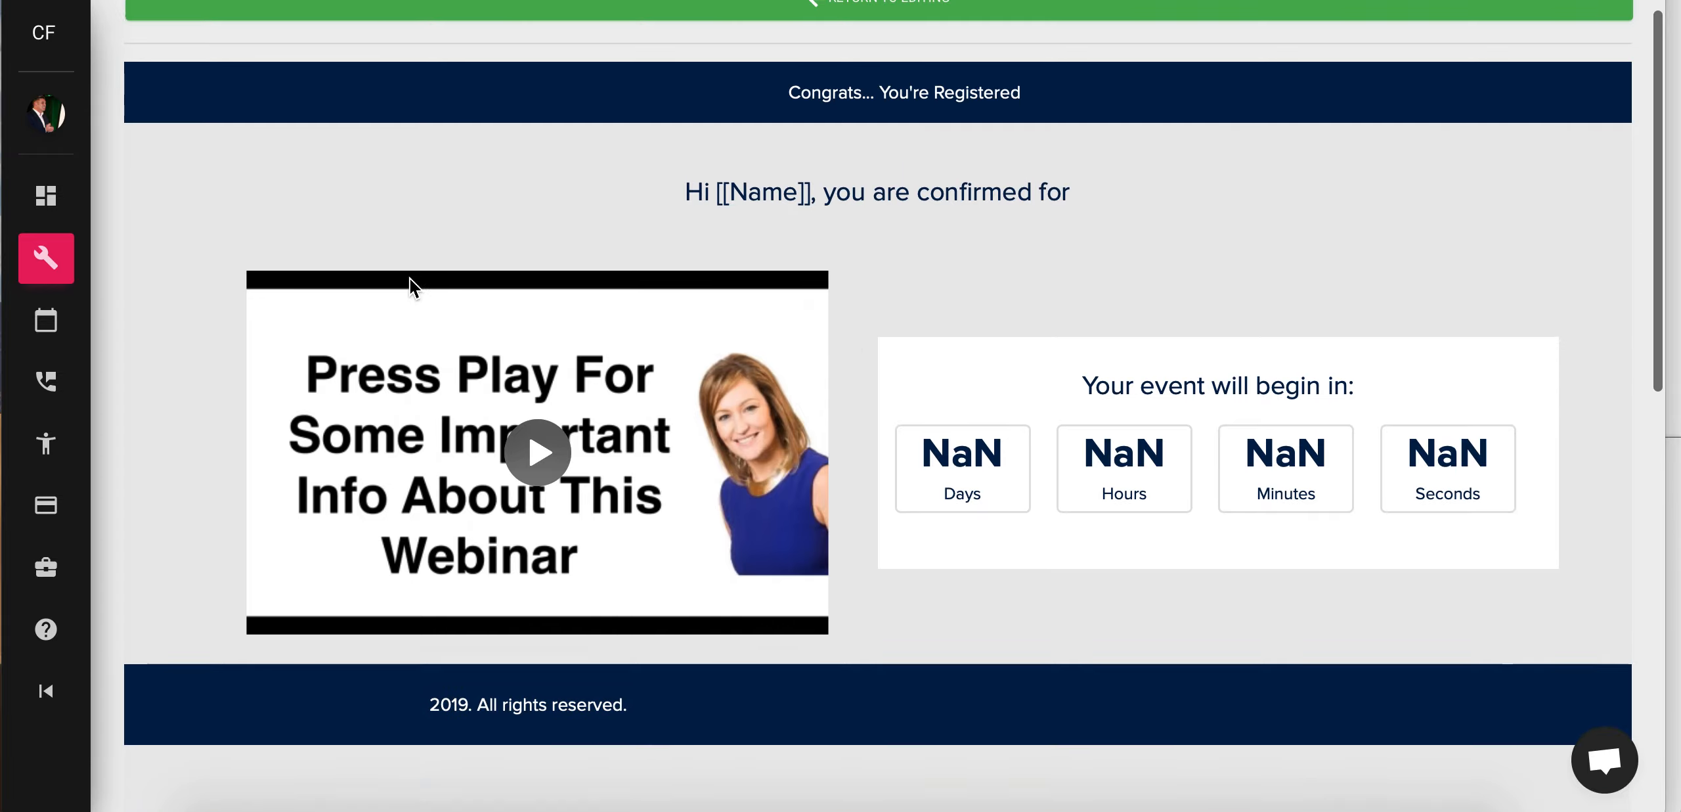
{"action": "scroll", "coordinate": [412, 282], "scroll_direction": "up", "scroll_amount": 3}
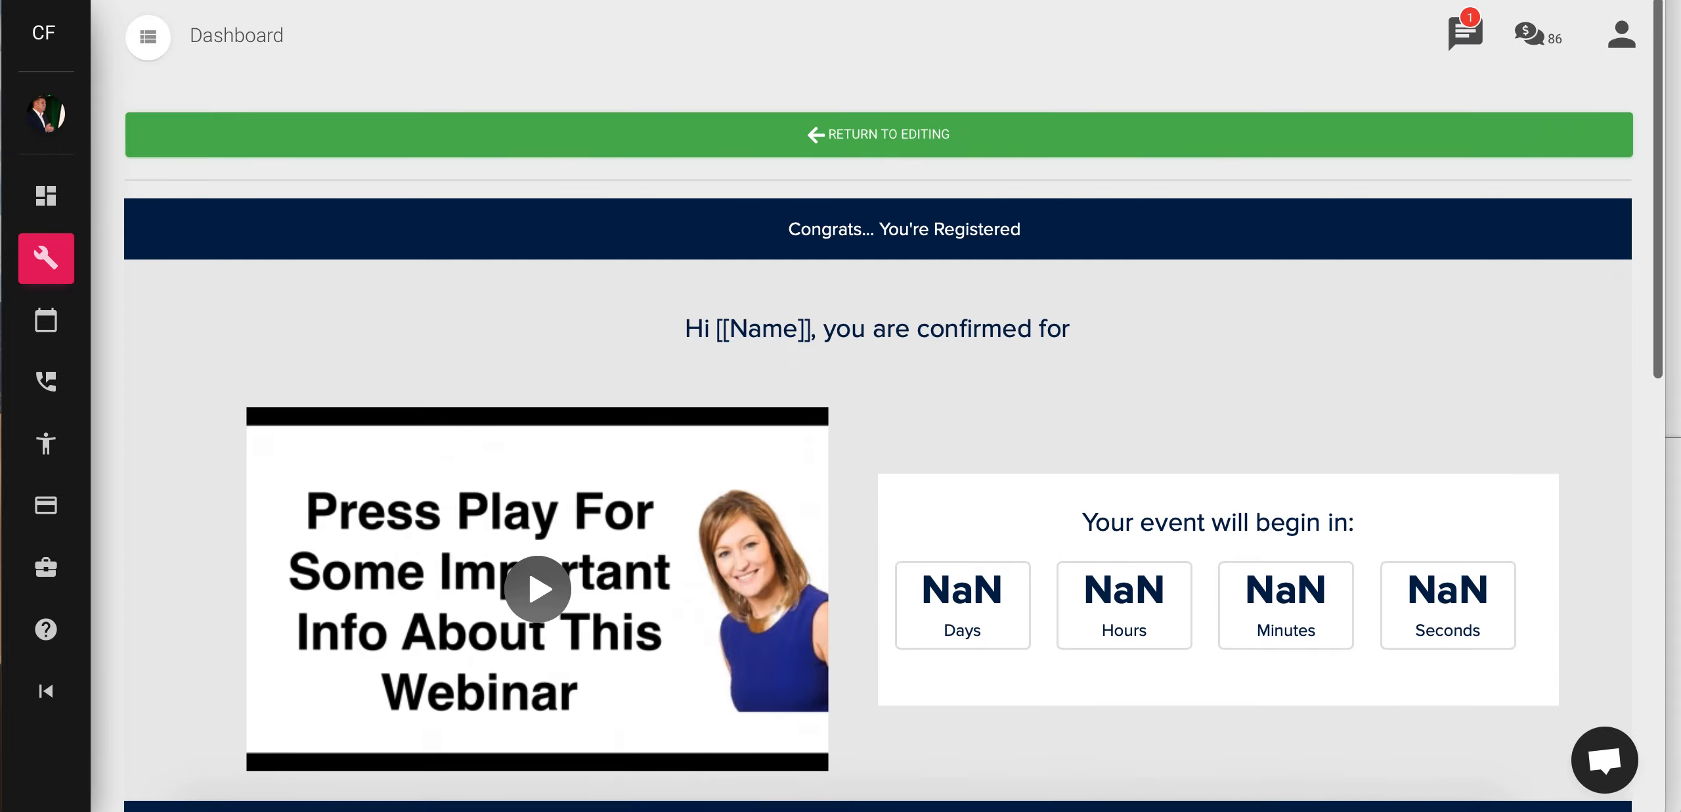
{"action": "left_click", "coordinate": [267, 0]}
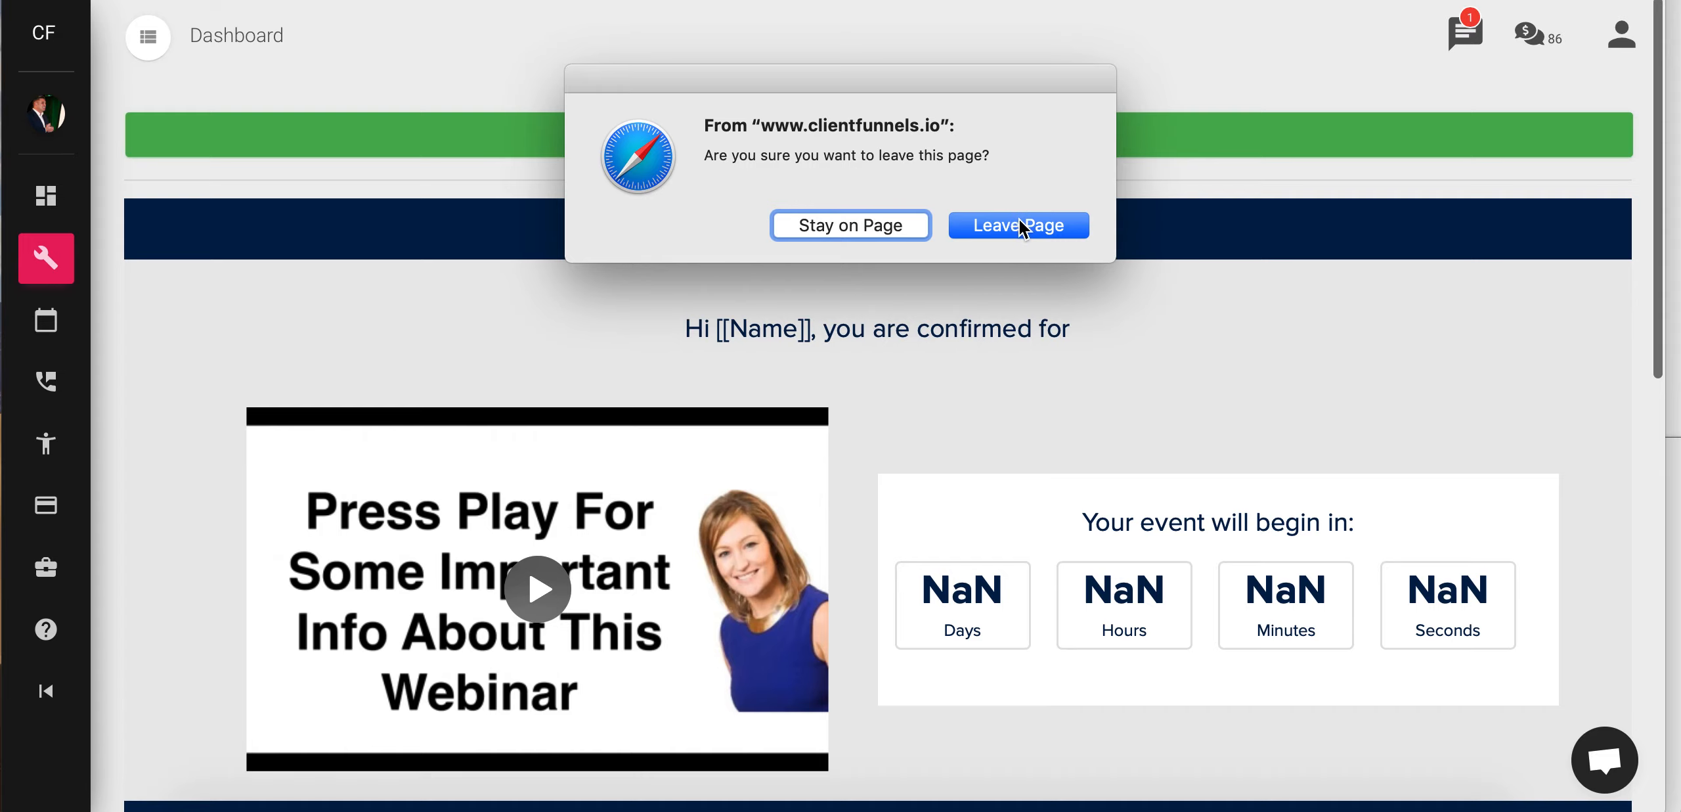
{"action": "left_click", "coordinate": [875, 226]}
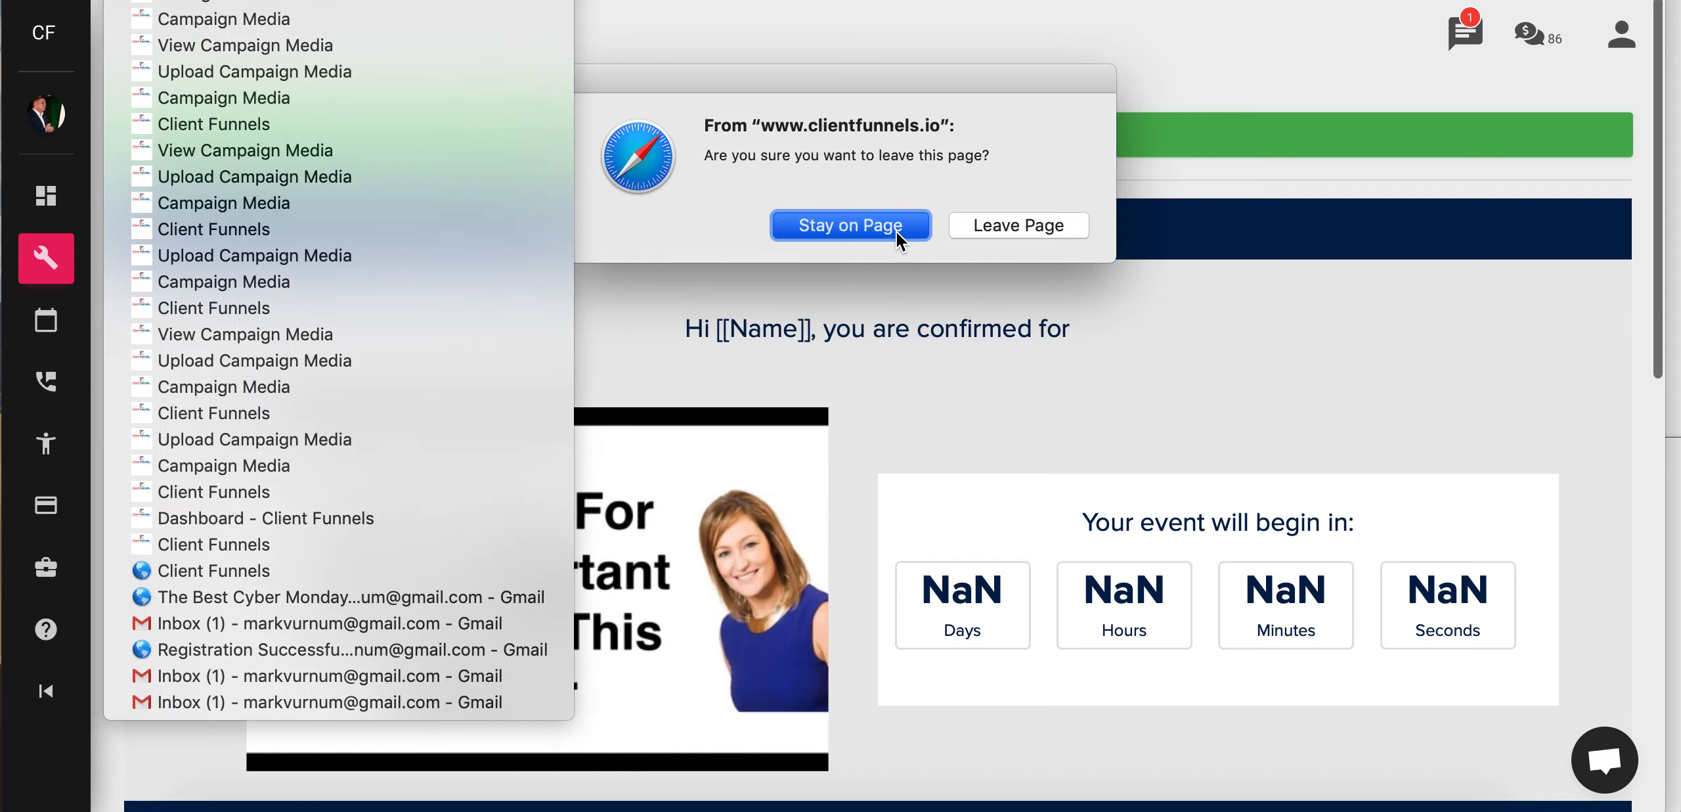
{"action": "left_click", "coordinate": [894, 230]}
{"action": "left_click", "coordinate": [922, 133]}
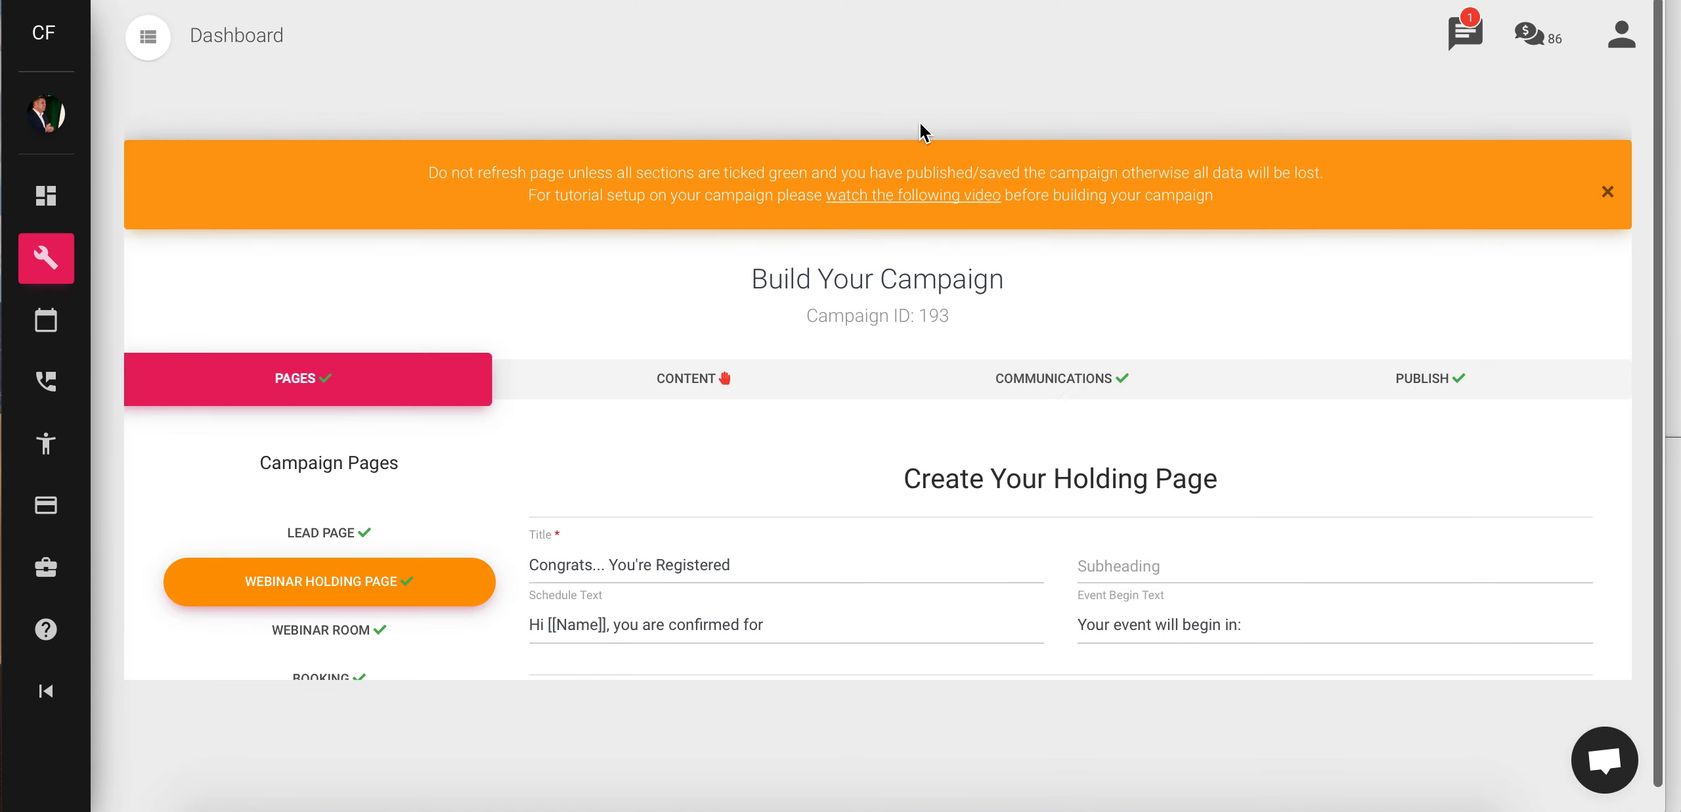
{"action": "scroll", "coordinate": [829, 499], "scroll_direction": "down", "scroll_amount": 6}
{"action": "scroll", "coordinate": [829, 502], "scroll_direction": "down", "scroll_amount": 1}
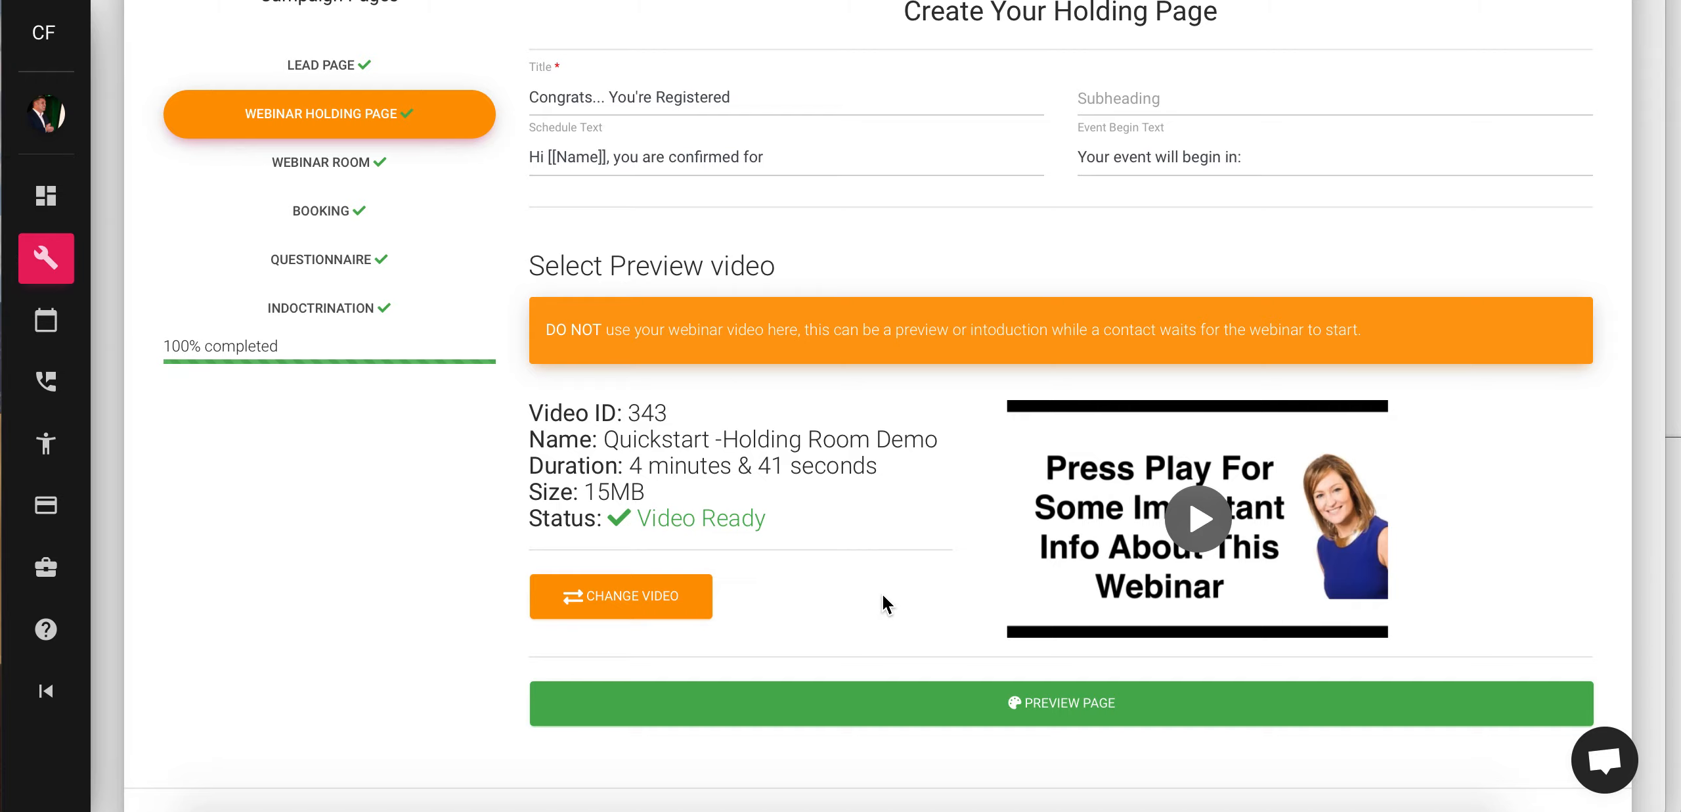
{"action": "scroll", "coordinate": [811, 664], "scroll_direction": "down", "scroll_amount": 2}
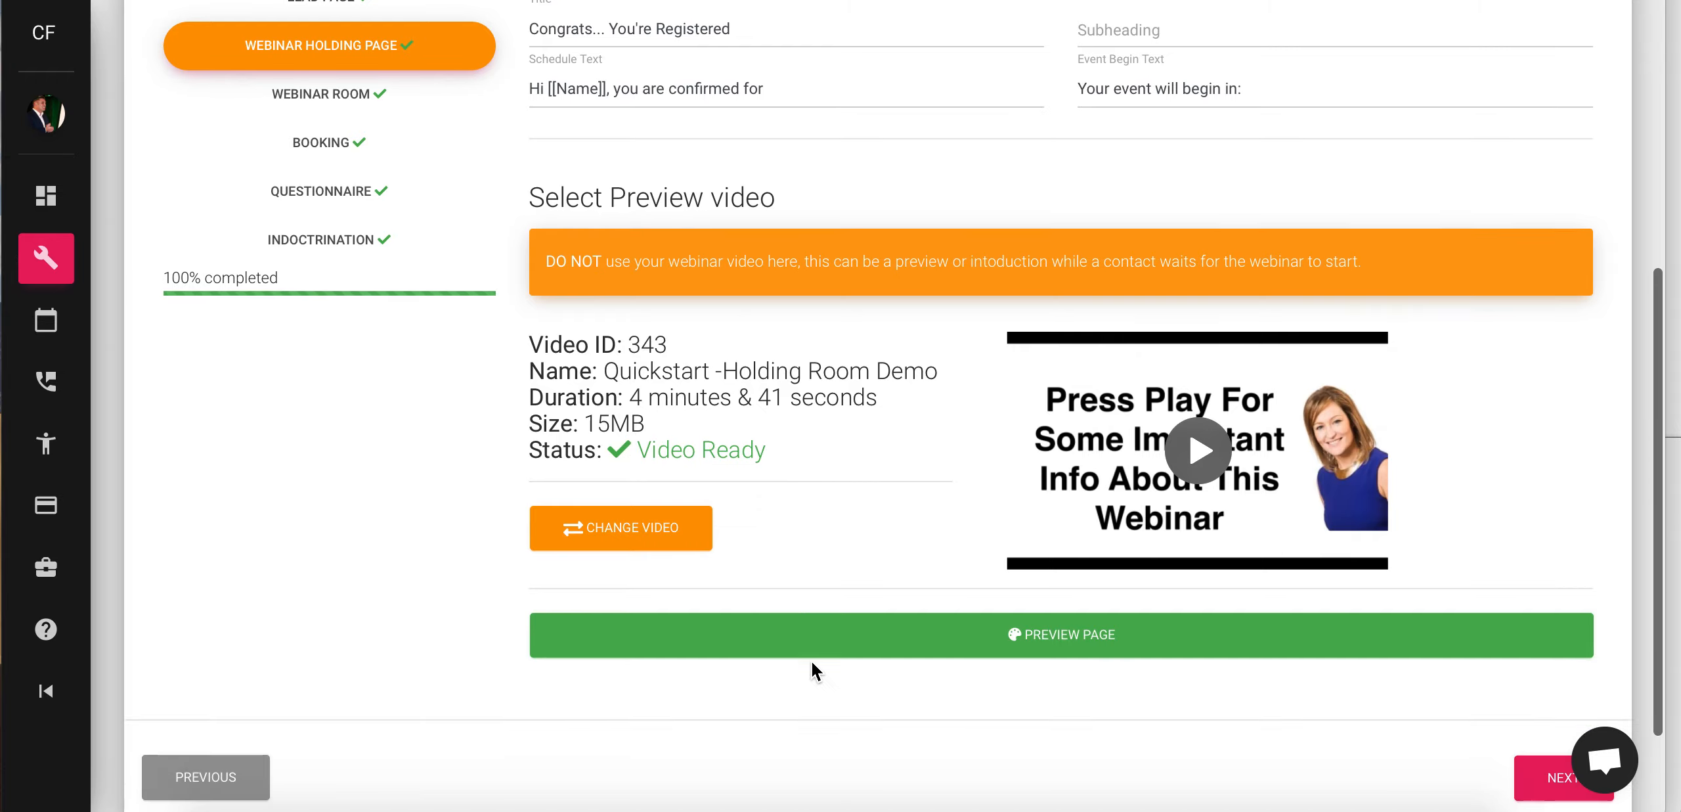
- Advance through the Webinar Room step to the Booking step's Webinar Booking Options
{"action": "scroll", "coordinate": [811, 654], "scroll_direction": "up", "scroll_amount": 1}
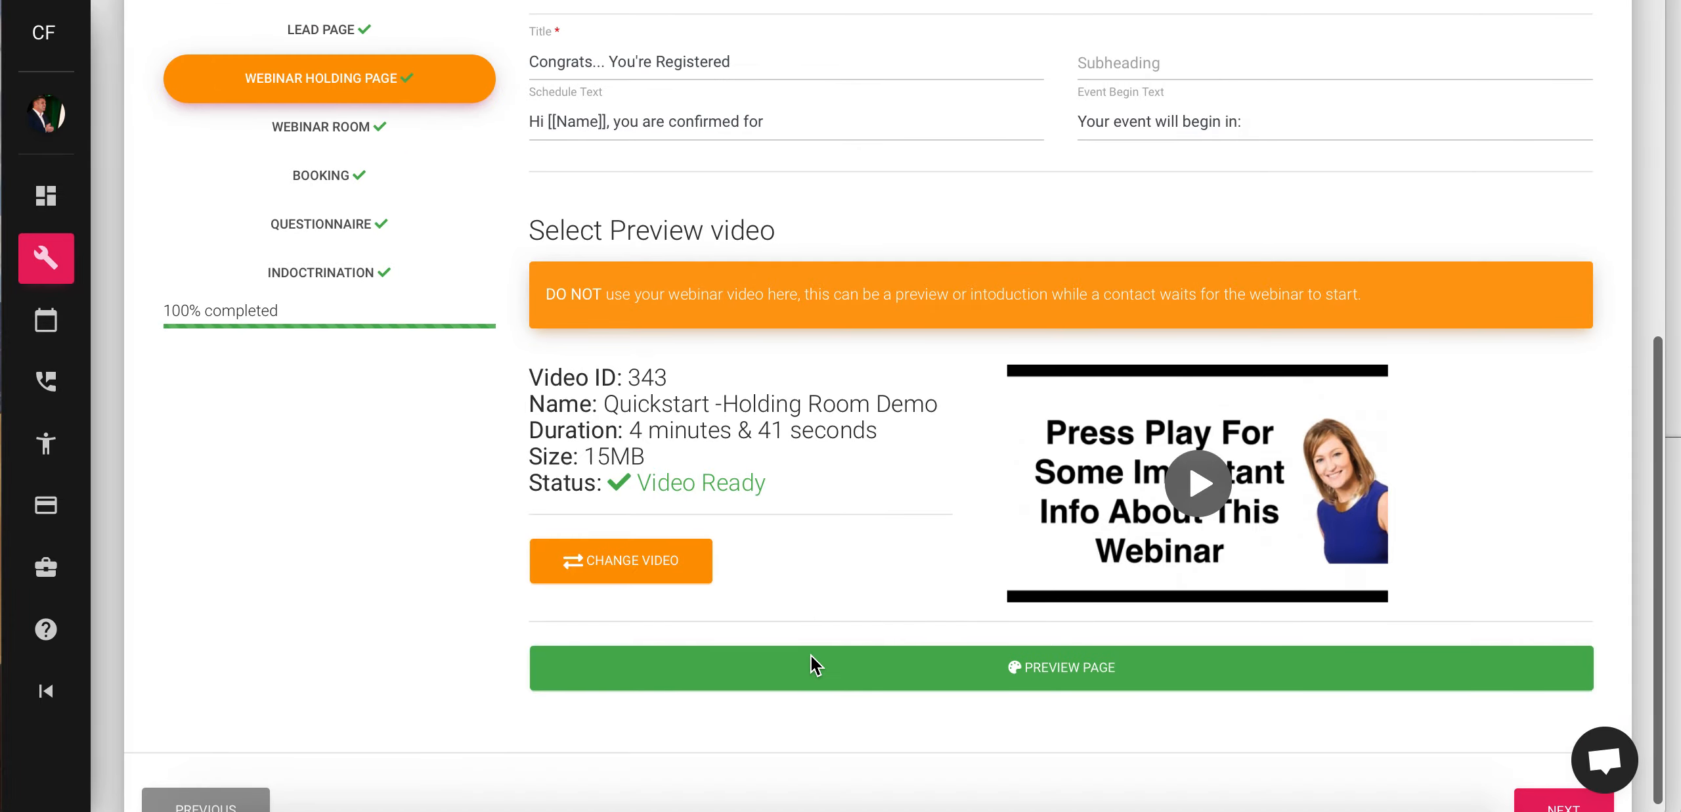
{"action": "scroll", "coordinate": [1051, 697], "scroll_direction": "down", "scroll_amount": 2}
{"action": "left_click", "coordinate": [1559, 719]}
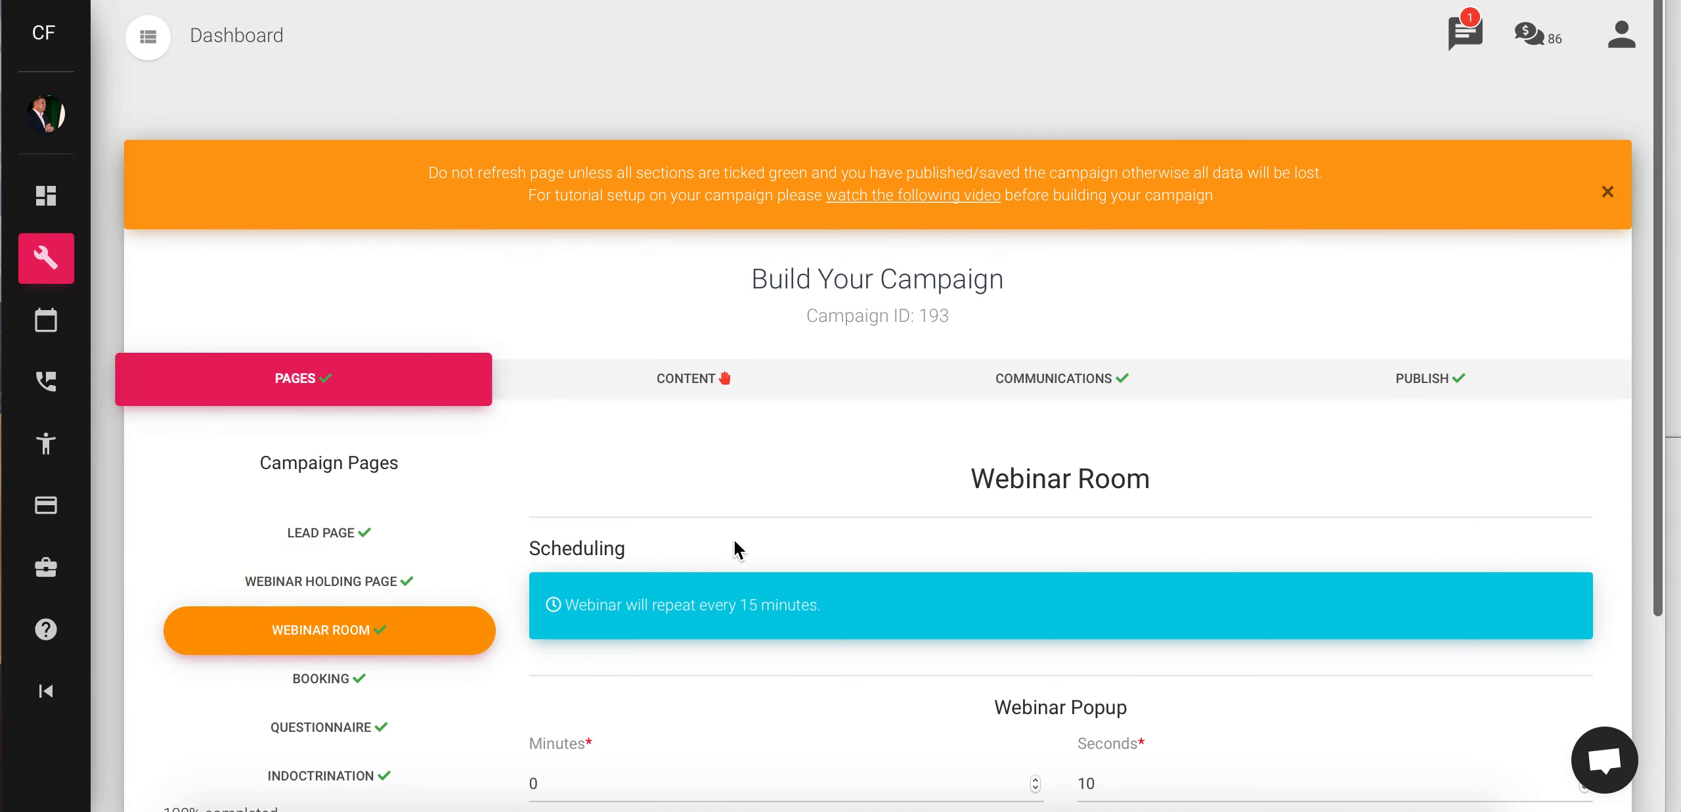
{"action": "scroll", "coordinate": [562, 626], "scroll_direction": "down", "scroll_amount": 4}
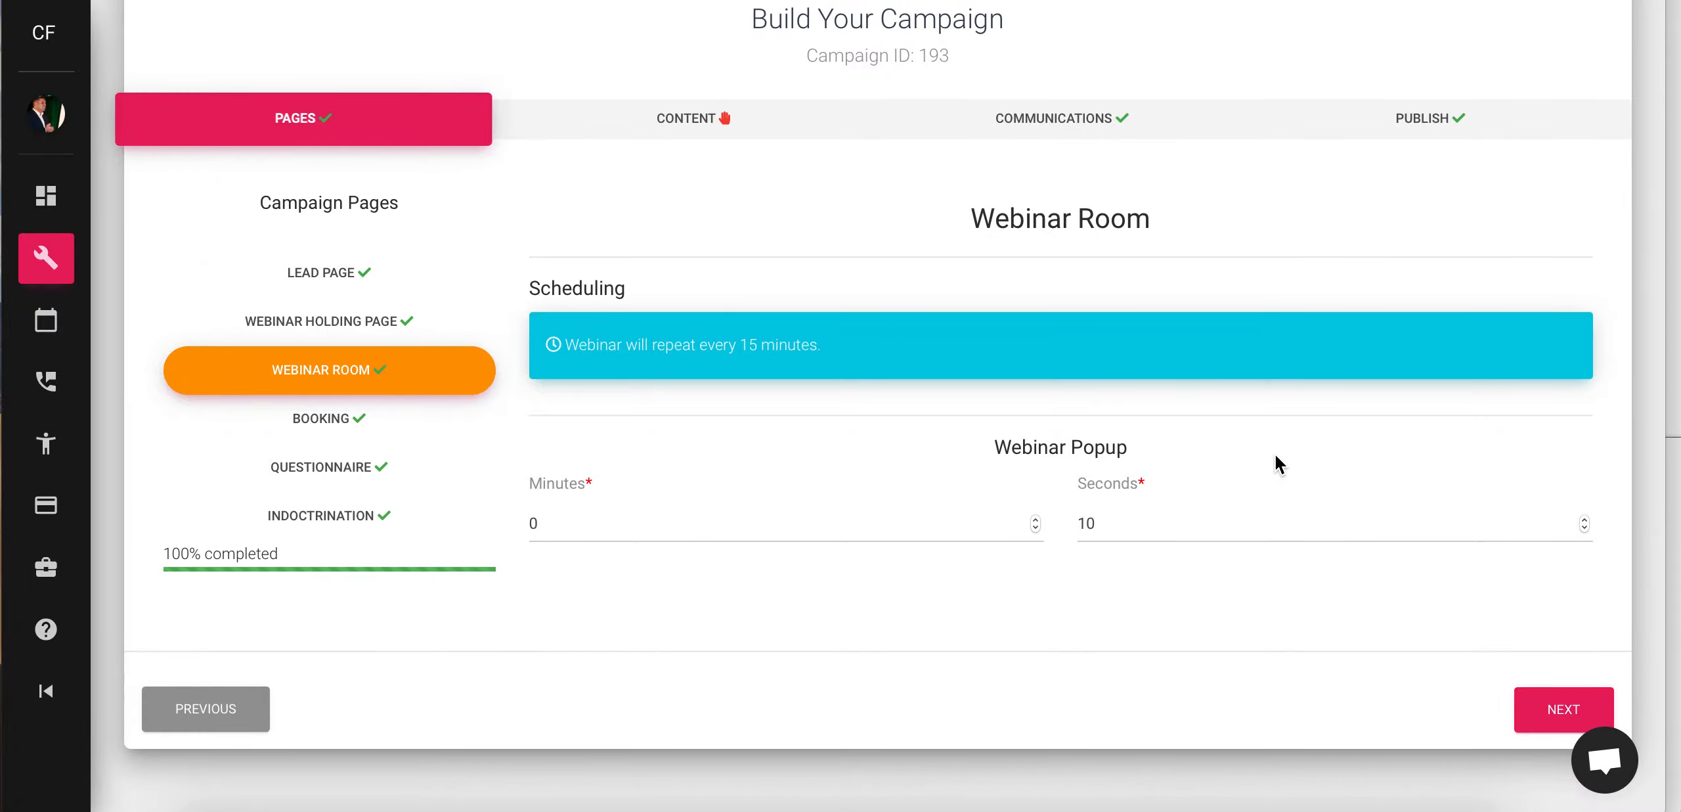
{"action": "left_click", "coordinate": [1545, 712]}
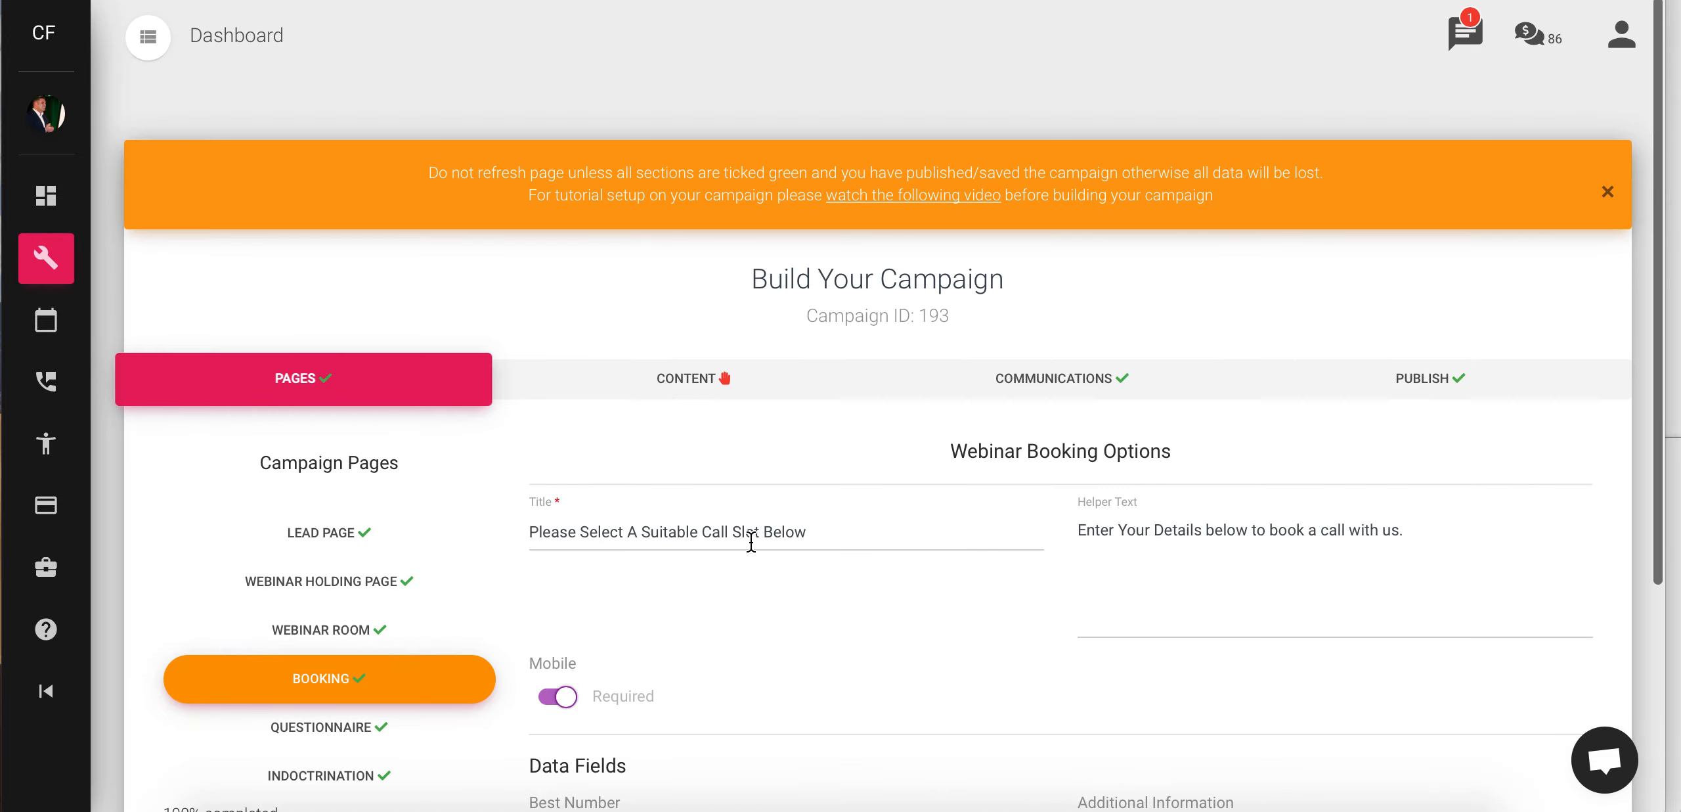
{"action": "scroll", "coordinate": [886, 618], "scroll_direction": "down", "scroll_amount": 4}
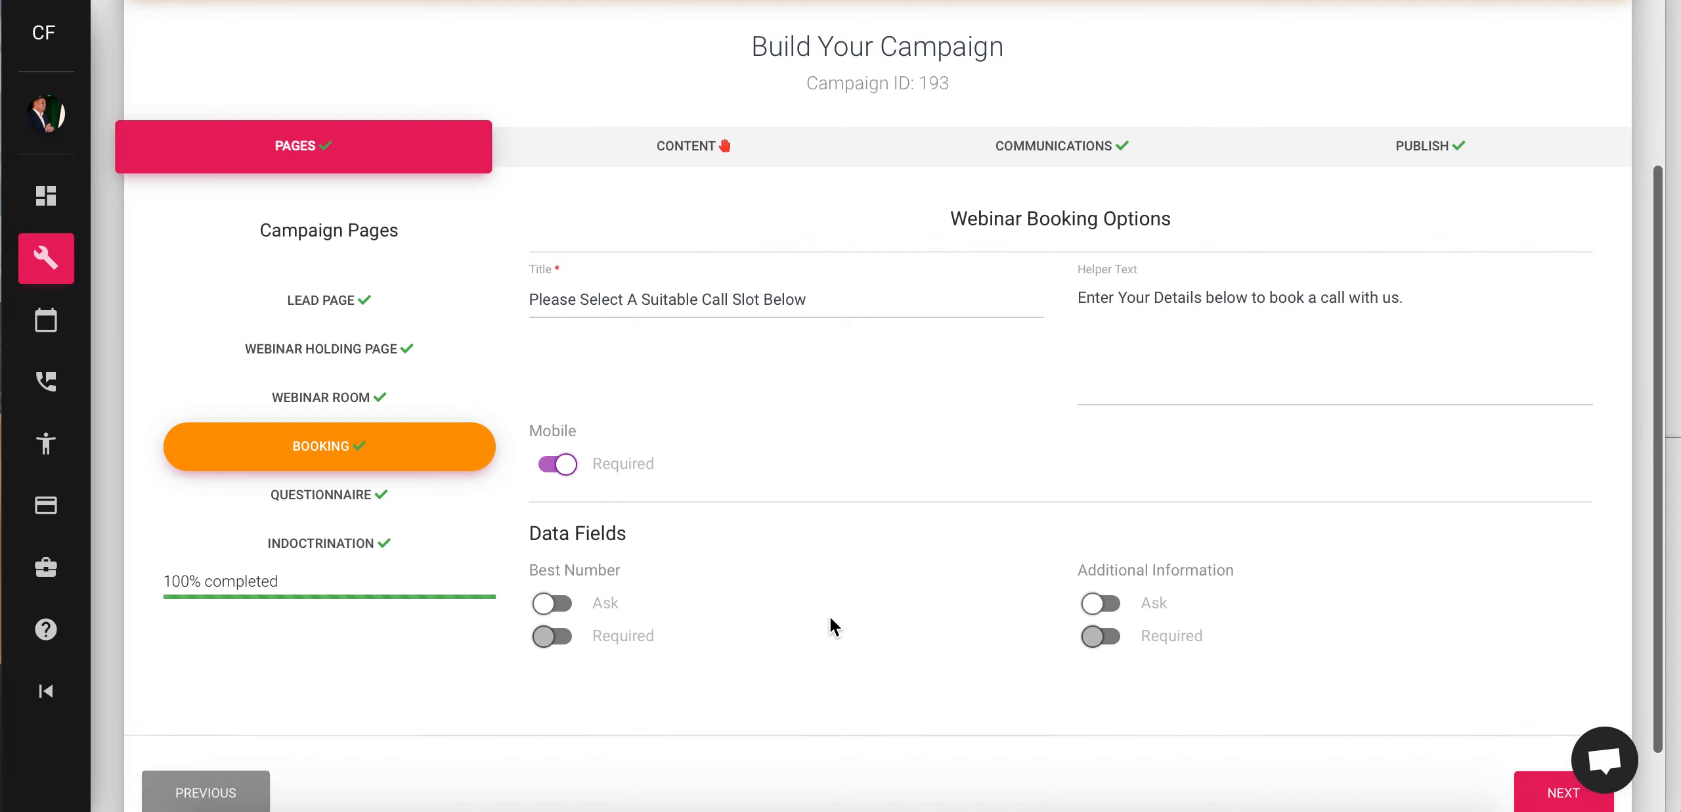
{"action": "scroll", "coordinate": [1088, 636], "scroll_direction": "down", "scroll_amount": 1}
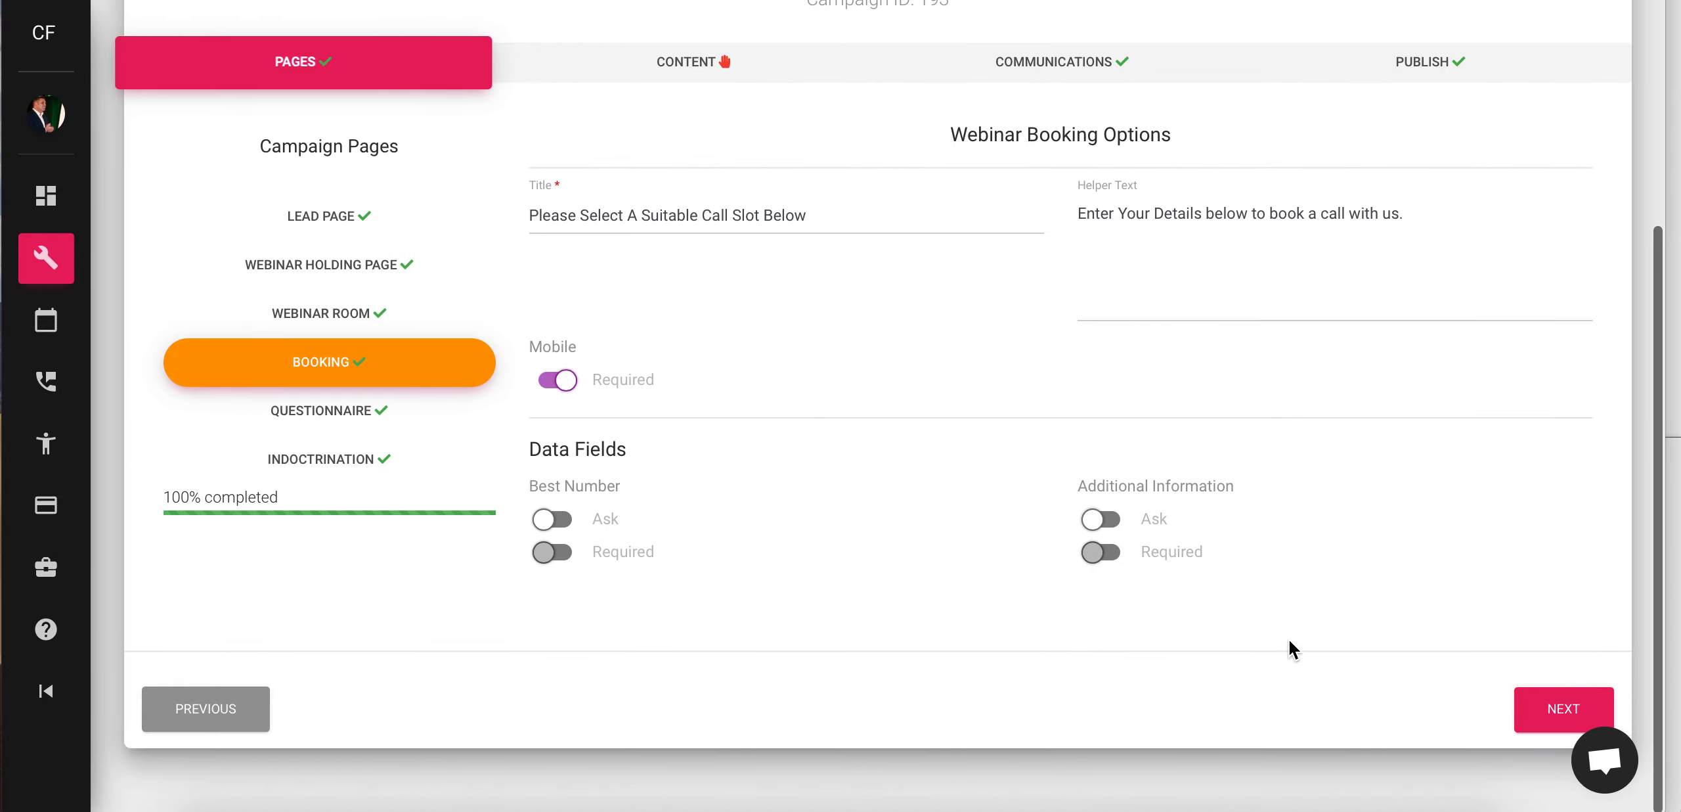
- Advance to the Questionnaire step and review its list of questions
{"action": "left_click", "coordinate": [1530, 708]}
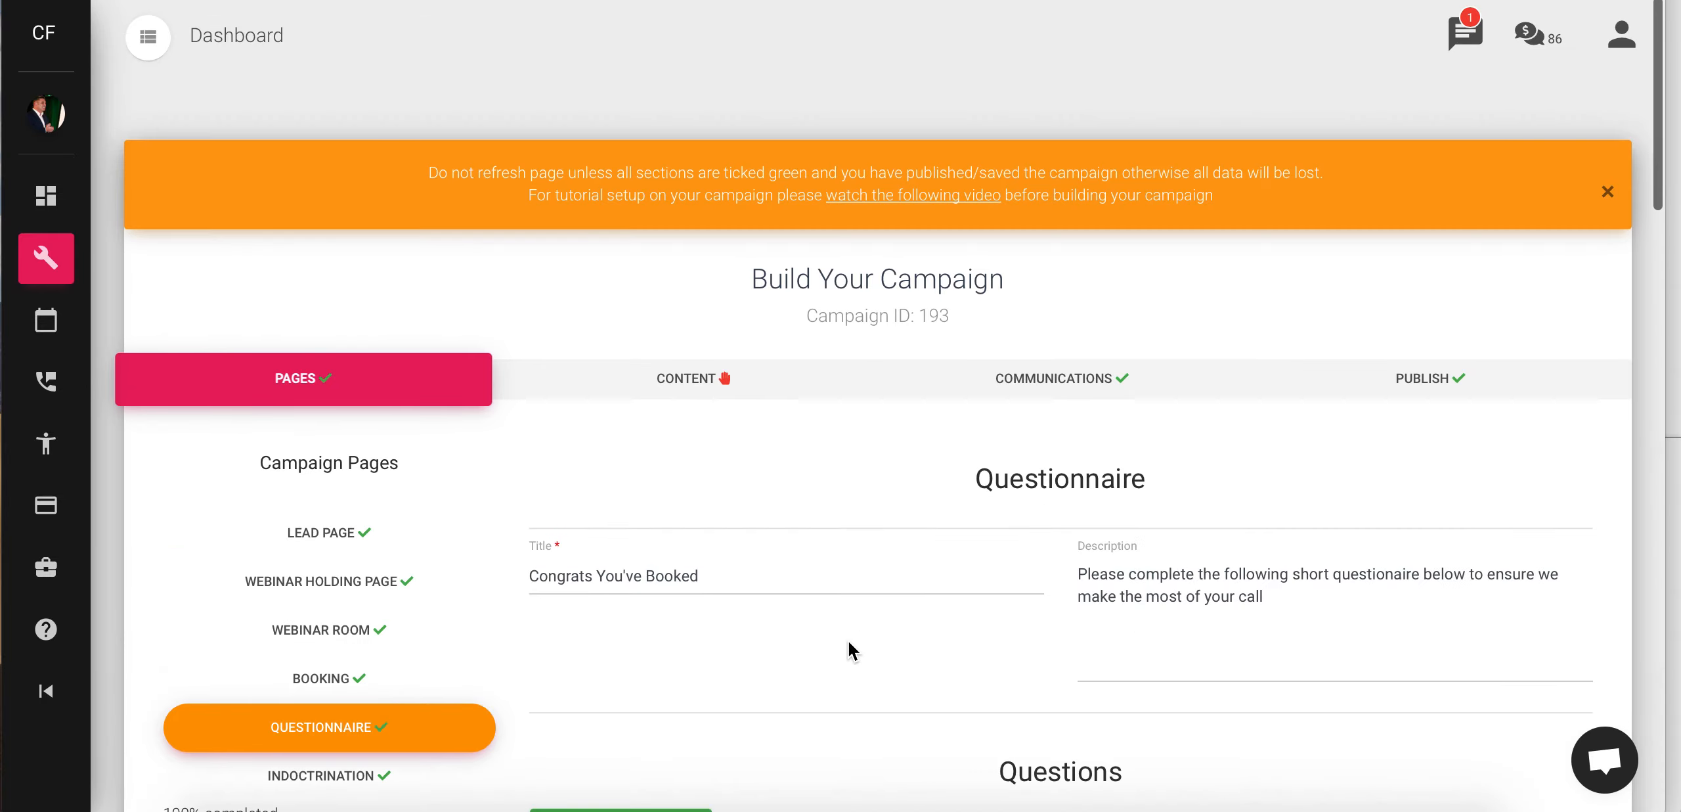
{"action": "scroll", "coordinate": [848, 639], "scroll_direction": "down", "scroll_amount": 2}
{"action": "scroll", "coordinate": [793, 604], "scroll_direction": "down", "scroll_amount": 5}
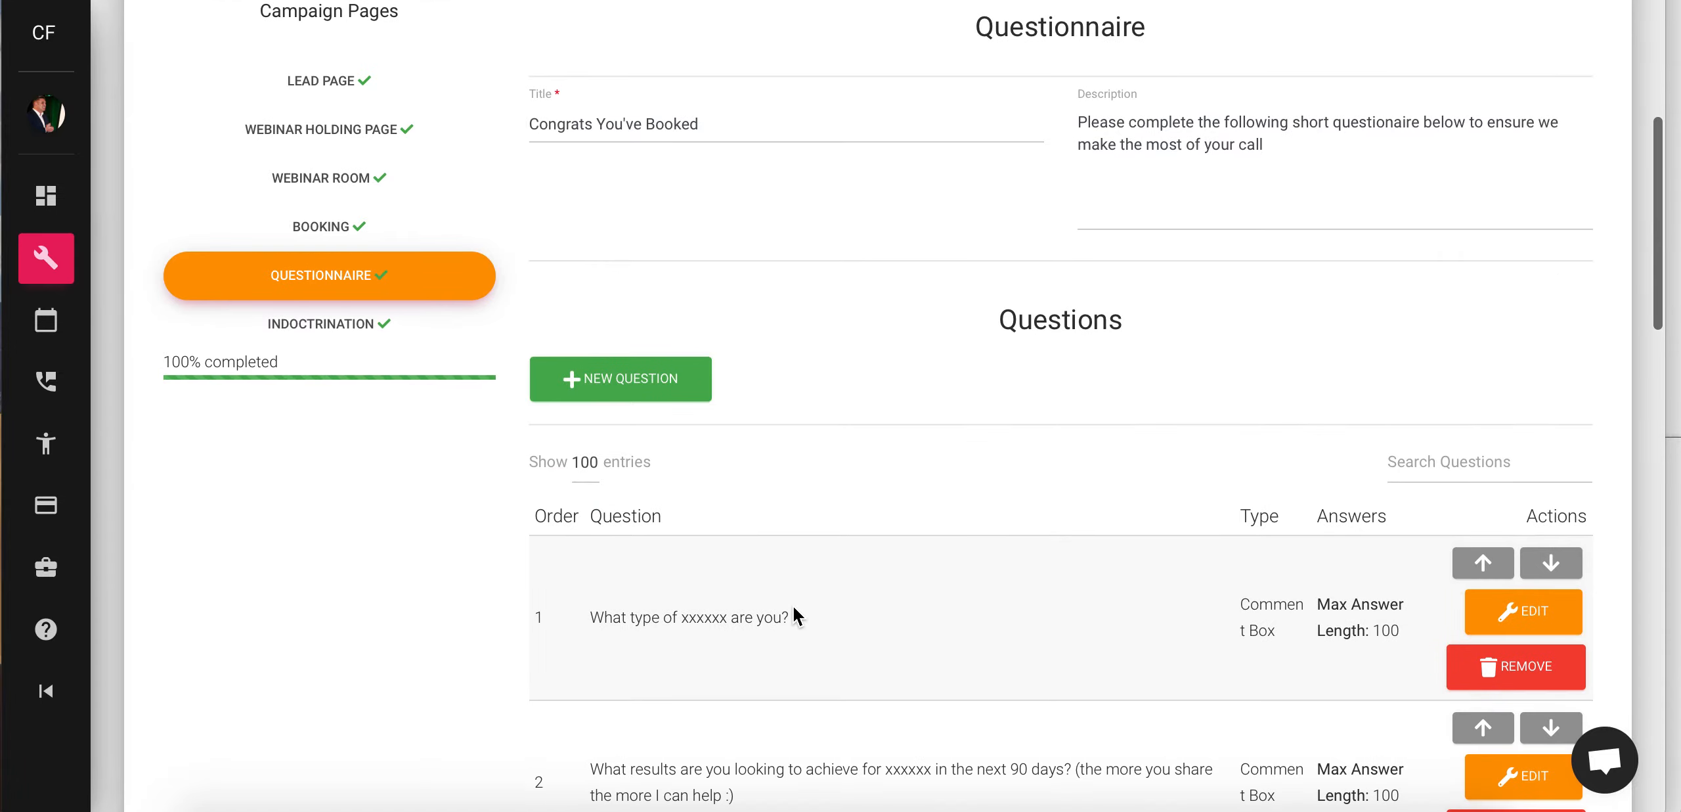
{"action": "scroll", "coordinate": [793, 605], "scroll_direction": "down", "scroll_amount": 2}
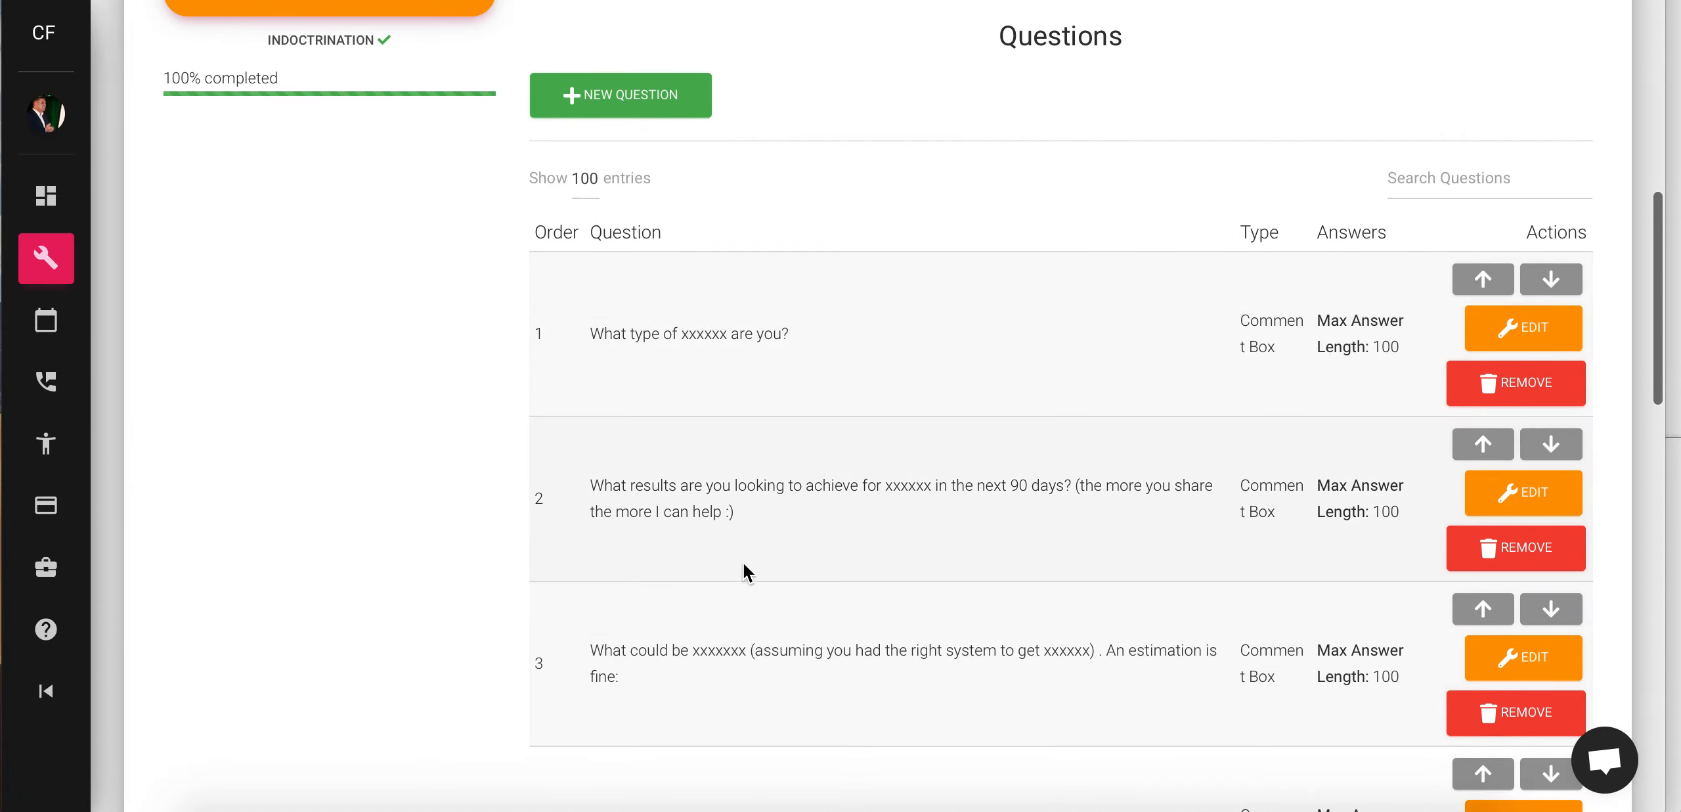
{"action": "scroll", "coordinate": [743, 571], "scroll_direction": "down", "scroll_amount": 2}
{"action": "scroll", "coordinate": [776, 610], "scroll_direction": "down", "scroll_amount": 8}
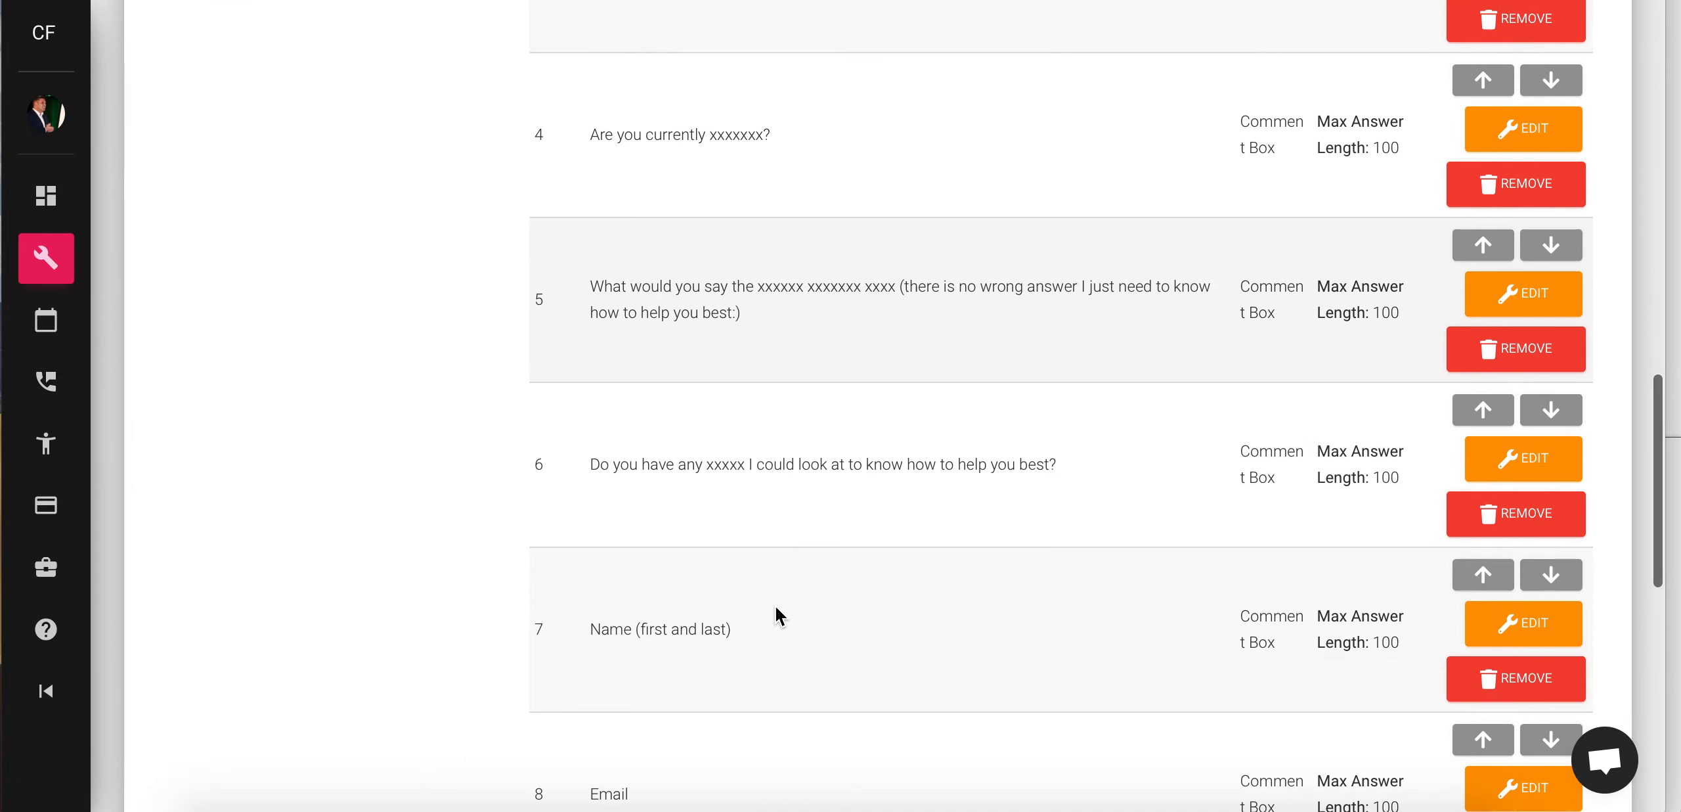
{"action": "scroll", "coordinate": [775, 605], "scroll_direction": "down", "scroll_amount": 10}
{"action": "scroll", "coordinate": [775, 604], "scroll_direction": "up", "scroll_amount": 5}
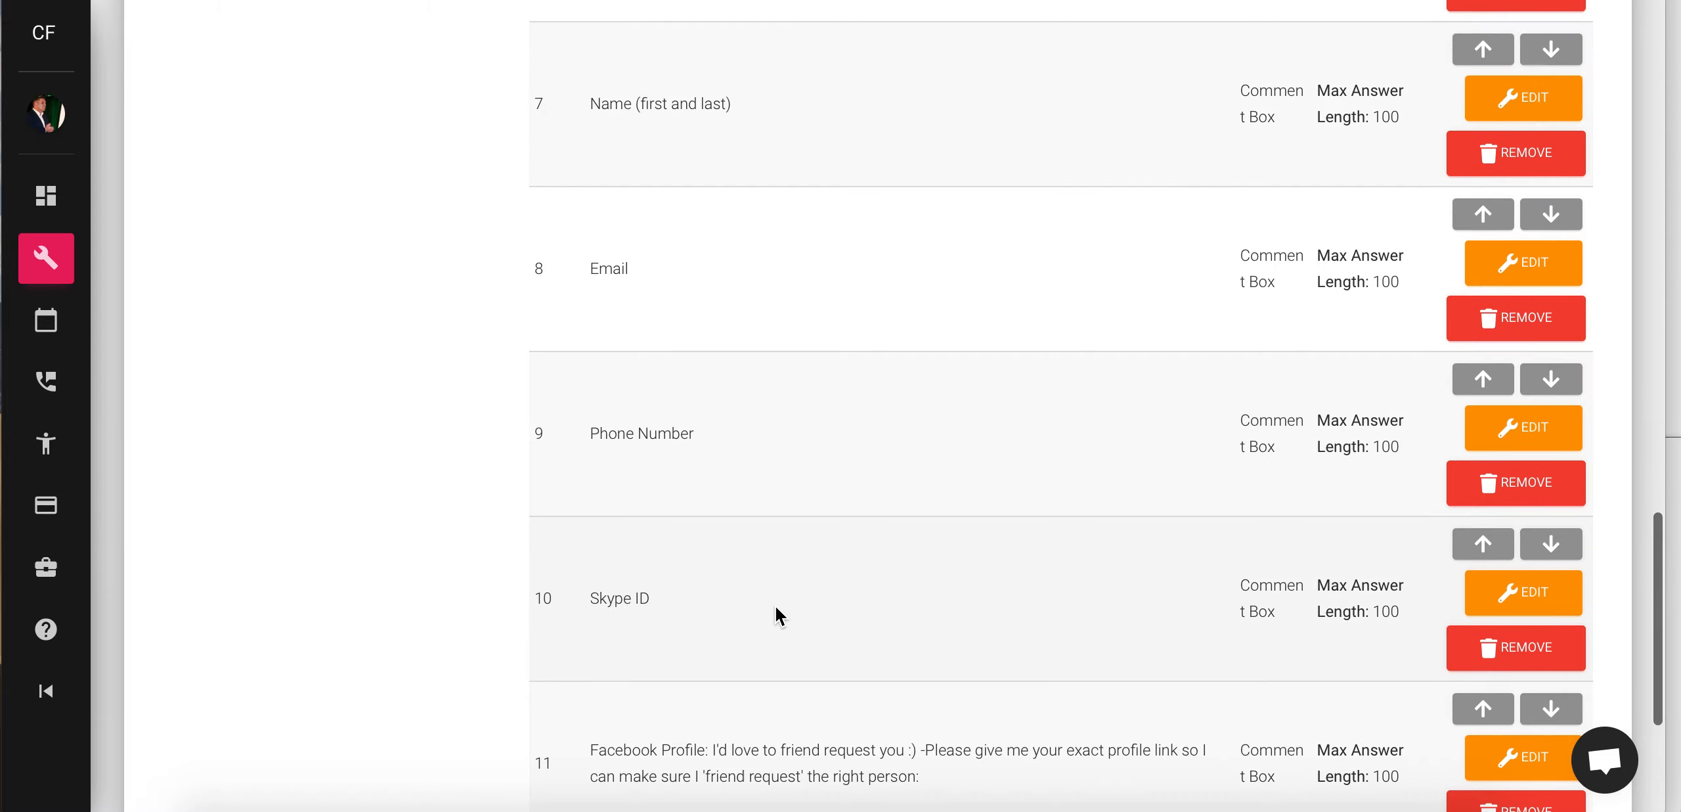
{"action": "scroll", "coordinate": [775, 604], "scroll_direction": "up", "scroll_amount": 18}
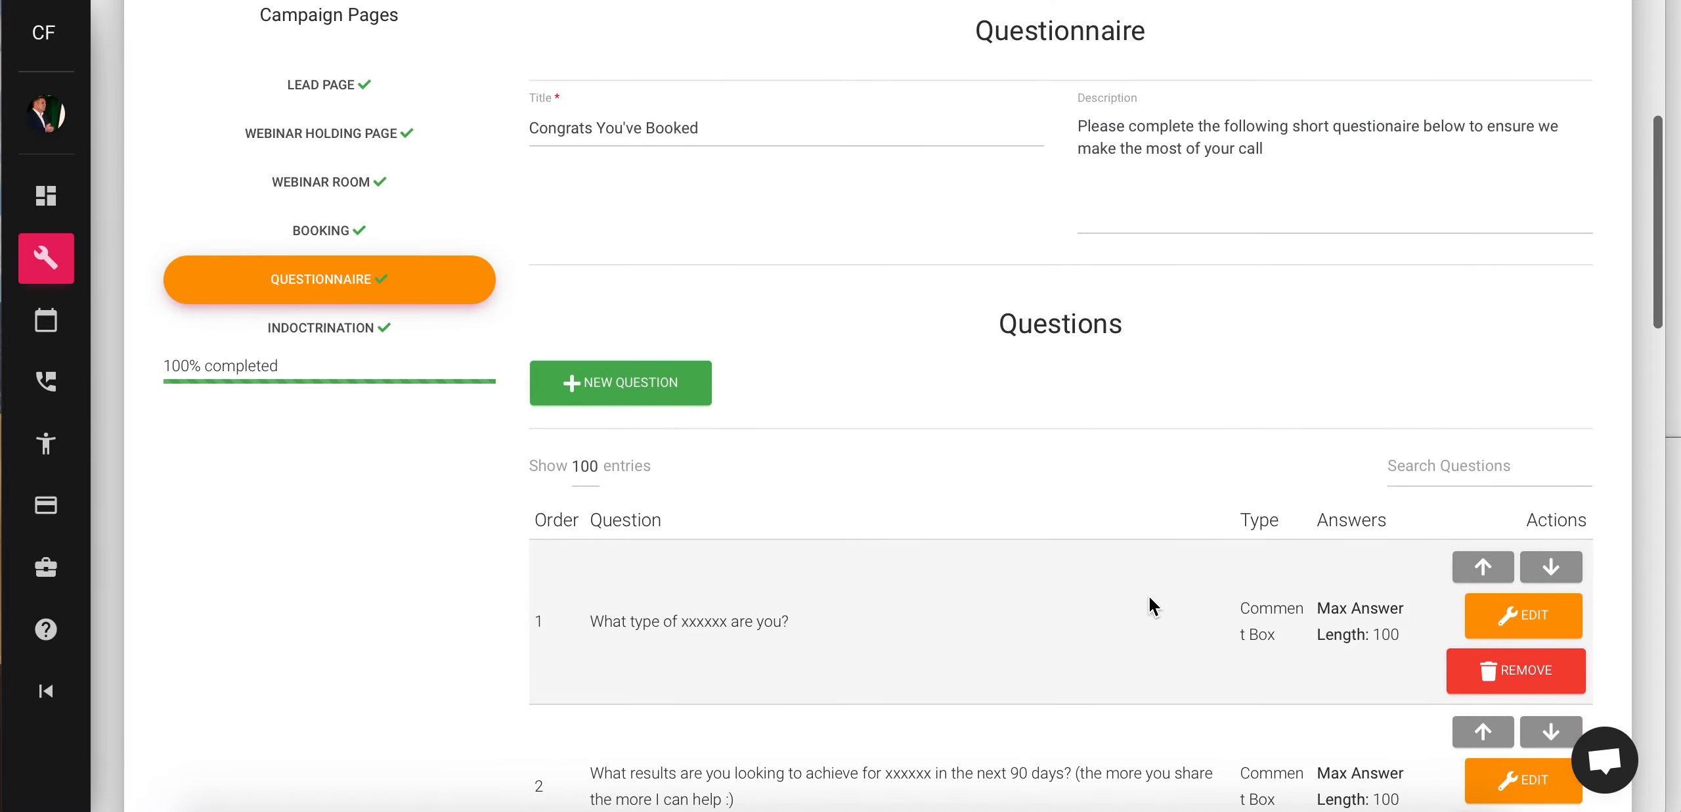
- Give question 1 a 1000-character maximum answer length, keeping Comment Box format
{"action": "left_click", "coordinate": [1521, 617]}
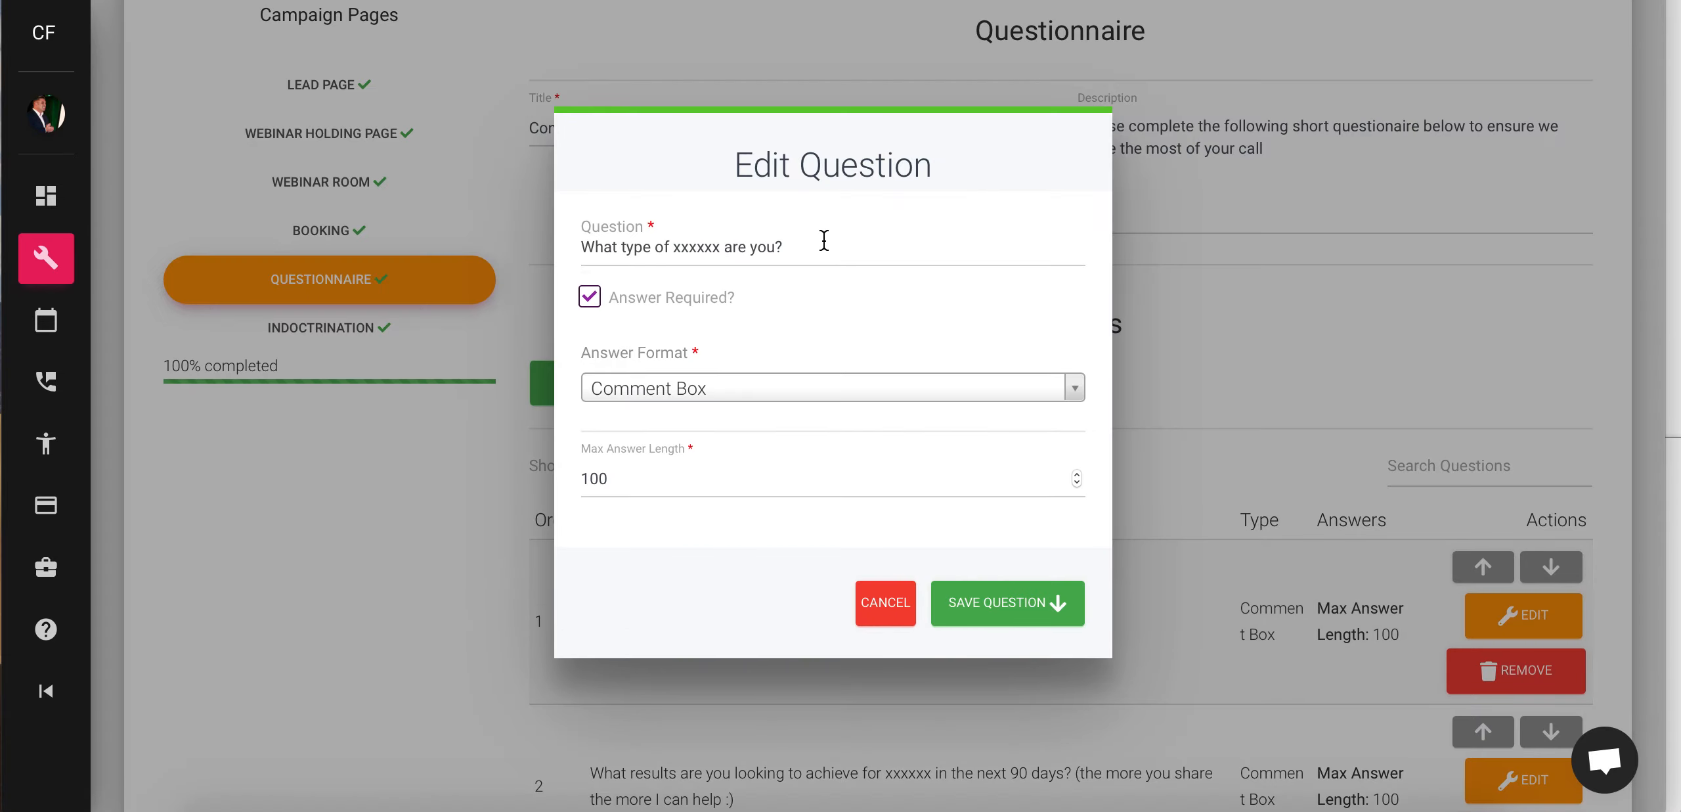
{"action": "left_click_drag", "start_coordinate": [824, 241], "coordinate": [558, 236]}
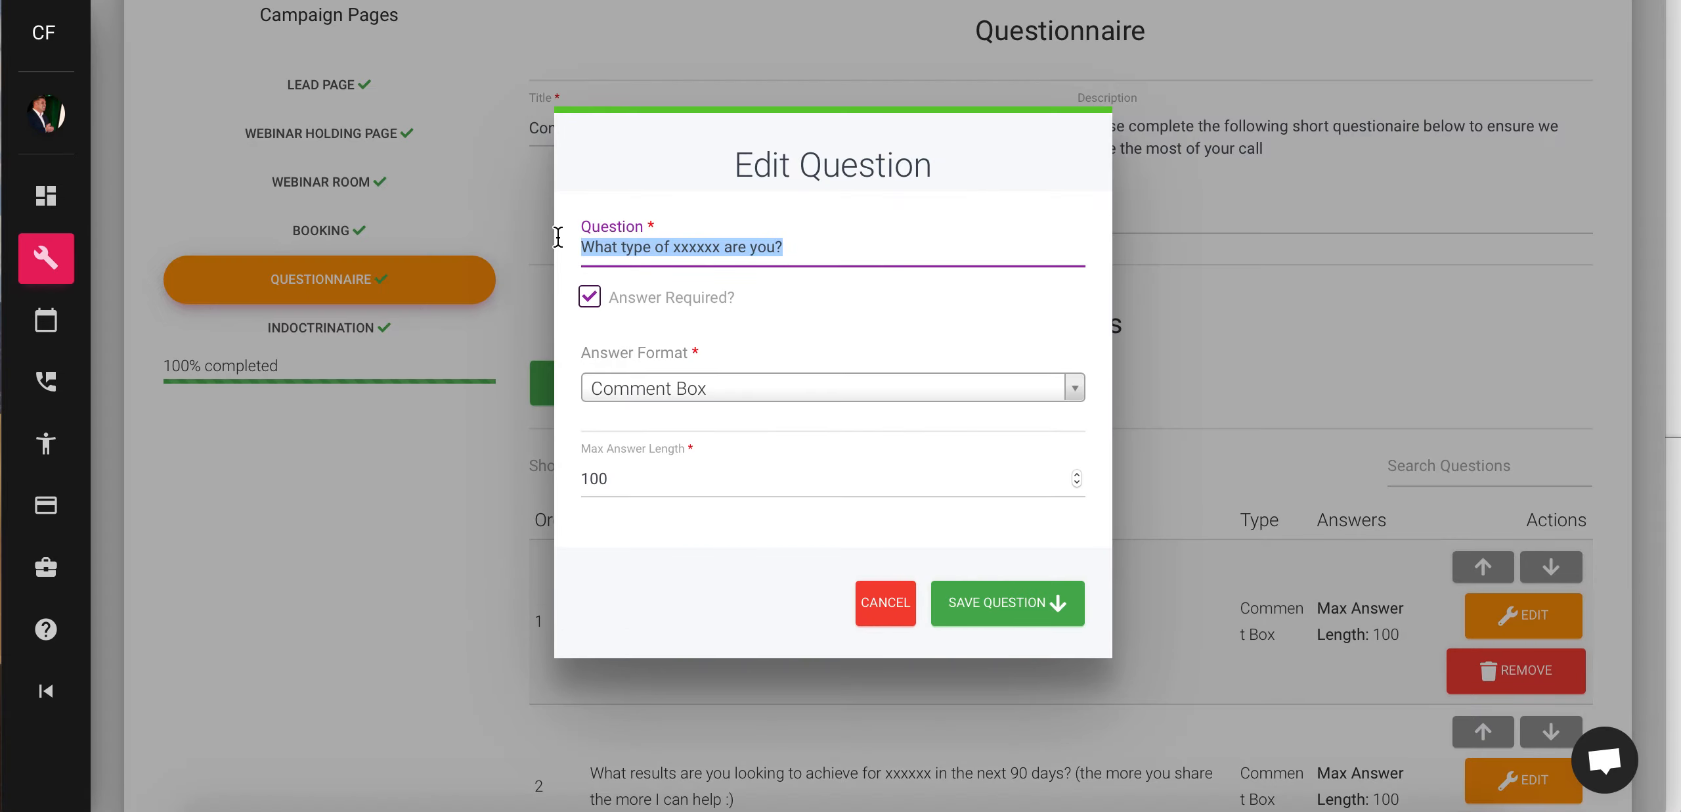
{"action": "left_click", "coordinate": [688, 392]}
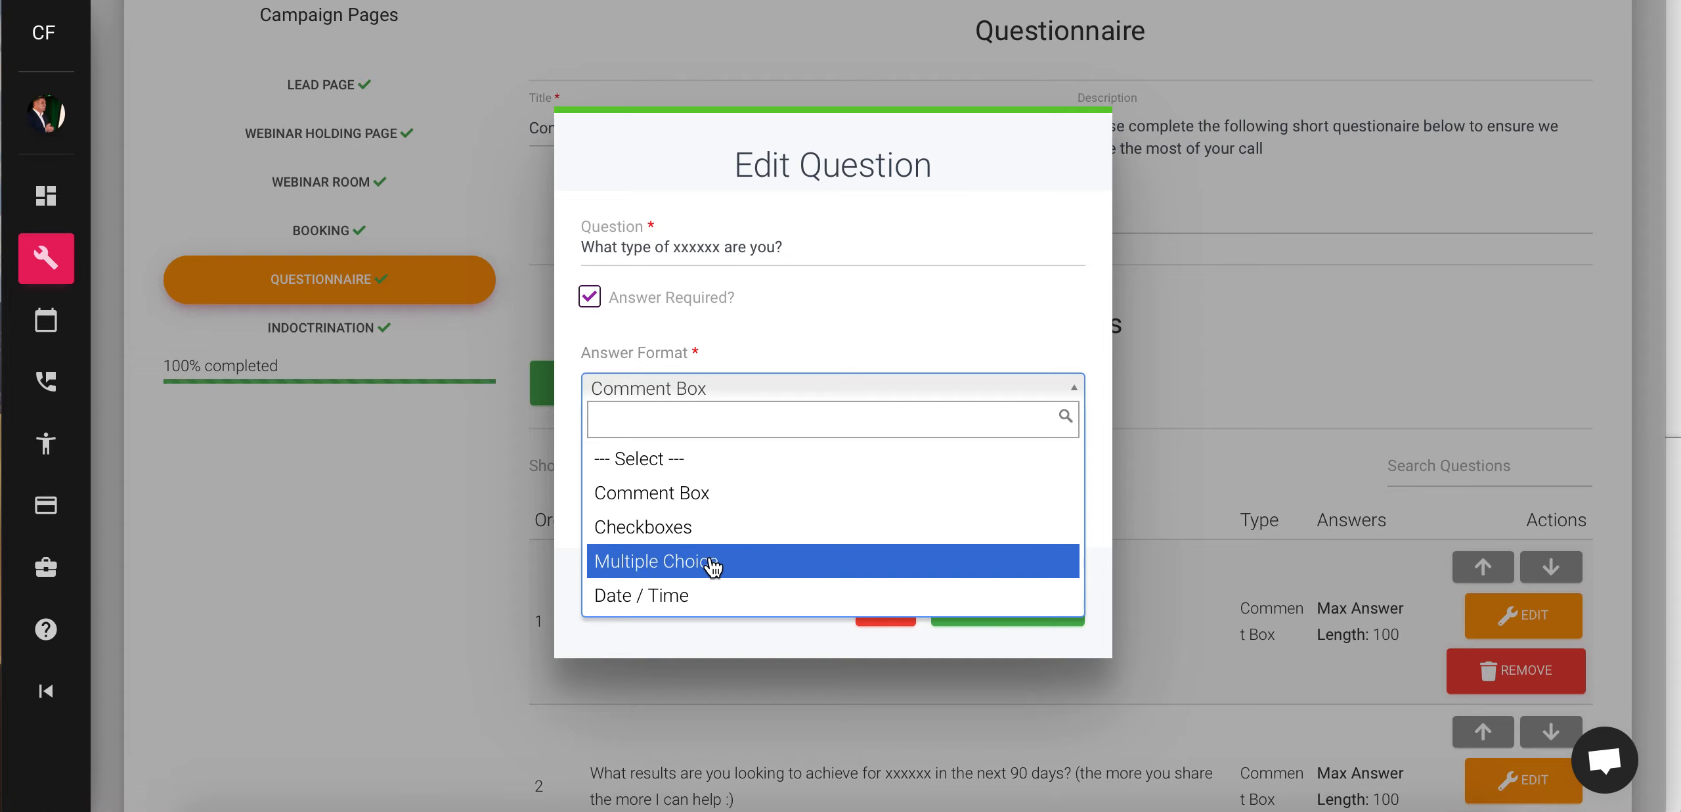
{"action": "left_click", "coordinate": [871, 339]}
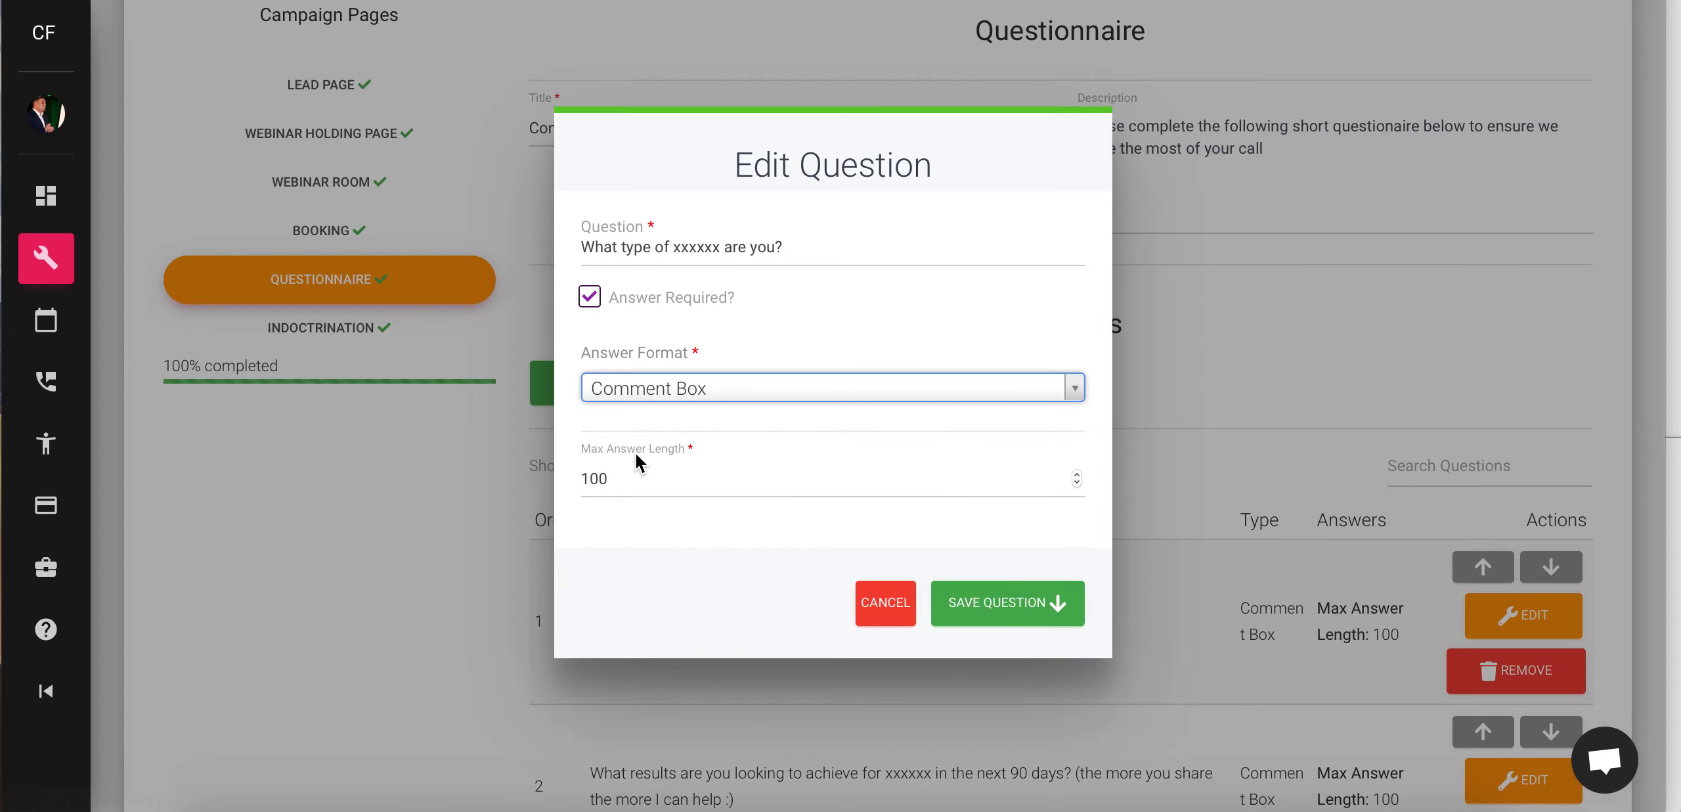
{"action": "left_click", "coordinate": [642, 477]}
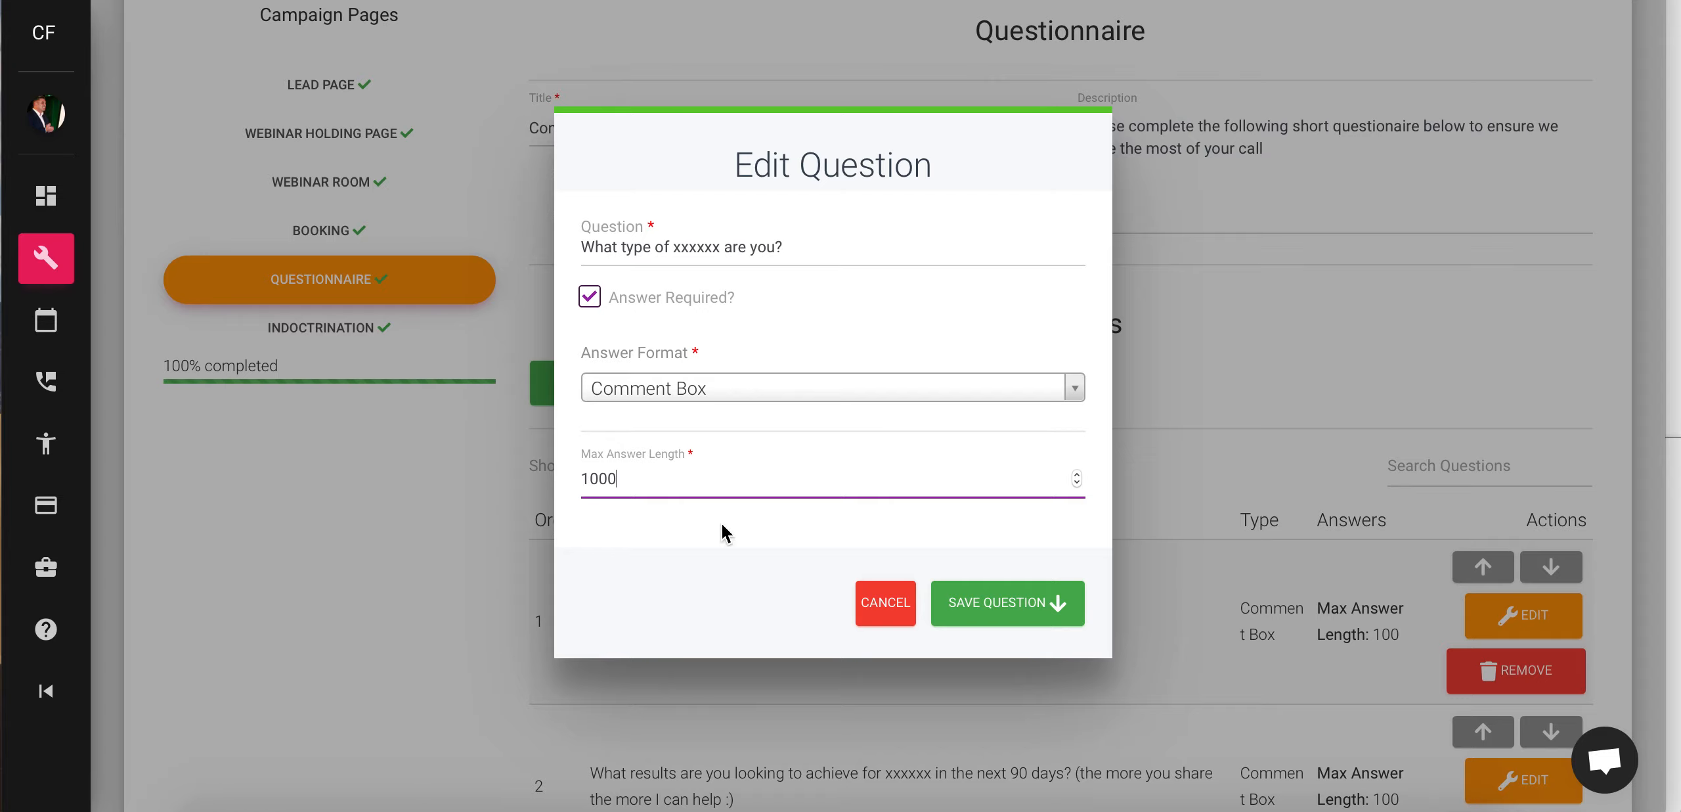
{"action": "left_click", "coordinate": [1017, 616]}
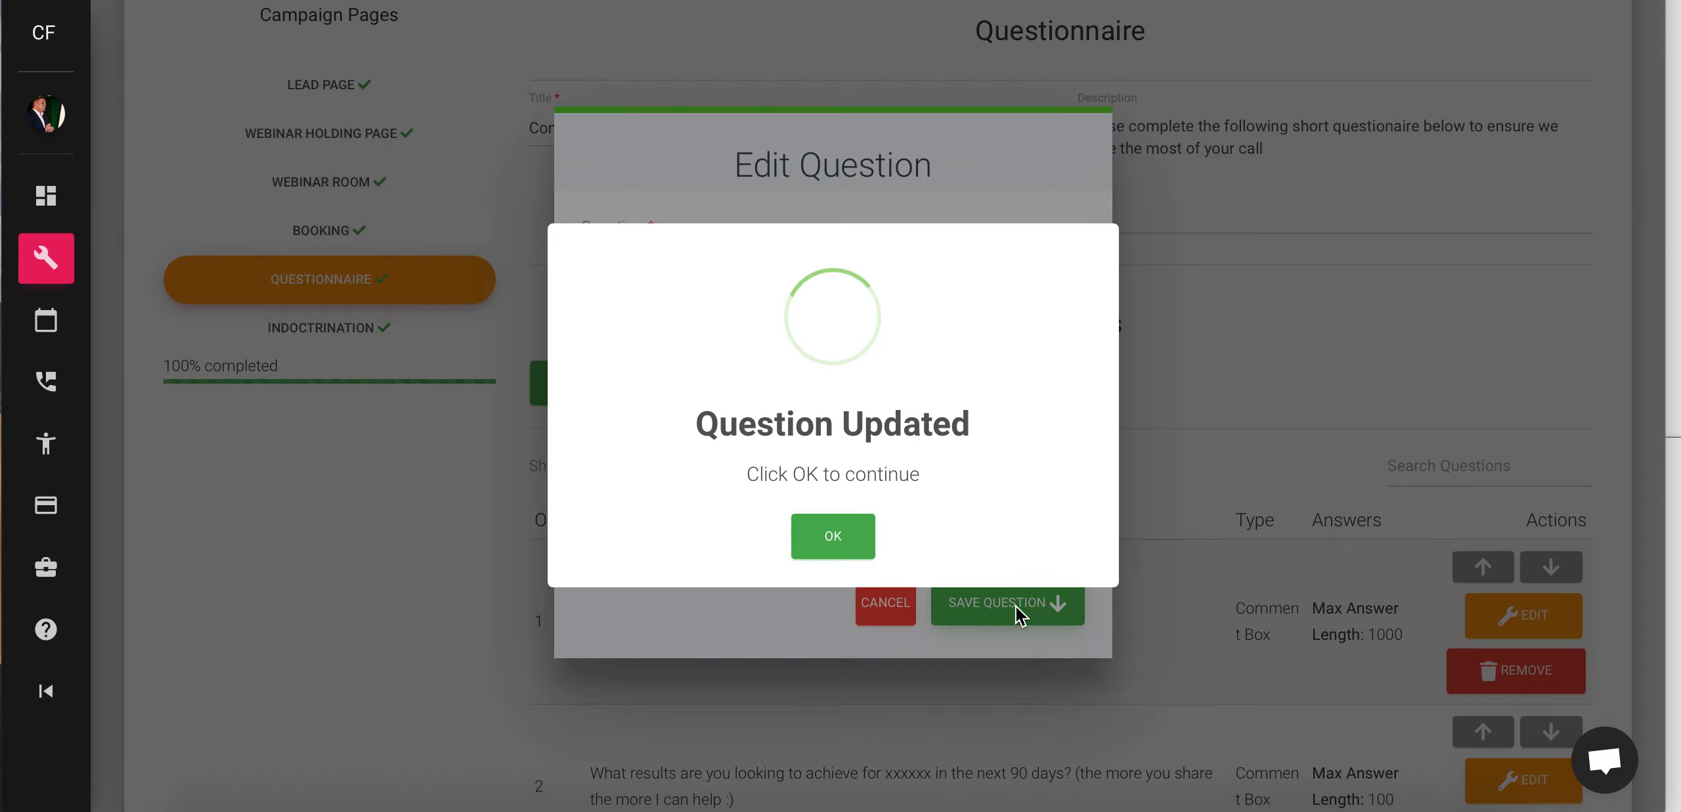
{"action": "left_click", "coordinate": [834, 537]}
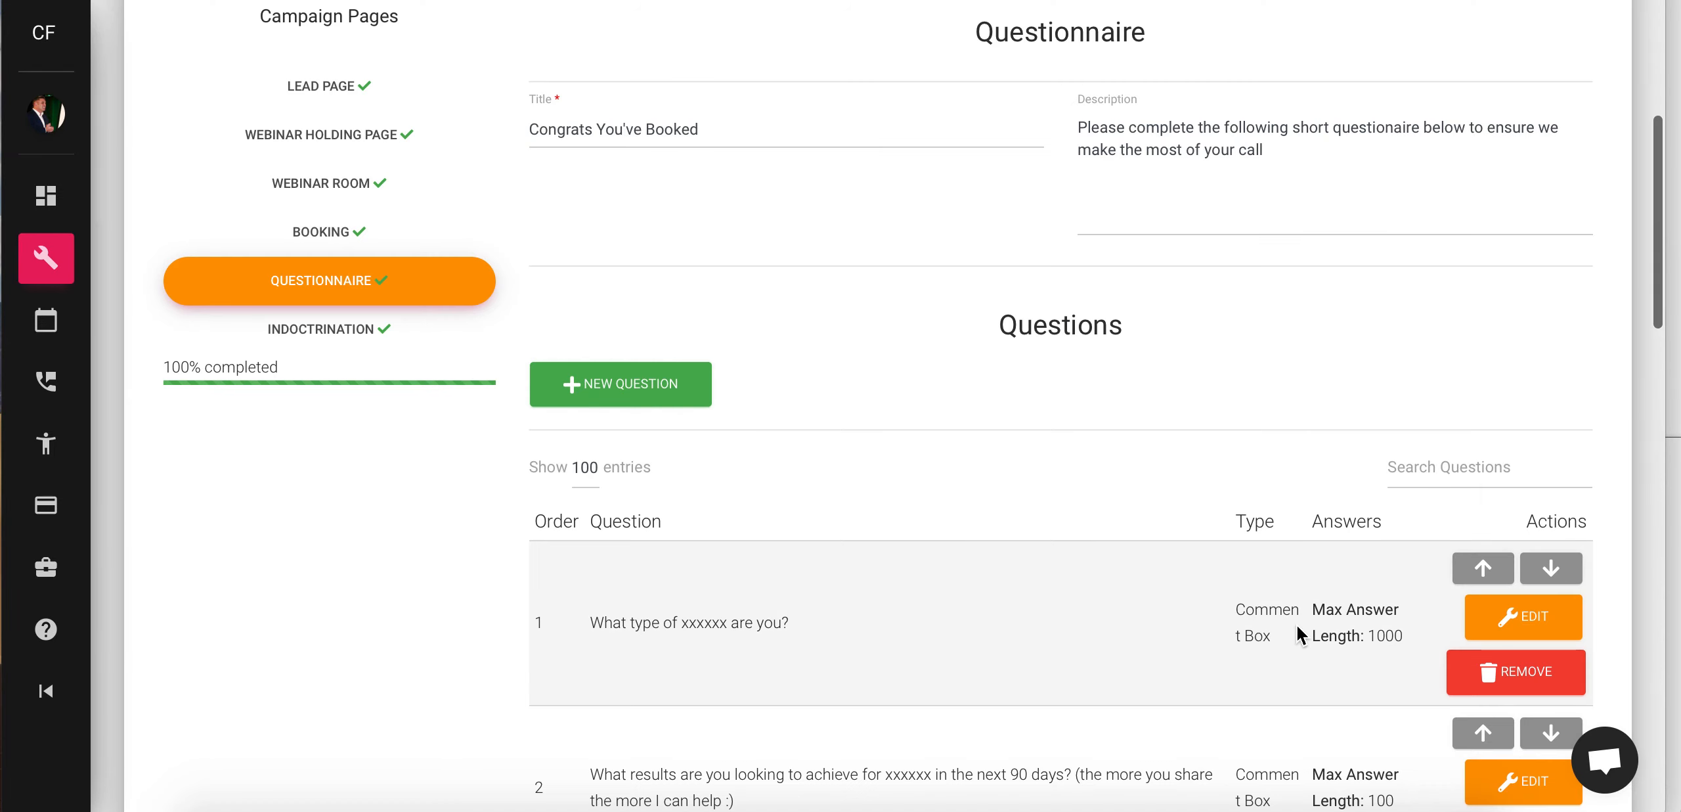
- Move question 1 down and back to first place, then advance to the Indoctrination Page step
{"action": "scroll", "coordinate": [1152, 629], "scroll_direction": "down", "scroll_amount": 3}
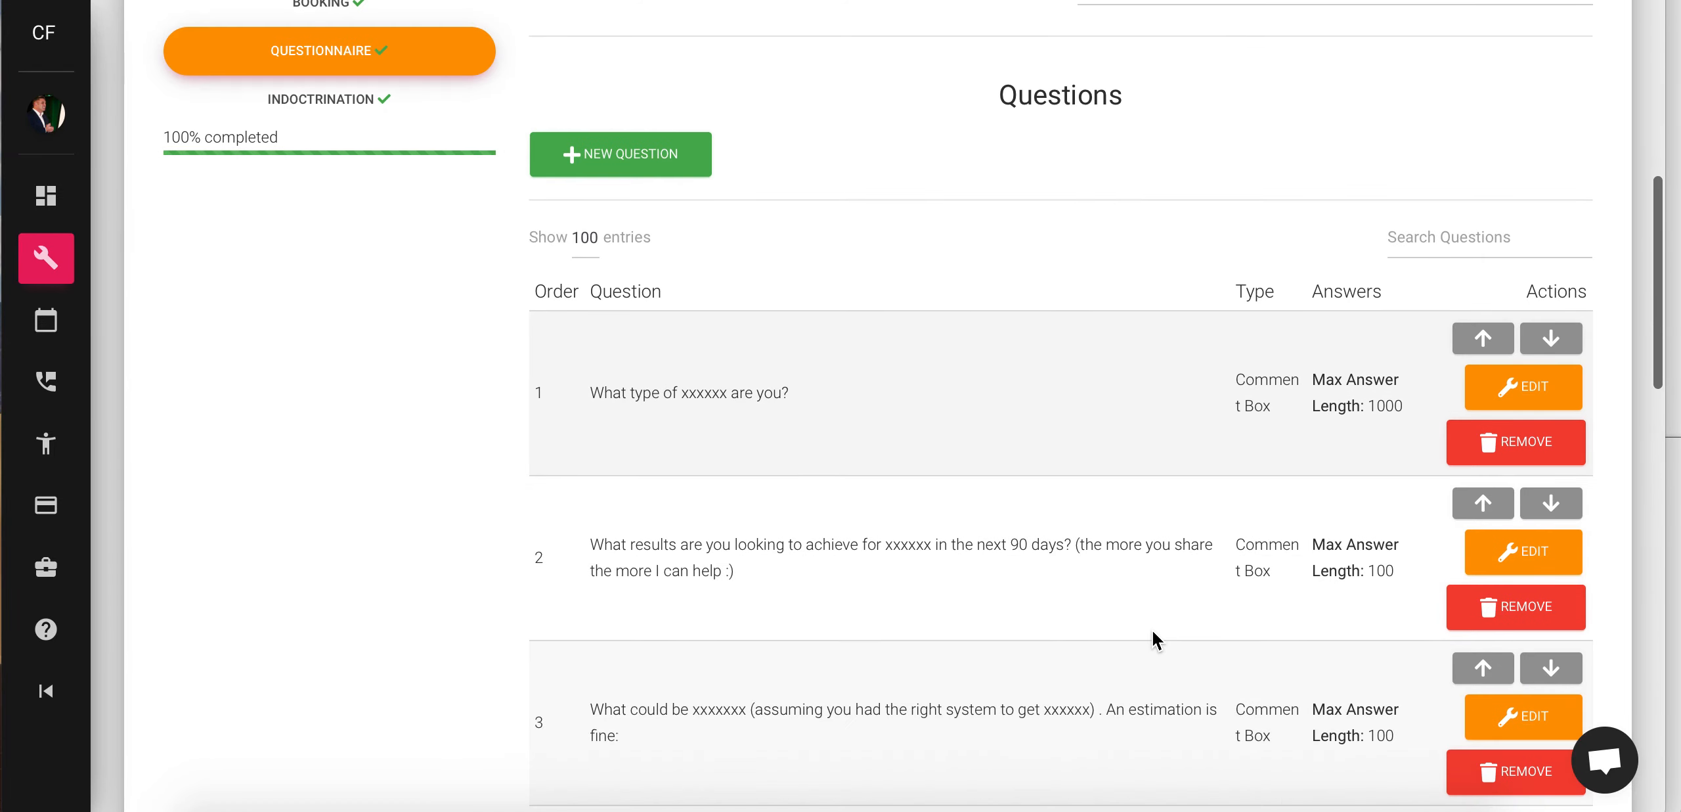
{"action": "left_click", "coordinate": [1562, 341]}
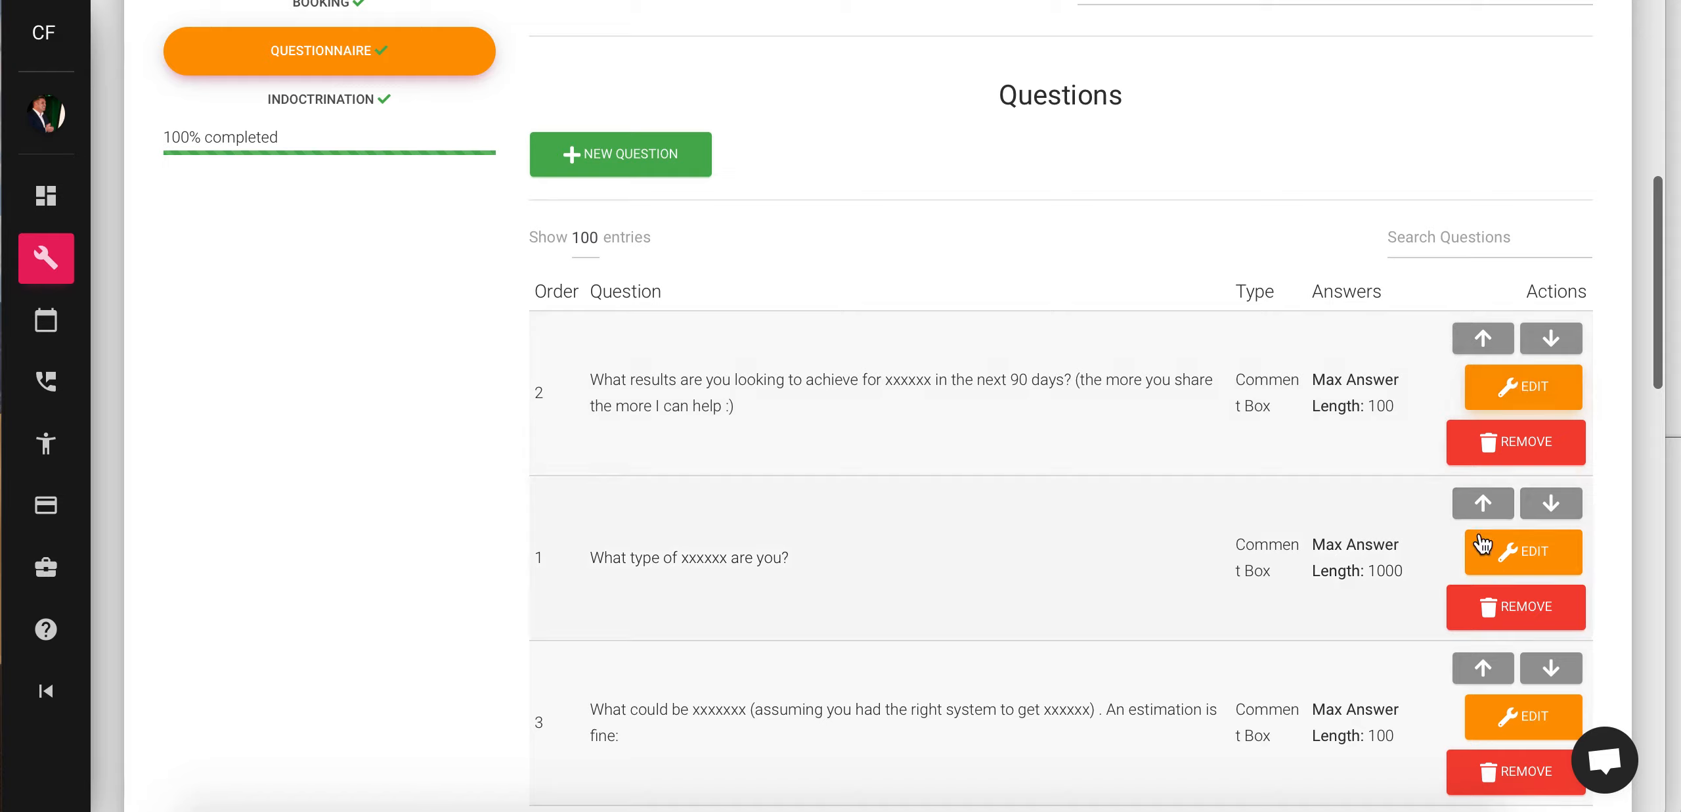
{"action": "left_click", "coordinate": [1484, 504]}
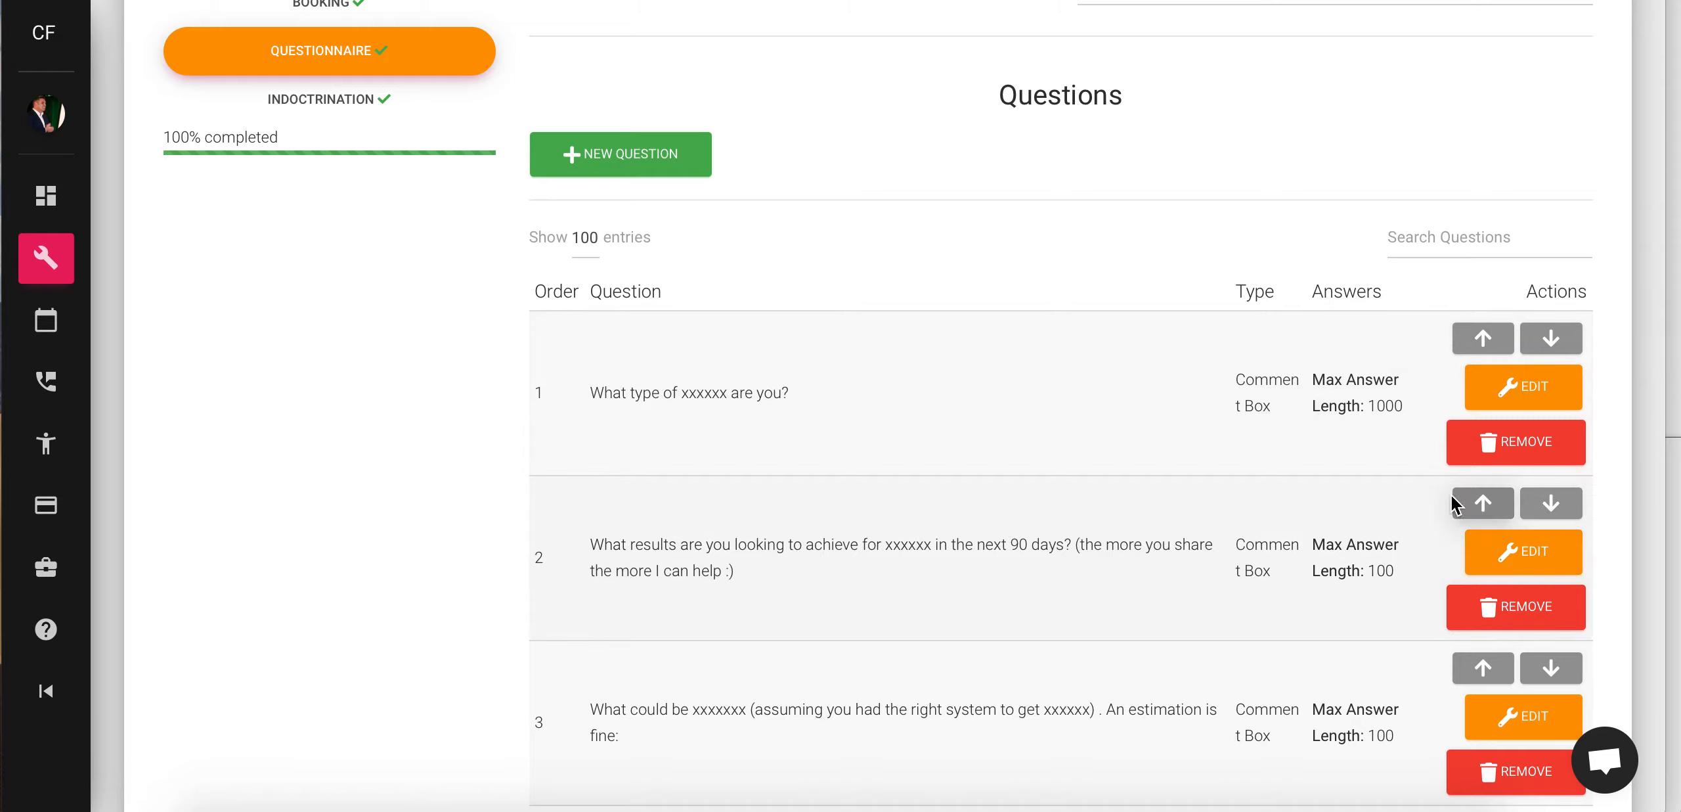
{"action": "scroll", "coordinate": [988, 651], "scroll_direction": "down", "scroll_amount": 6}
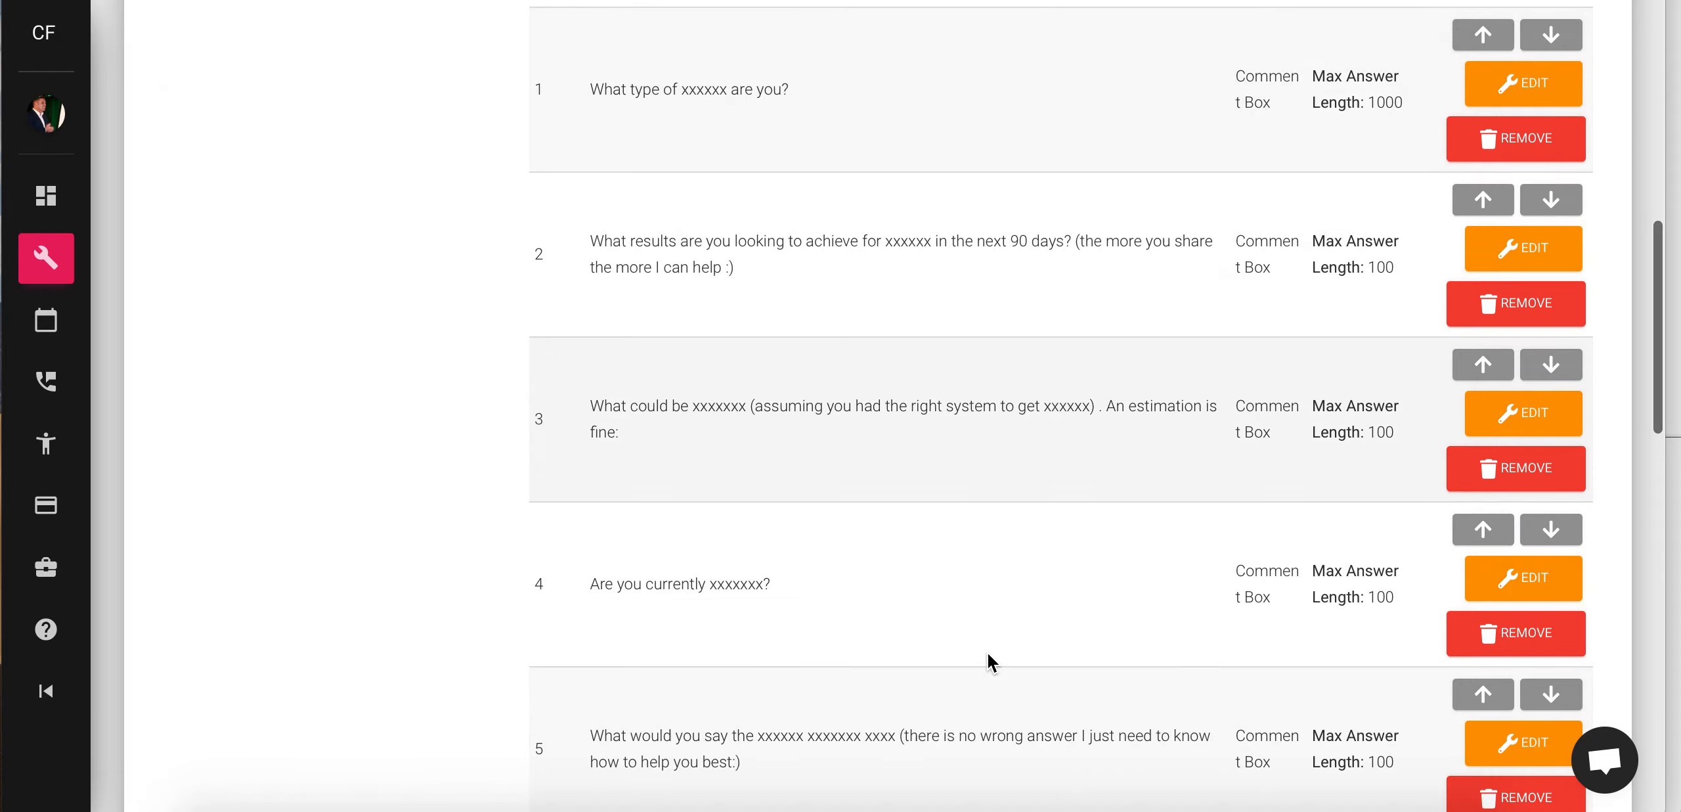
{"action": "scroll", "coordinate": [988, 651], "scroll_direction": "down", "scroll_amount": 12}
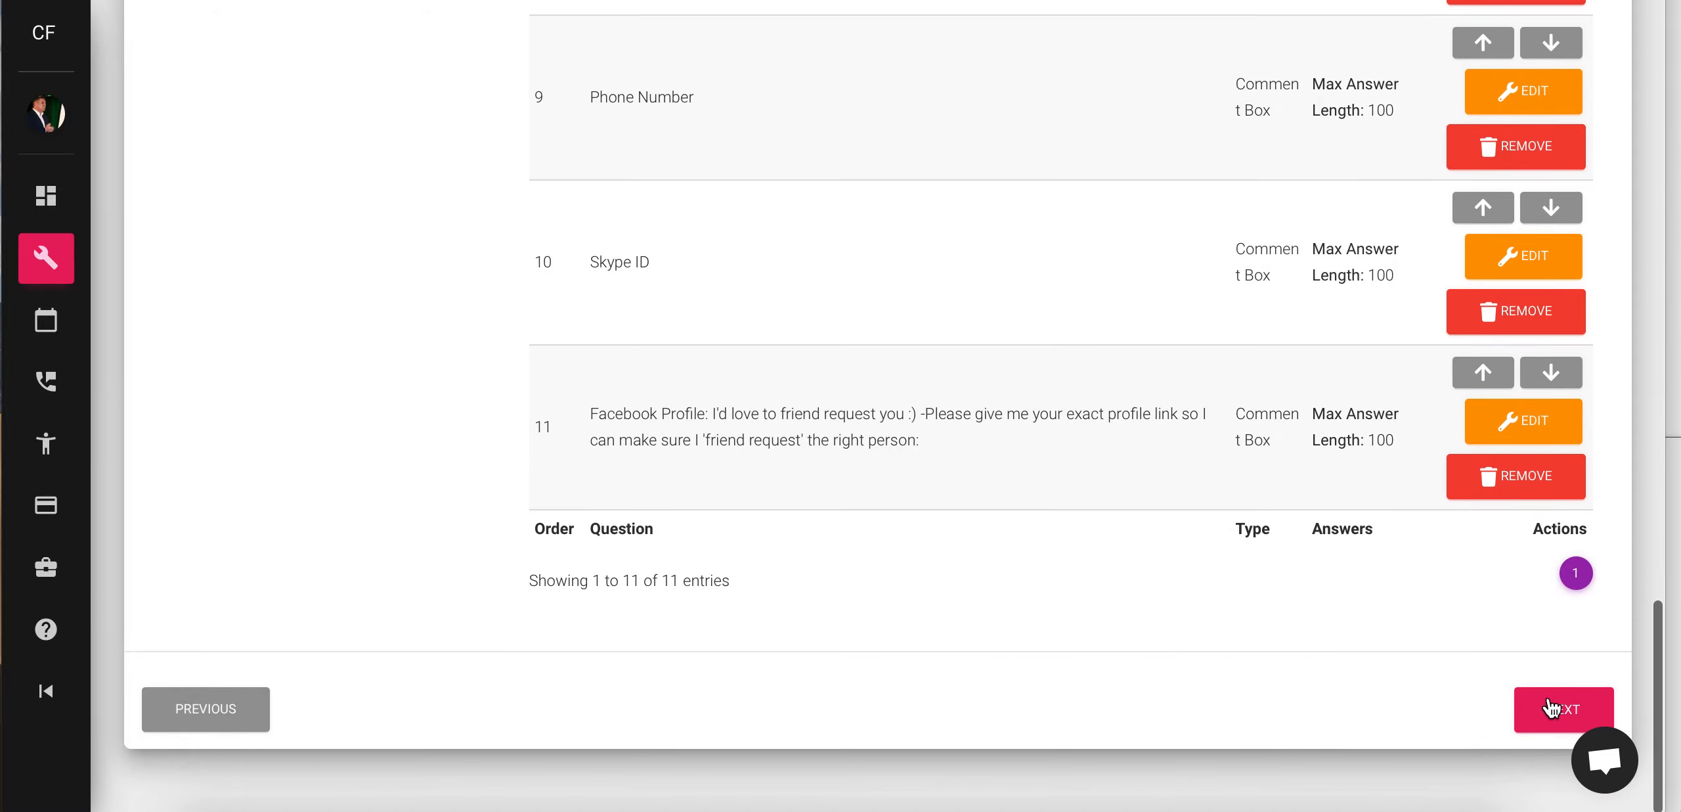
{"action": "left_click", "coordinate": [1551, 708]}
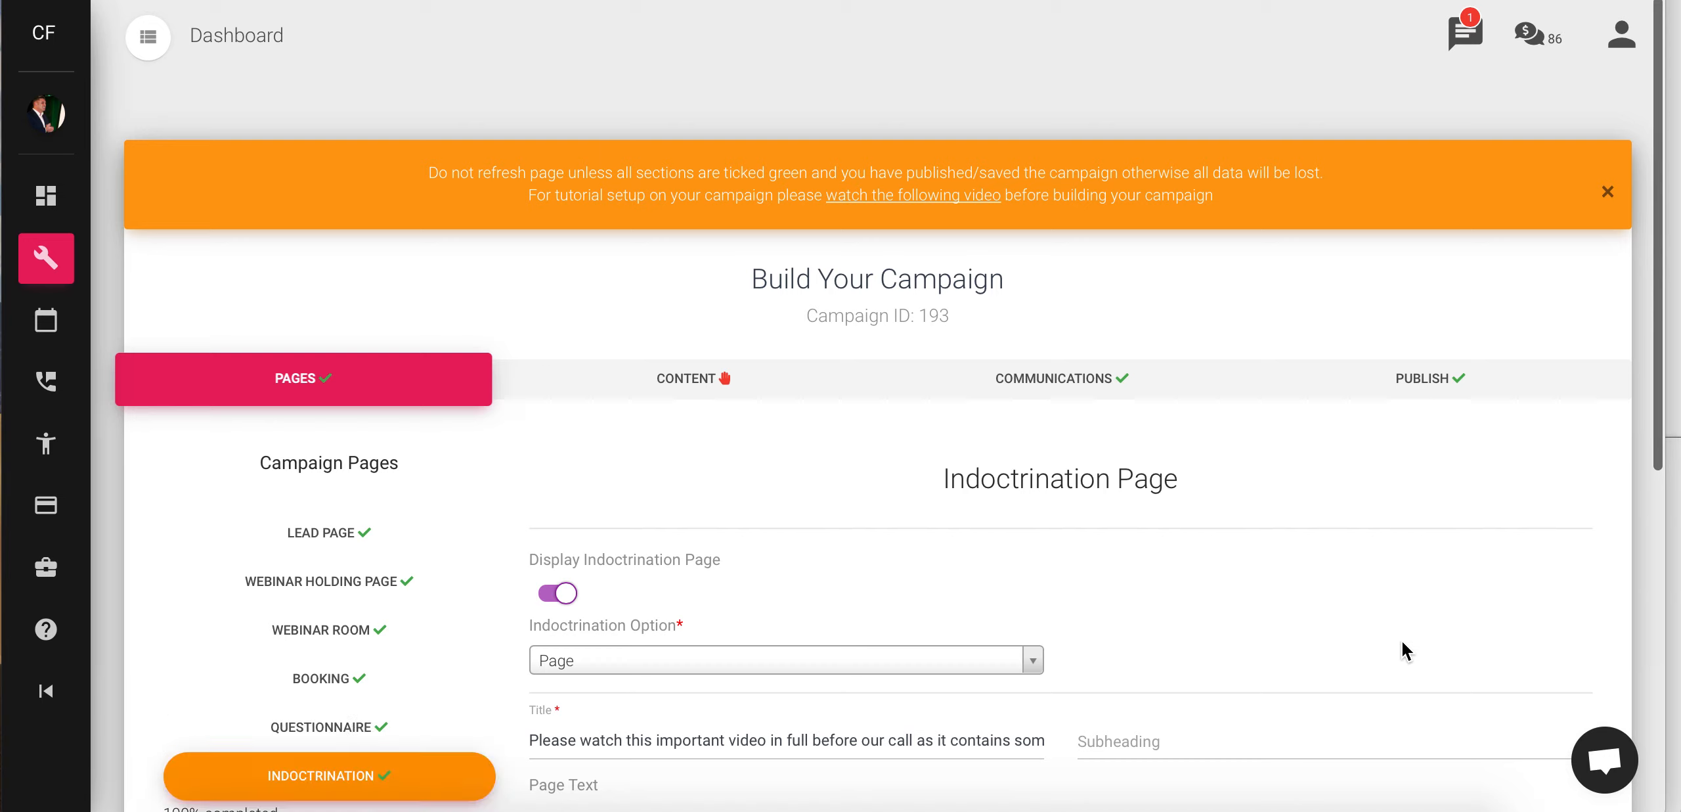
- Attach the Quickstart - Indoc Demo video to the Indoctrination page
{"action": "scroll", "coordinate": [595, 699], "scroll_direction": "down", "scroll_amount": 5}
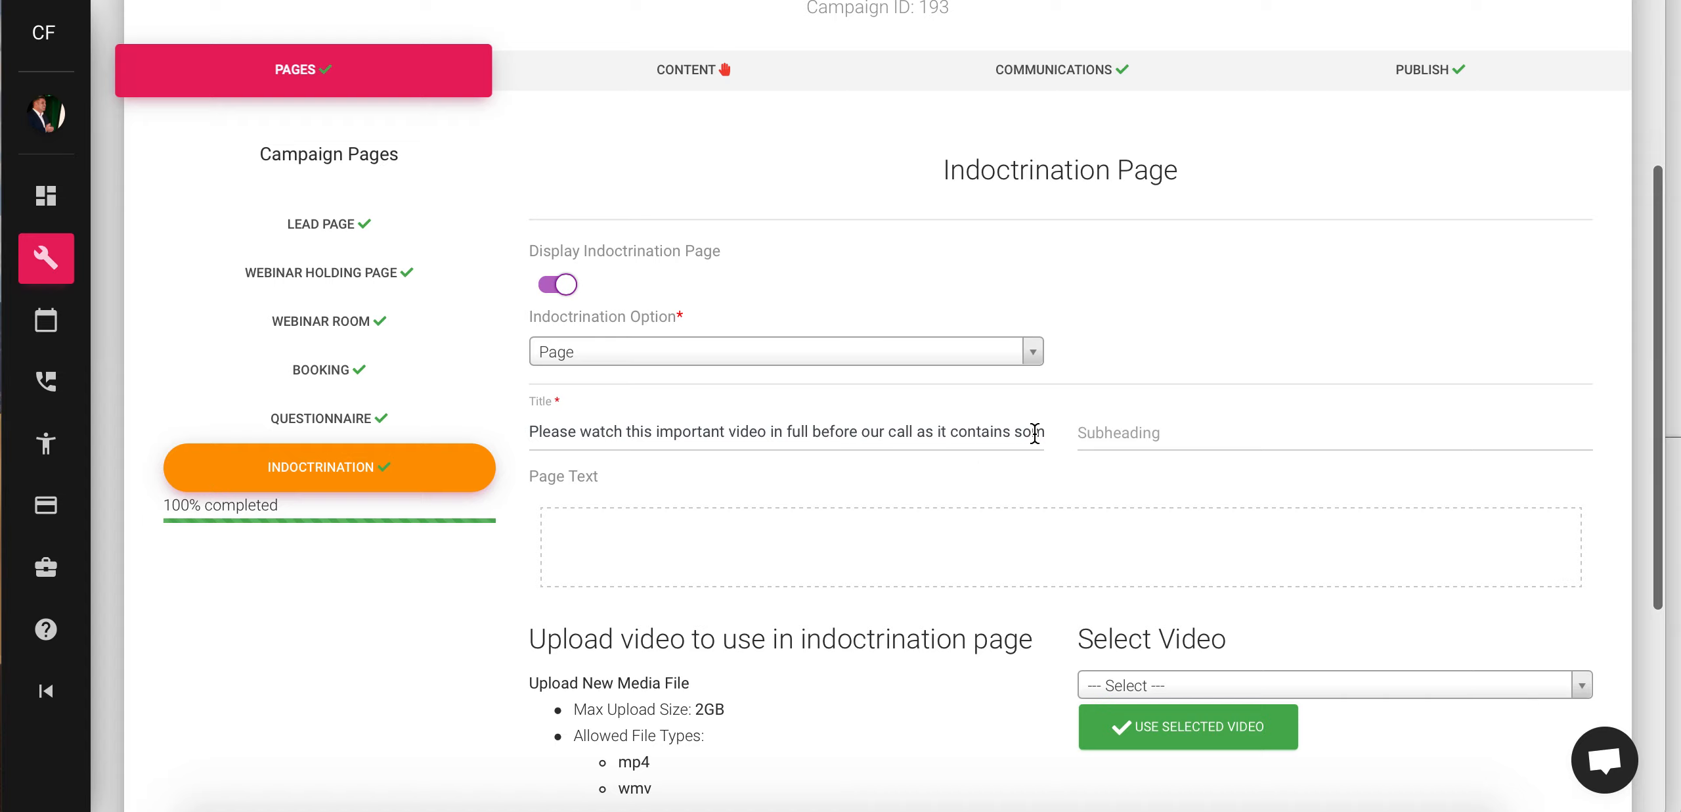
{"action": "left_click", "coordinate": [839, 545]}
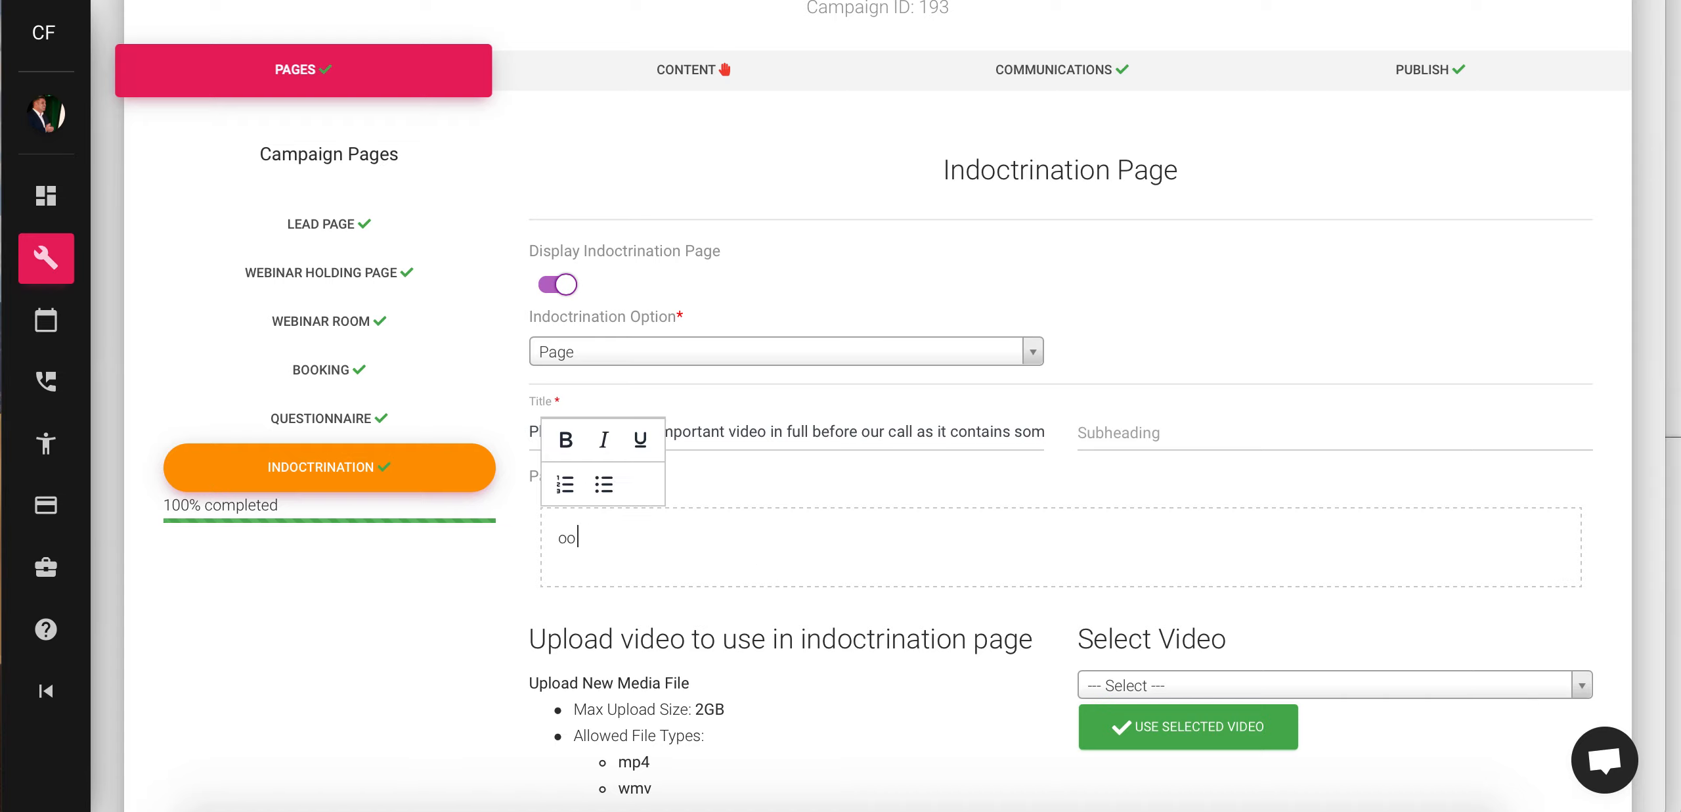
{"action": "scroll", "coordinate": [575, 658], "scroll_direction": "down", "scroll_amount": 3}
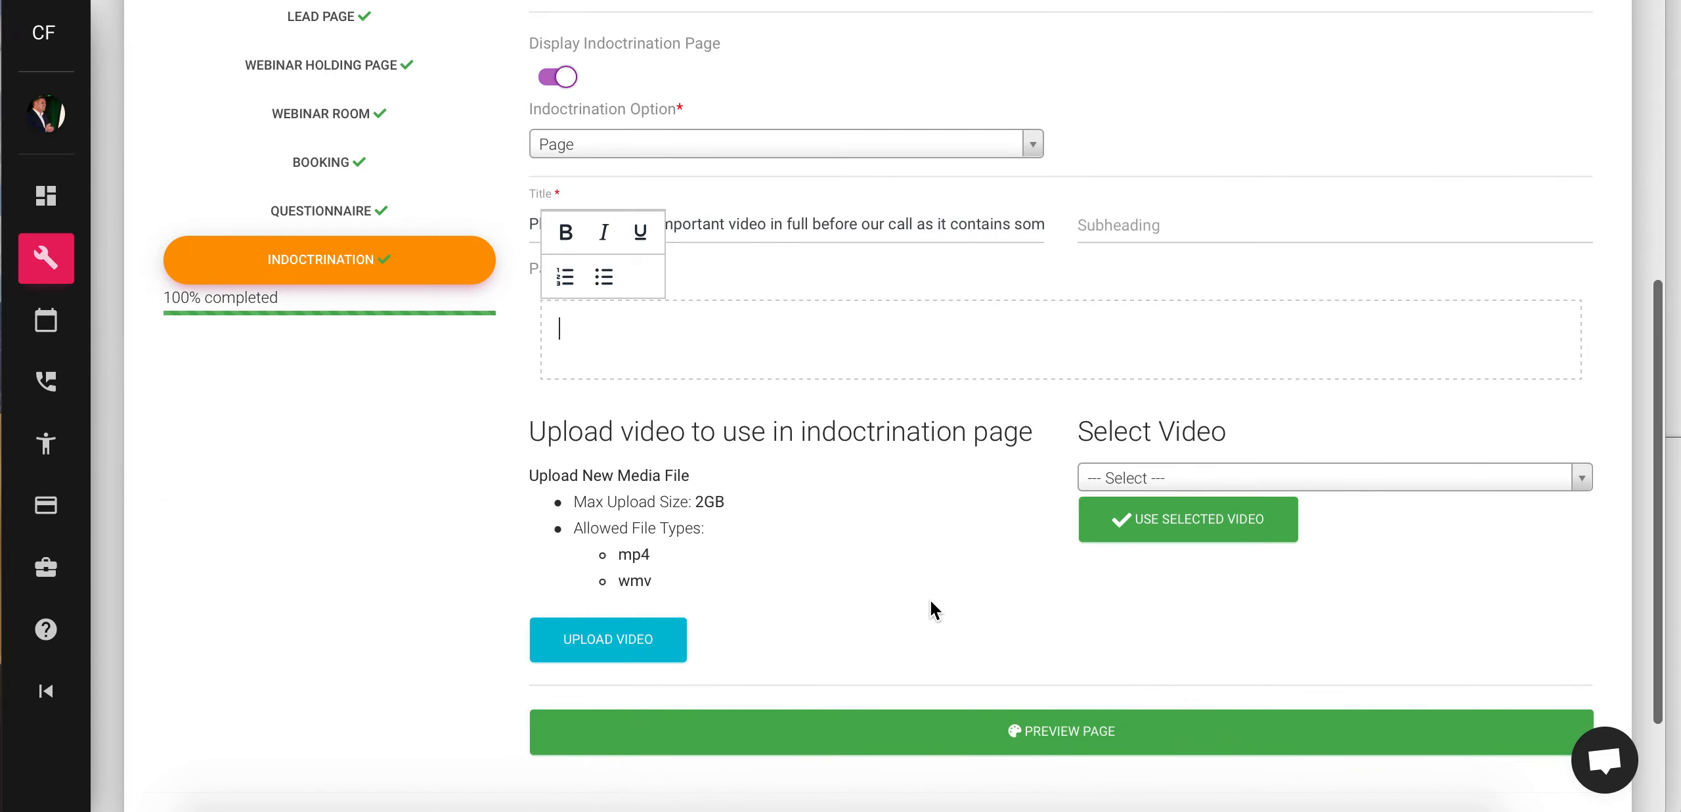
{"action": "left_click", "coordinate": [1125, 477]}
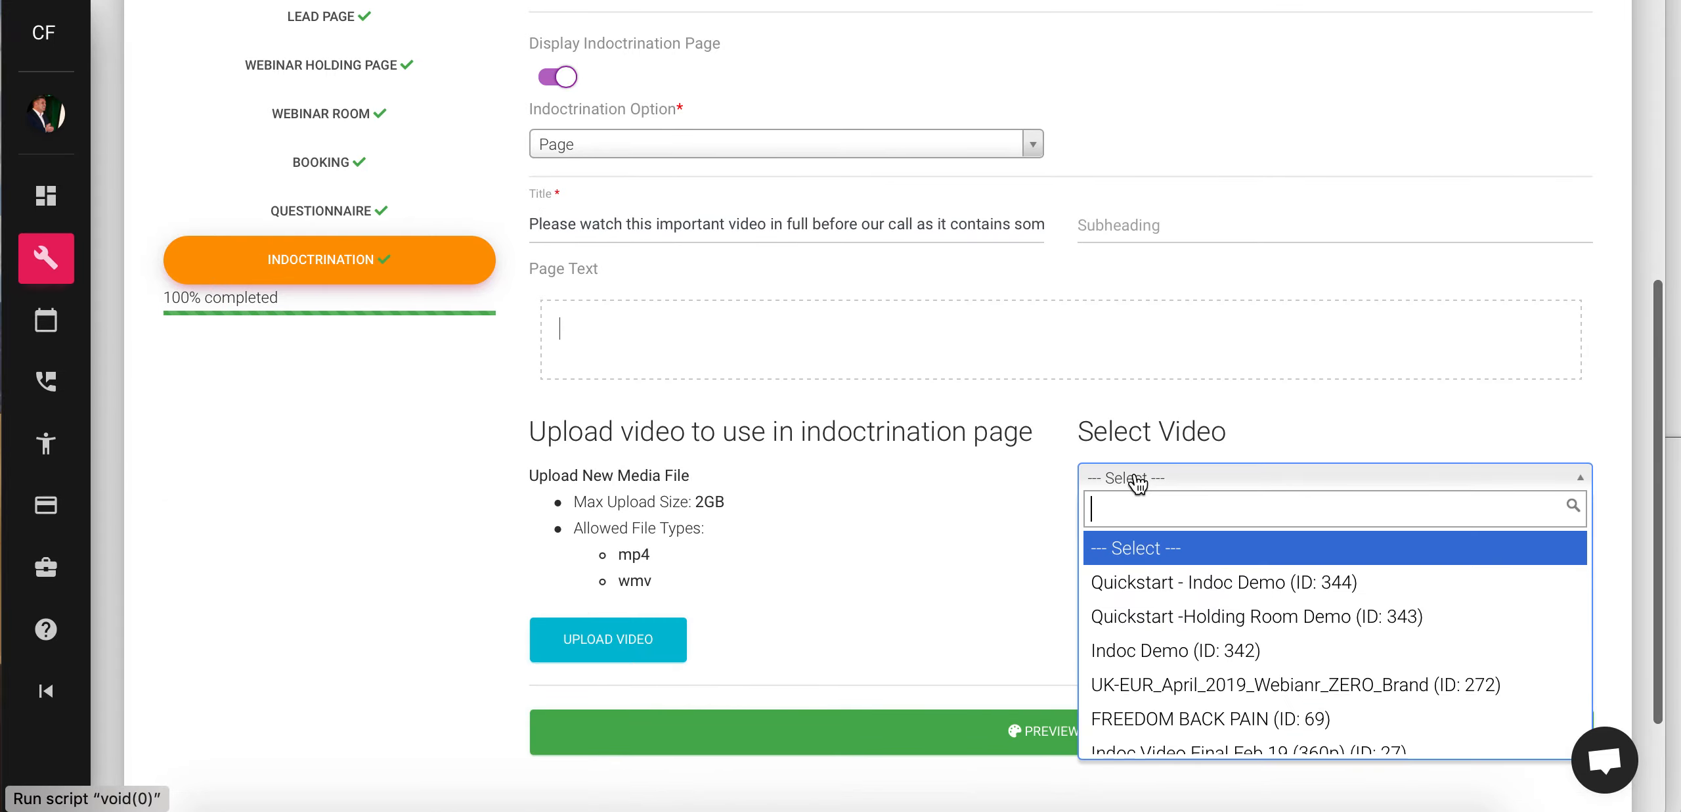
{"action": "left_click", "coordinate": [1233, 588]}
{"action": "left_click", "coordinate": [1172, 542]}
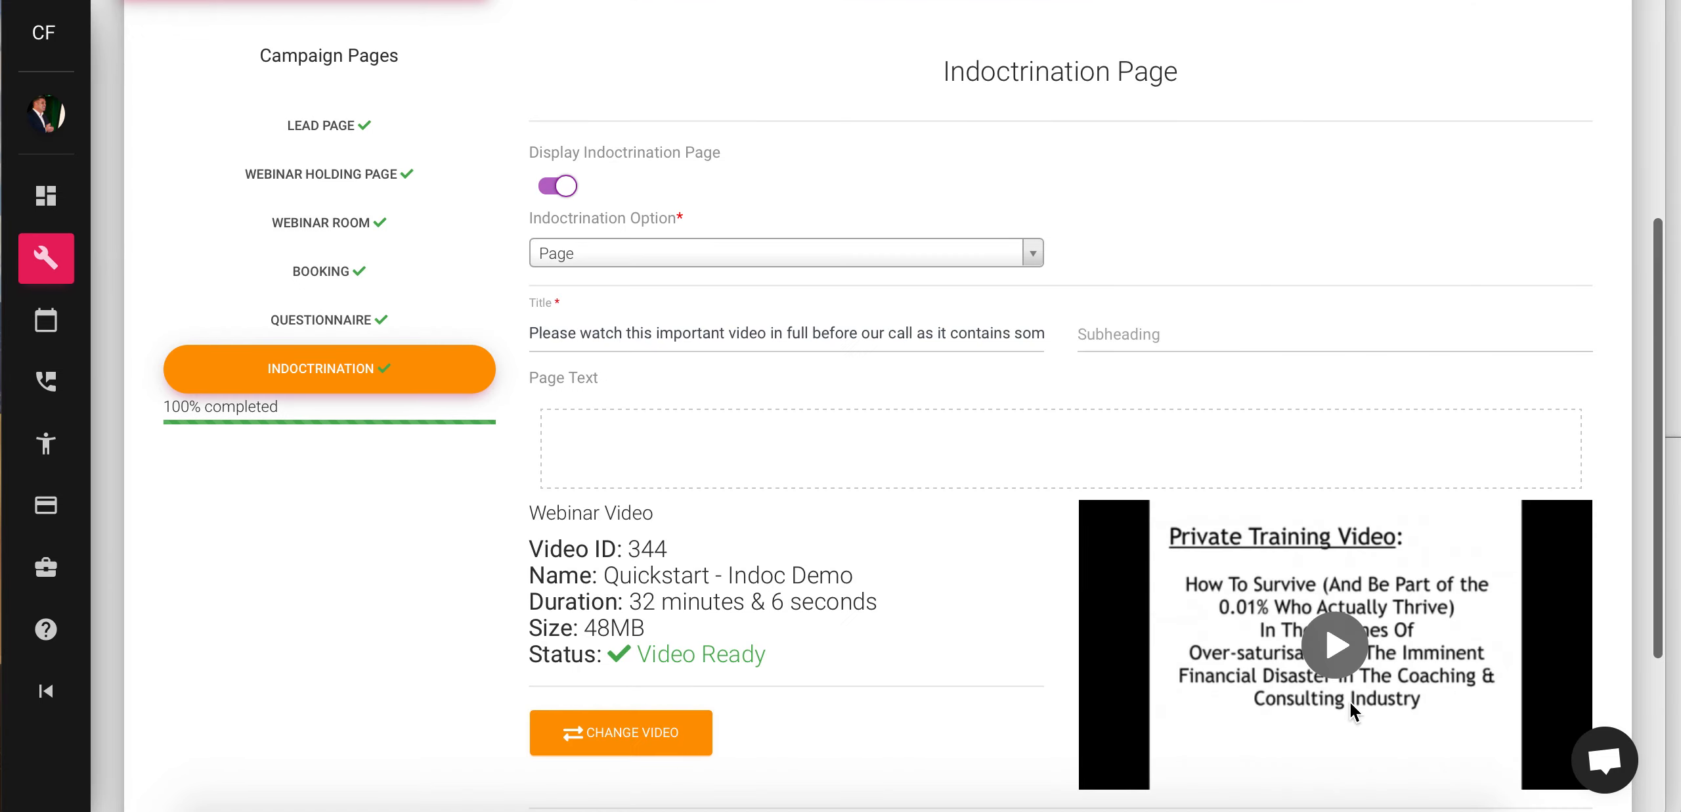
{"action": "scroll", "coordinate": [1284, 562], "scroll_direction": "down", "scroll_amount": 5}
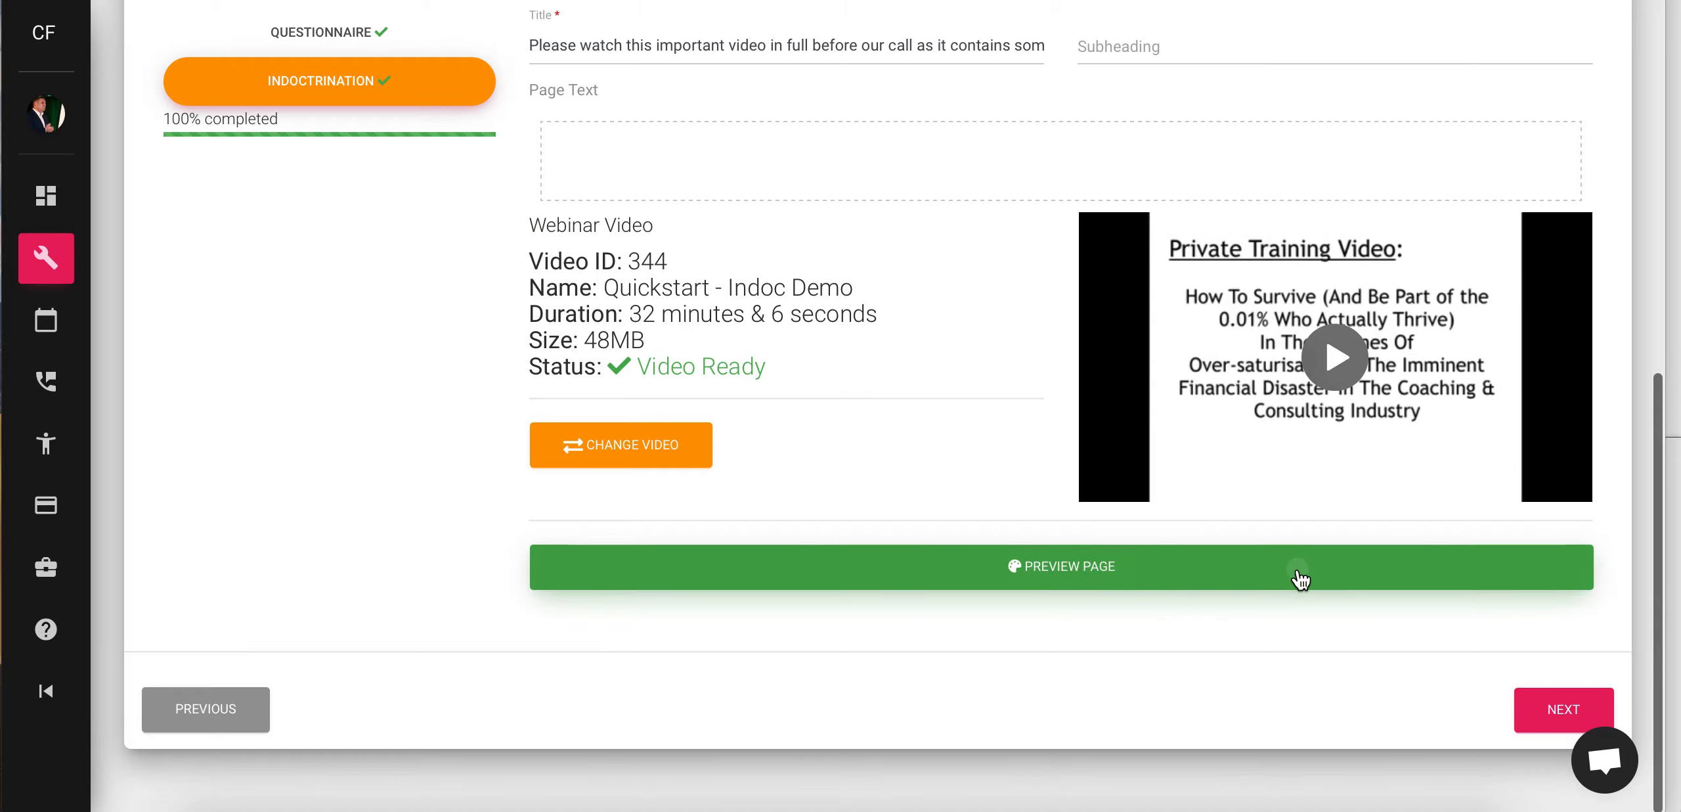
- Preview the Indoctrination page, return to editing, and advance to the Content step
{"action": "left_click", "coordinate": [1294, 574]}
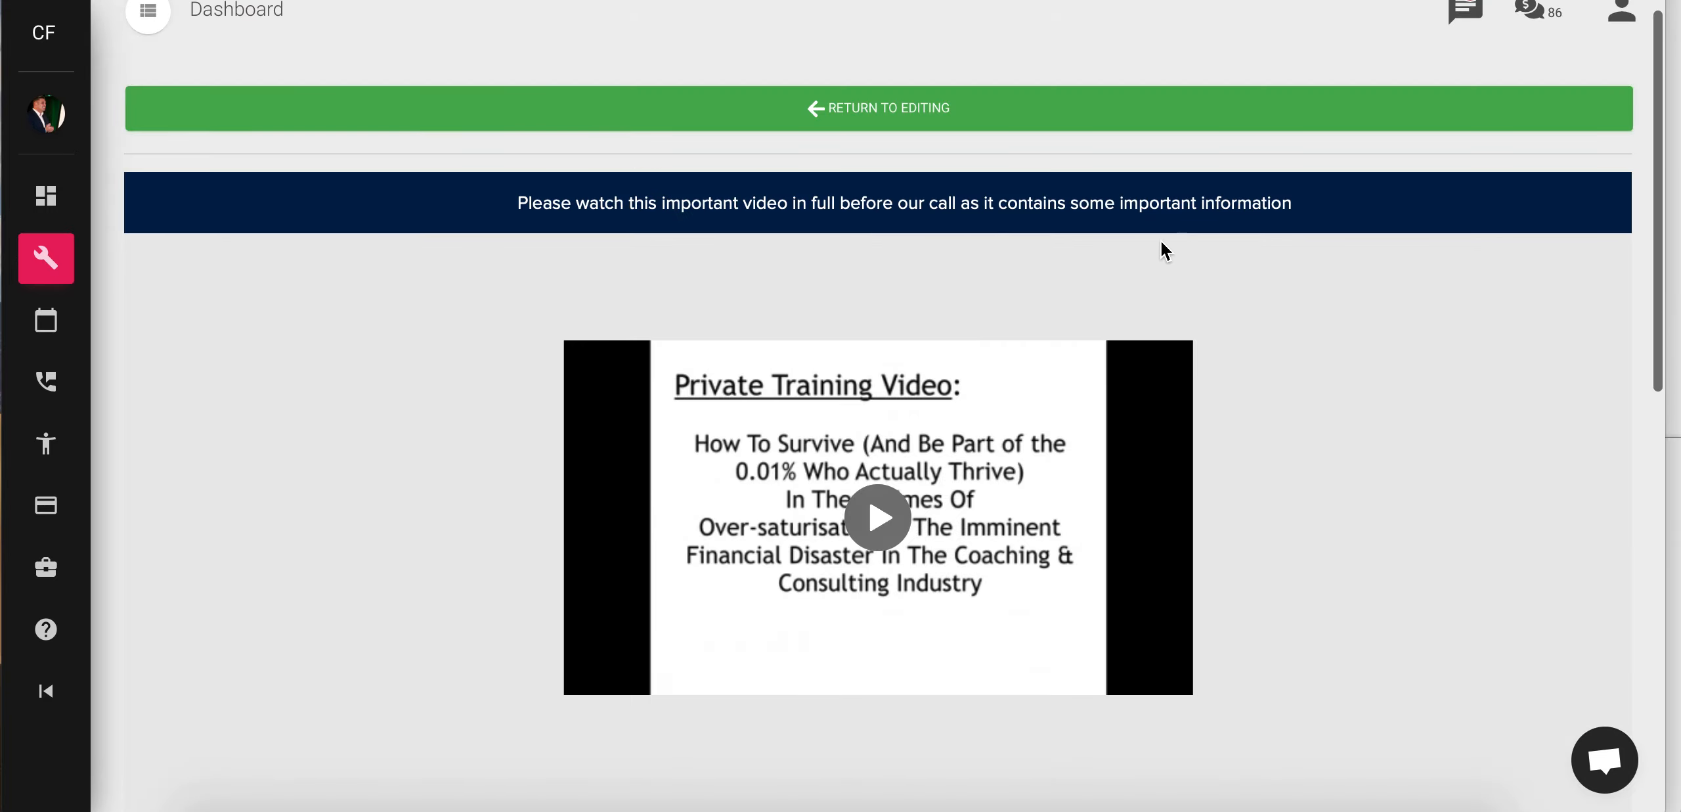
{"action": "scroll", "coordinate": [680, 420], "scroll_direction": "down", "scroll_amount": 3}
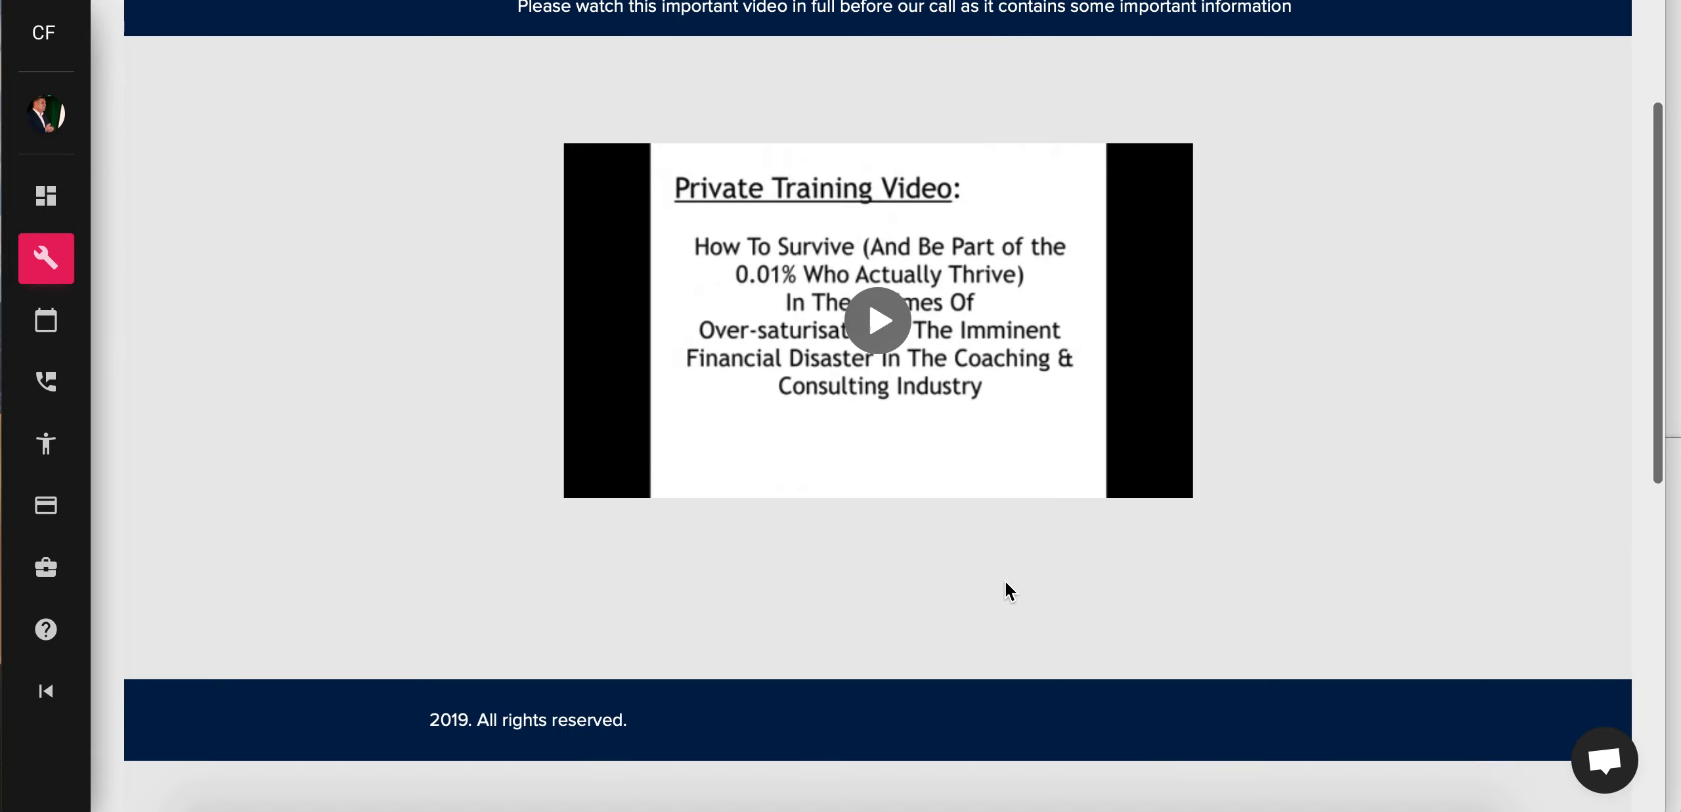
{"action": "scroll", "coordinate": [719, 551], "scroll_direction": "up", "scroll_amount": 3}
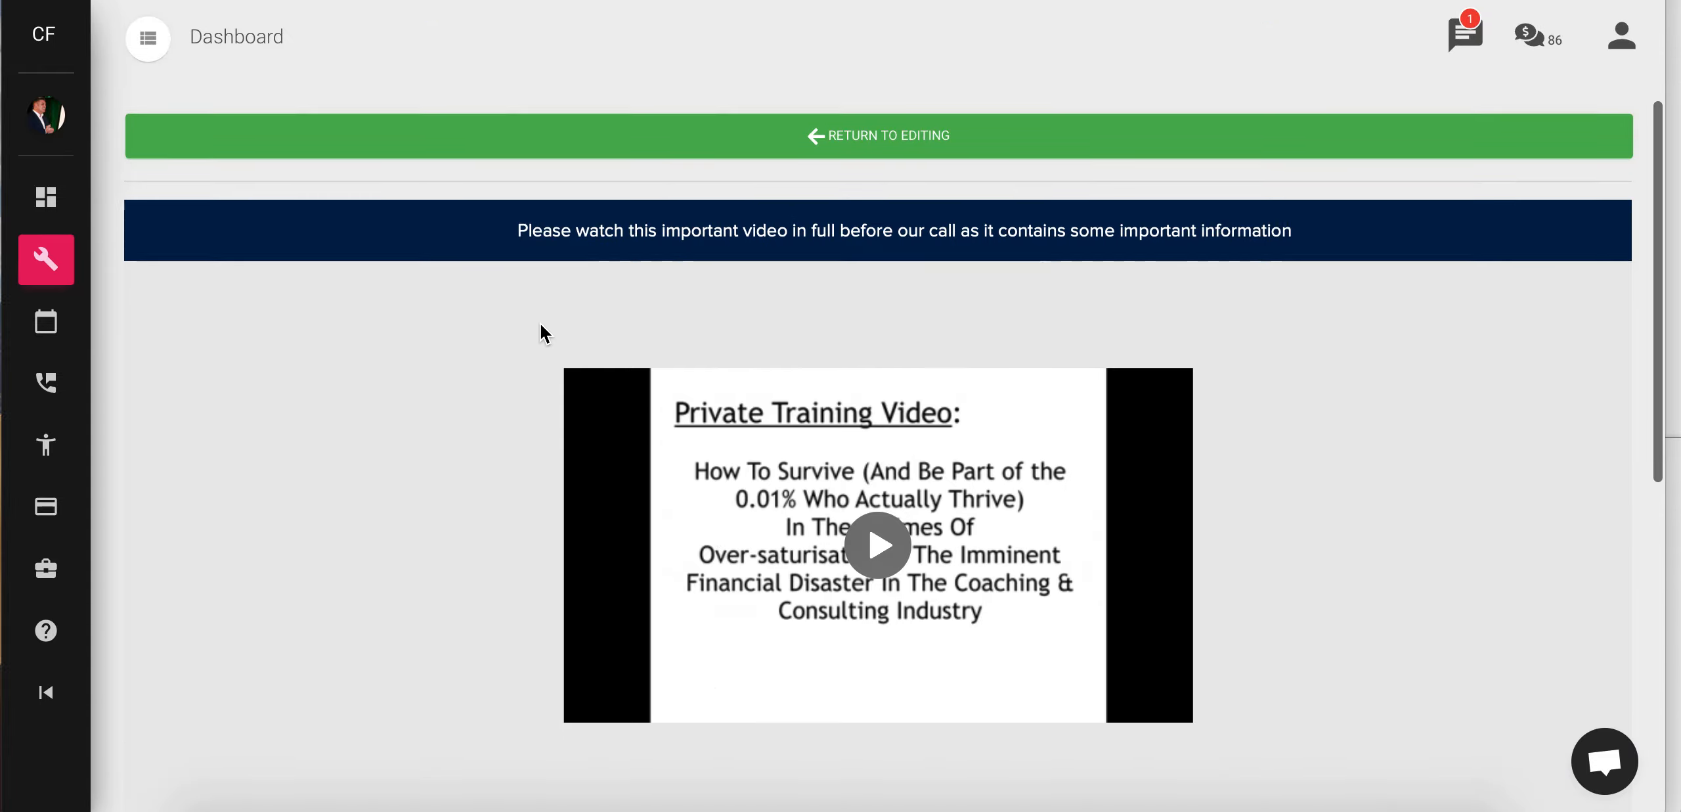
{"action": "left_click", "coordinate": [551, 140]}
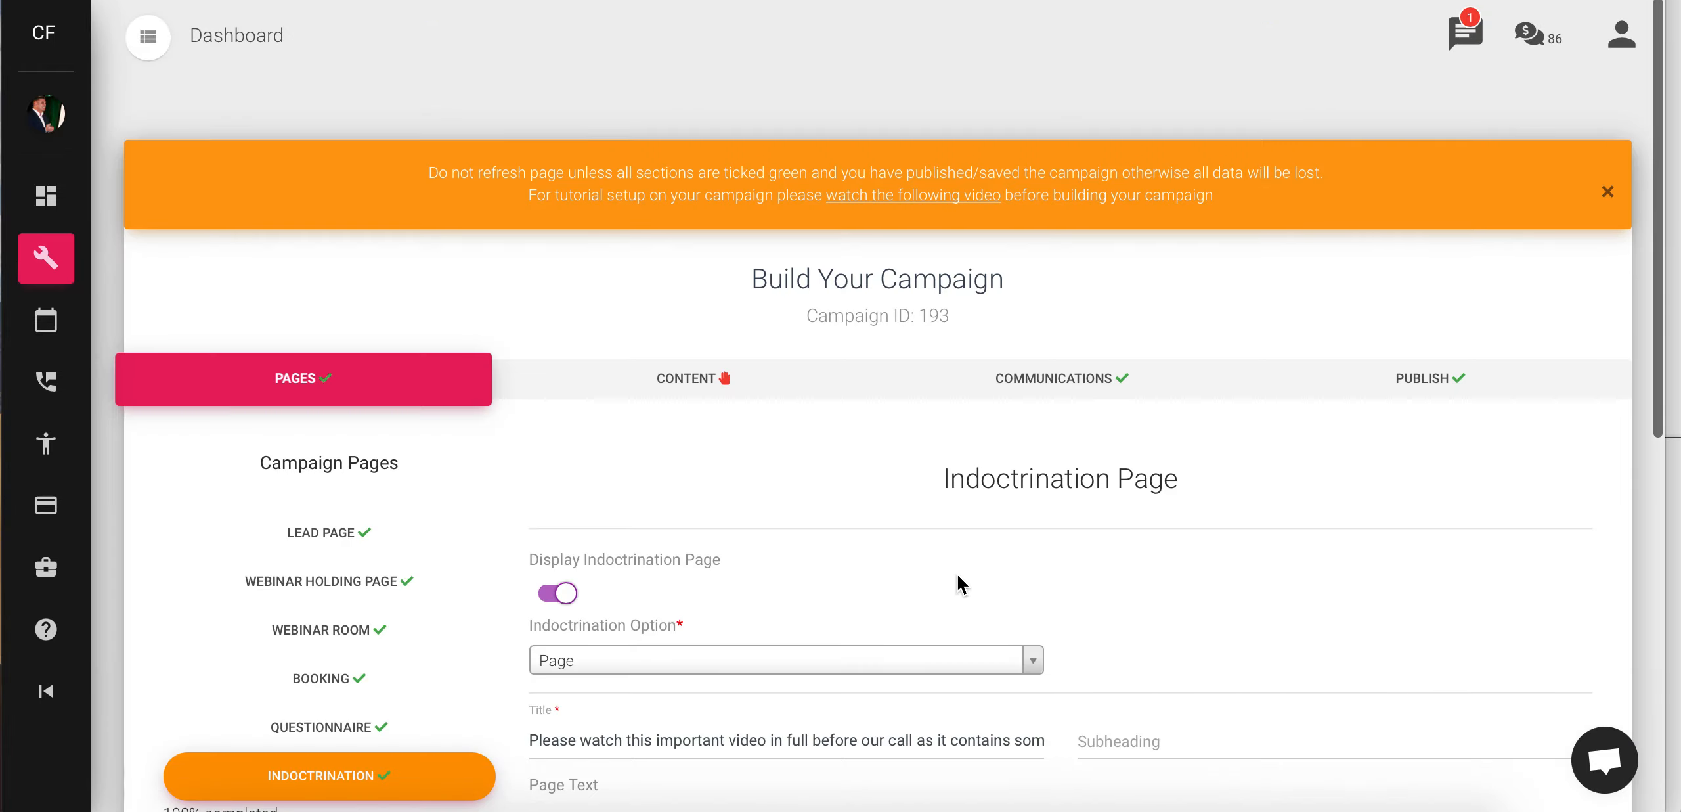
{"action": "scroll", "coordinate": [959, 583], "scroll_direction": "down", "scroll_amount": 5}
{"action": "scroll", "coordinate": [958, 583], "scroll_direction": "down", "scroll_amount": 5}
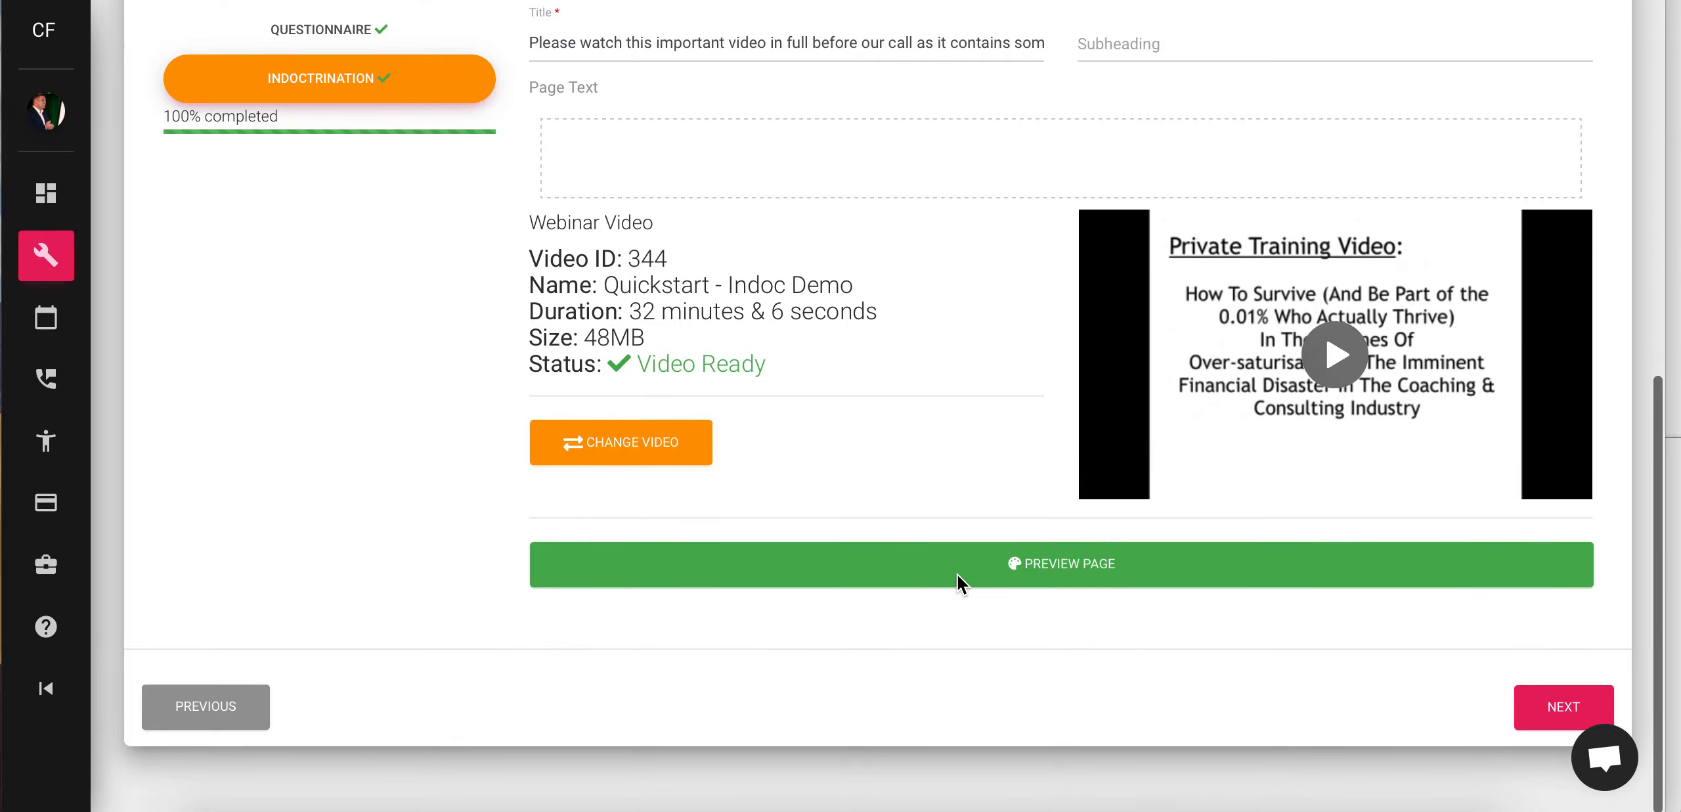
{"action": "left_click", "coordinate": [1539, 723]}
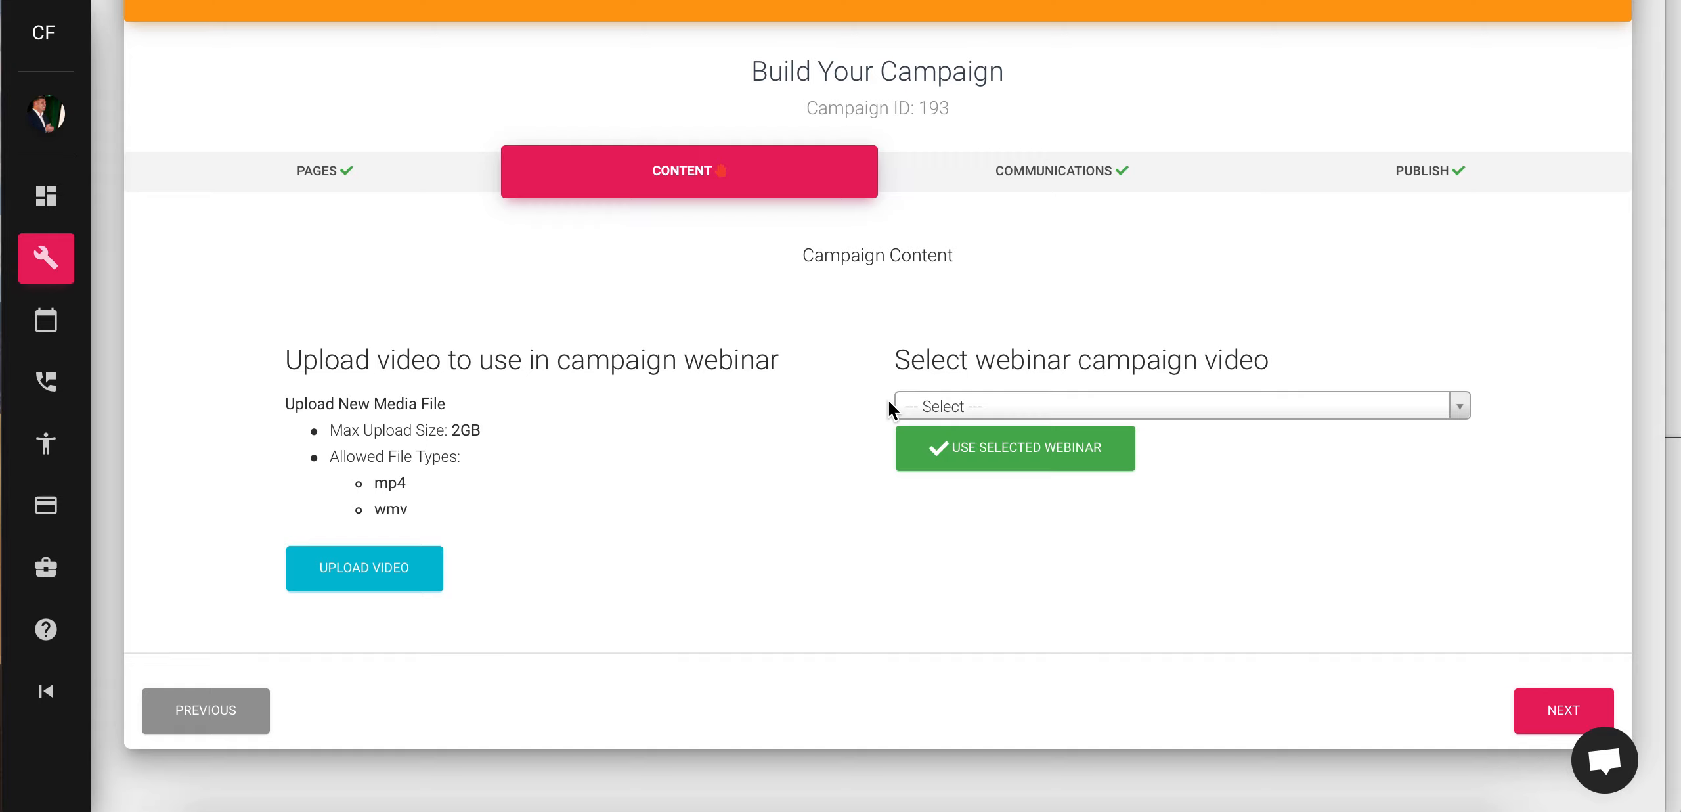
- Open the Communications step and review its four emails and four texts
{"action": "left_click", "coordinate": [1565, 708]}
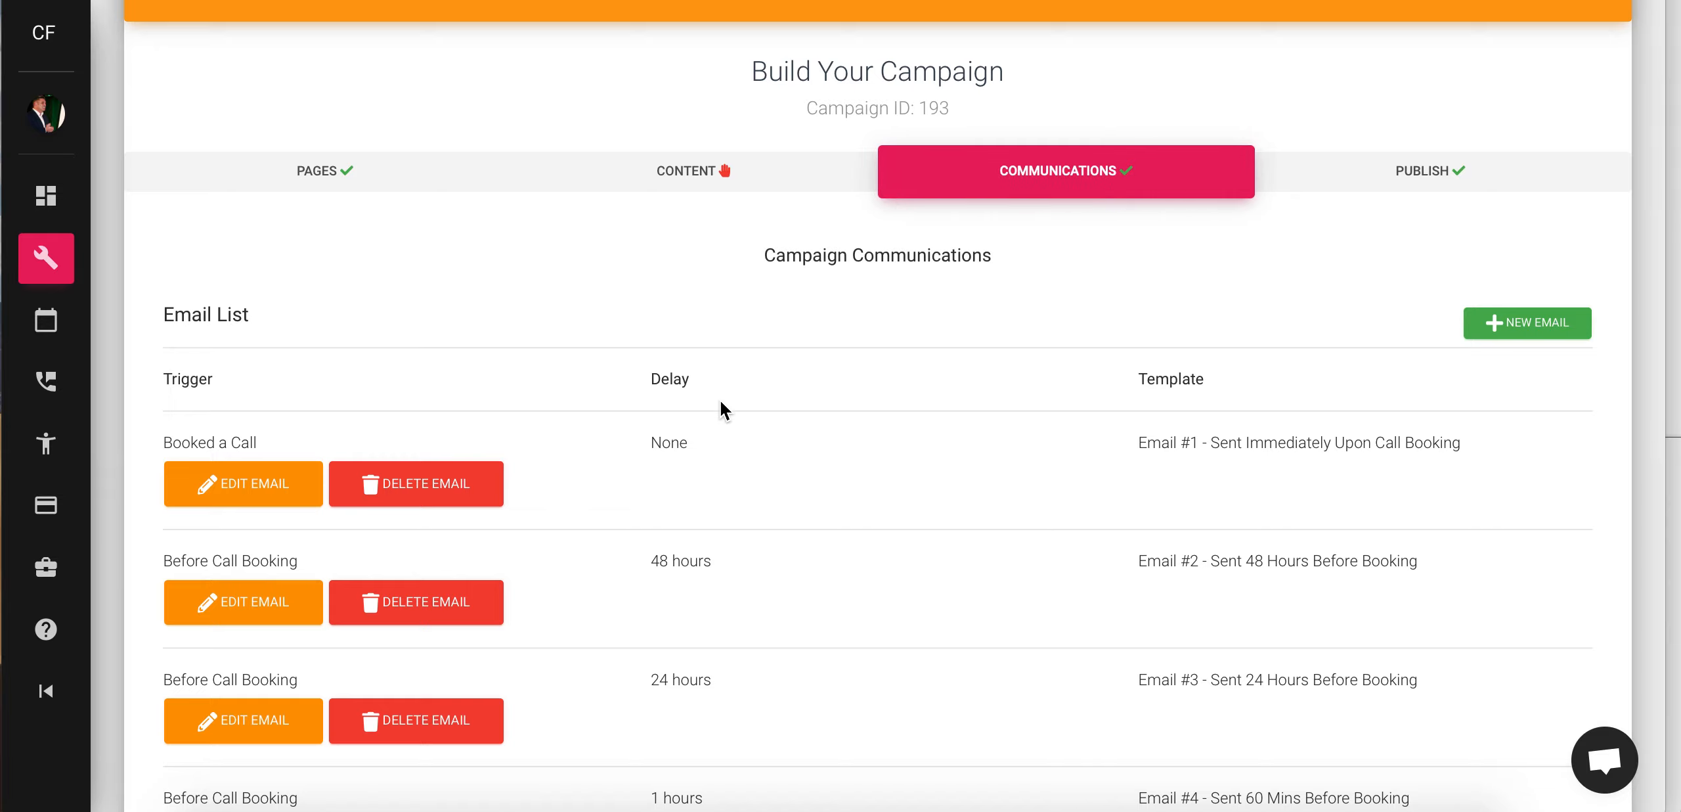
{"action": "scroll", "coordinate": [363, 480], "scroll_direction": "down", "scroll_amount": 8}
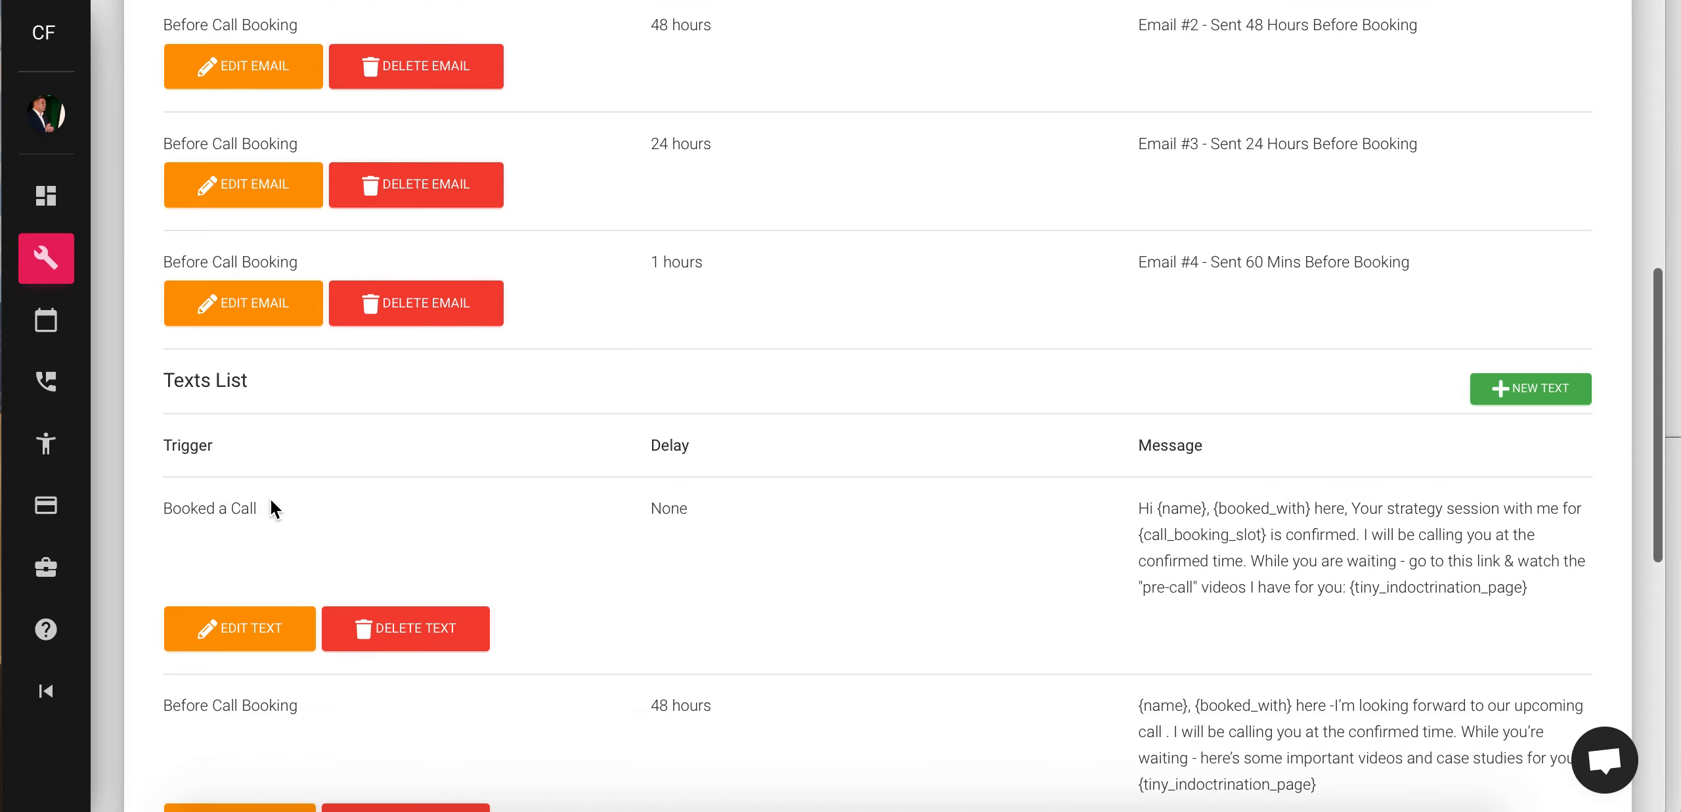
{"action": "scroll", "coordinate": [283, 644], "scroll_direction": "down", "scroll_amount": 6}
{"action": "scroll", "coordinate": [283, 643], "scroll_direction": "down", "scroll_amount": 5}
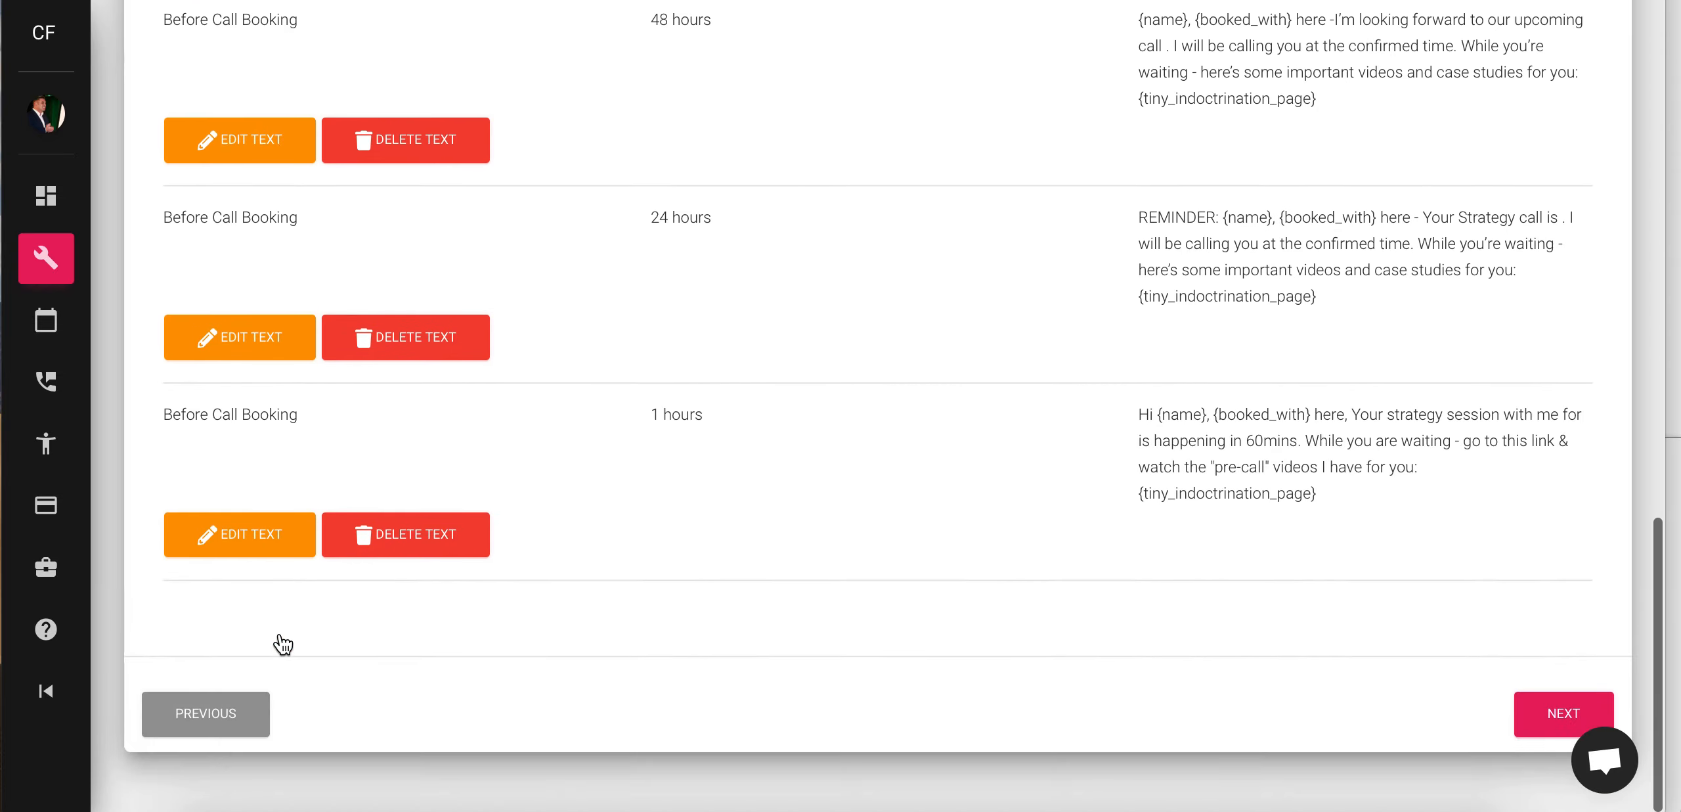
{"action": "scroll", "coordinate": [283, 644], "scroll_direction": "up", "scroll_amount": 17}
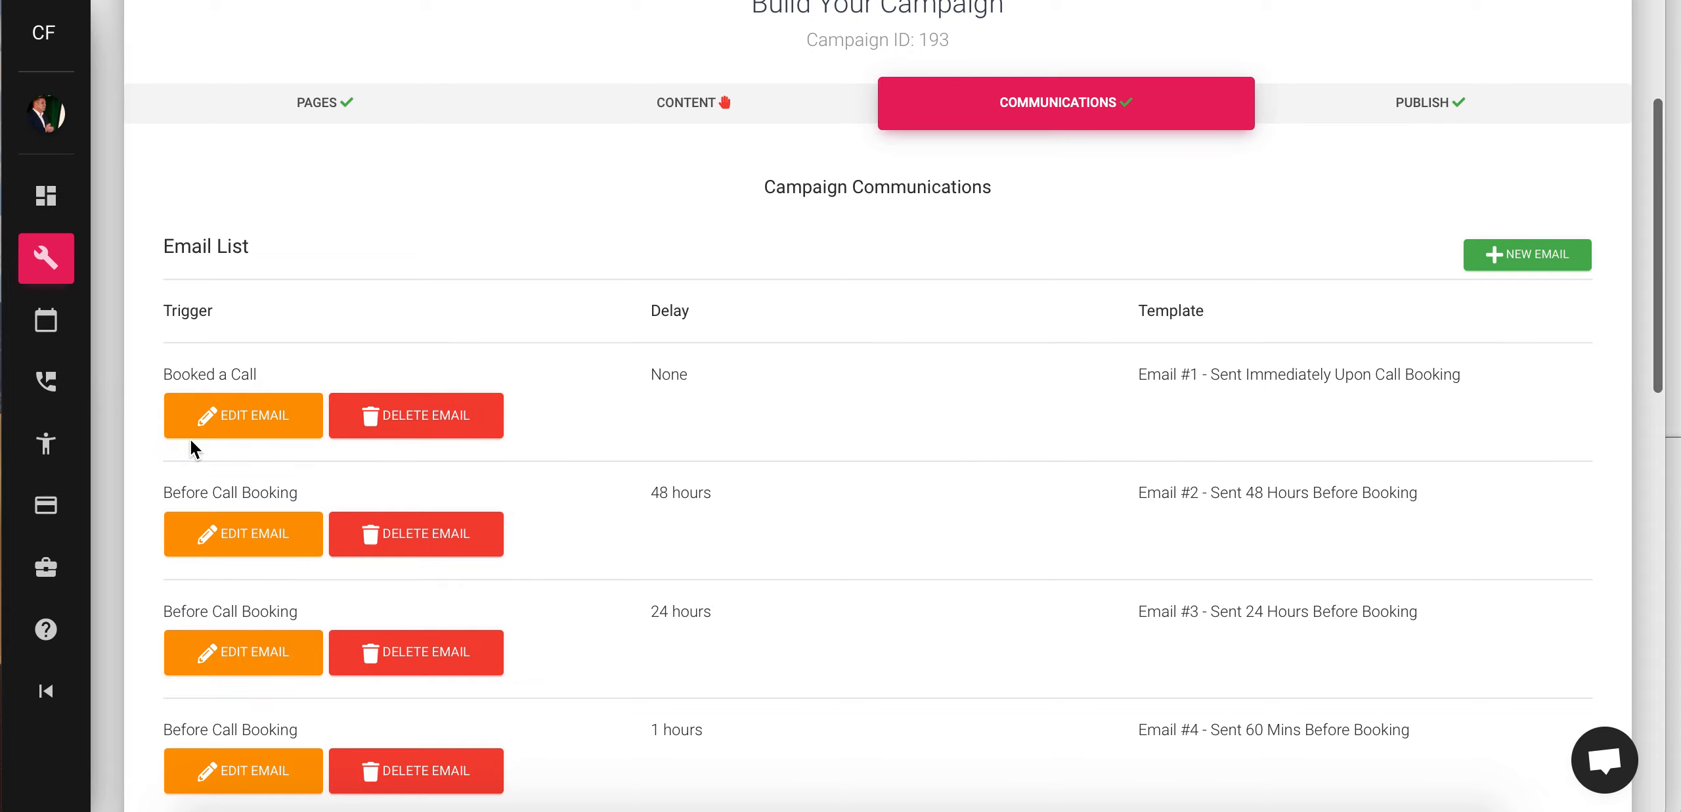
- Switch the Booked a Call email to the New Edit - Email #1 template (ID 466) and save
{"action": "left_click", "coordinate": [212, 428]}
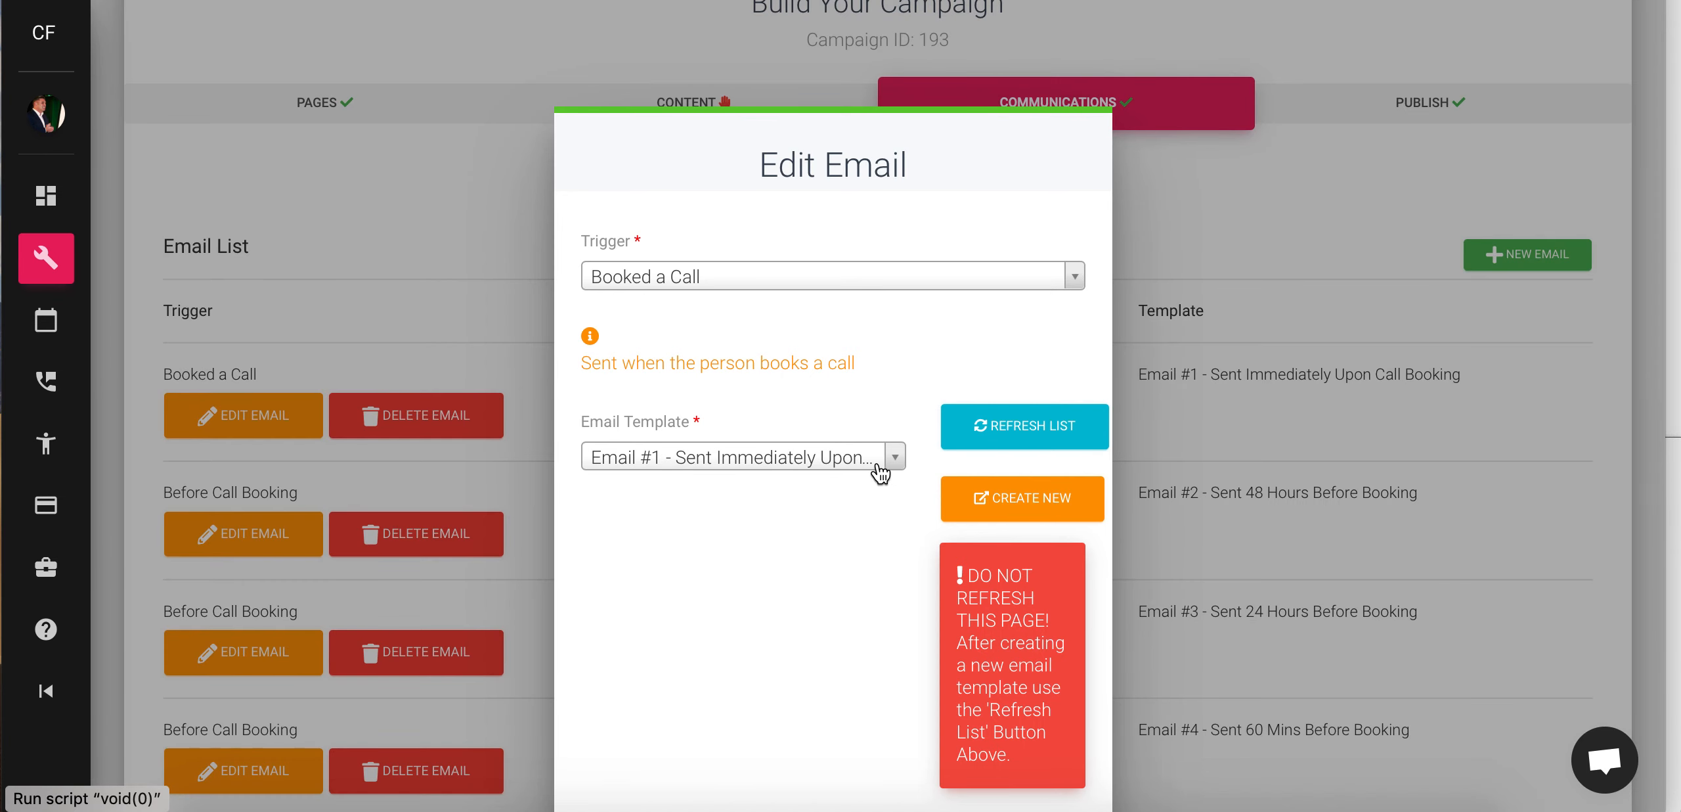
{"action": "left_click", "coordinate": [888, 461]}
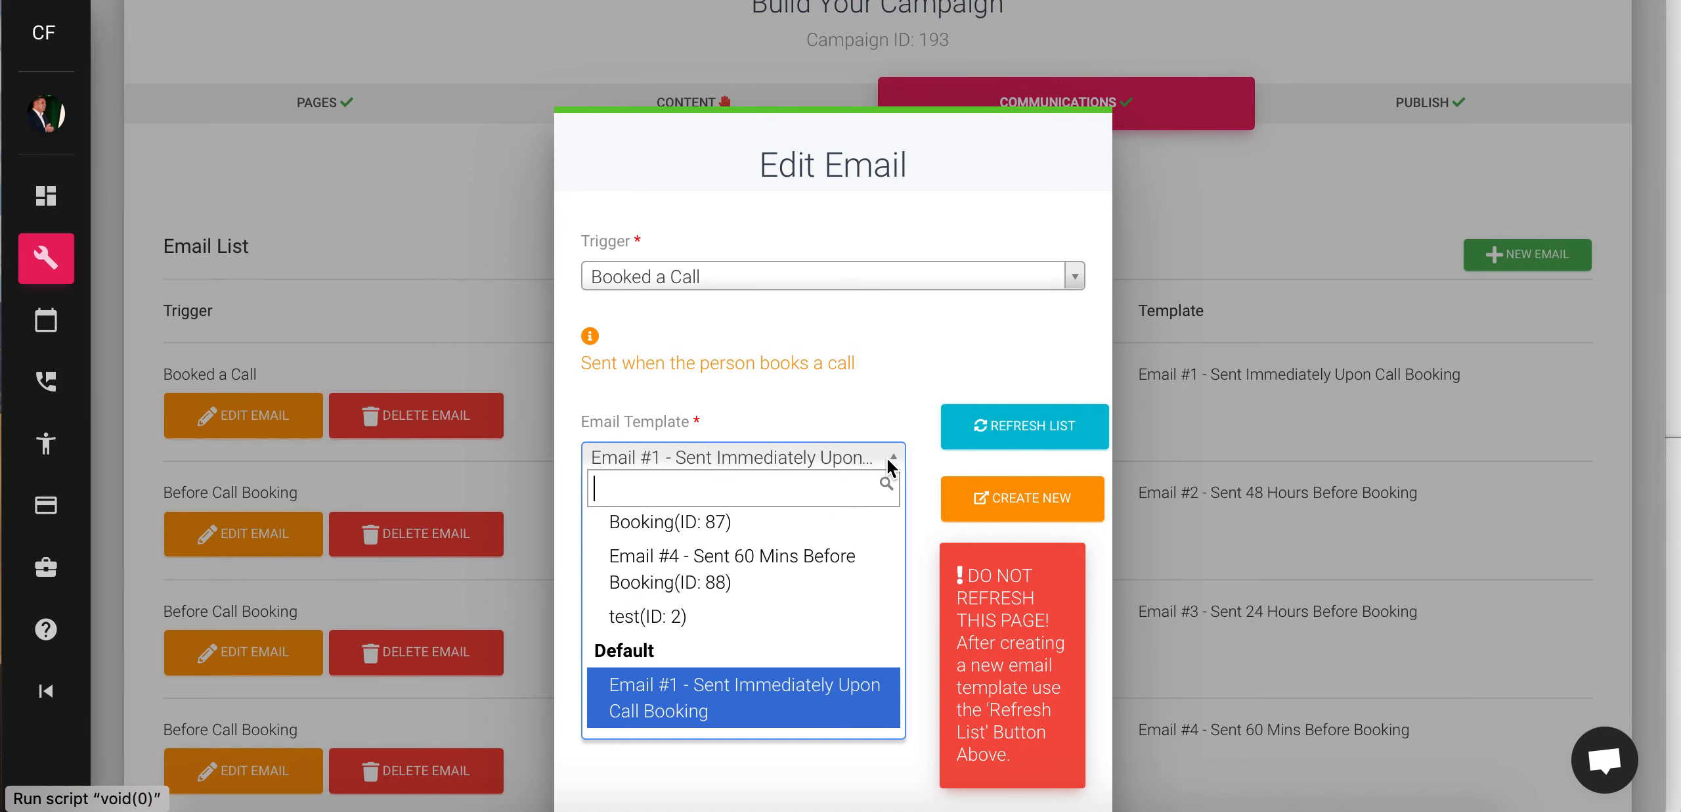
{"action": "scroll", "coordinate": [807, 595], "scroll_direction": "down", "scroll_amount": 1}
{"action": "scroll", "coordinate": [809, 603], "scroll_direction": "down", "scroll_amount": 3}
{"action": "scroll", "coordinate": [809, 603], "scroll_direction": "up", "scroll_amount": 10}
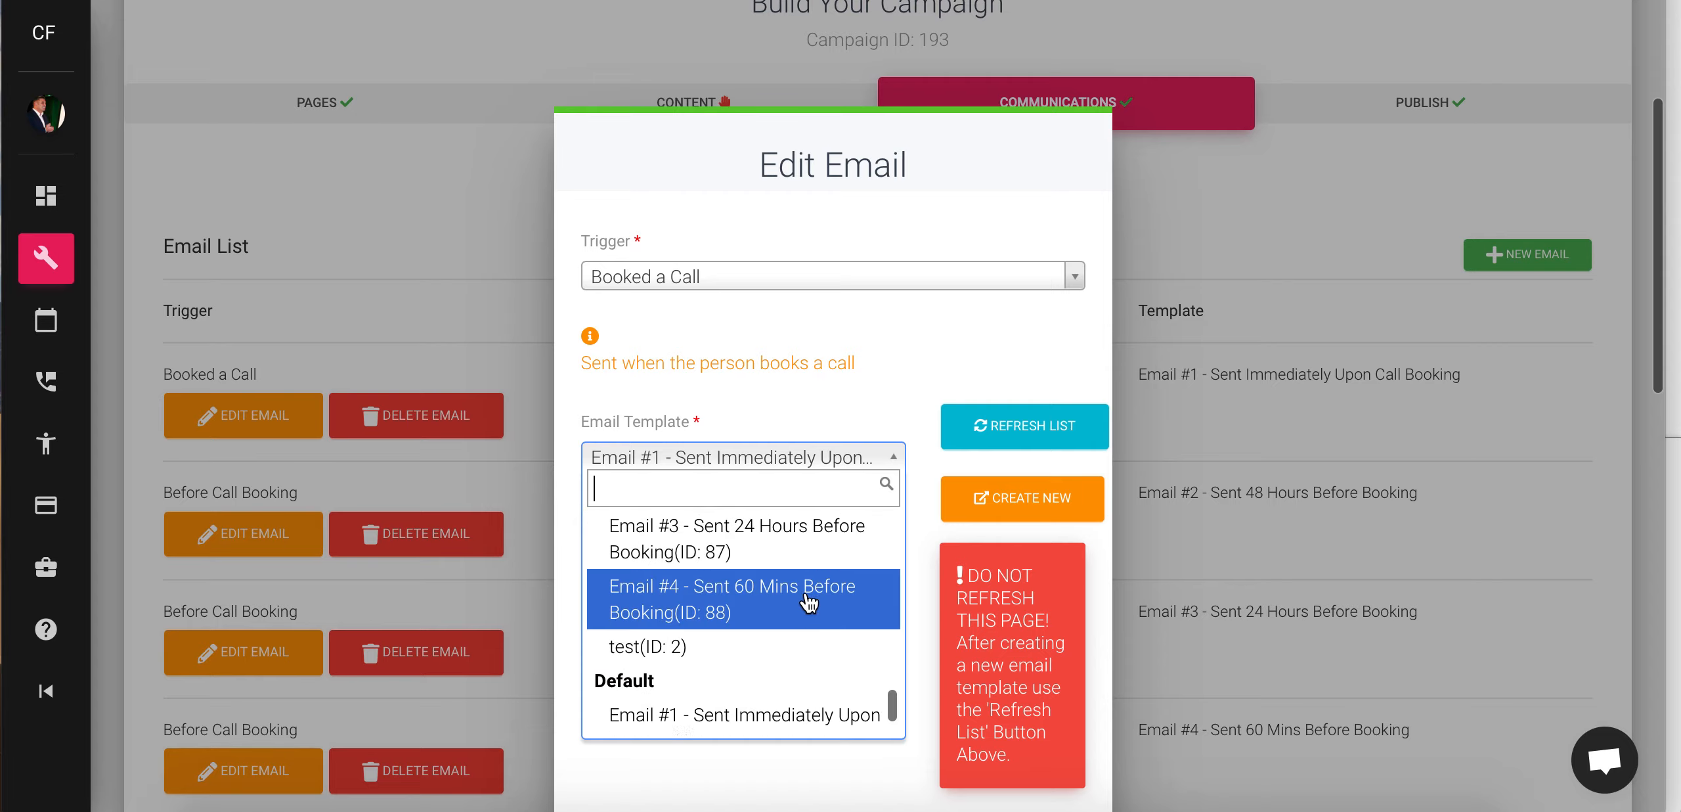
{"action": "scroll", "coordinate": [809, 603], "scroll_direction": "up", "scroll_amount": 10}
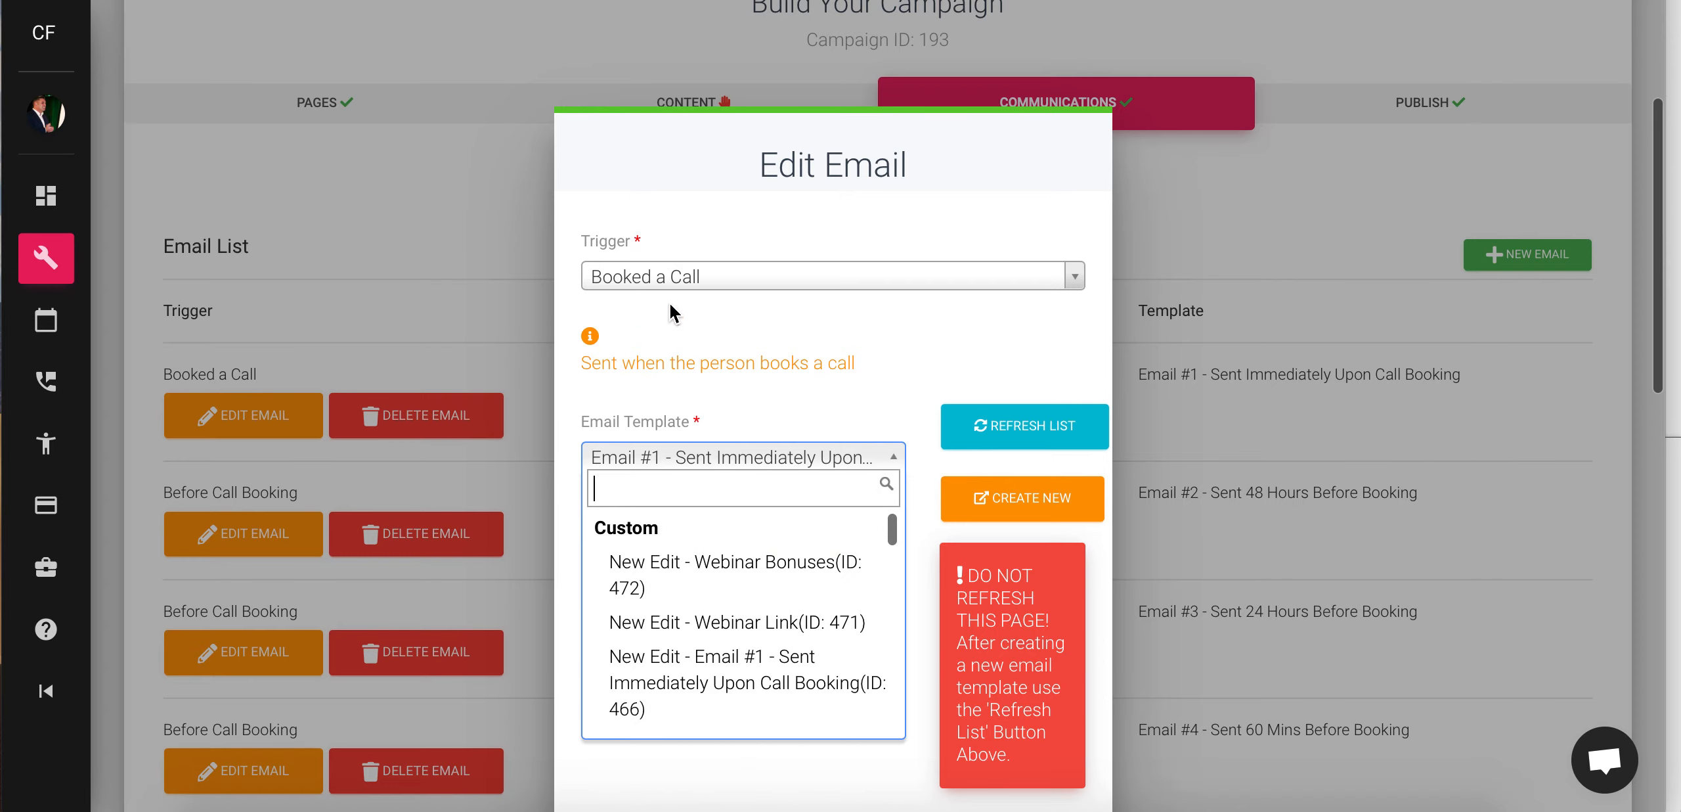
{"action": "scroll", "coordinate": [755, 670], "scroll_direction": "down", "scroll_amount": 1}
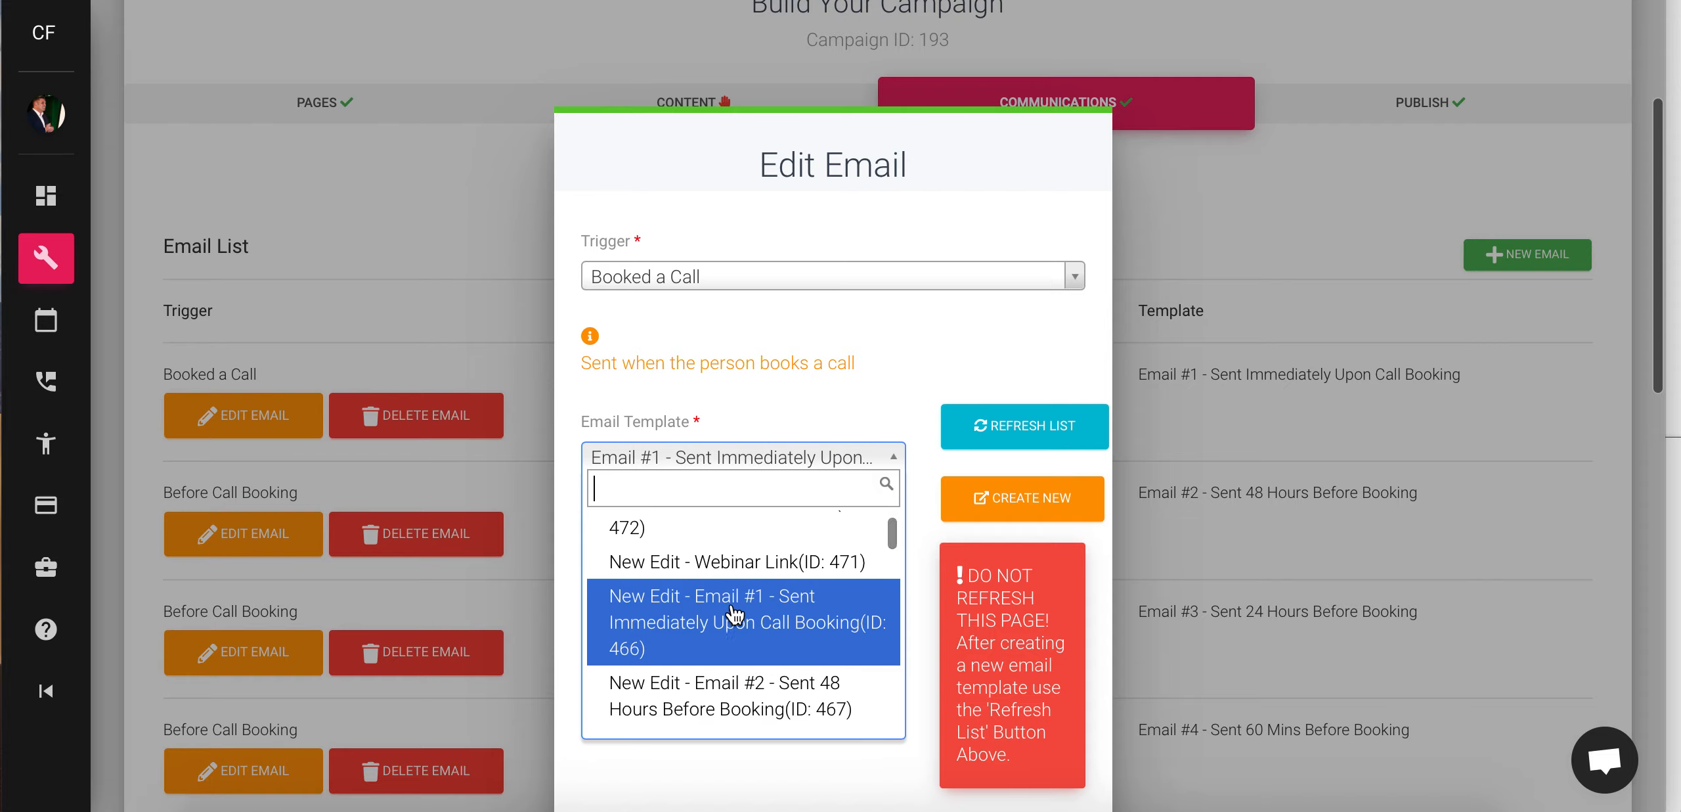
{"action": "left_click", "coordinate": [734, 615]}
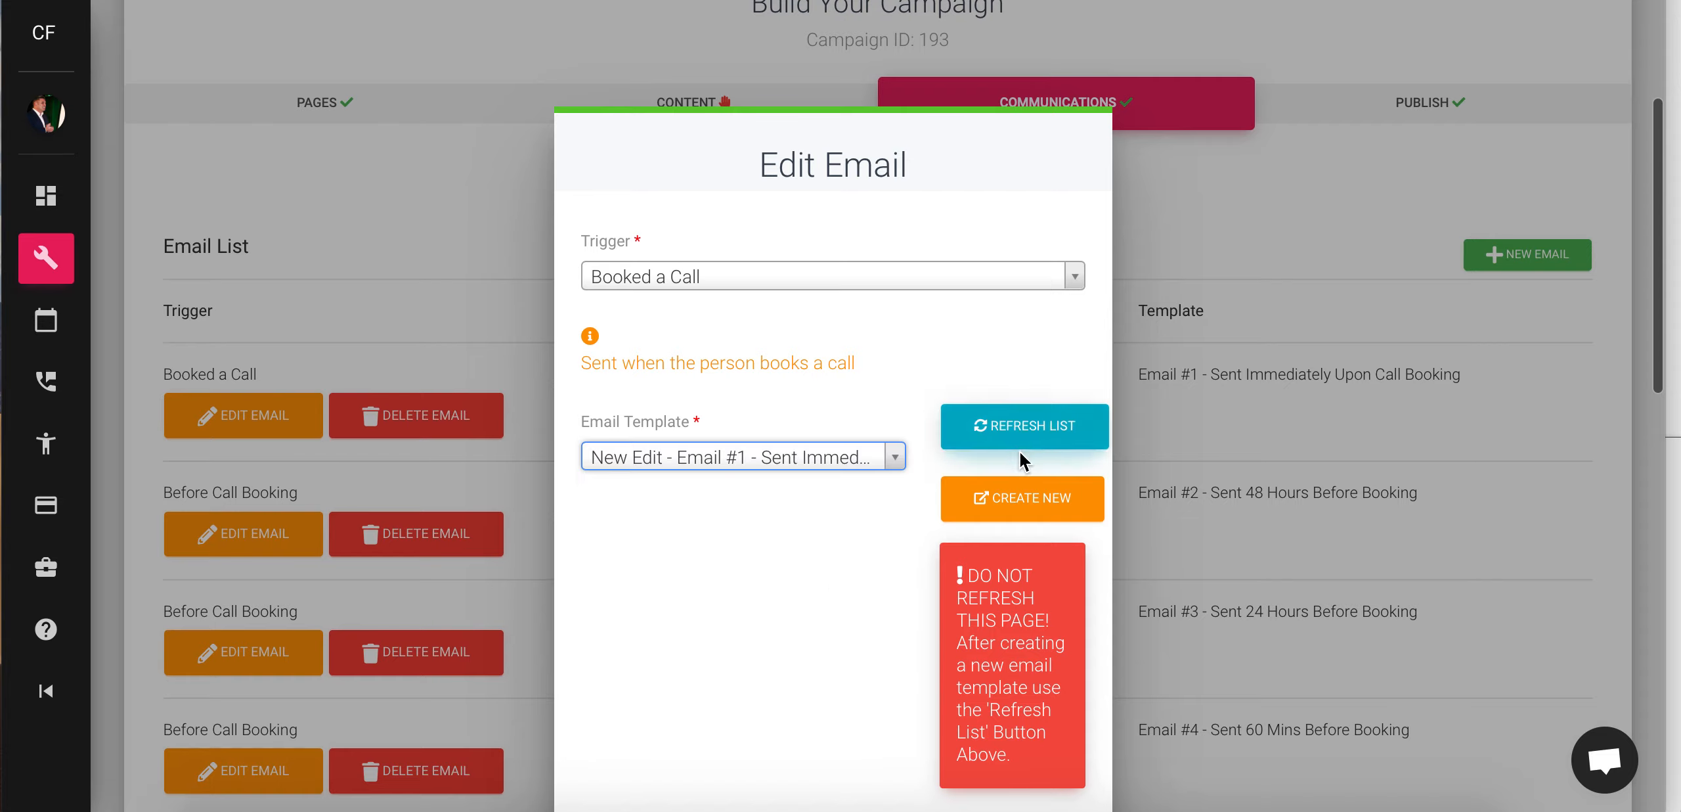
{"action": "scroll", "coordinate": [786, 563], "scroll_direction": "down", "scroll_amount": 4}
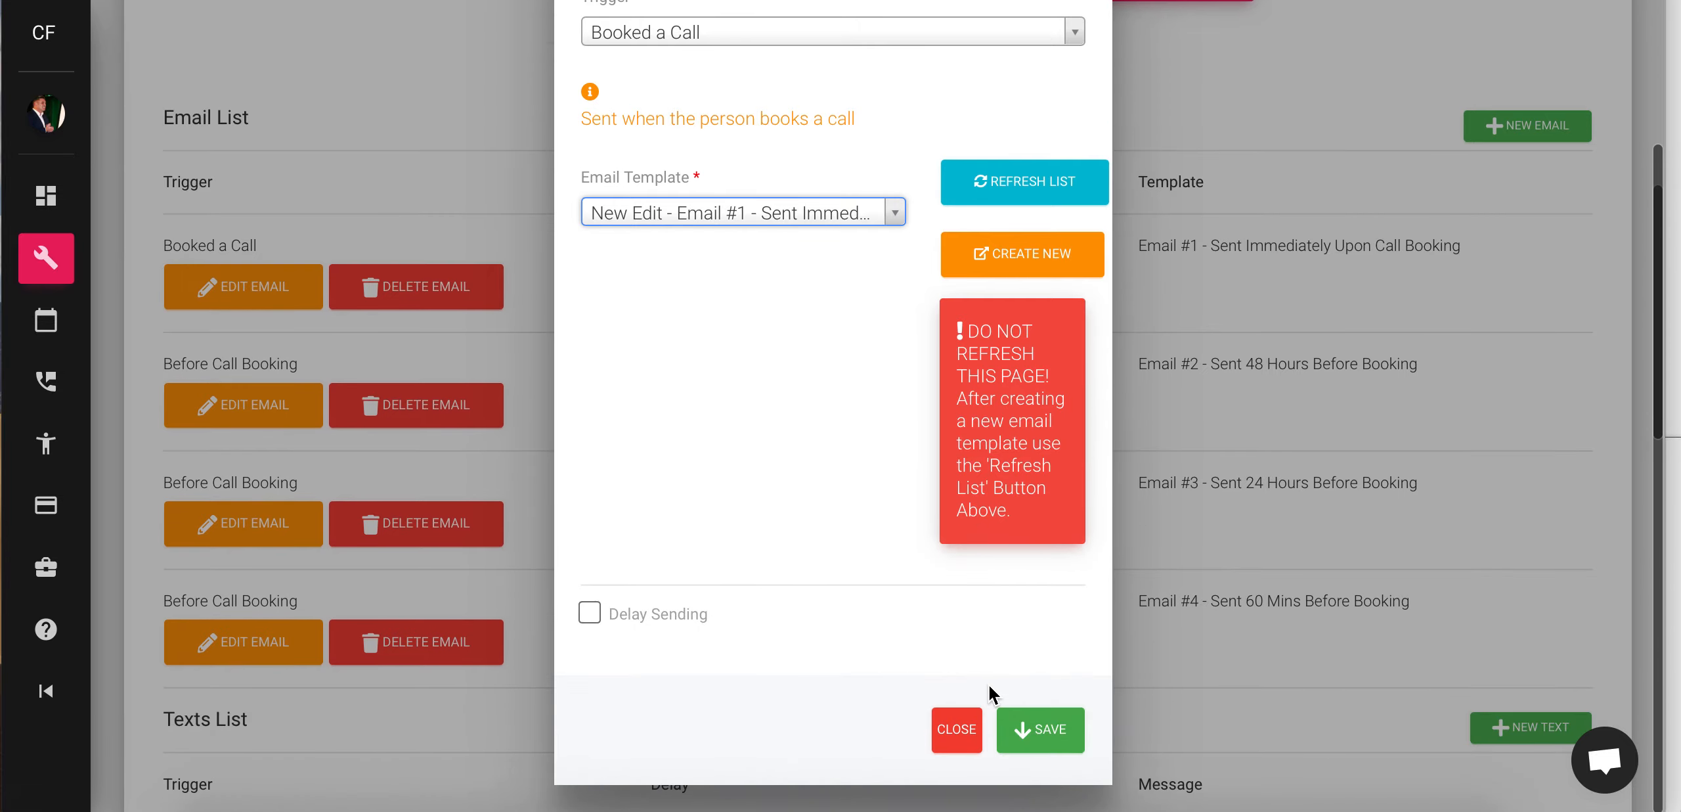
{"action": "left_click", "coordinate": [1051, 726]}
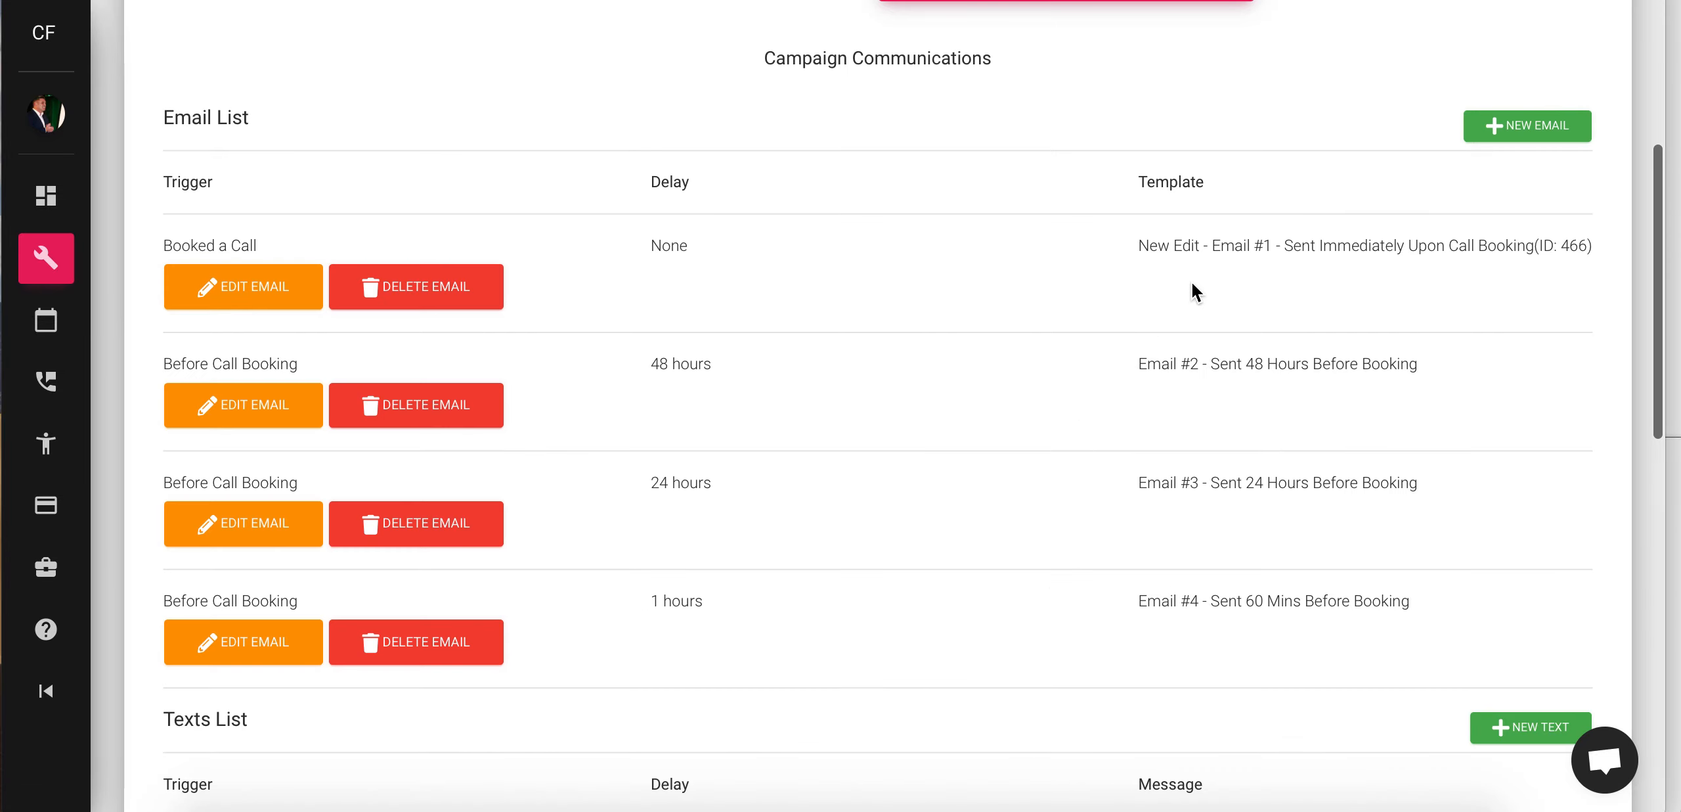
- Switch the 48-hour Before Call Booking email to New Edit - Email #2 (ID 467)
{"action": "left_click", "coordinate": [225, 402]}
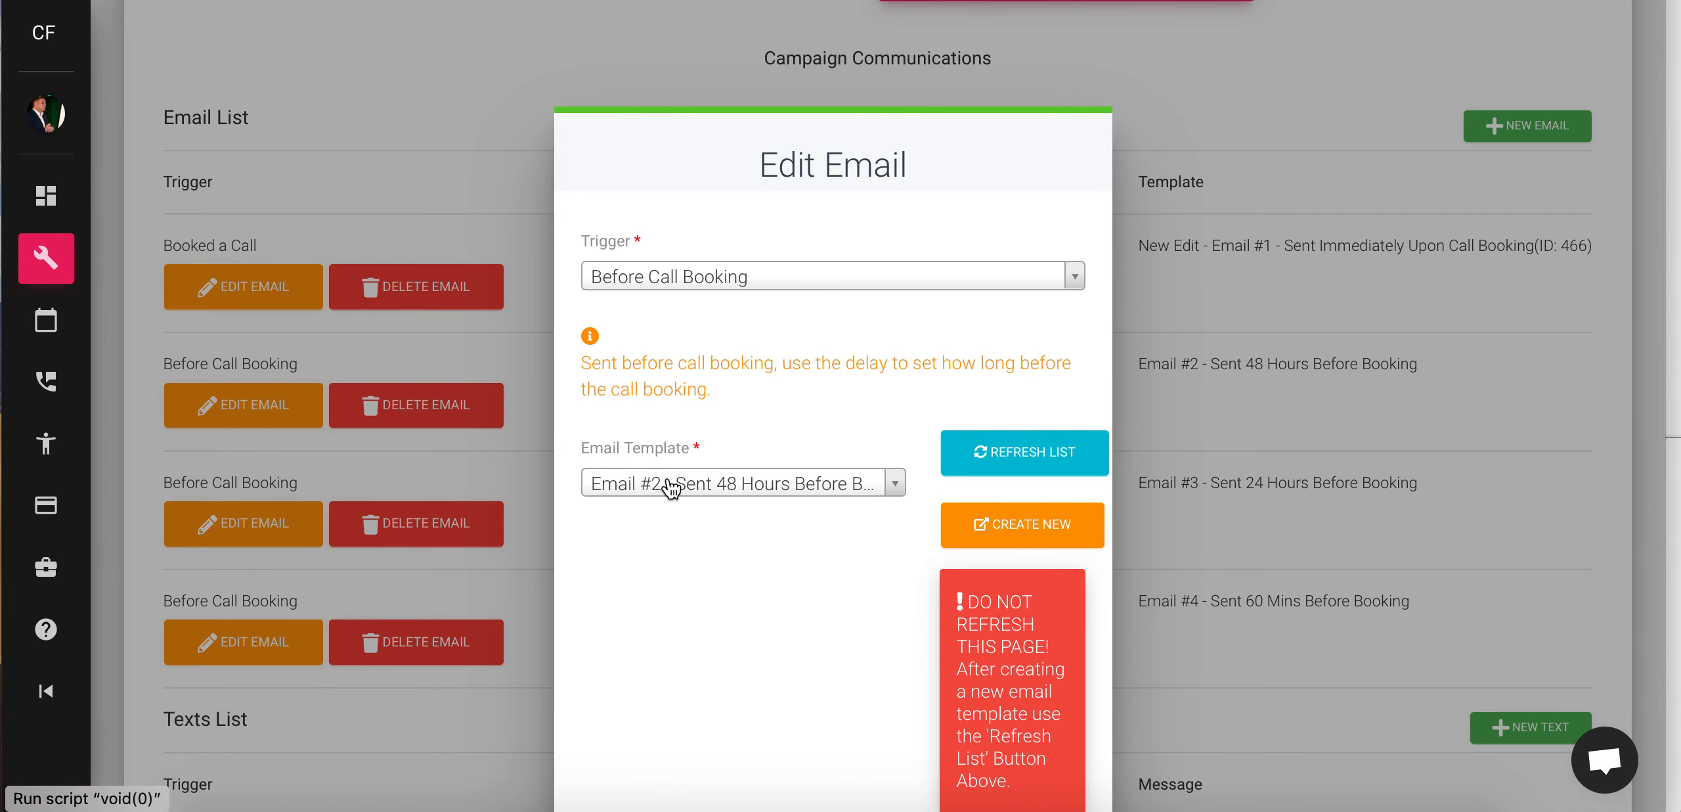
{"action": "left_click", "coordinate": [891, 497]}
{"action": "scroll", "coordinate": [744, 597], "scroll_direction": "up", "scroll_amount": 10}
{"action": "scroll", "coordinate": [746, 601], "scroll_direction": "up", "scroll_amount": 5}
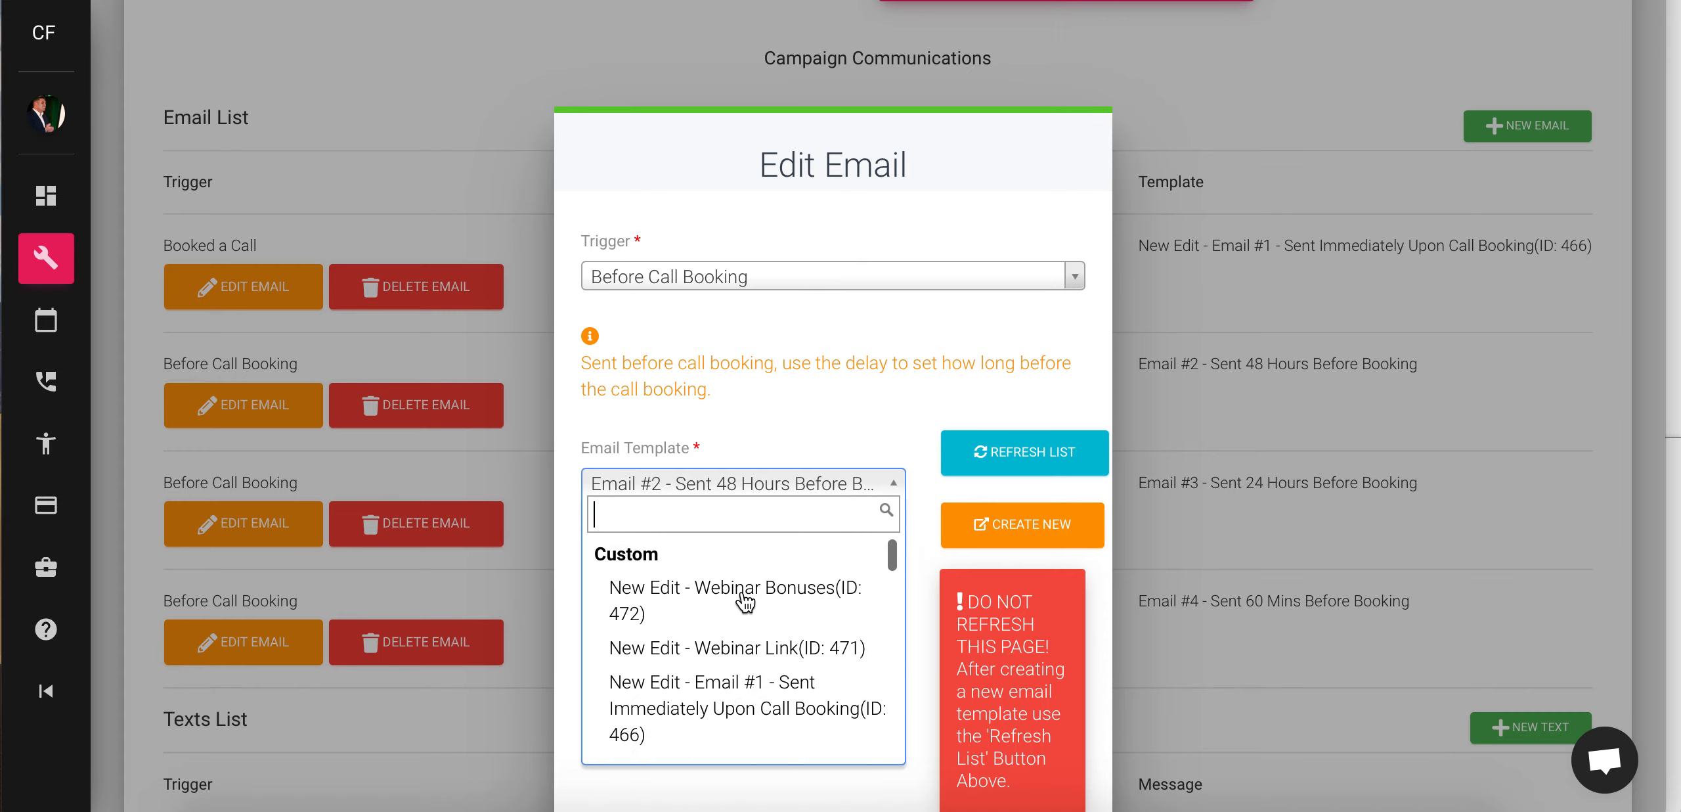
{"action": "scroll", "coordinate": [753, 701], "scroll_direction": "down", "scroll_amount": 2}
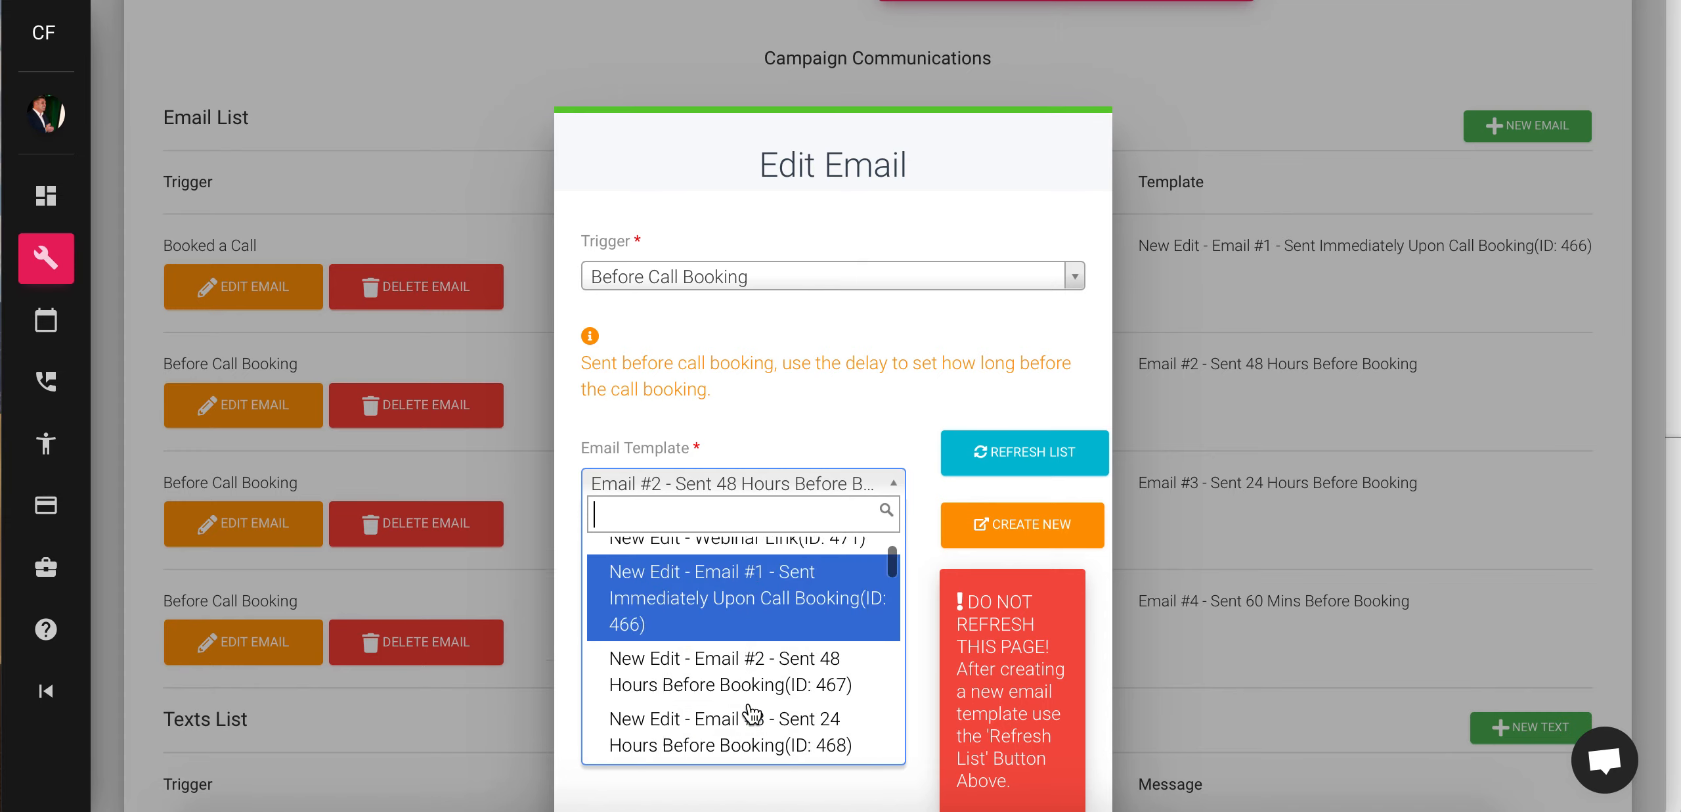
{"action": "left_click", "coordinate": [684, 649]}
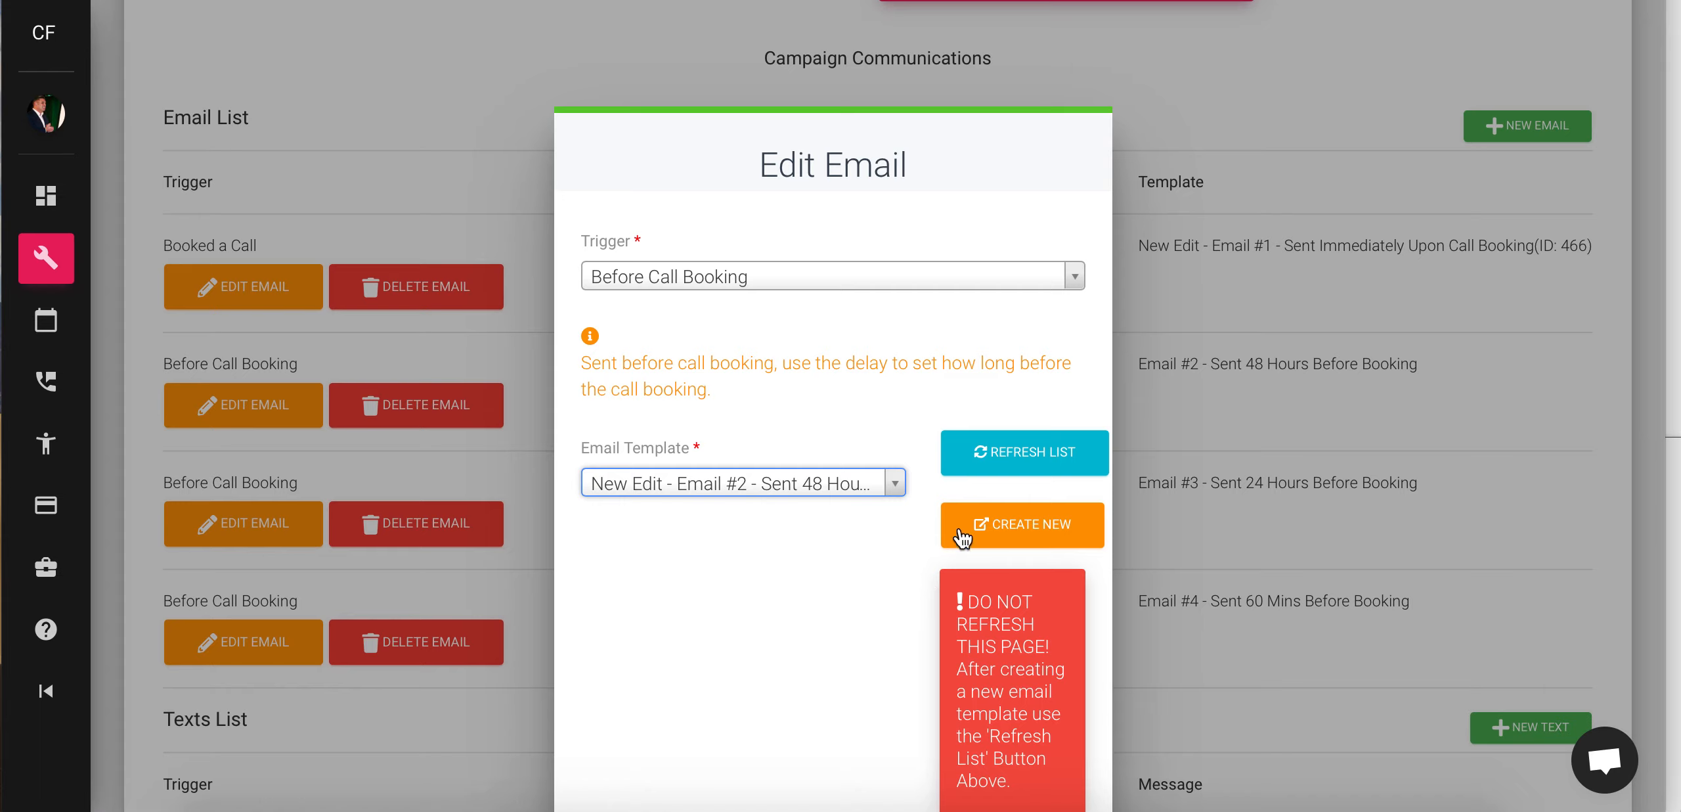
{"action": "scroll", "coordinate": [854, 591], "scroll_direction": "down", "scroll_amount": 5}
{"action": "left_click", "coordinate": [1045, 726]}
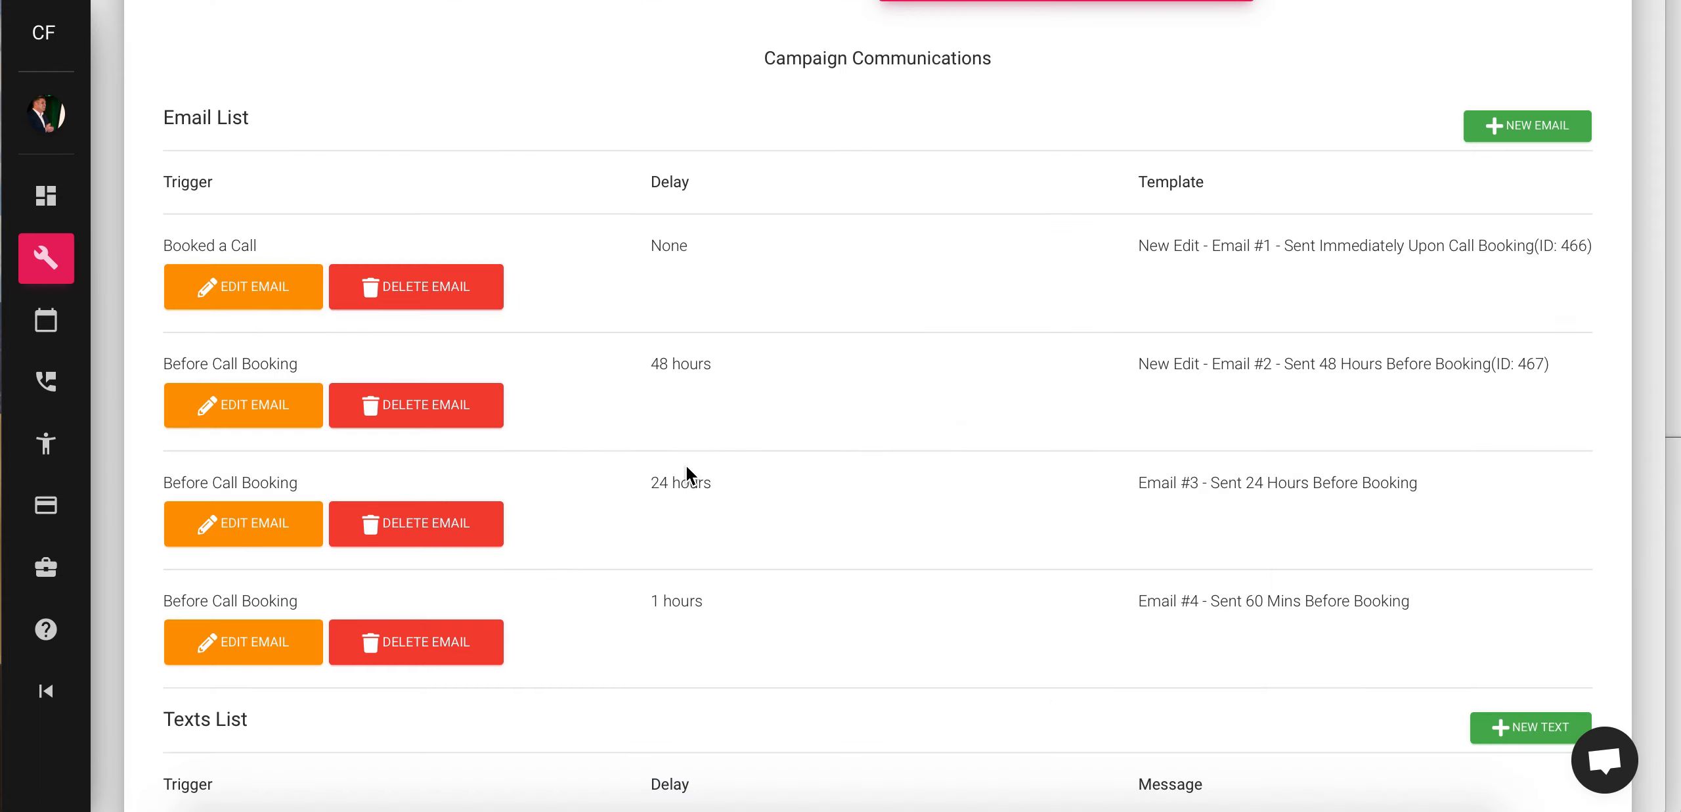
- Switch the 24-hour Before Call Booking email to New Edit - Email #3 (ID 468)
{"action": "left_click", "coordinate": [248, 522]}
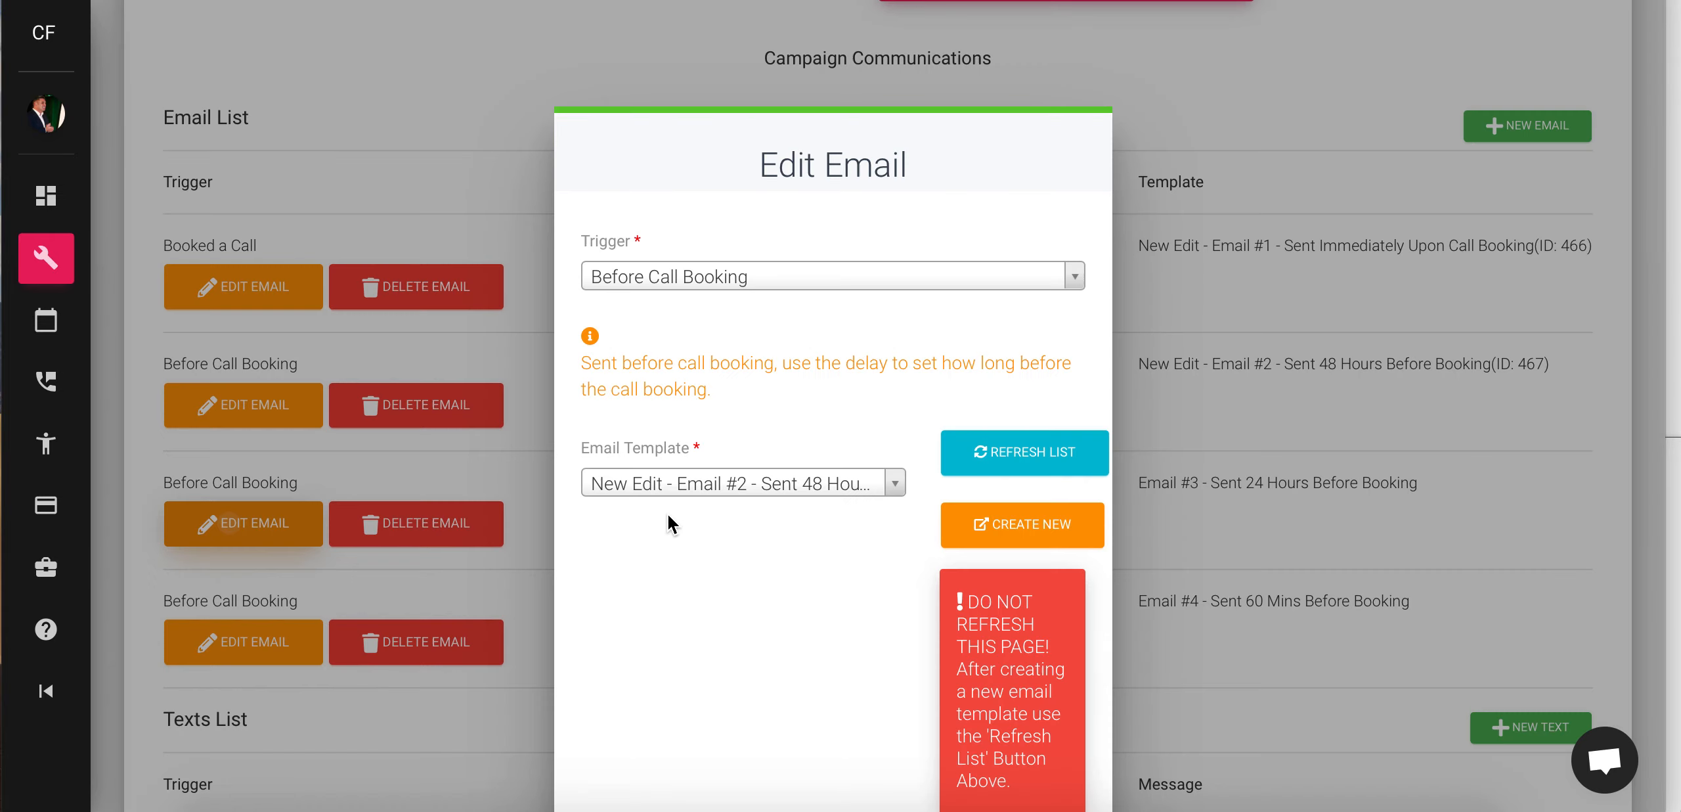
{"action": "left_click", "coordinate": [888, 491]}
{"action": "scroll", "coordinate": [844, 586], "scroll_direction": "up", "scroll_amount": 10}
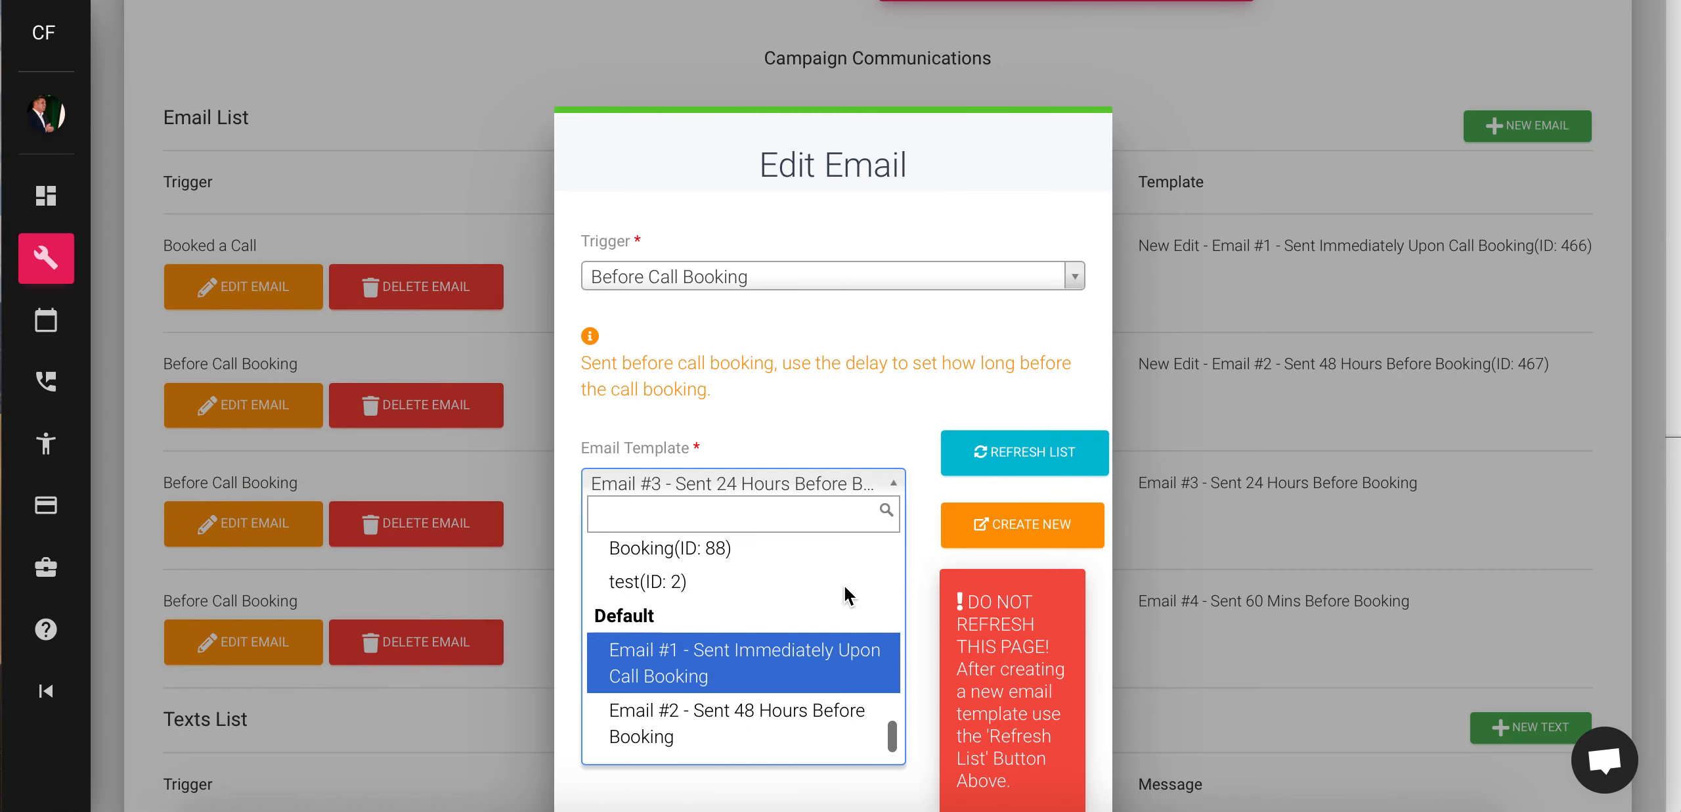
{"action": "scroll", "coordinate": [706, 668], "scroll_direction": "down", "scroll_amount": 3}
{"action": "left_click", "coordinate": [723, 667]}
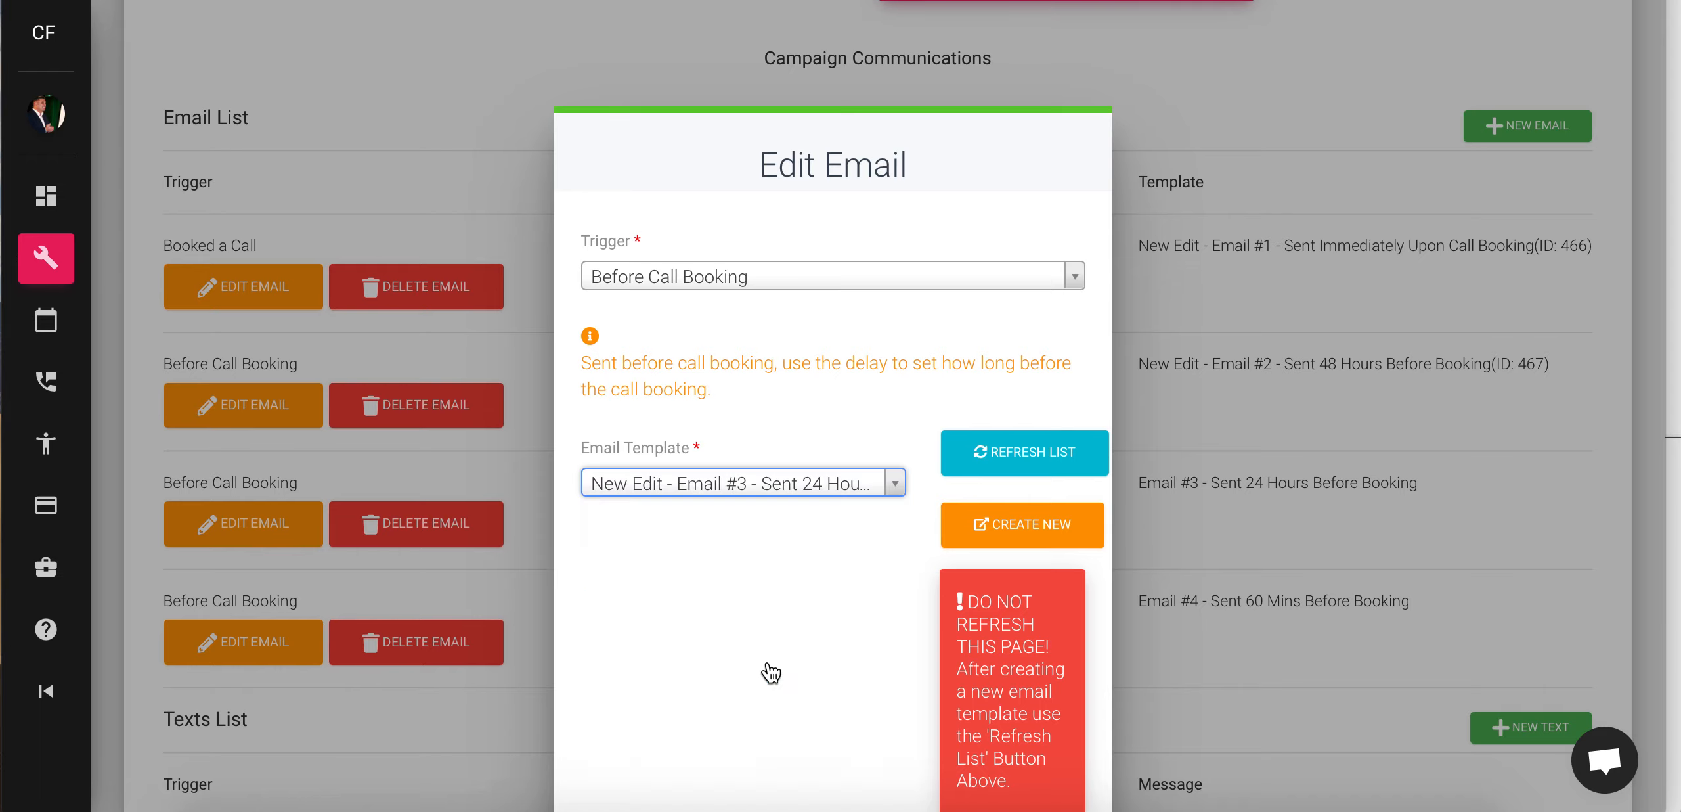
{"action": "scroll", "coordinate": [836, 646], "scroll_direction": "down", "scroll_amount": 5}
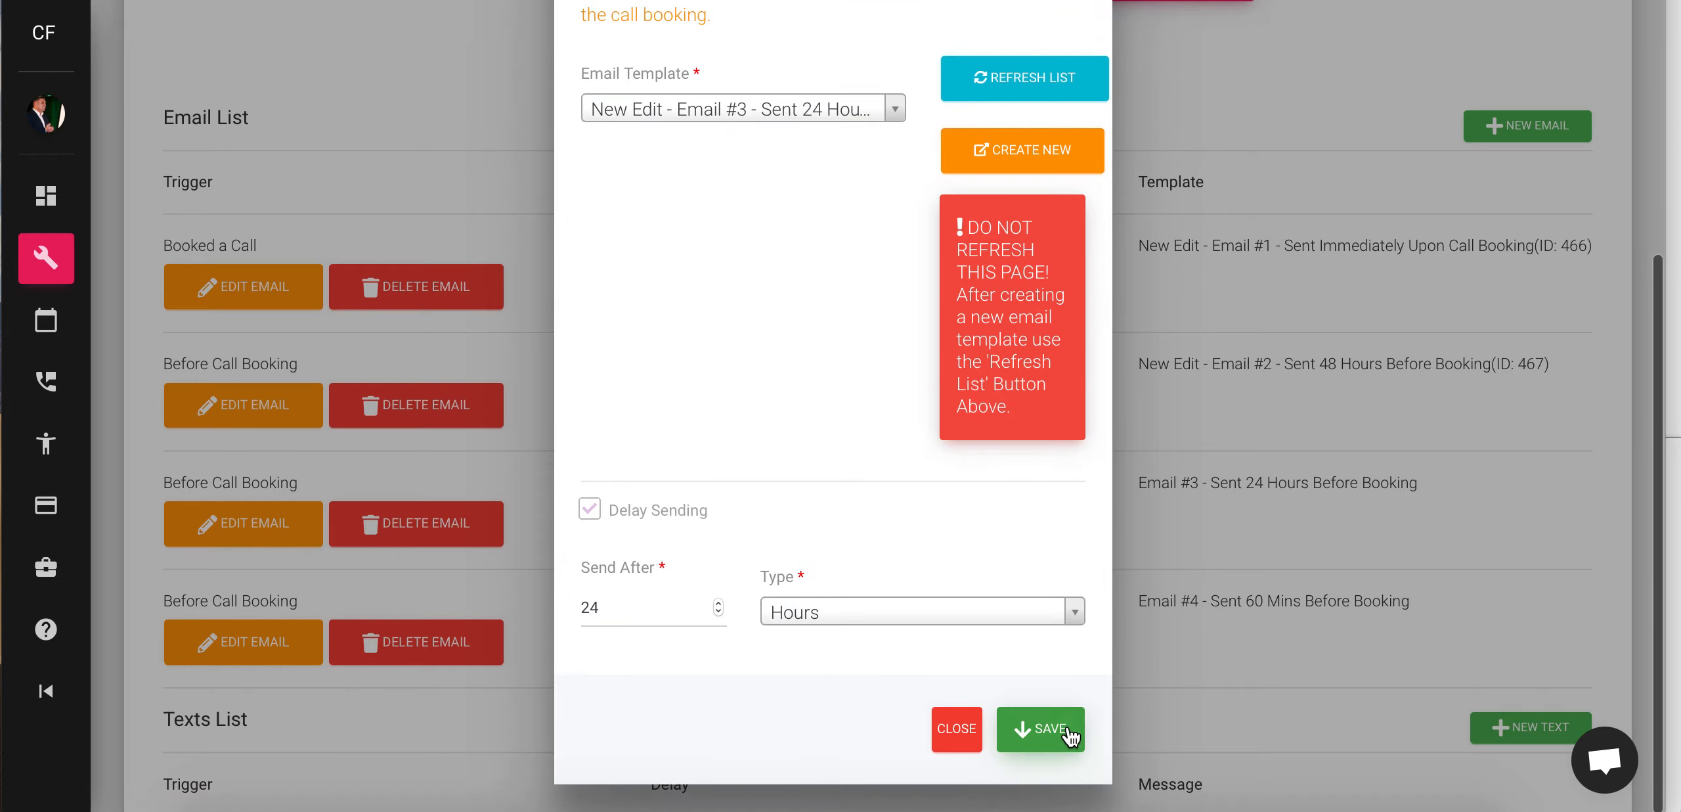
{"action": "left_click", "coordinate": [1068, 729]}
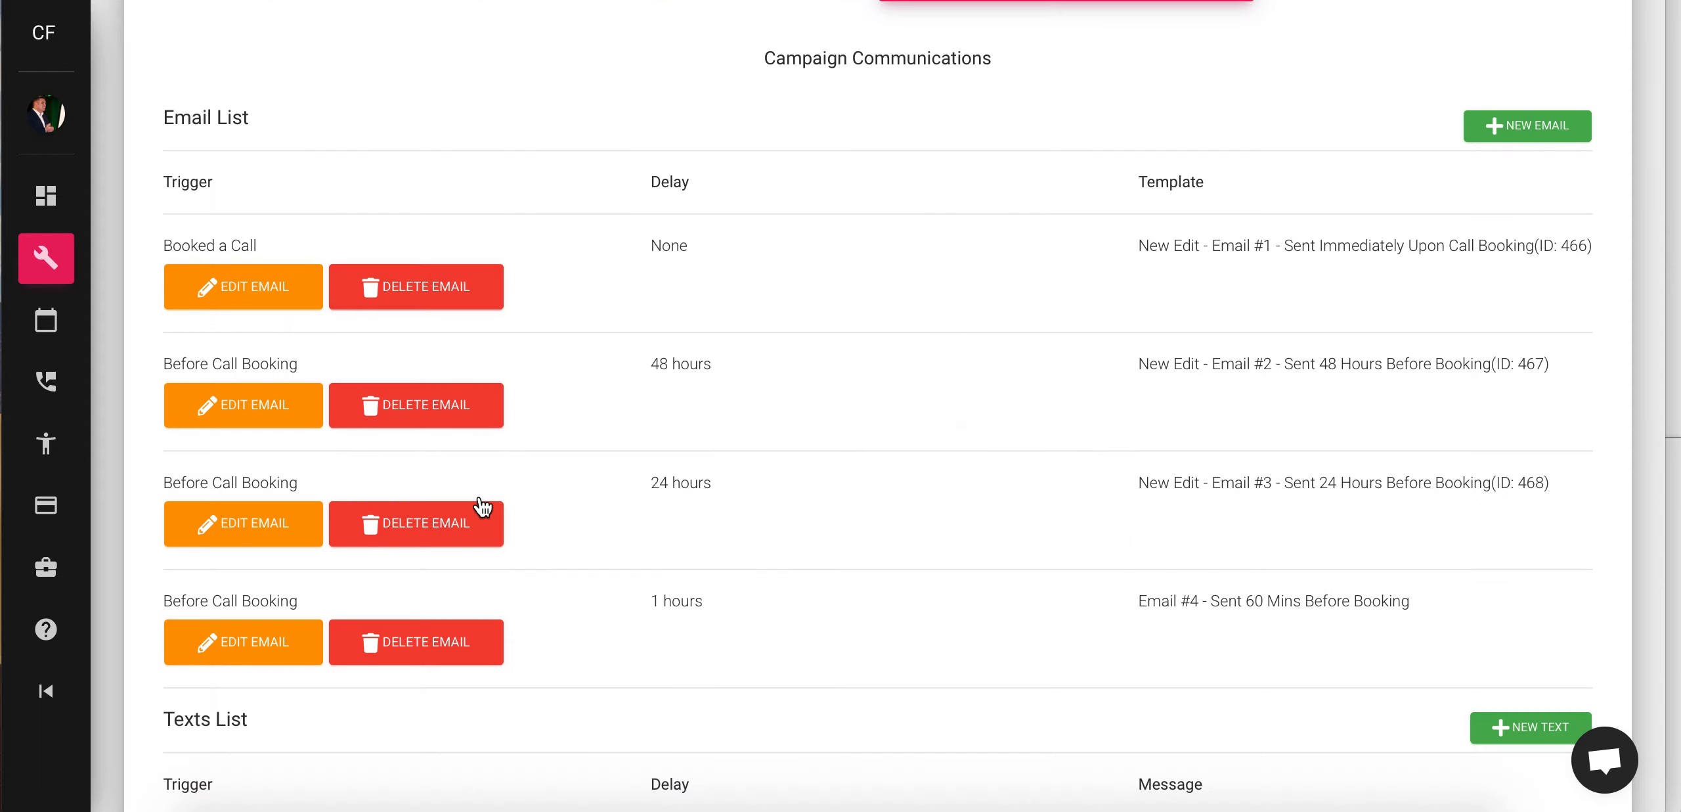
{"action": "left_click", "coordinate": [273, 645]}
- Assign the 1-hour email the New Edit - Email #4 - Sent 60 Mins Before Booking template and save
{"action": "left_click", "coordinate": [874, 485]}
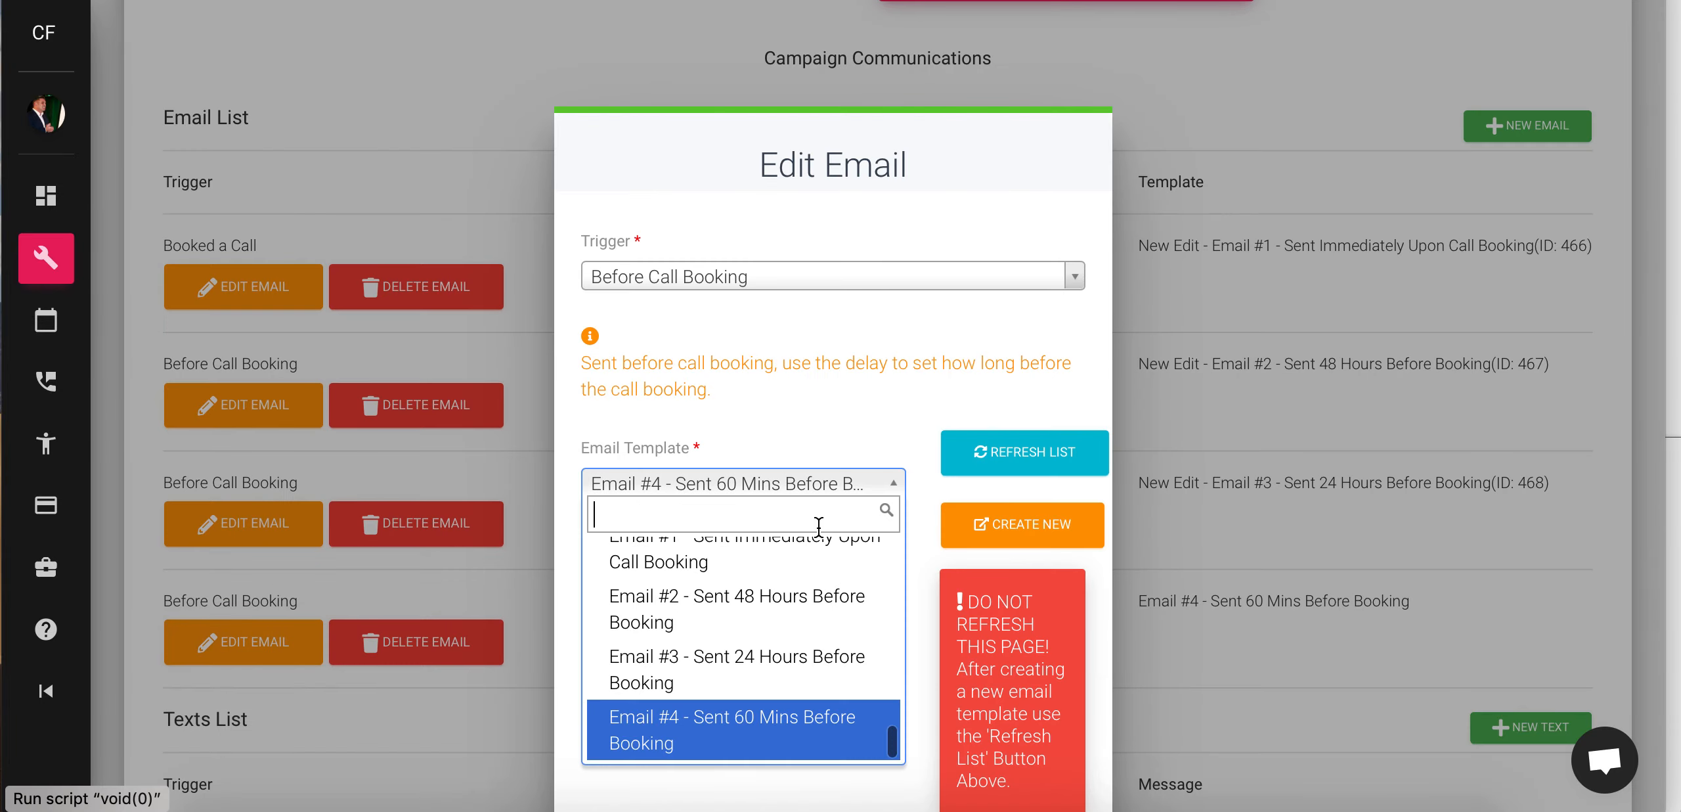
{"action": "scroll", "coordinate": [807, 609], "scroll_direction": "up", "scroll_amount": 2}
{"action": "scroll", "coordinate": [808, 609], "scroll_direction": "up", "scroll_amount": 15}
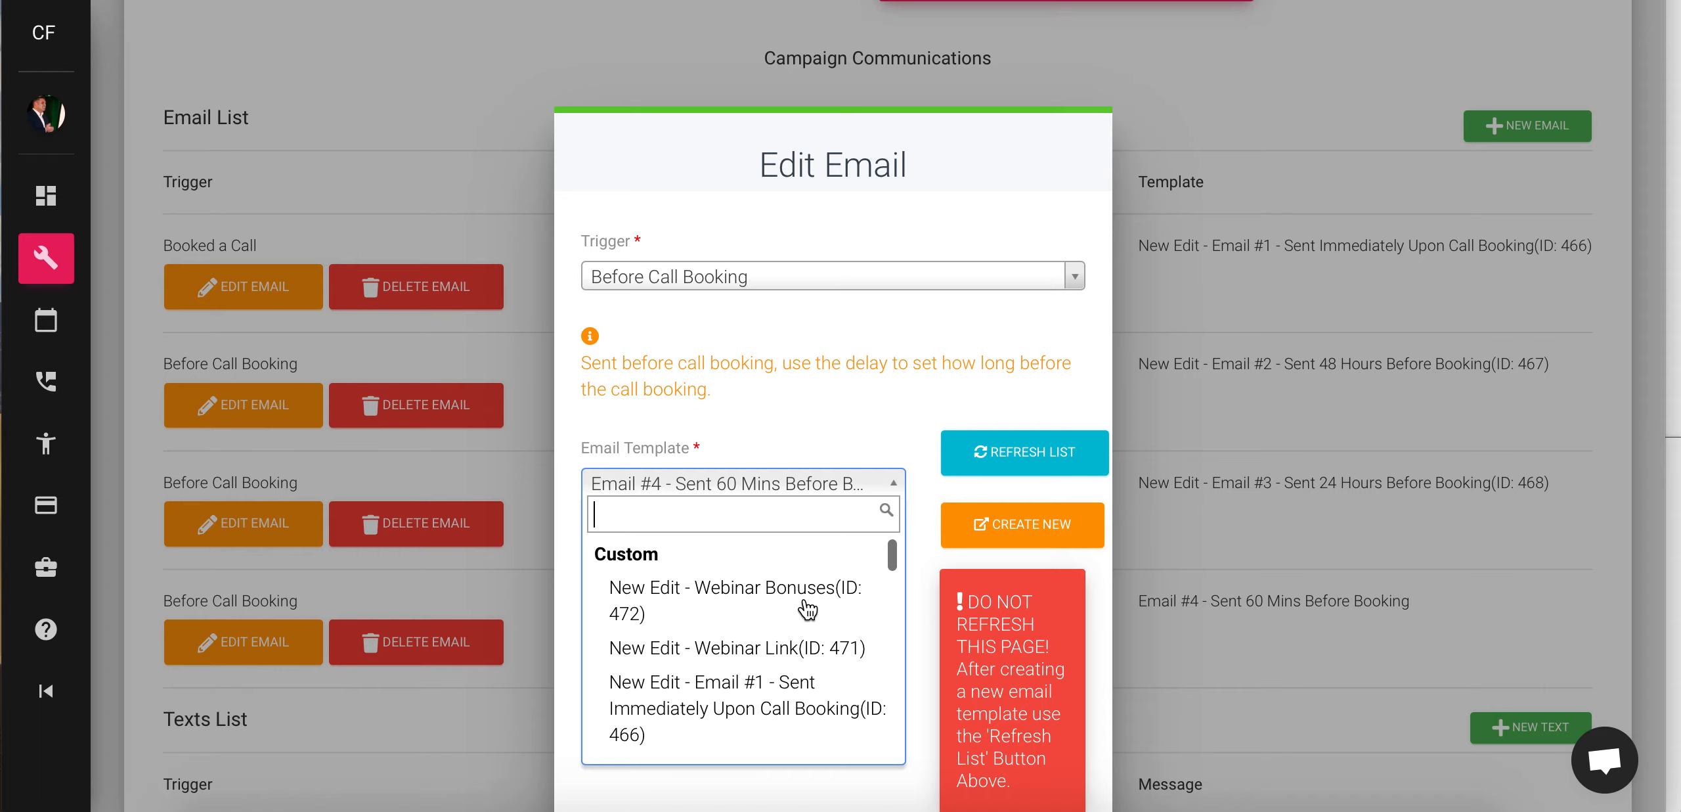
{"action": "scroll", "coordinate": [751, 683], "scroll_direction": "down", "scroll_amount": 3}
{"action": "scroll", "coordinate": [749, 677], "scroll_direction": "down", "scroll_amount": 4}
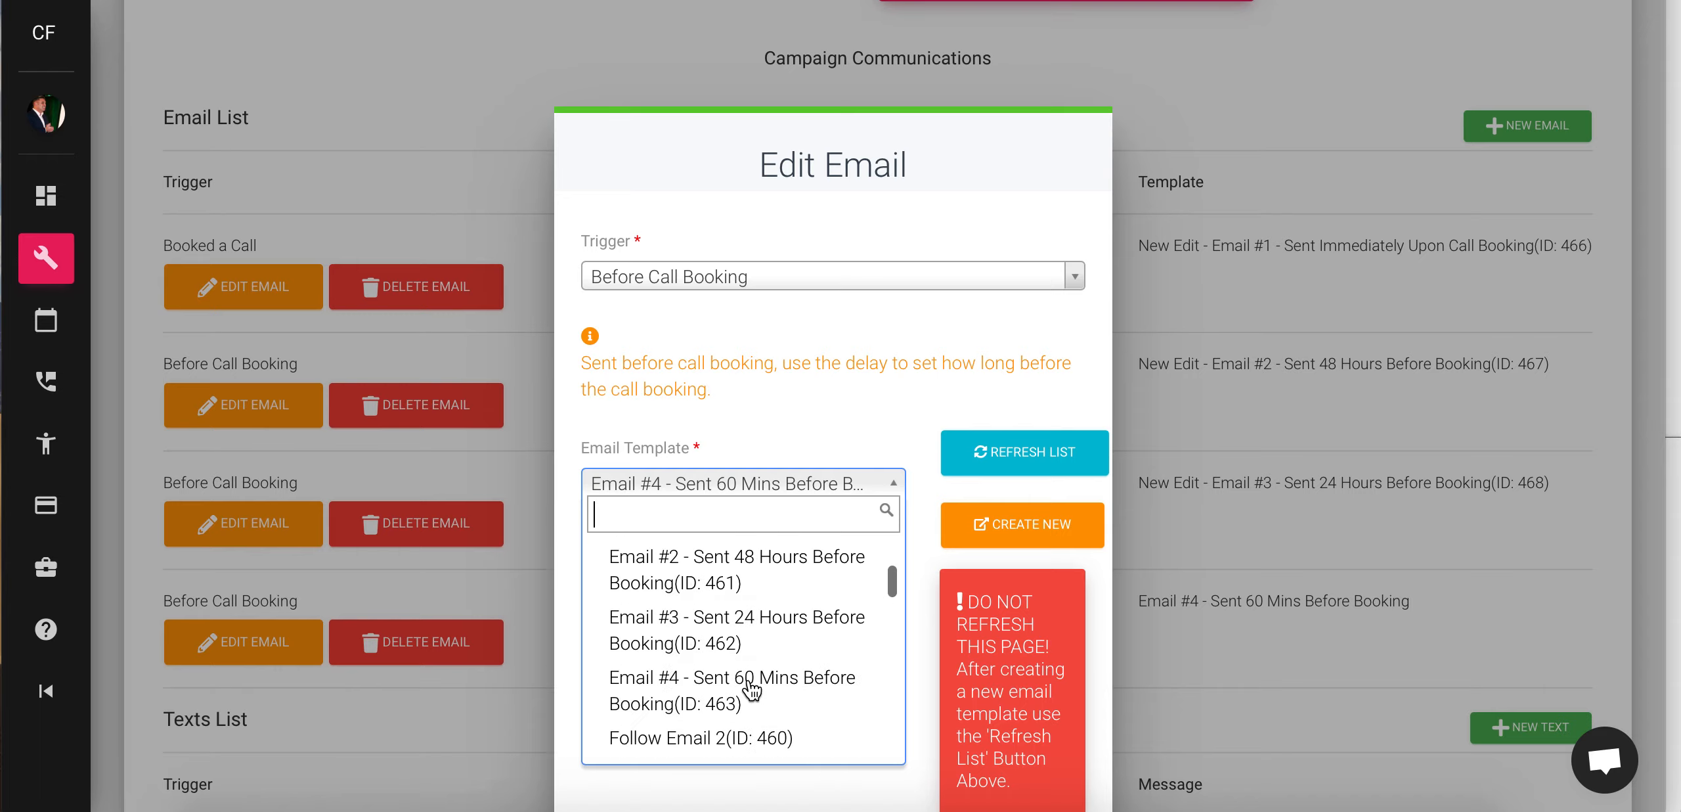
{"action": "left_click", "coordinate": [736, 672]}
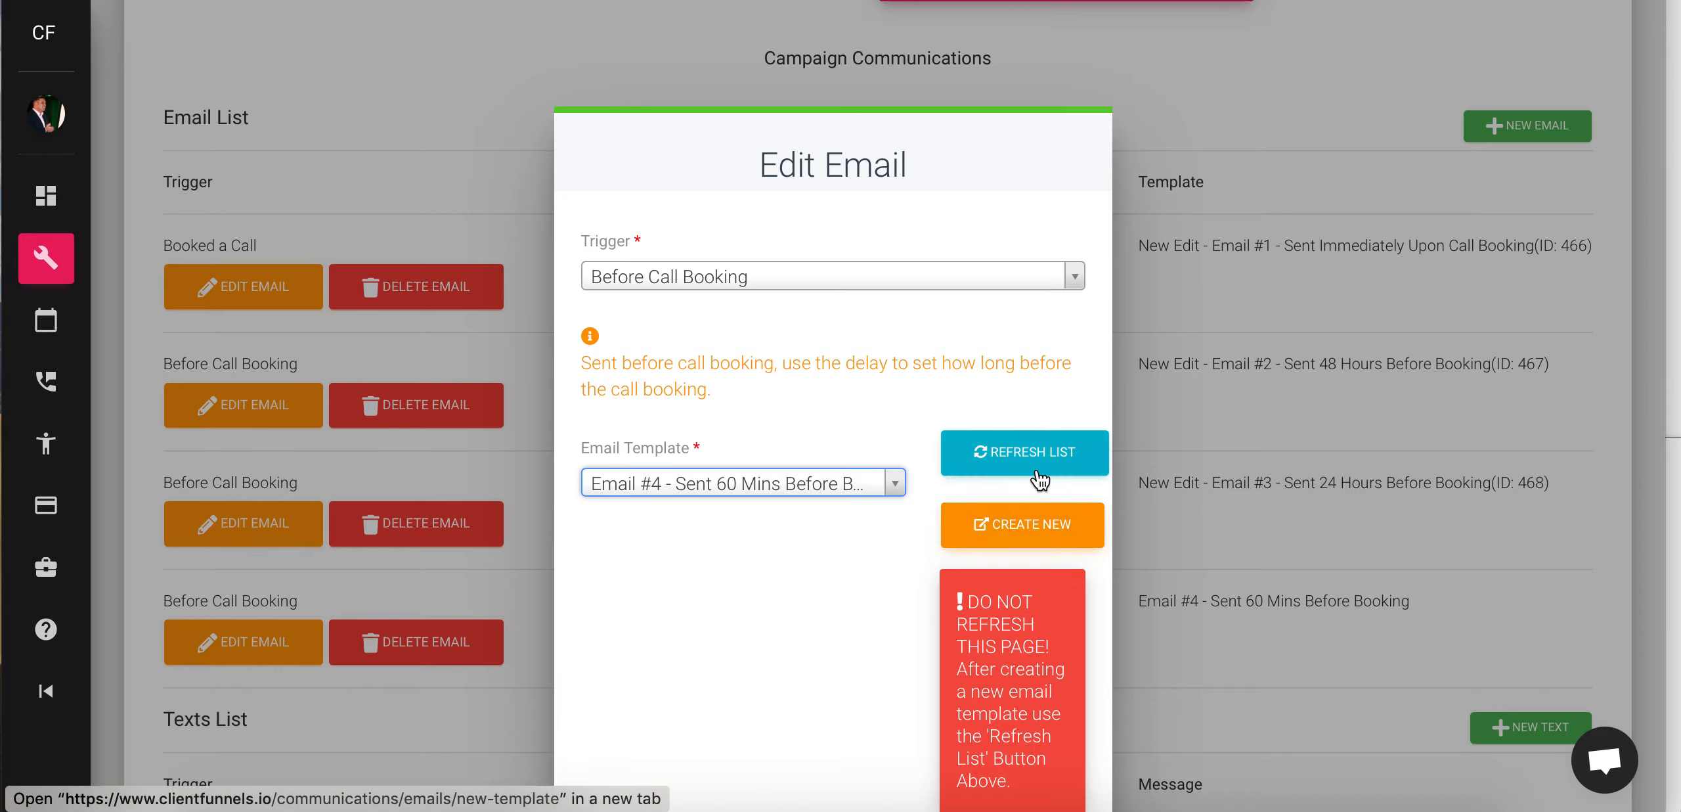
{"action": "scroll", "coordinate": [1048, 555], "scroll_direction": "down", "scroll_amount": 5}
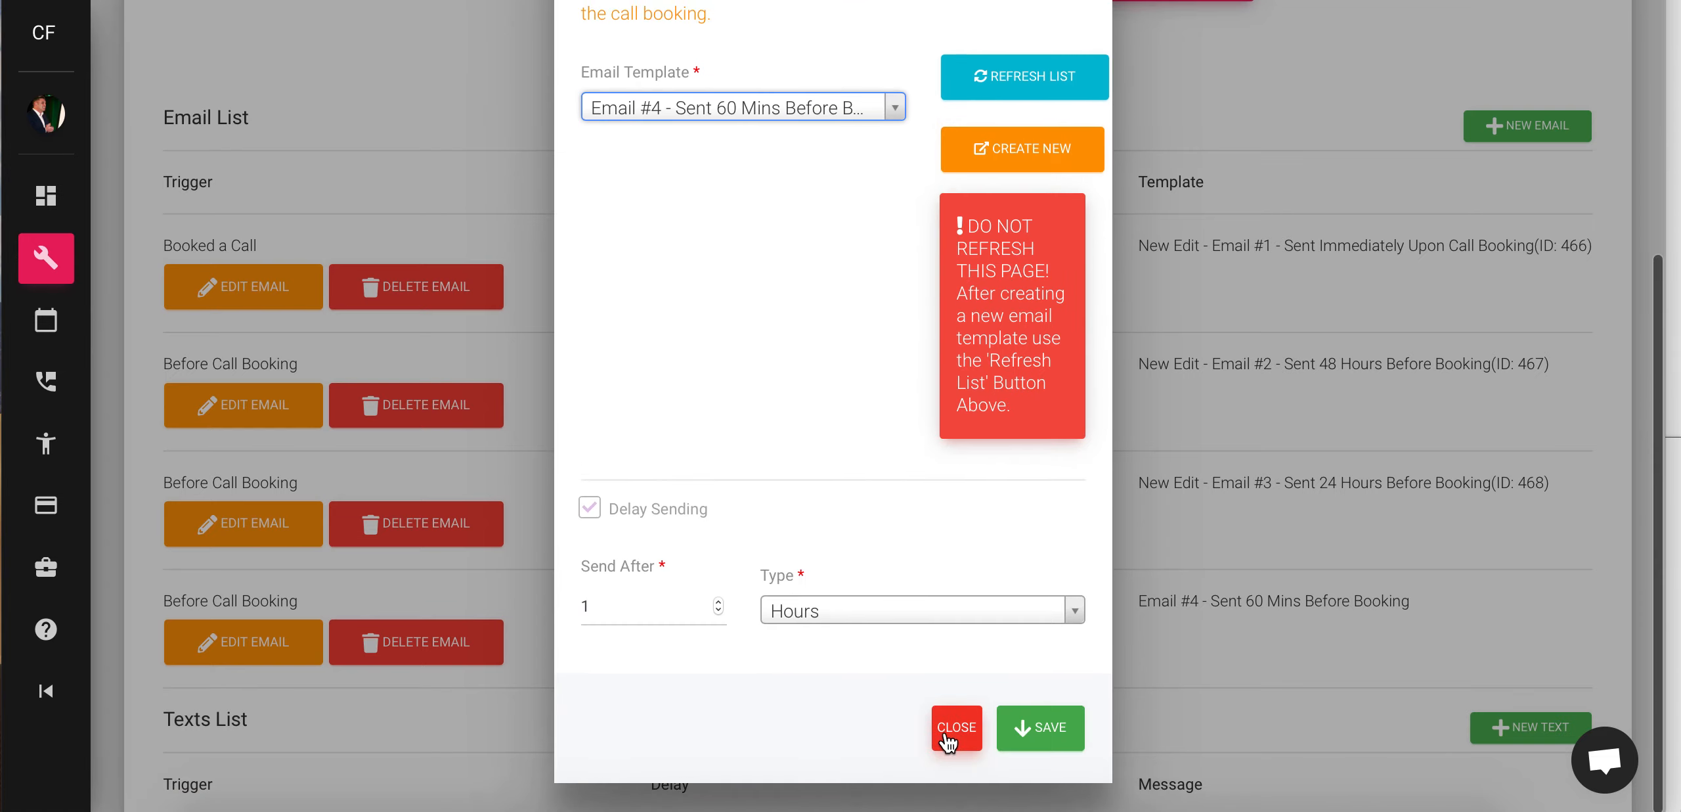
{"action": "left_click", "coordinate": [883, 109]}
{"action": "scroll", "coordinate": [698, 262], "scroll_direction": "up", "scroll_amount": 3}
{"action": "scroll", "coordinate": [694, 272], "scroll_direction": "down", "scroll_amount": 4}
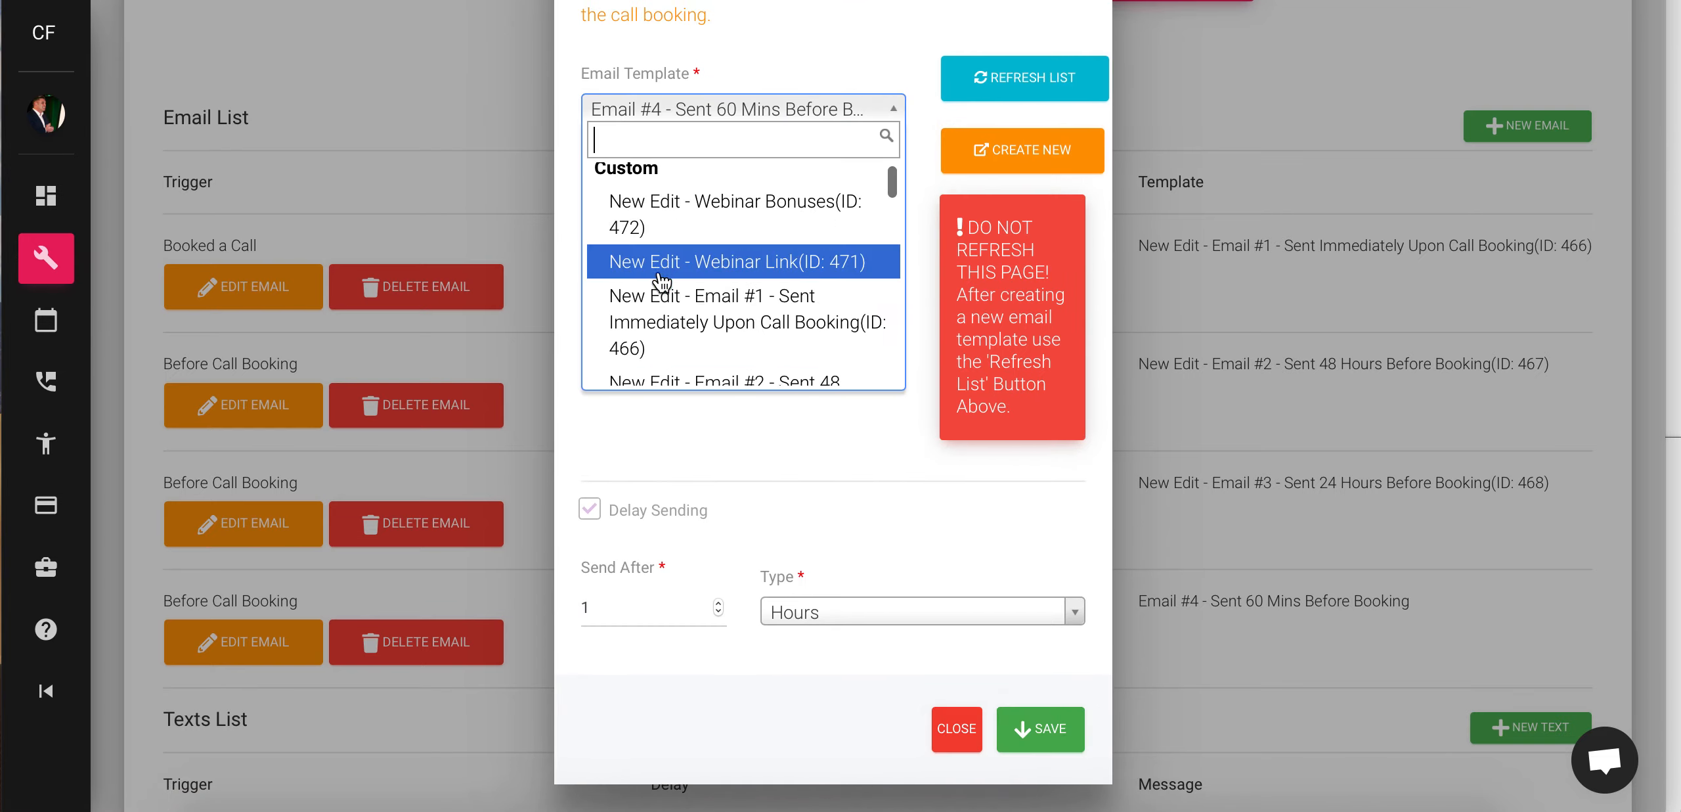
{"action": "scroll", "coordinate": [662, 283], "scroll_direction": "down", "scroll_amount": 1}
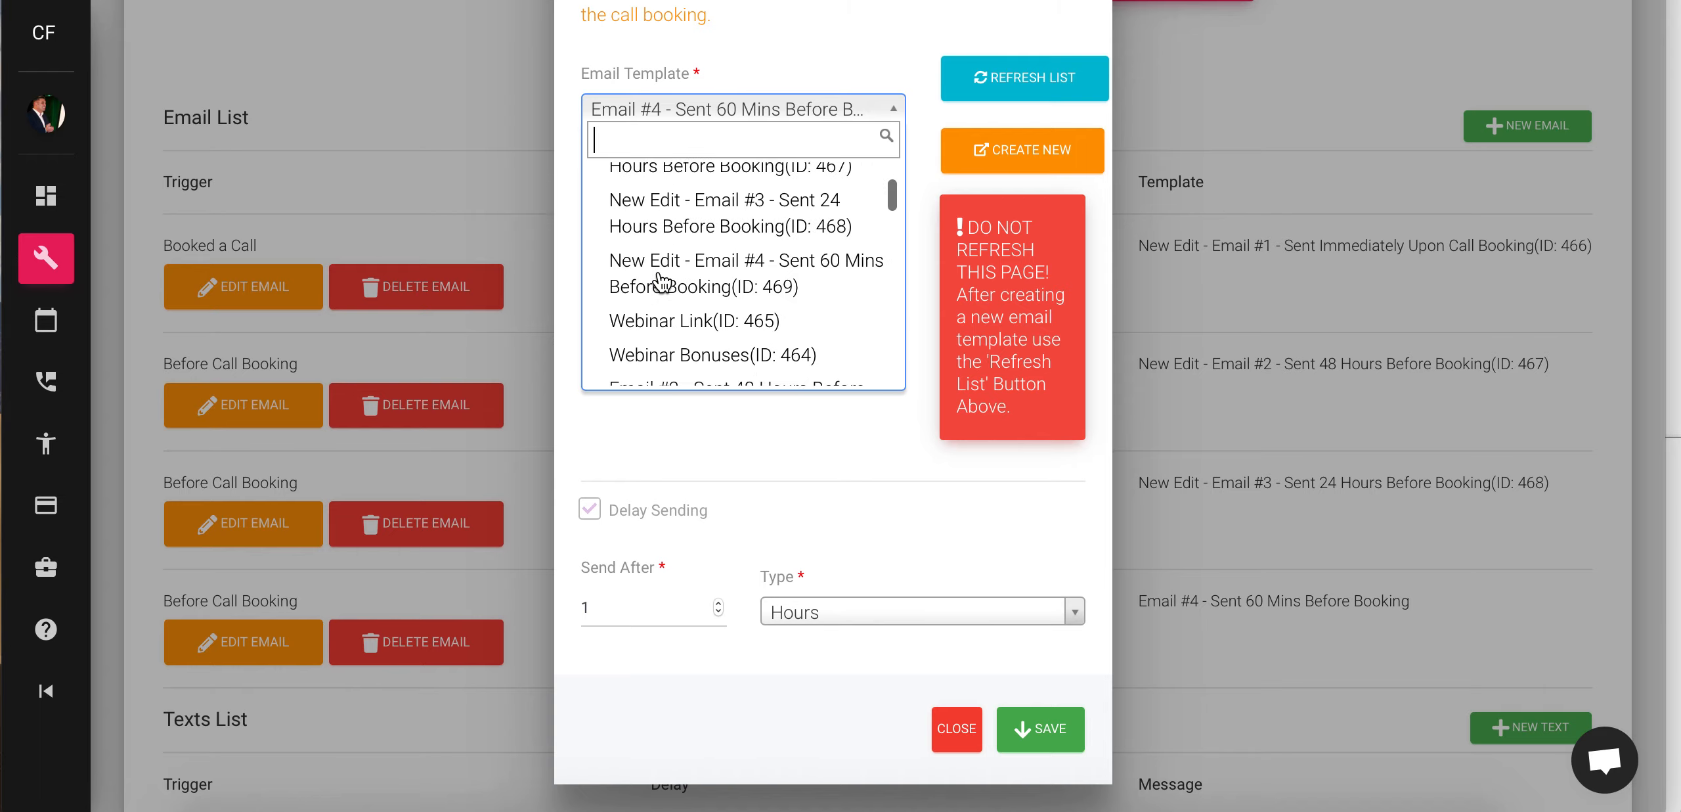
{"action": "left_click", "coordinate": [657, 283]}
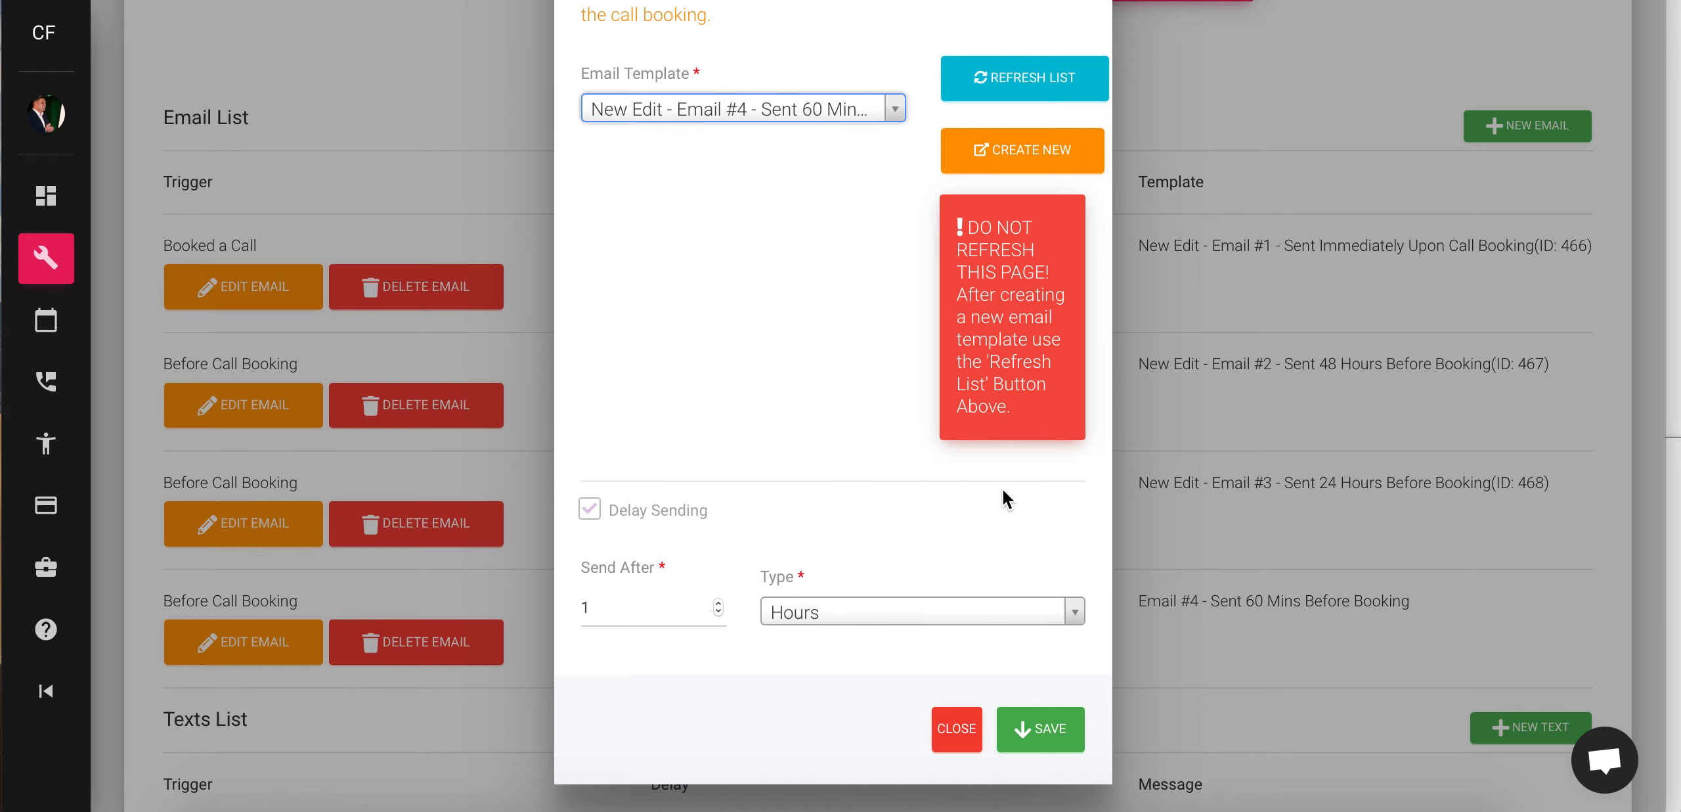
{"action": "left_click", "coordinate": [1047, 729]}
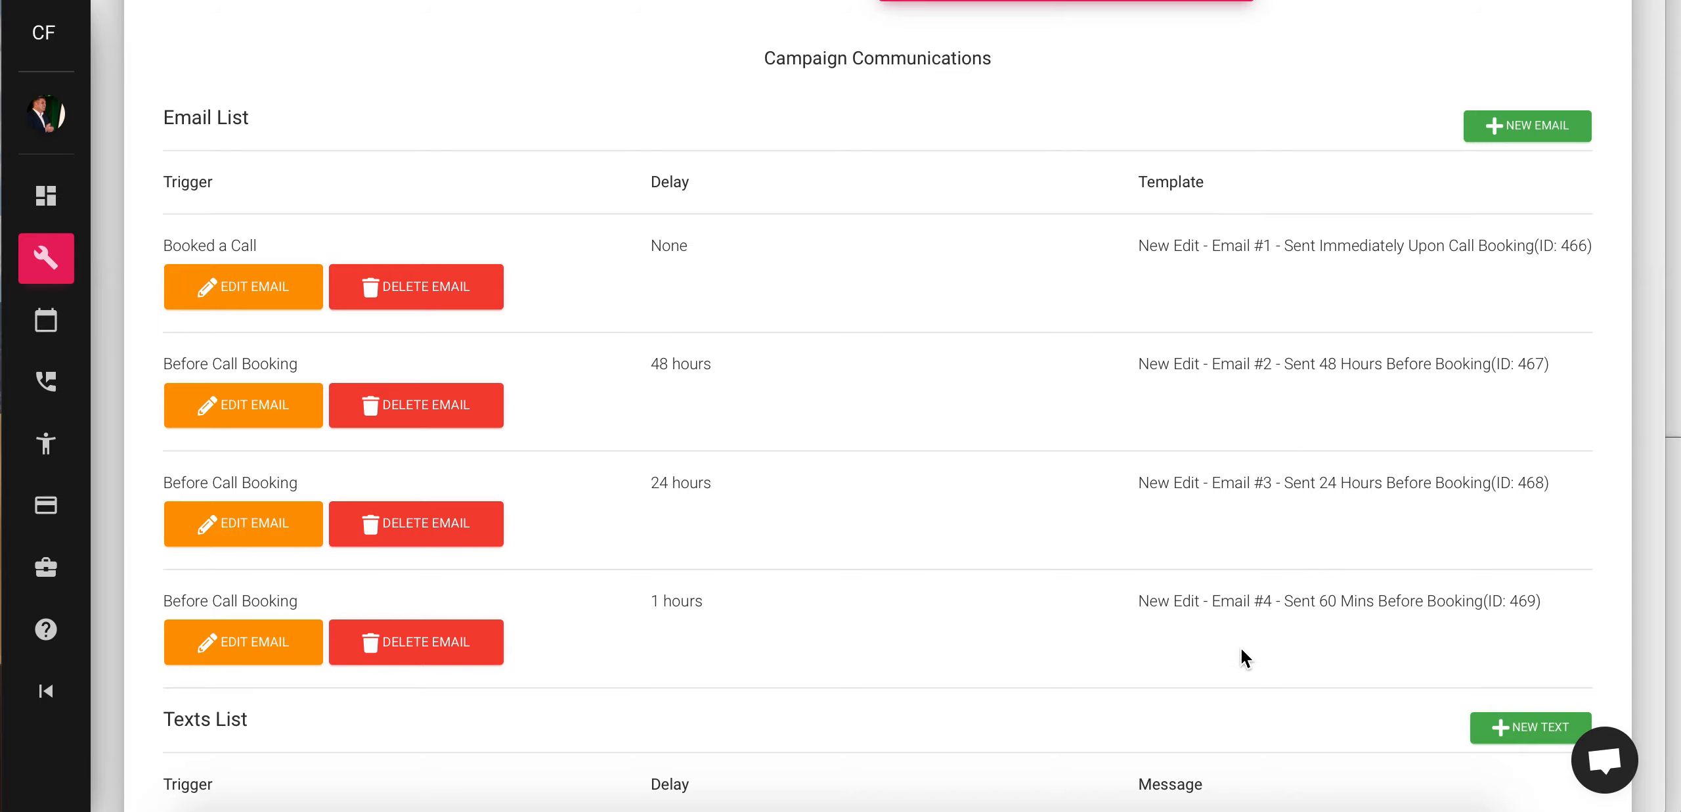
{"action": "scroll", "coordinate": [1378, 518], "scroll_direction": "down", "scroll_amount": 8}
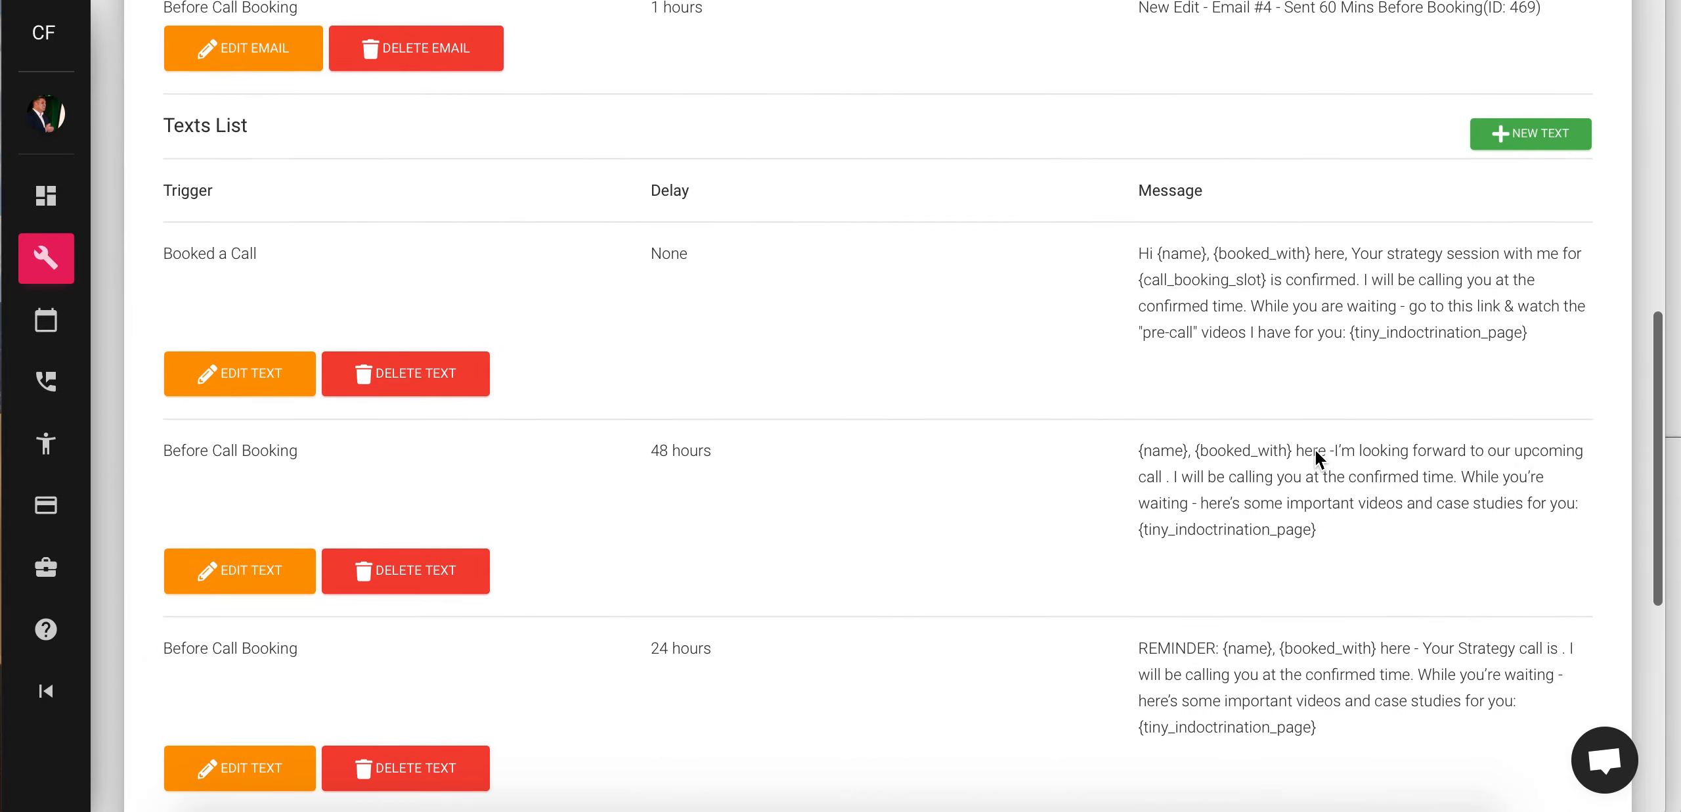
{"action": "scroll", "coordinate": [1148, 223], "scroll_direction": "up", "scroll_amount": 4}
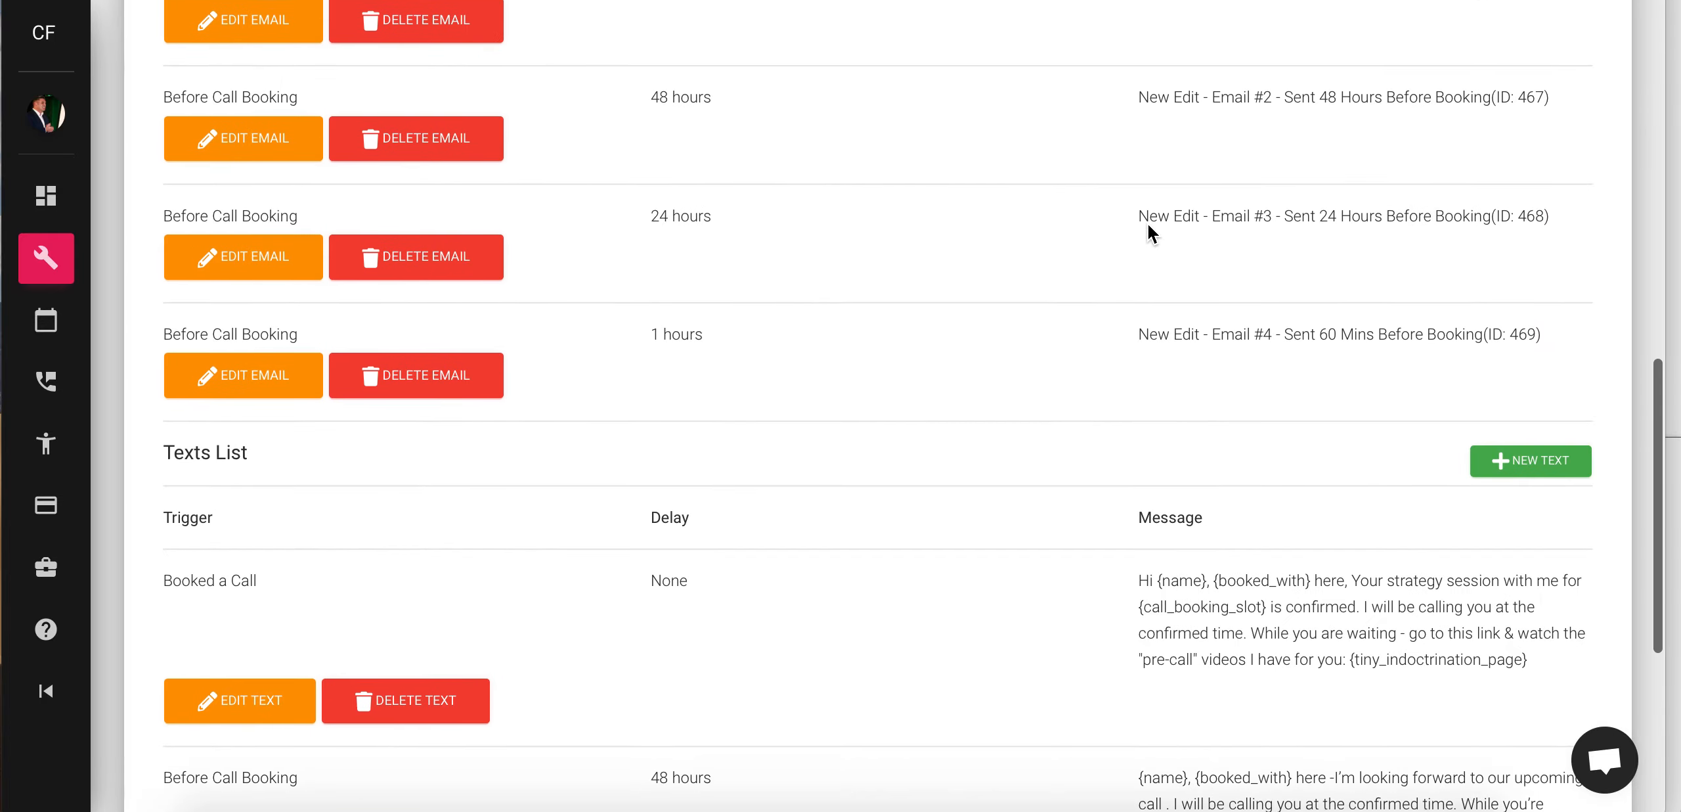
{"action": "scroll", "coordinate": [1148, 223], "scroll_direction": "down", "scroll_amount": 1}
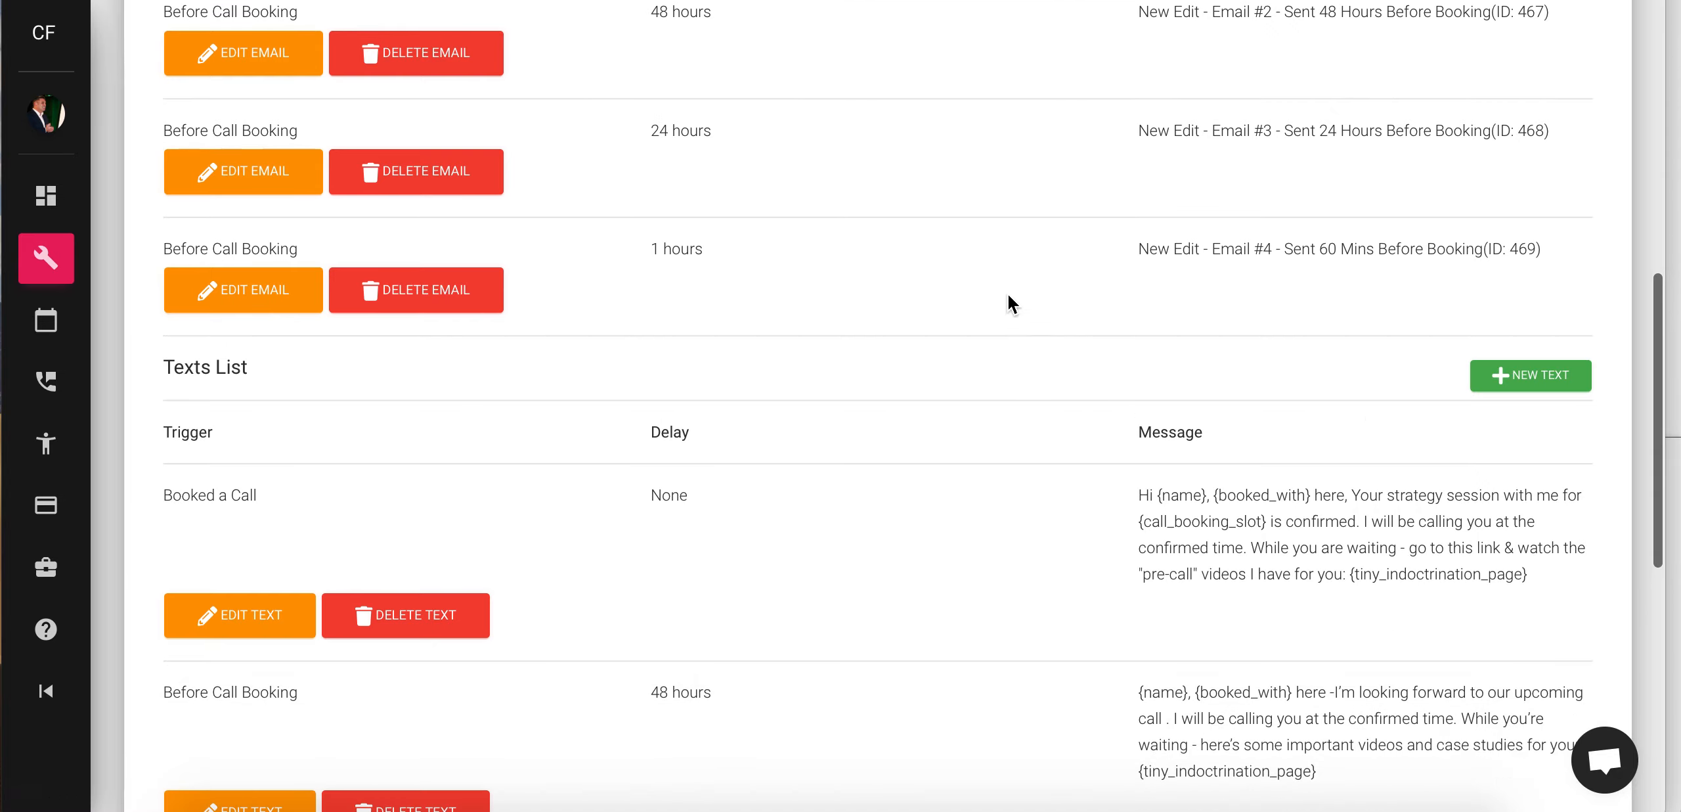
{"action": "scroll", "coordinate": [1008, 293], "scroll_direction": "down", "scroll_amount": 4}
{"action": "scroll", "coordinate": [1224, 305], "scroll_direction": "down", "scroll_amount": 4}
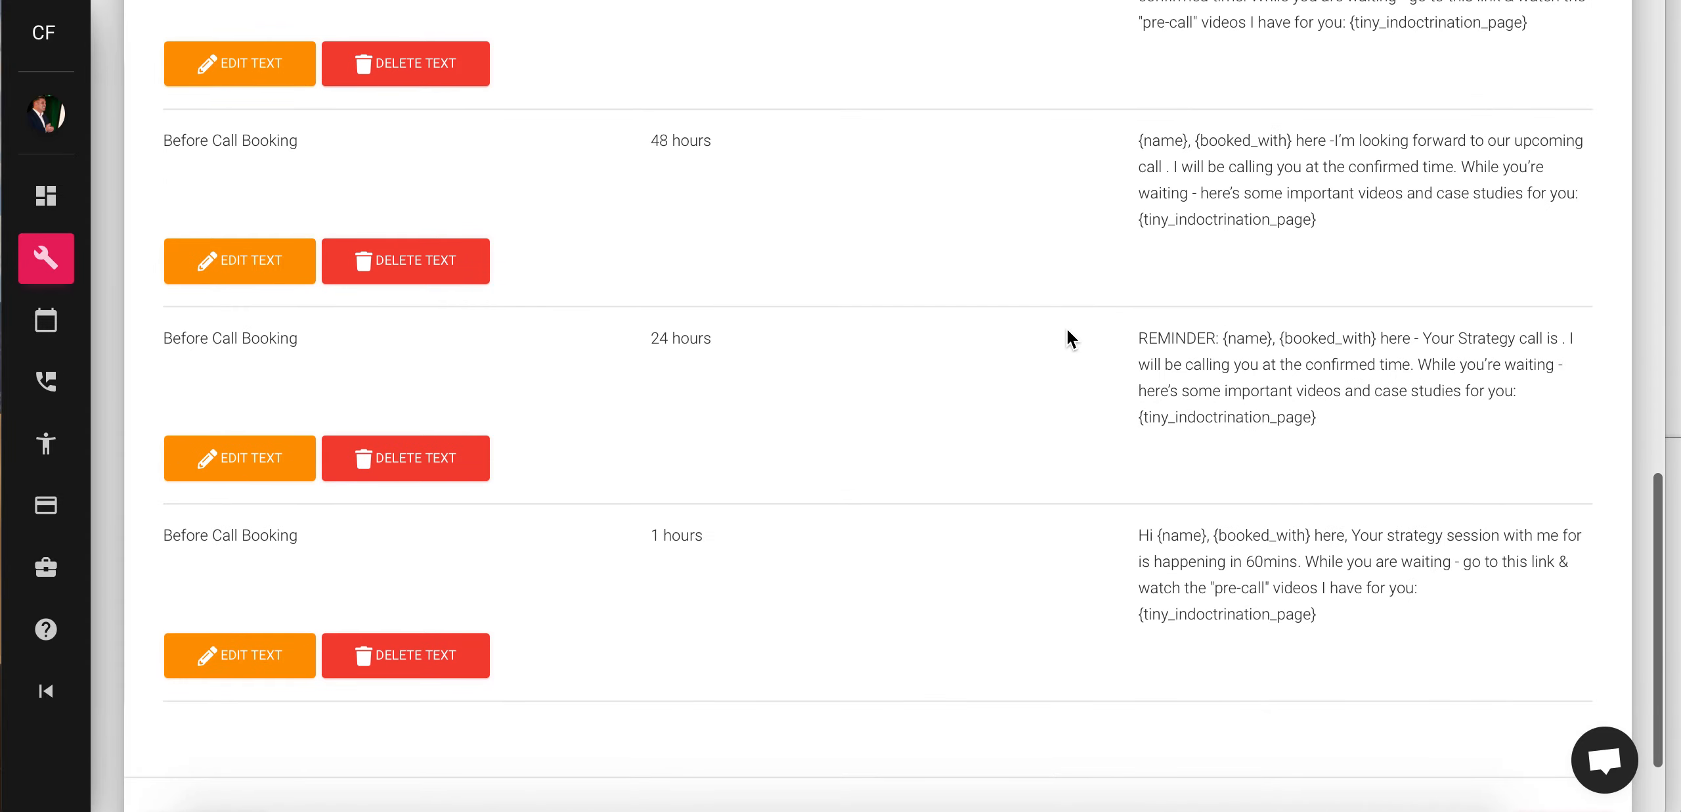
{"action": "scroll", "coordinate": [1069, 338], "scroll_direction": "up", "scroll_amount": 3}
{"action": "left_click", "coordinate": [252, 266]}
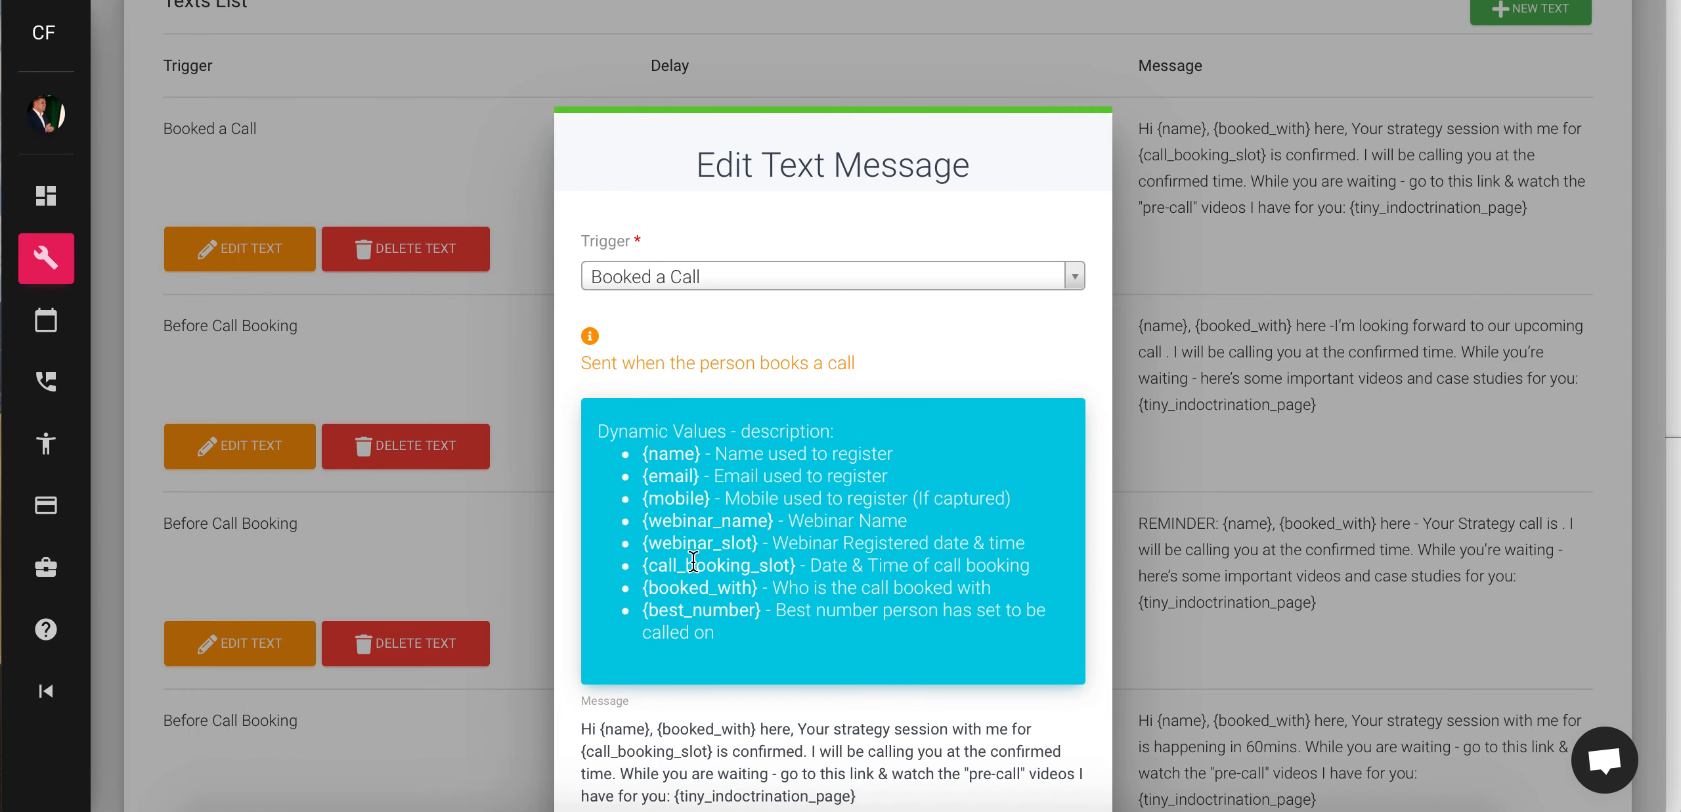
{"action": "scroll", "coordinate": [693, 561], "scroll_direction": "down", "scroll_amount": 8}
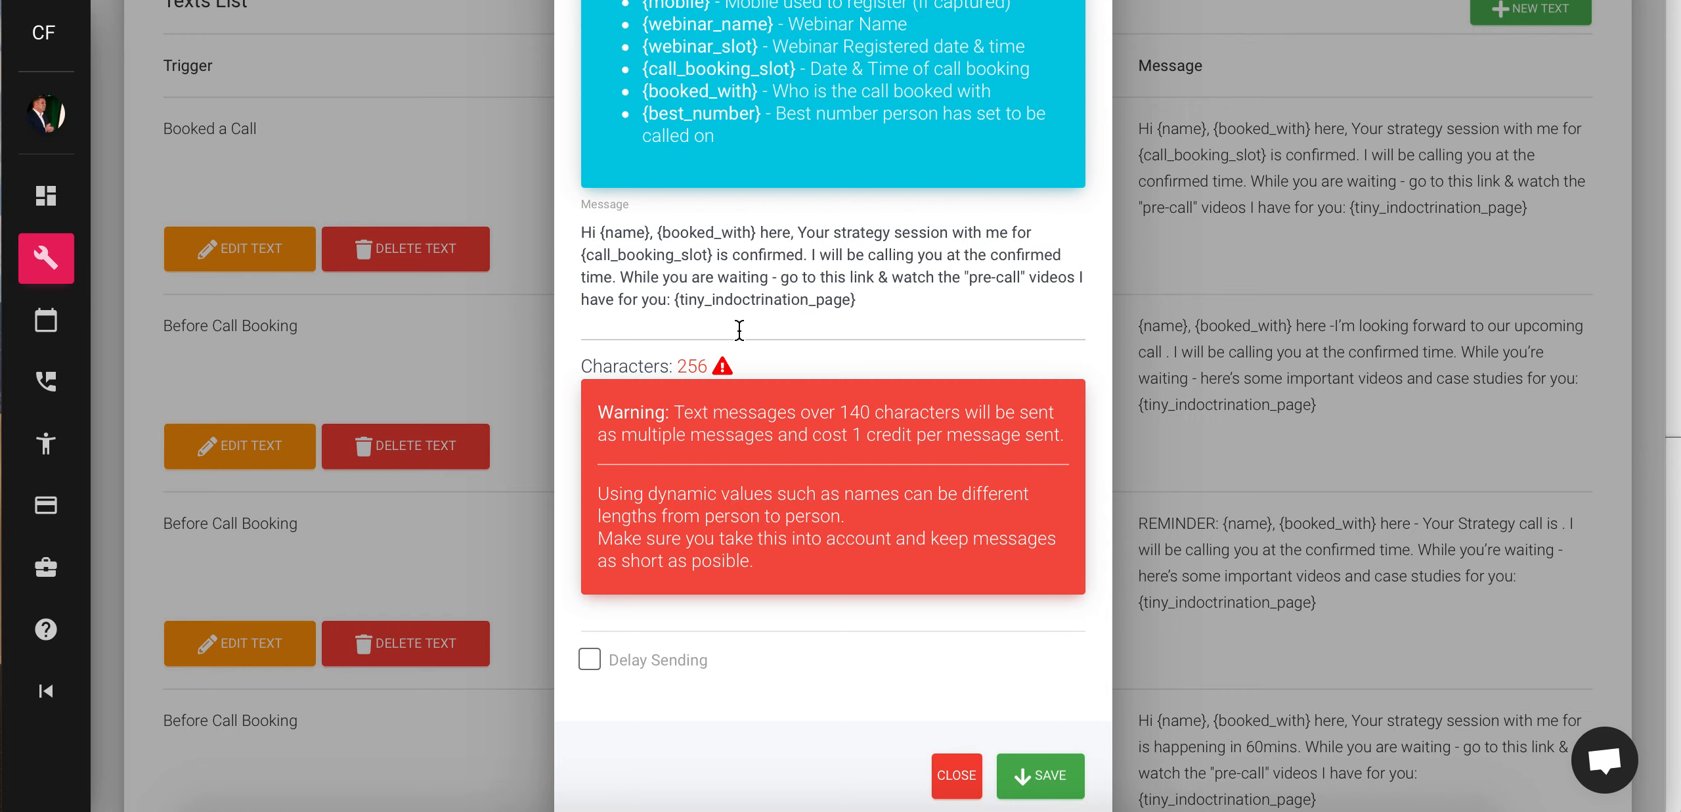
{"action": "scroll", "coordinate": [728, 436], "scroll_direction": "up", "scroll_amount": 3}
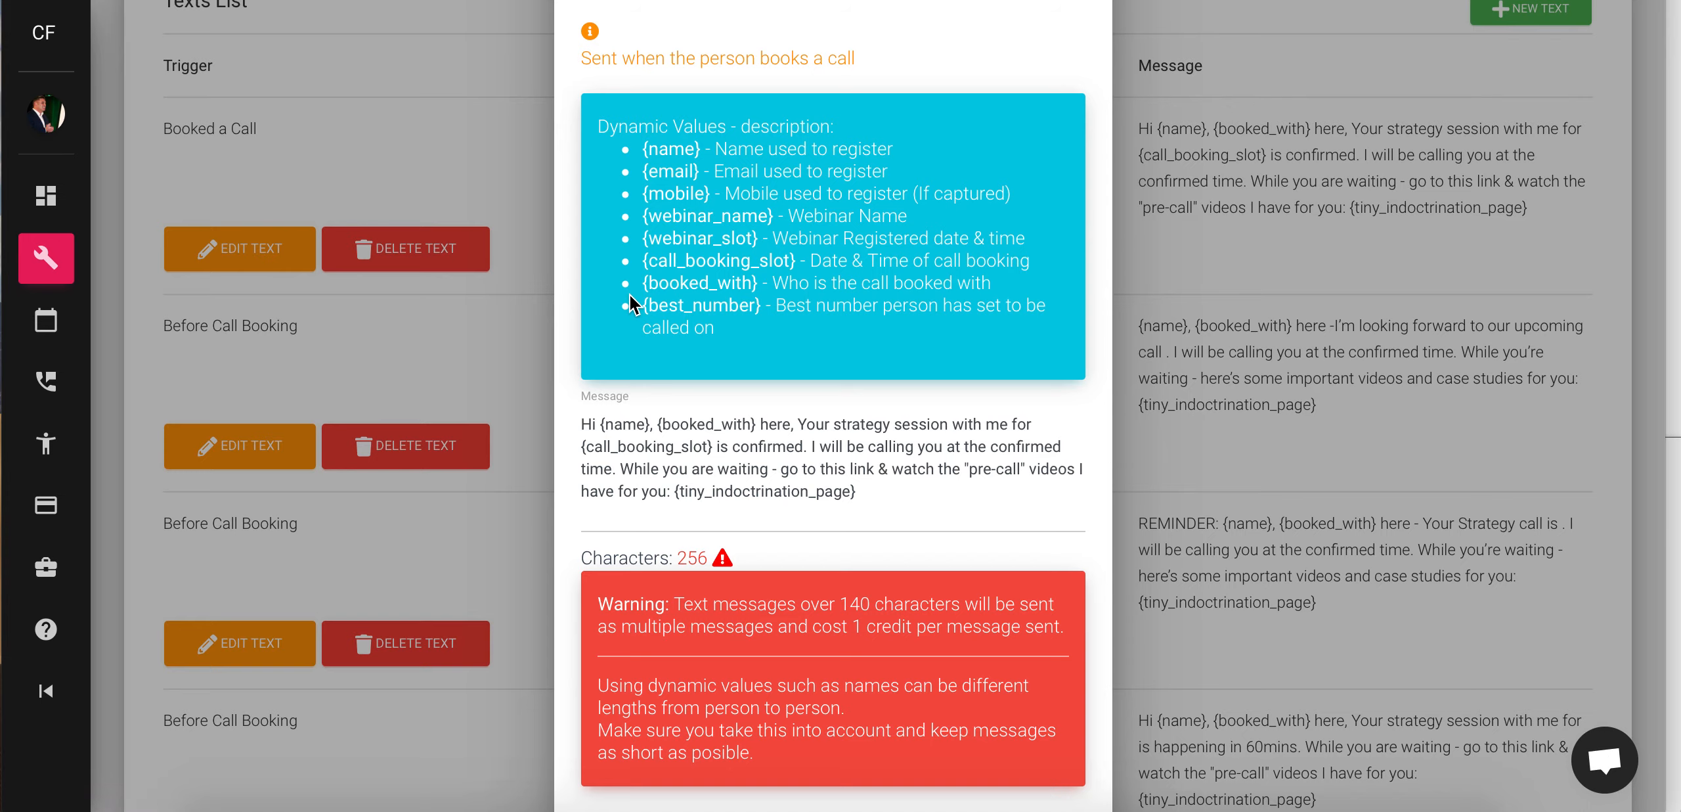
{"action": "scroll", "coordinate": [711, 313], "scroll_direction": "up", "scroll_amount": 5}
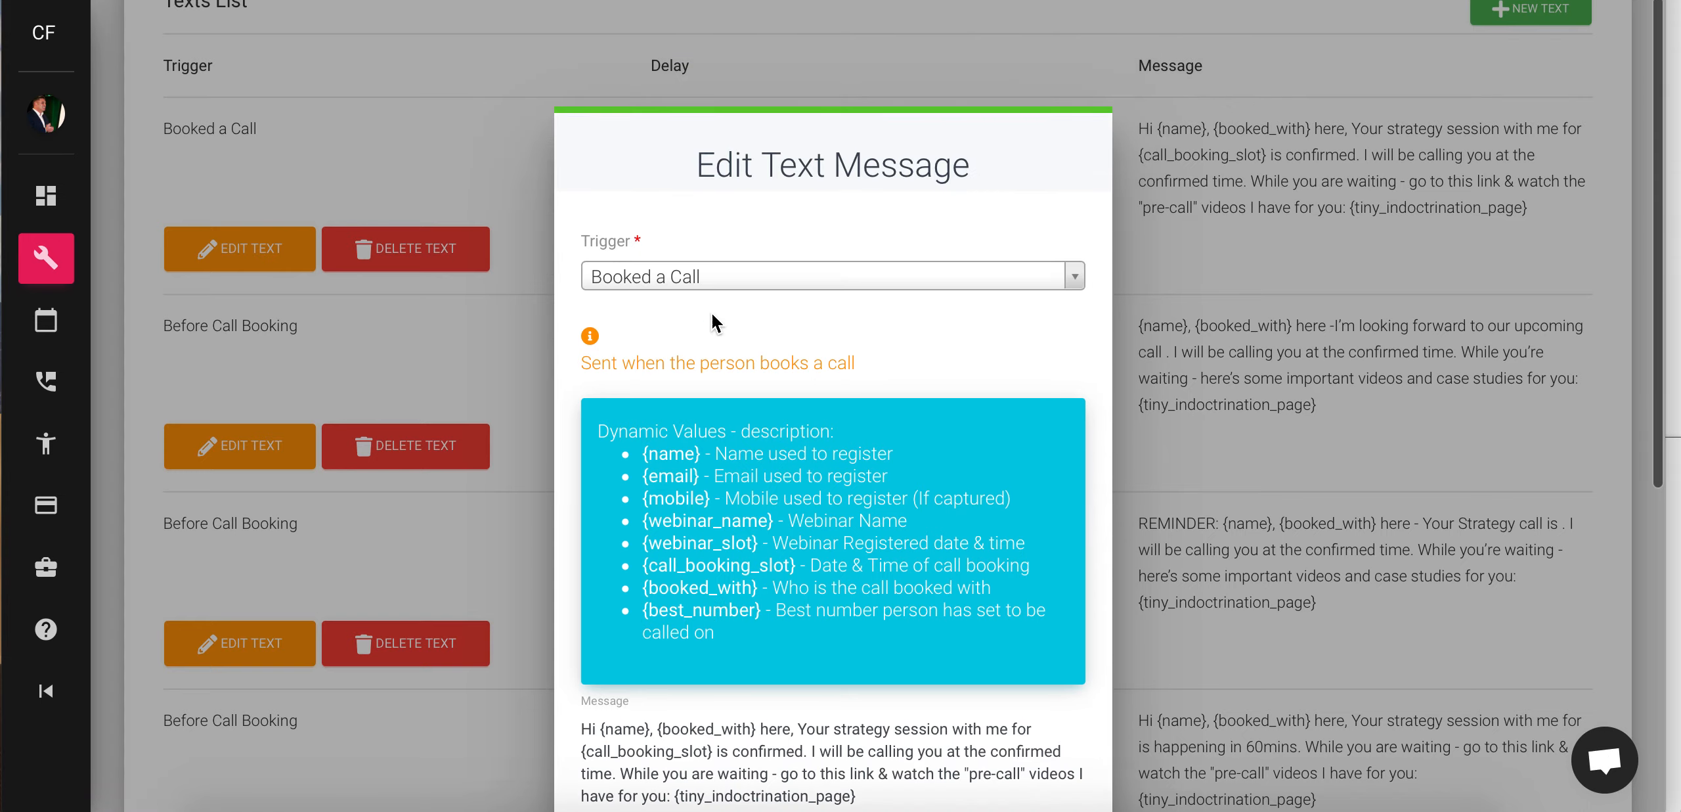
{"action": "scroll", "coordinate": [912, 405], "scroll_direction": "down", "scroll_amount": 9}
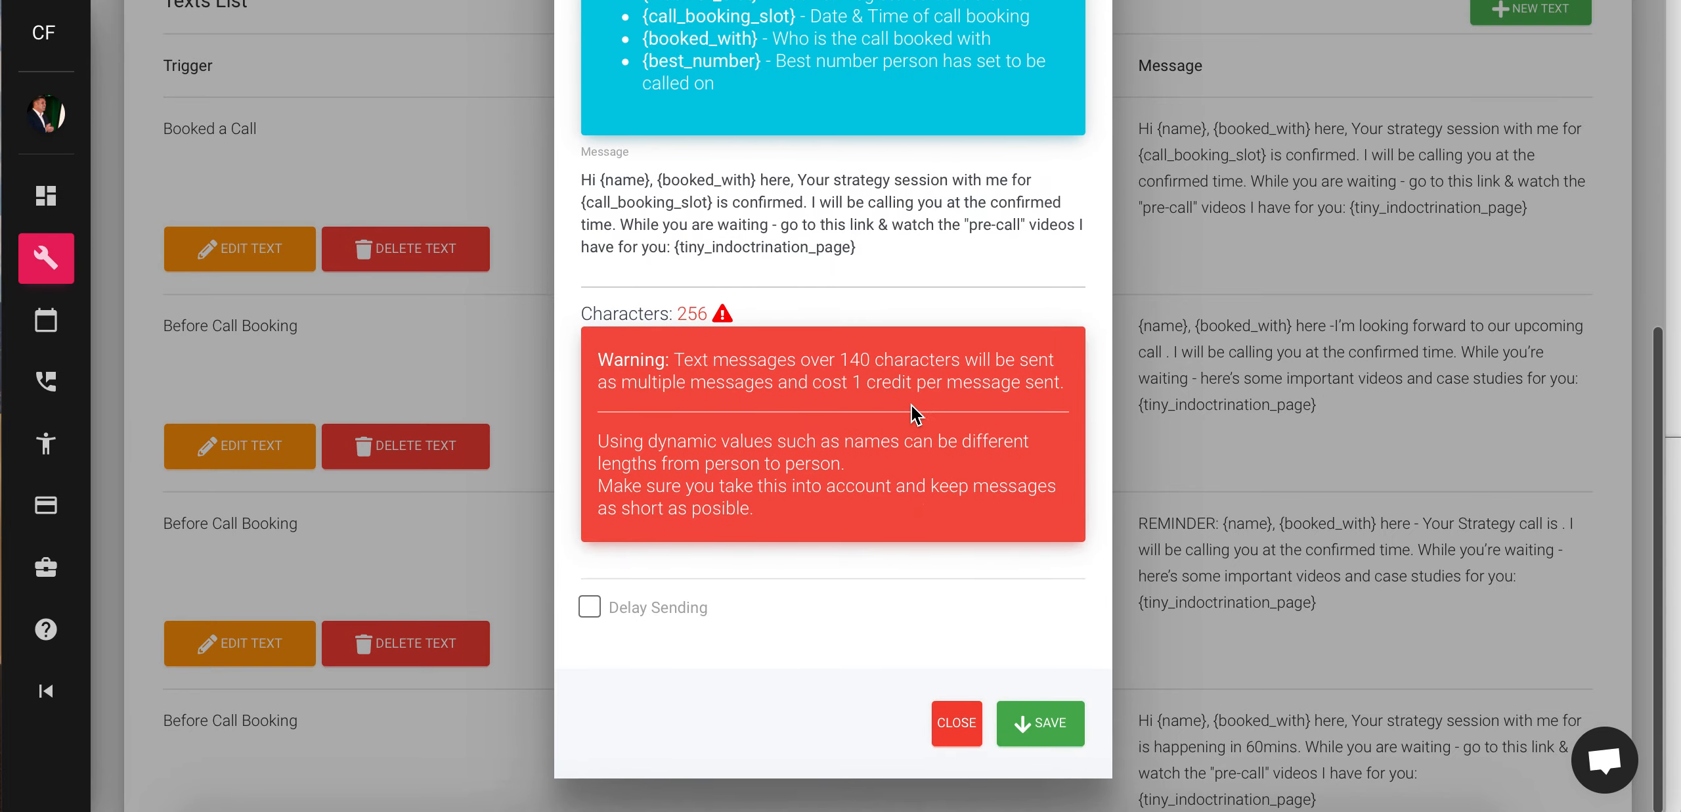
{"action": "left_click", "coordinate": [955, 729]}
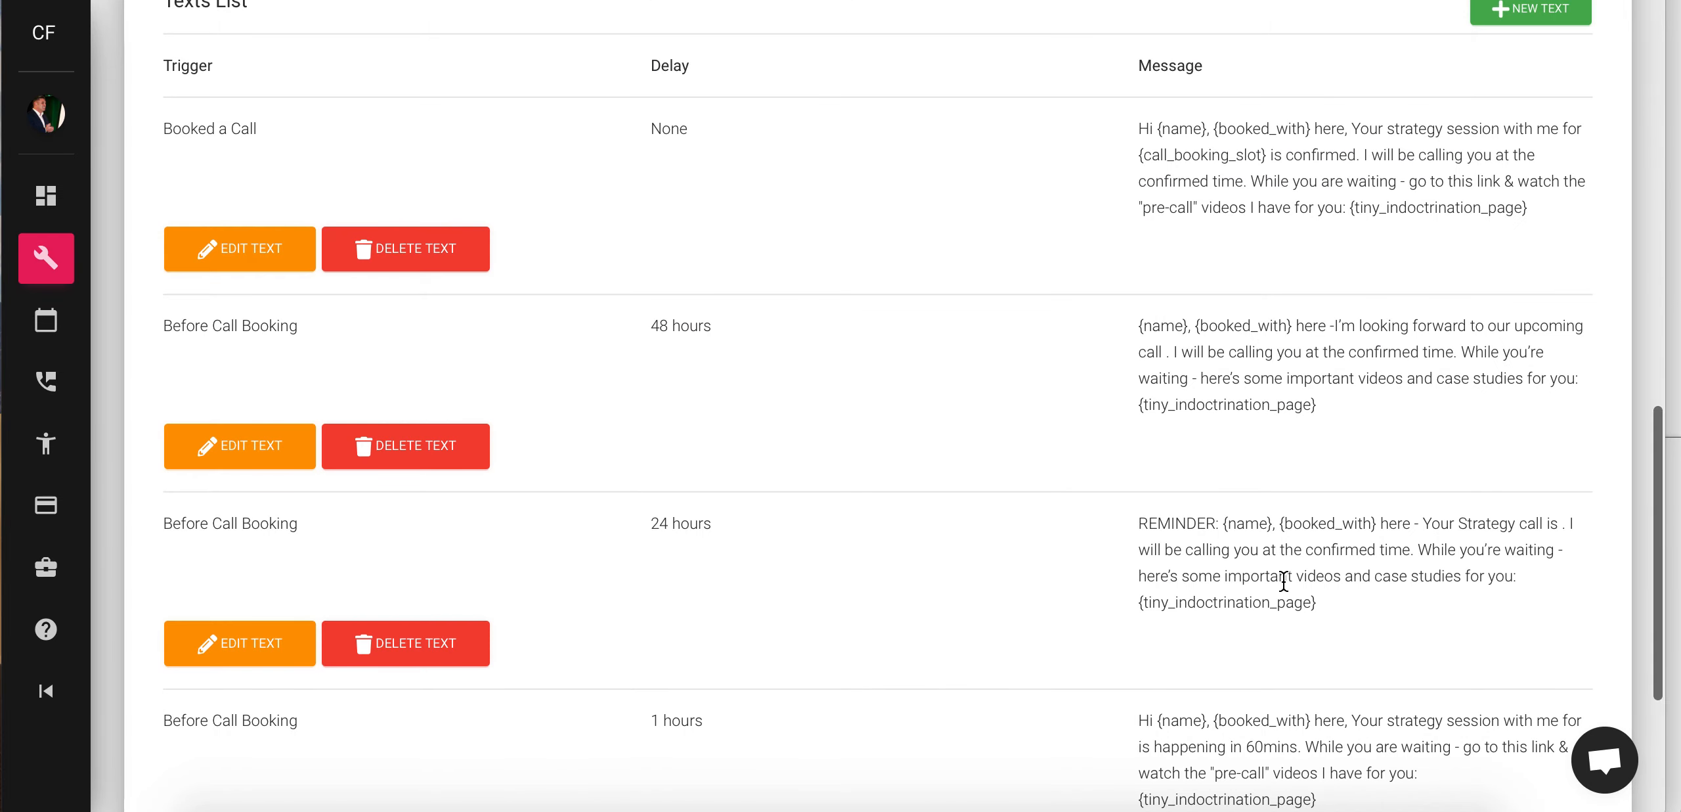
{"action": "scroll", "coordinate": [1281, 582], "scroll_direction": "down", "scroll_amount": 5}
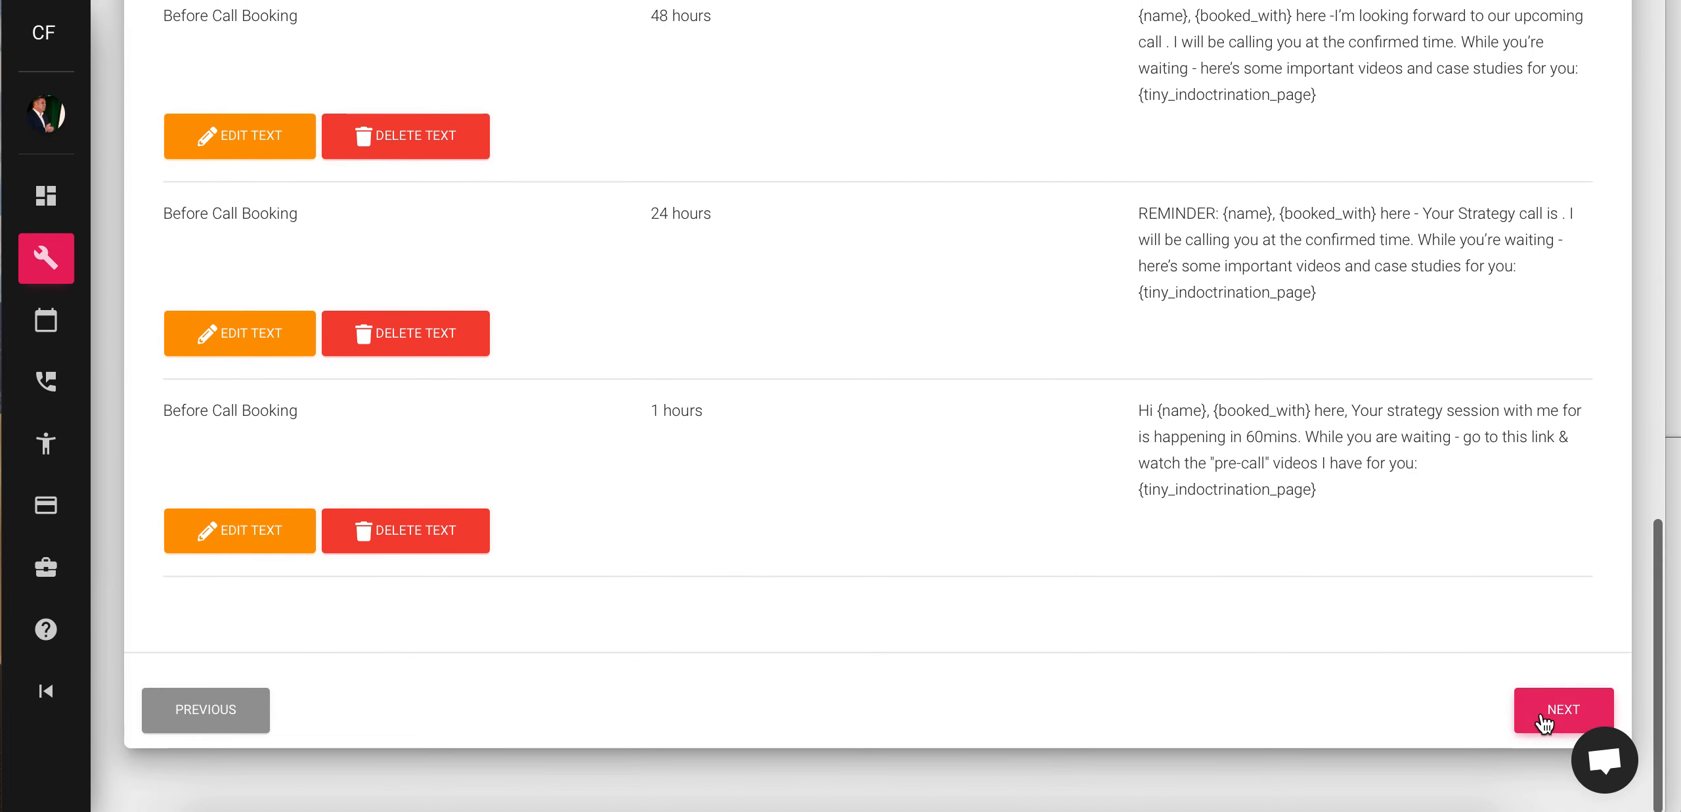
- Publish the Quickstart campaign with status Active, save it, and confirm the Save Campaign dialog
{"action": "left_click", "coordinate": [1544, 722]}
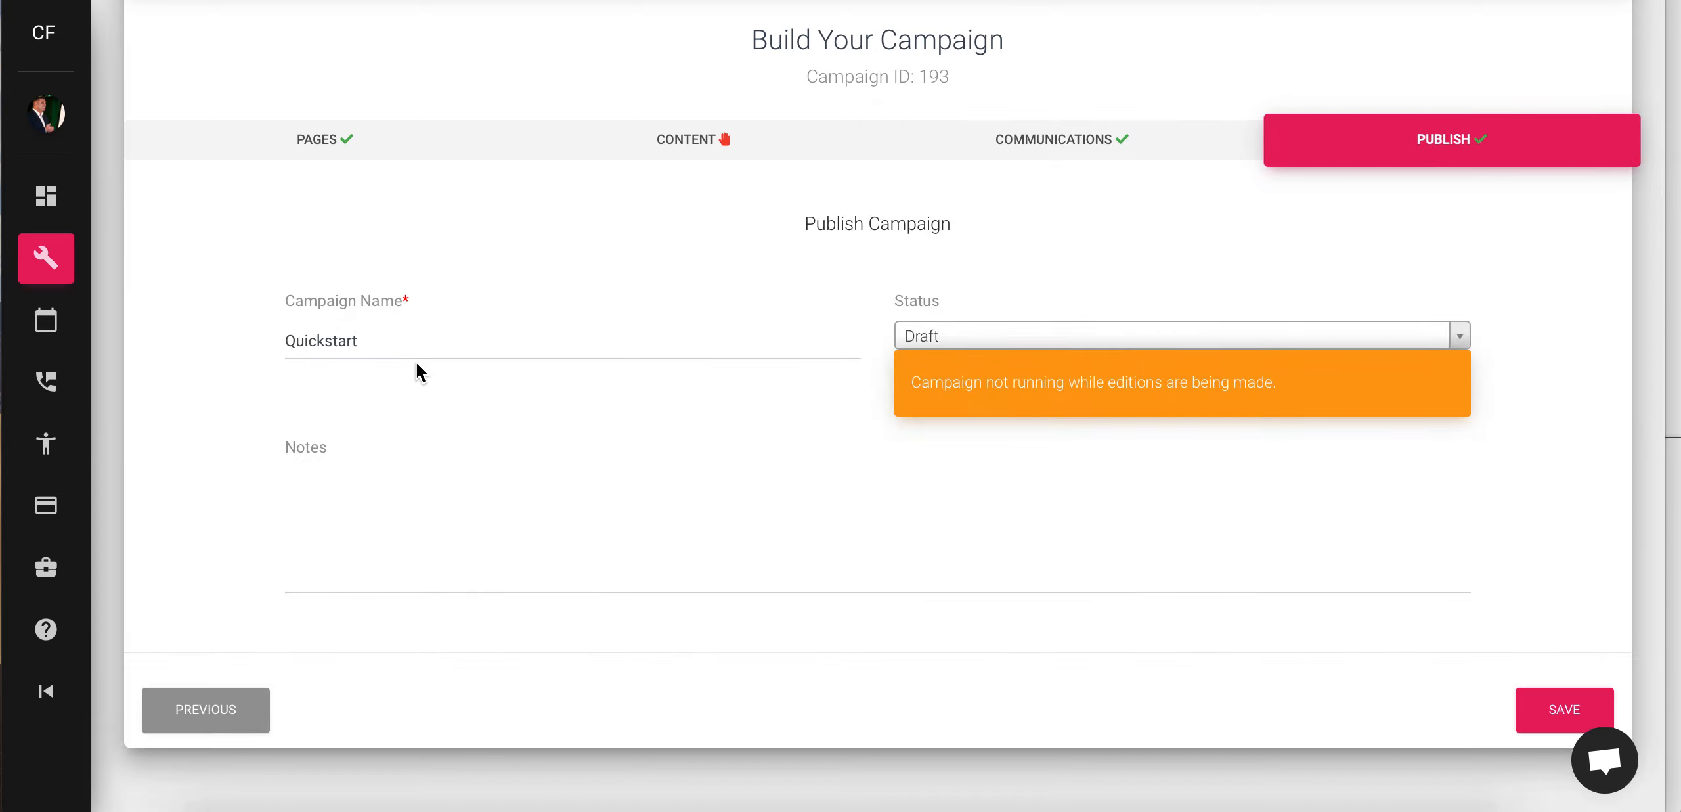
{"action": "left_click", "coordinate": [981, 340]}
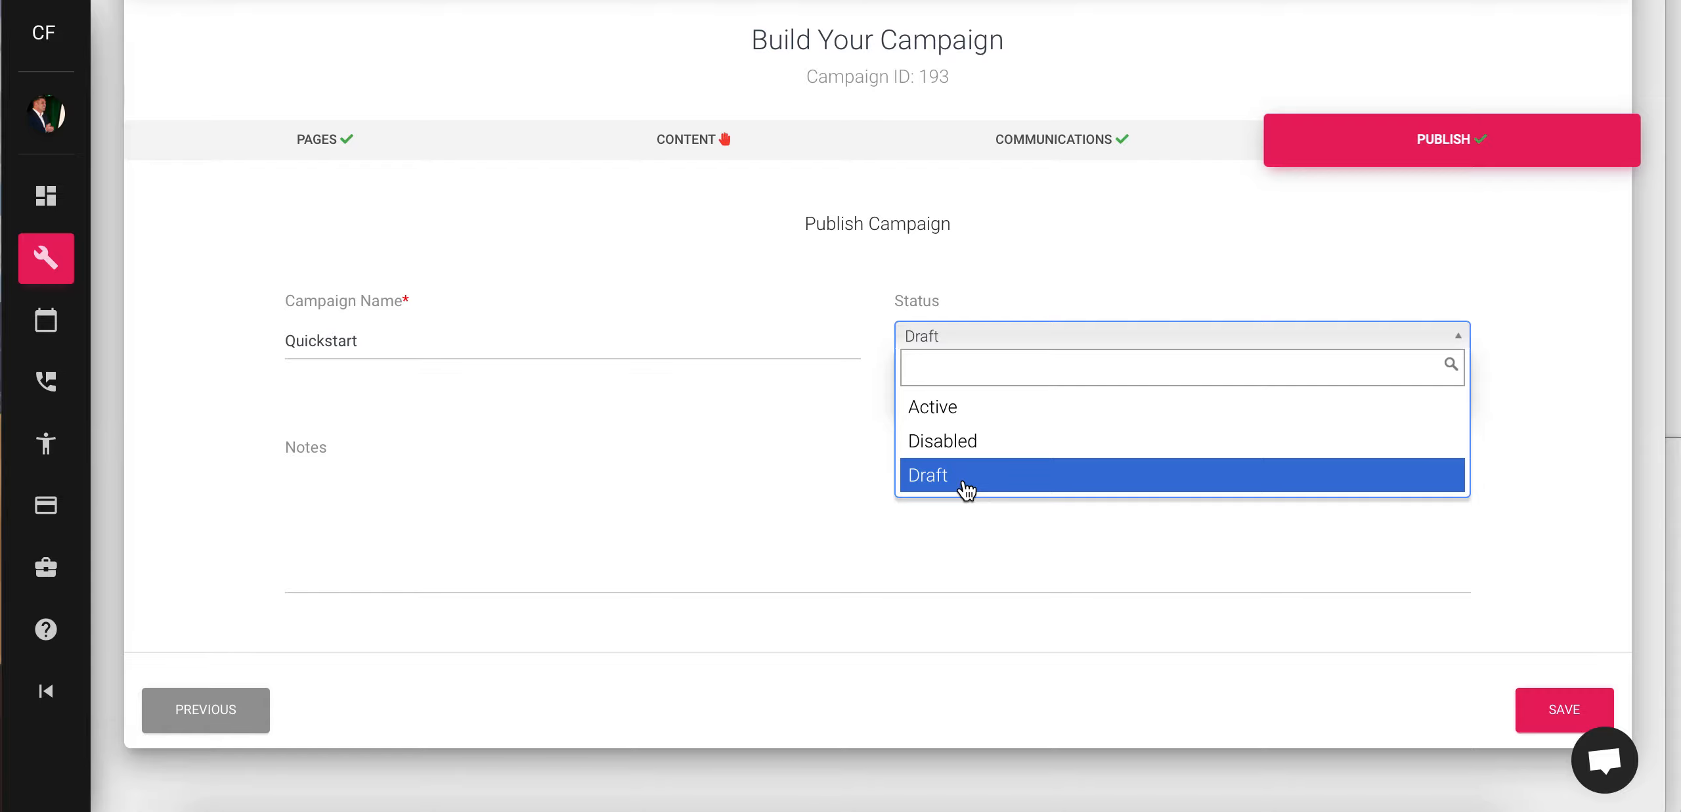
{"action": "left_click", "coordinate": [932, 410]}
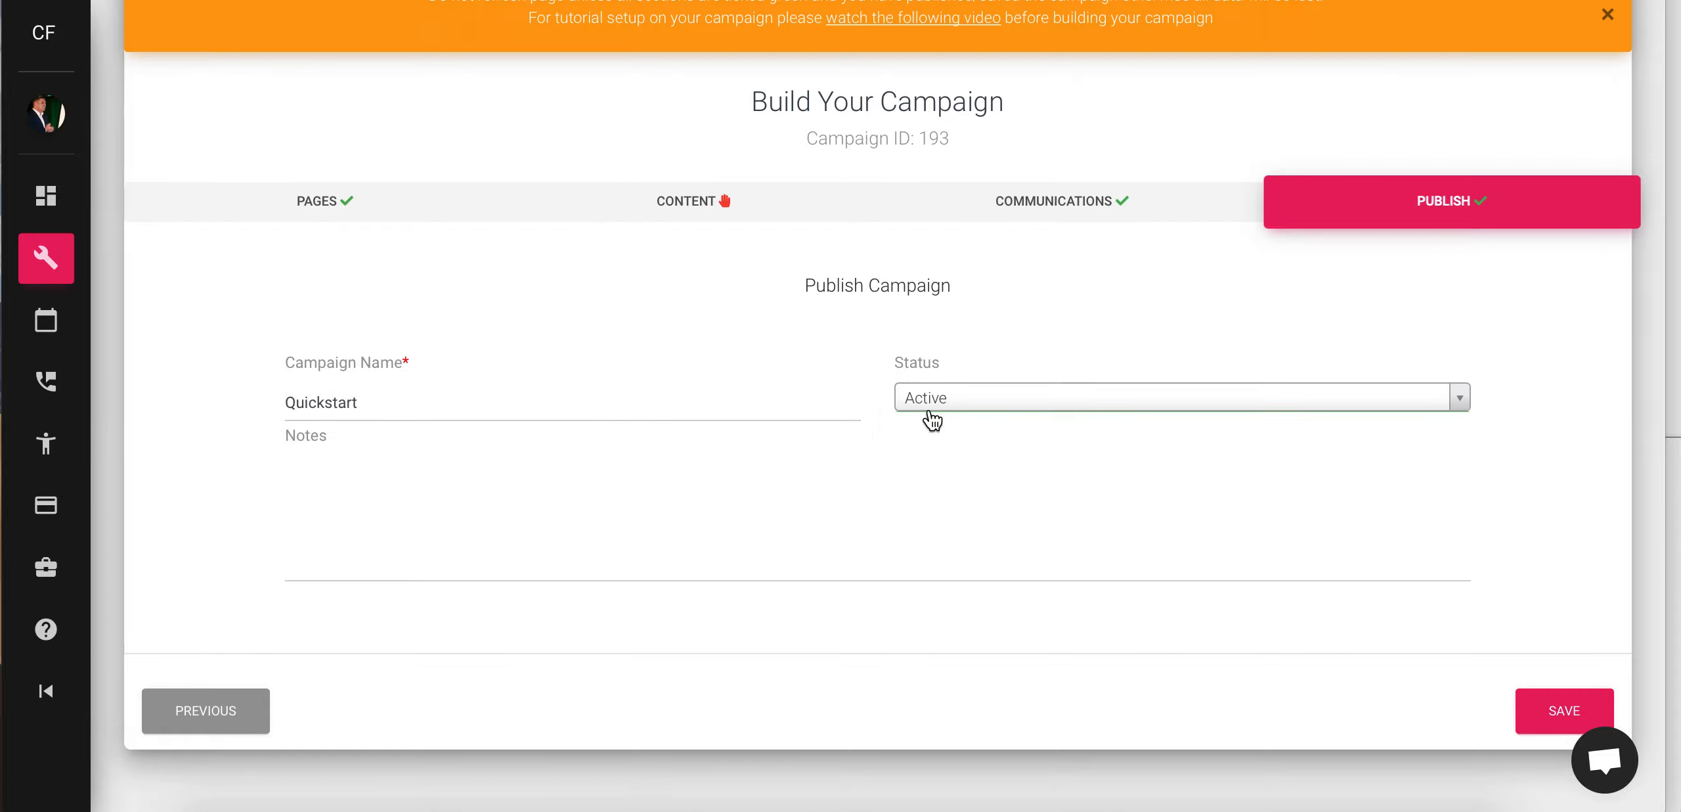
{"action": "scroll", "coordinate": [1043, 567], "scroll_direction": "down", "scroll_amount": 1}
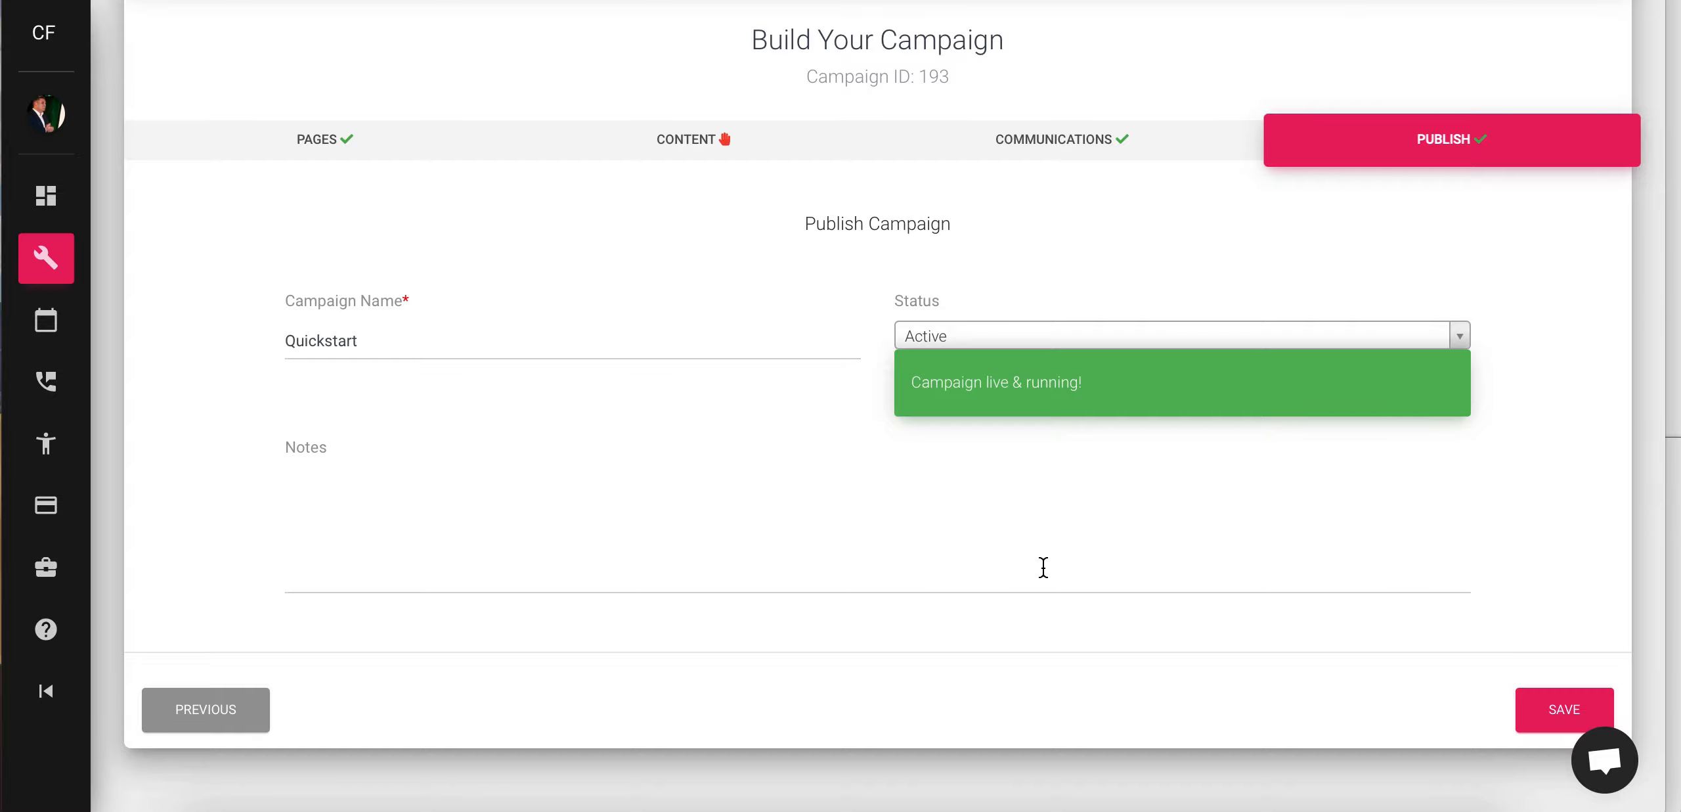
{"action": "left_click", "coordinate": [1551, 712]}
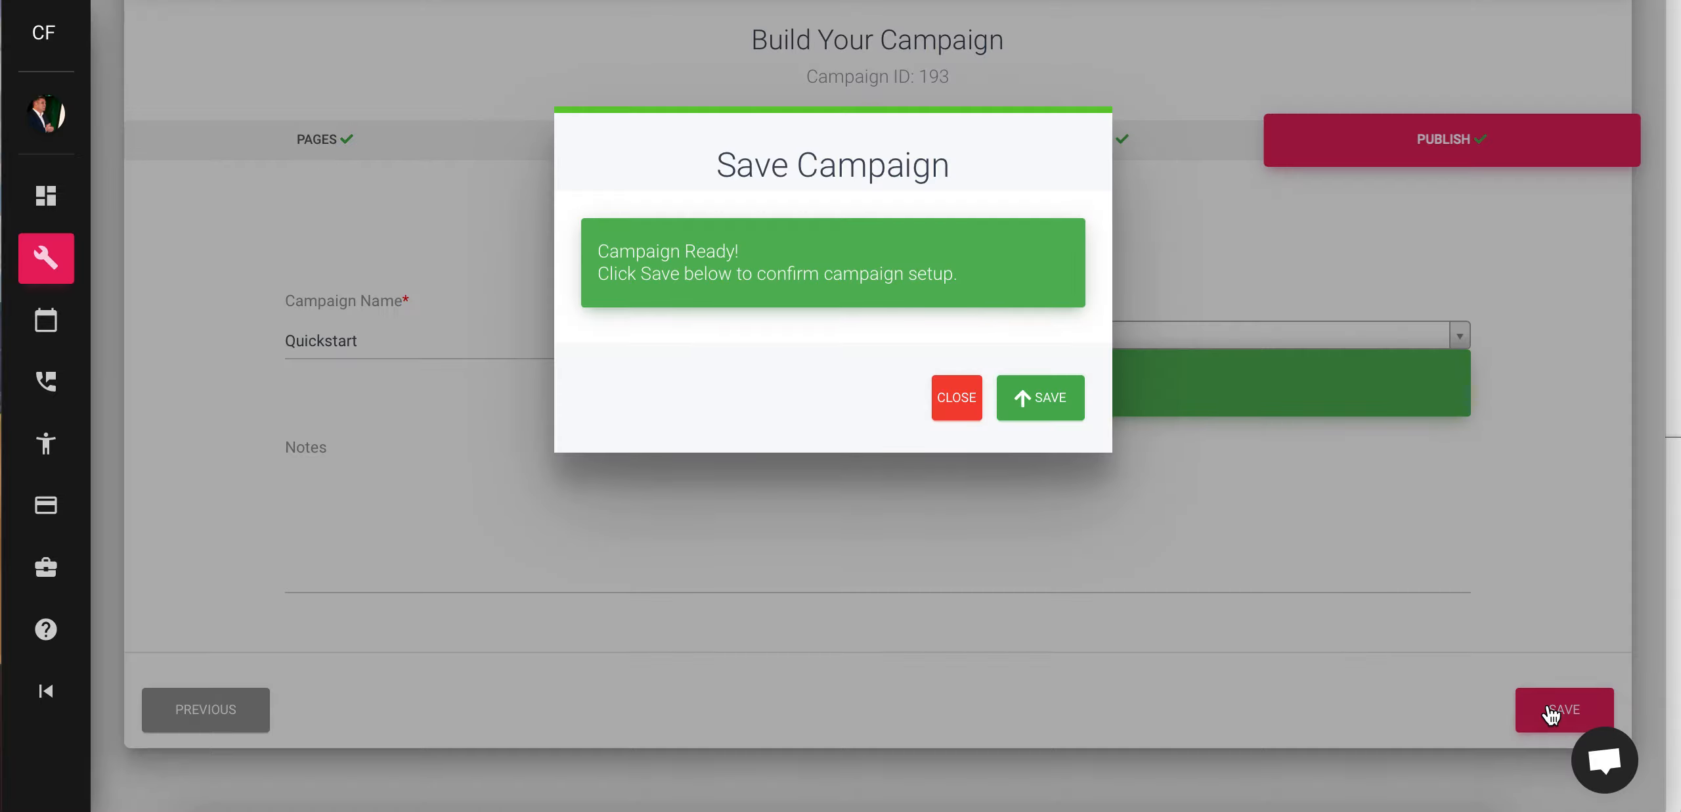
{"action": "left_click", "coordinate": [1065, 398]}
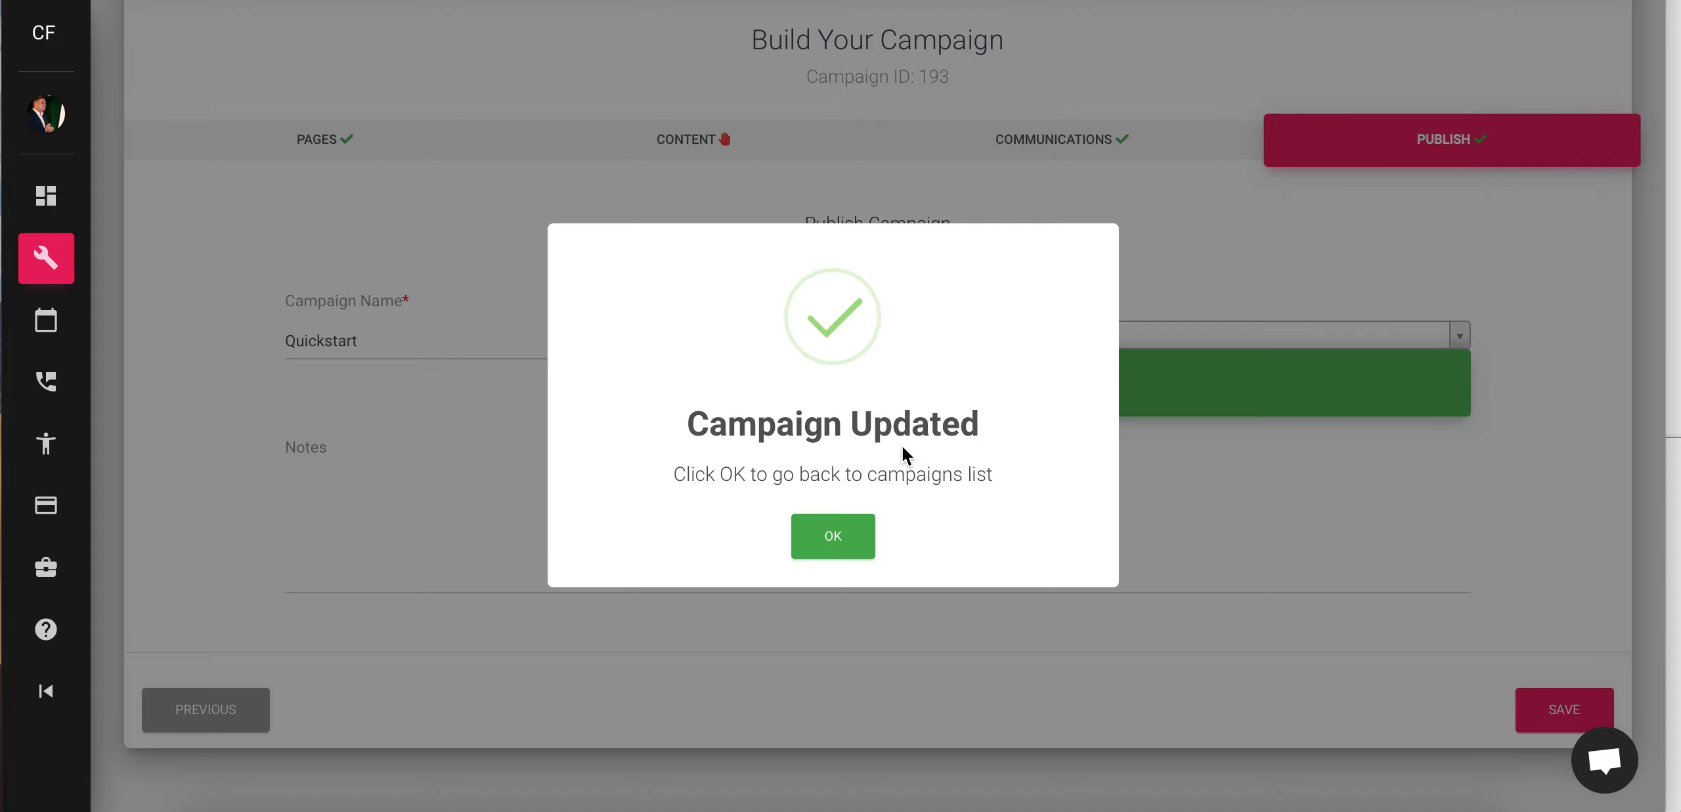
{"action": "left_click", "coordinate": [808, 532]}
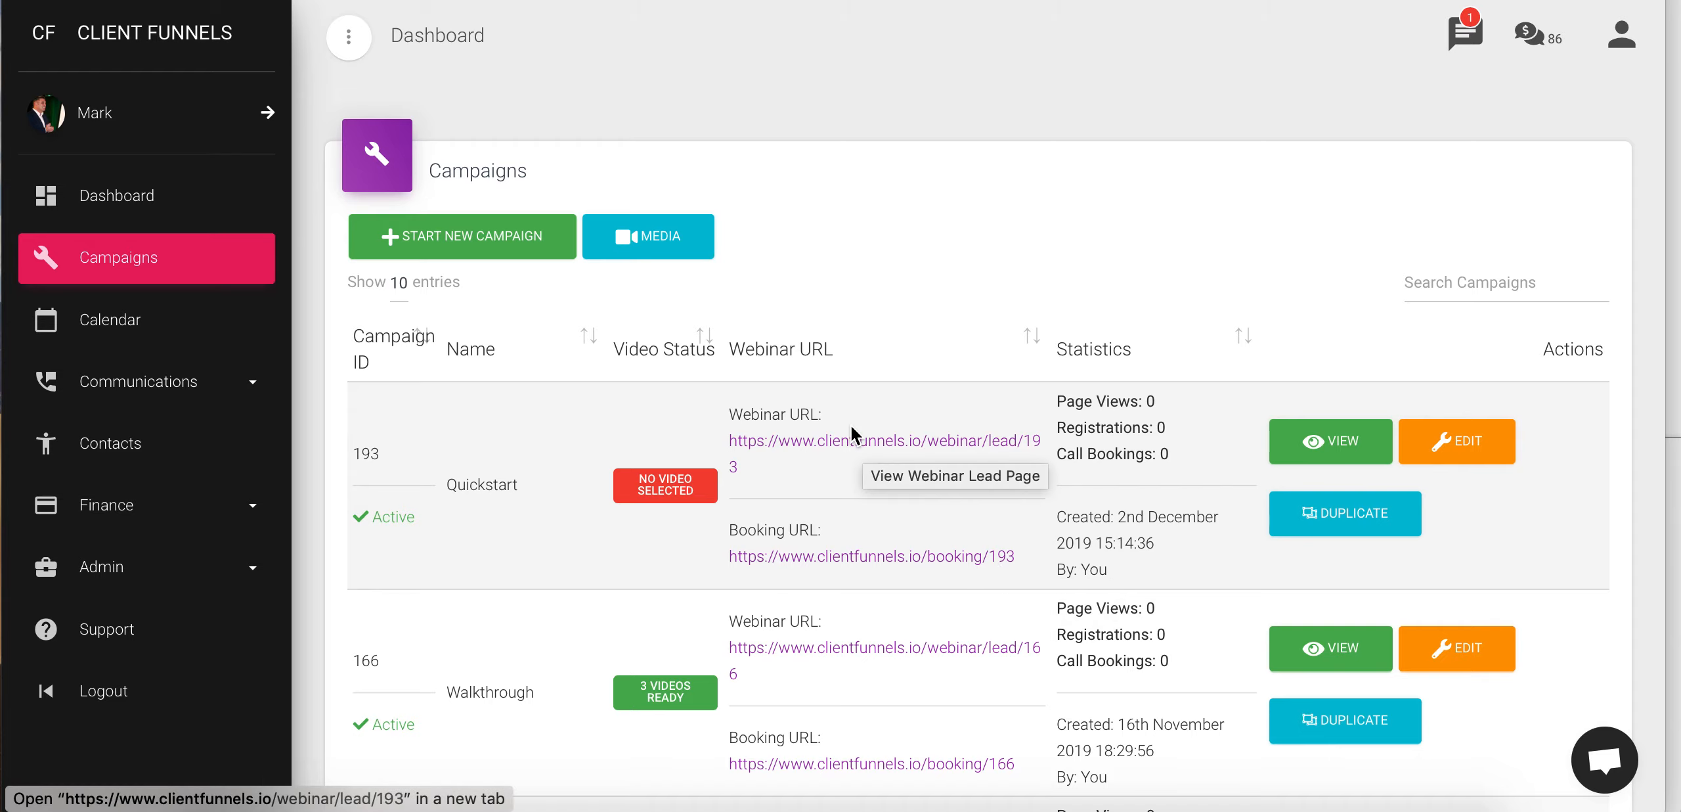
- Open the Quickstart campaign's webinar lead page URL from the Campaigns list
{"action": "left_click", "coordinate": [884, 440]}
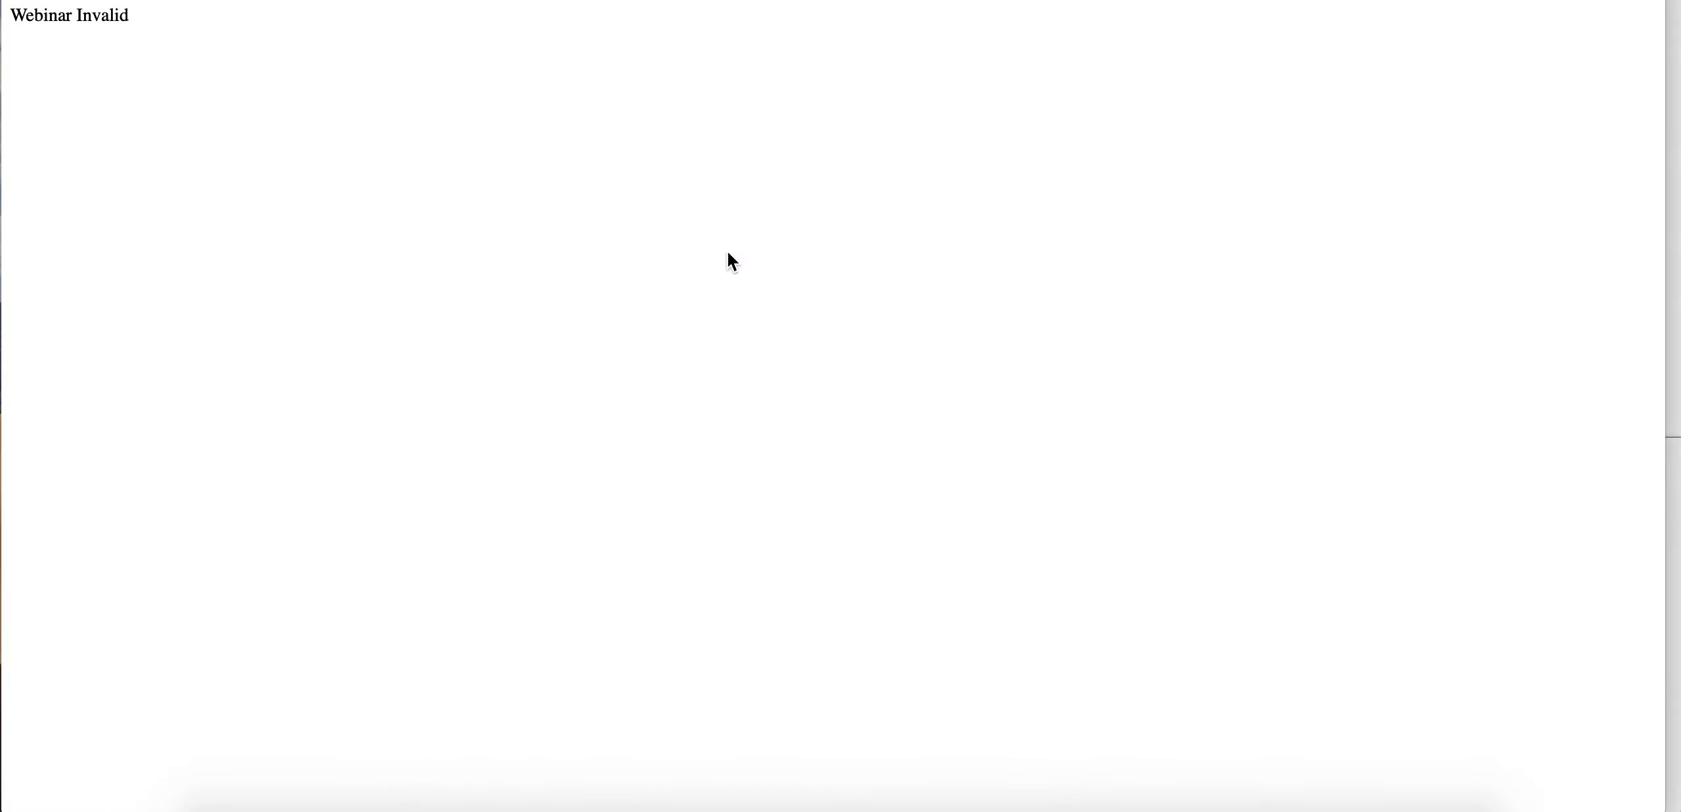
- Close the Webinar Invalid lead tab and highlight Quickstart's webinar and booking URLs in the Campaigns list
{"action": "key", "text": "super+w"}
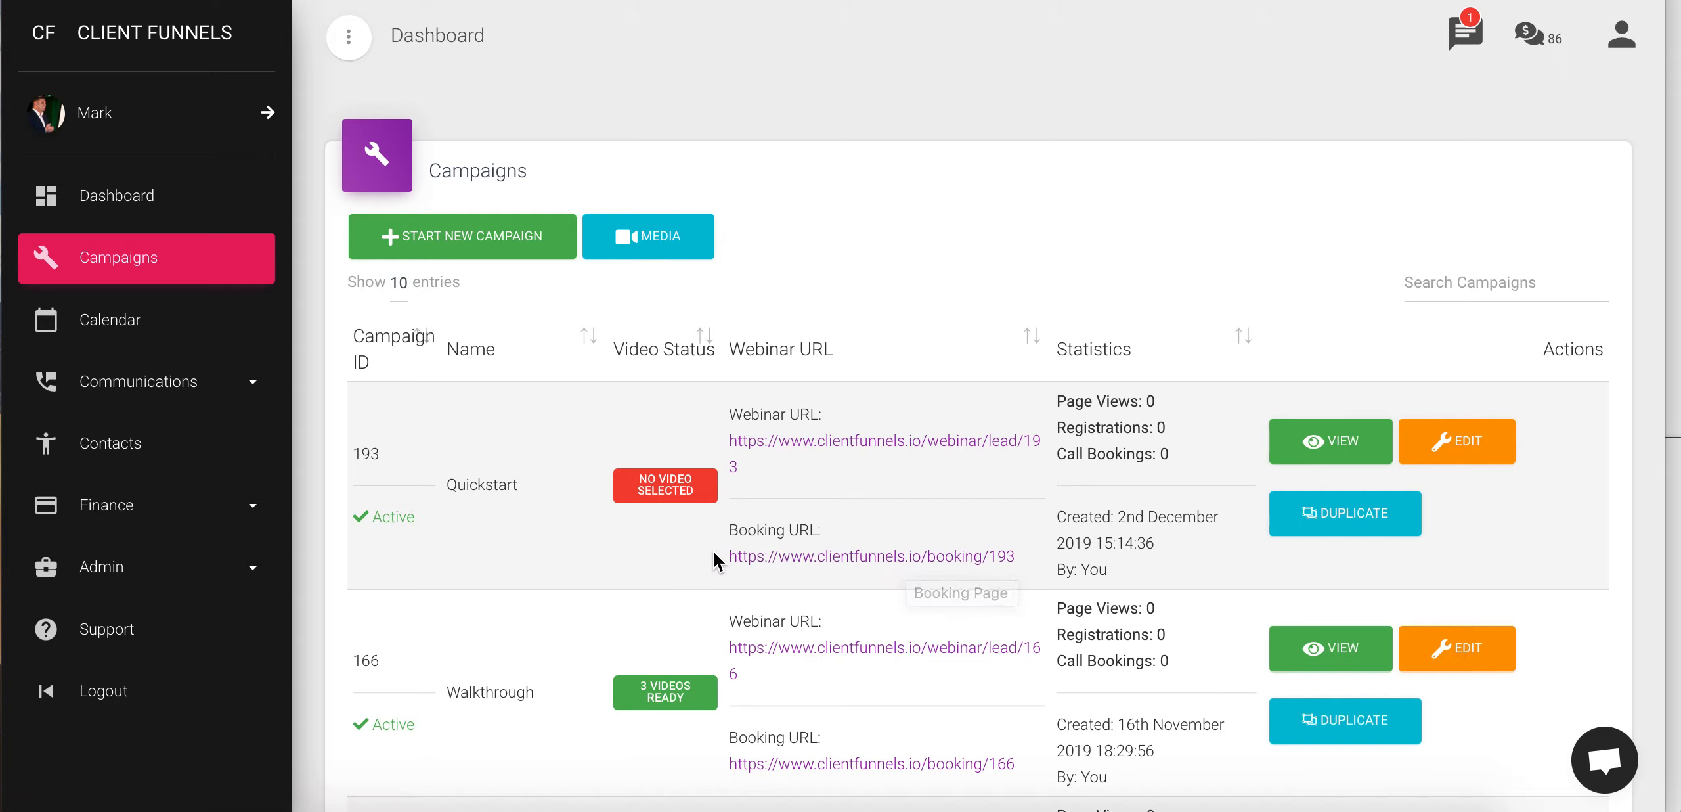
{"action": "left_click_drag", "start_coordinate": [713, 550], "coordinate": [817, 556]}
{"action": "left_click", "coordinate": [687, 570]}
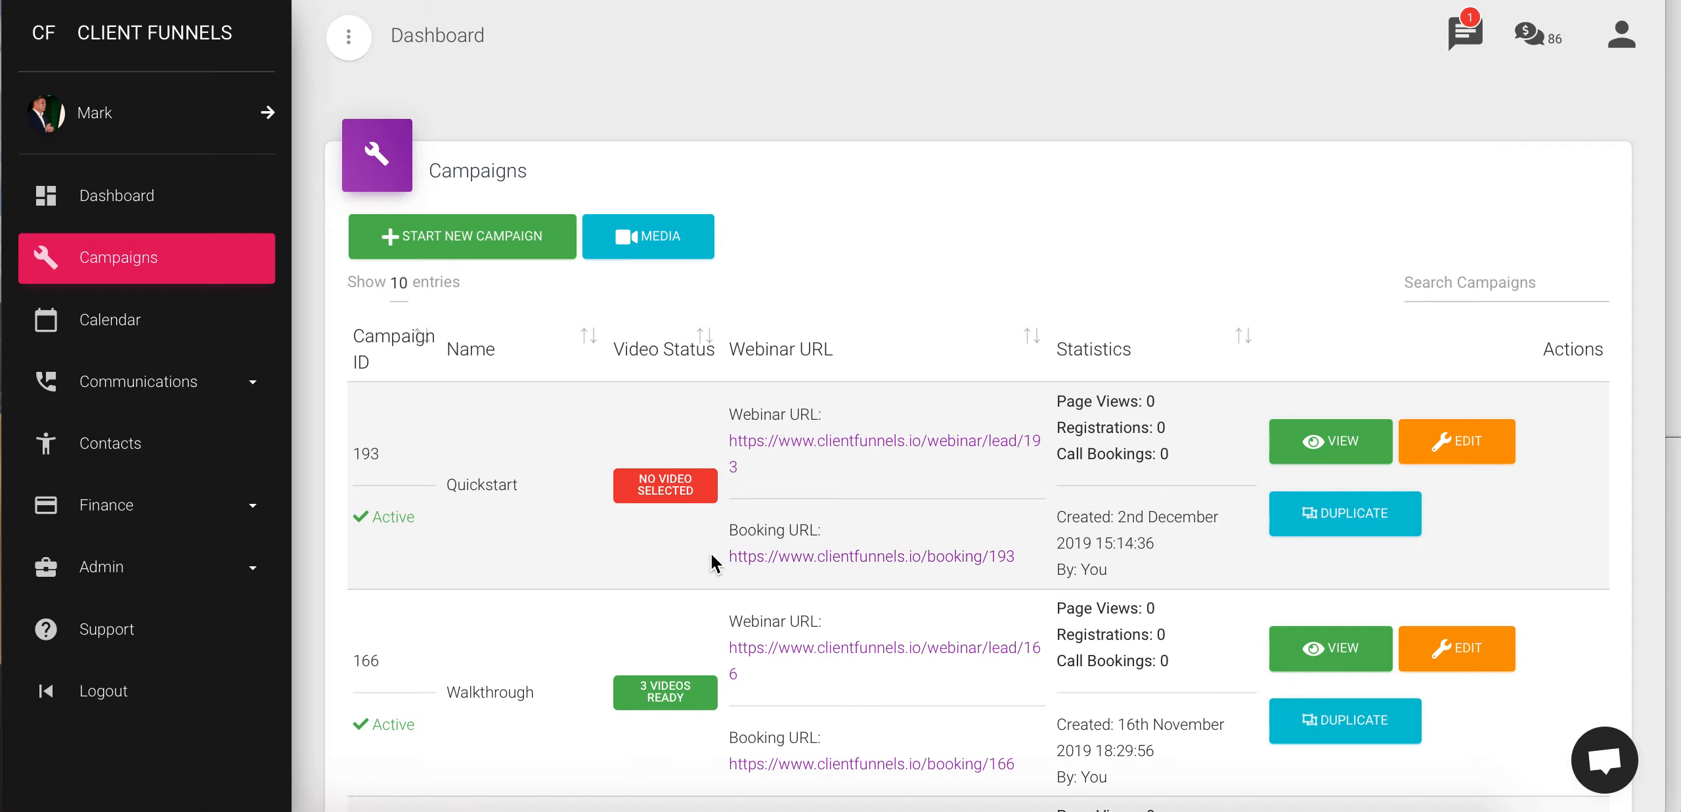
{"action": "left_click_drag", "start_coordinate": [757, 554], "coordinate": [712, 575]}
{"action": "left_click_drag", "start_coordinate": [1022, 554], "coordinate": [729, 568]}
{"action": "triple_click", "coordinate": [726, 560]}
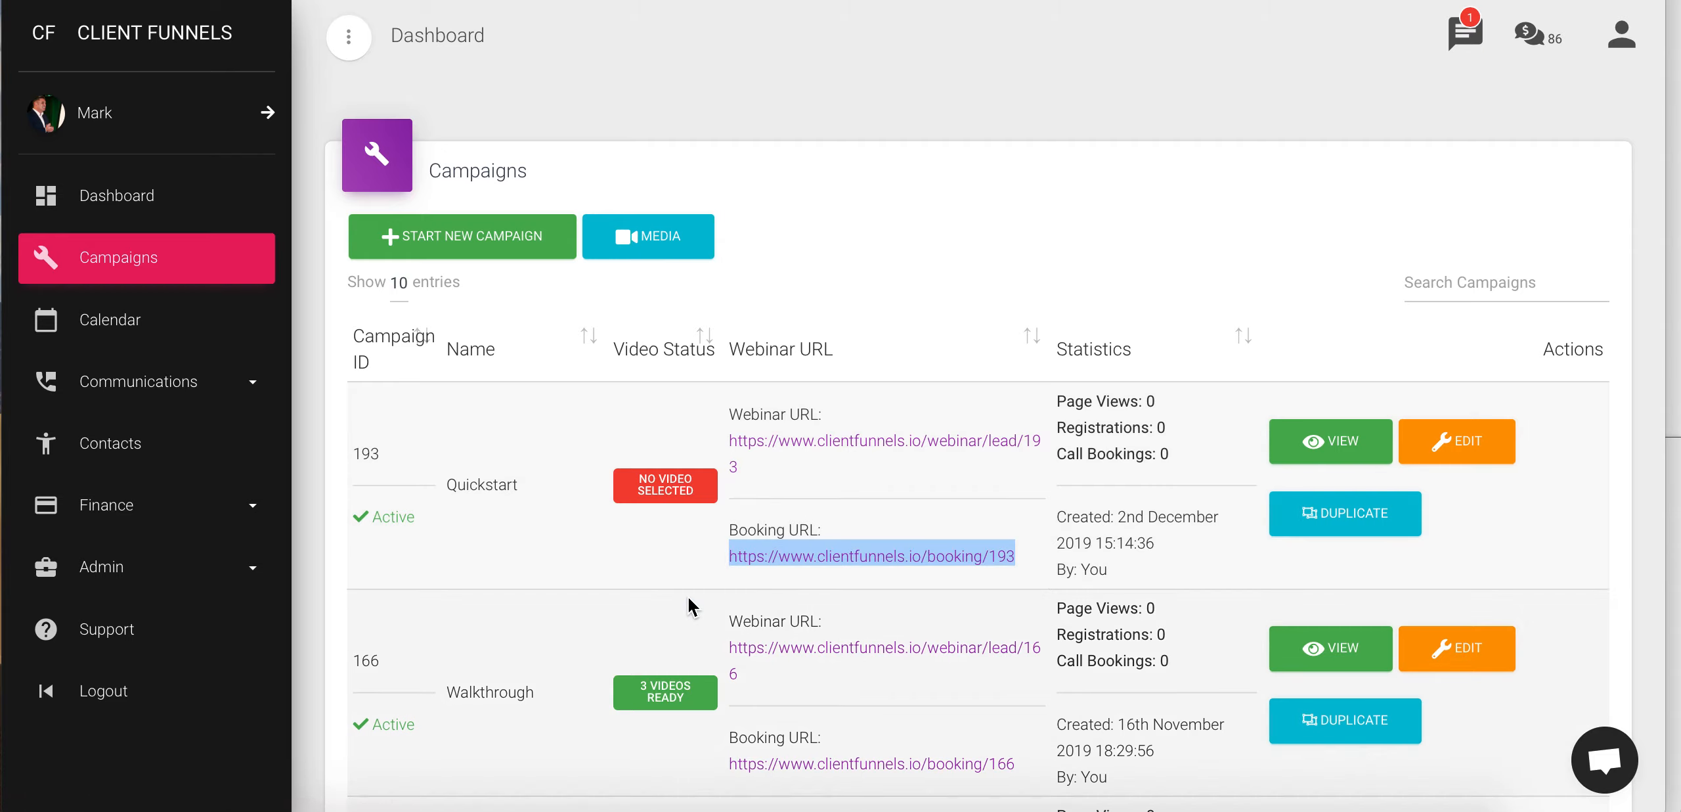